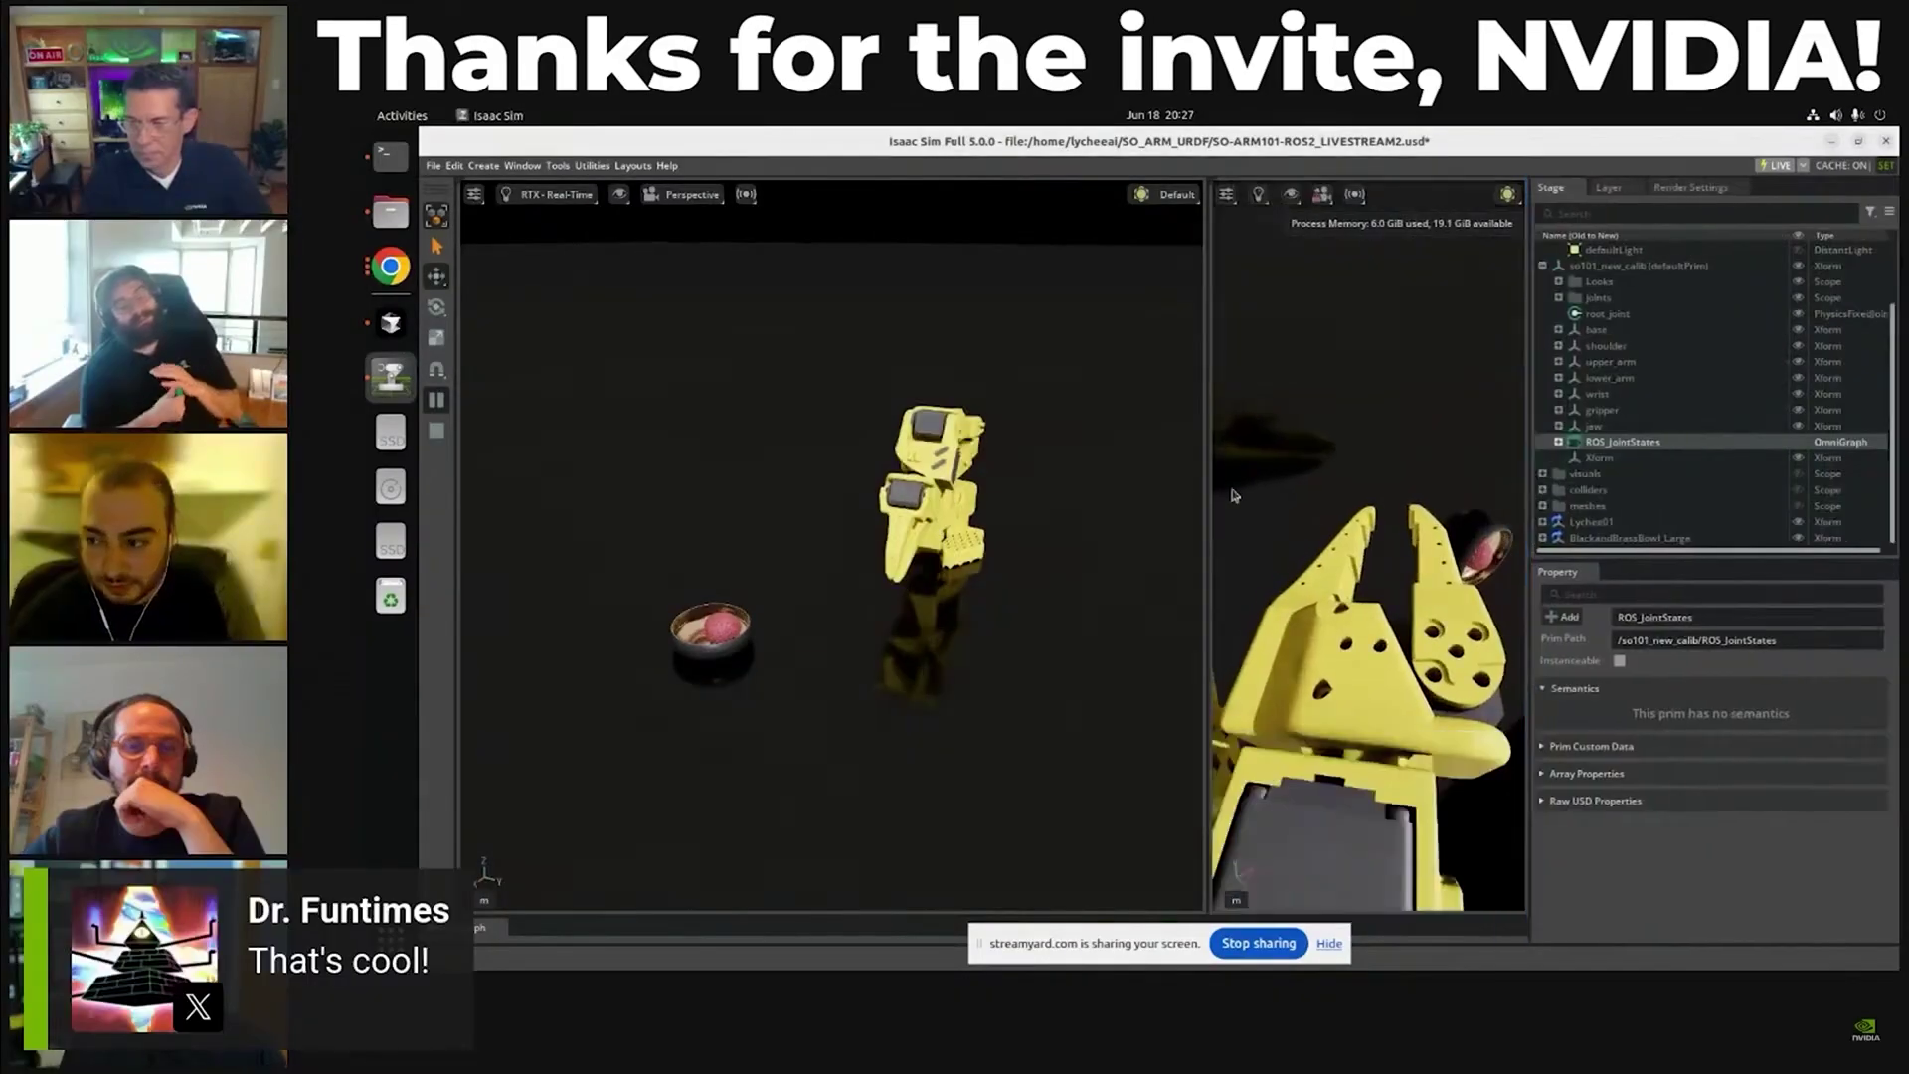
Widen the gripper close-up viewport beside the main perspective view
left_click_drag(1211, 492, 1035, 492)
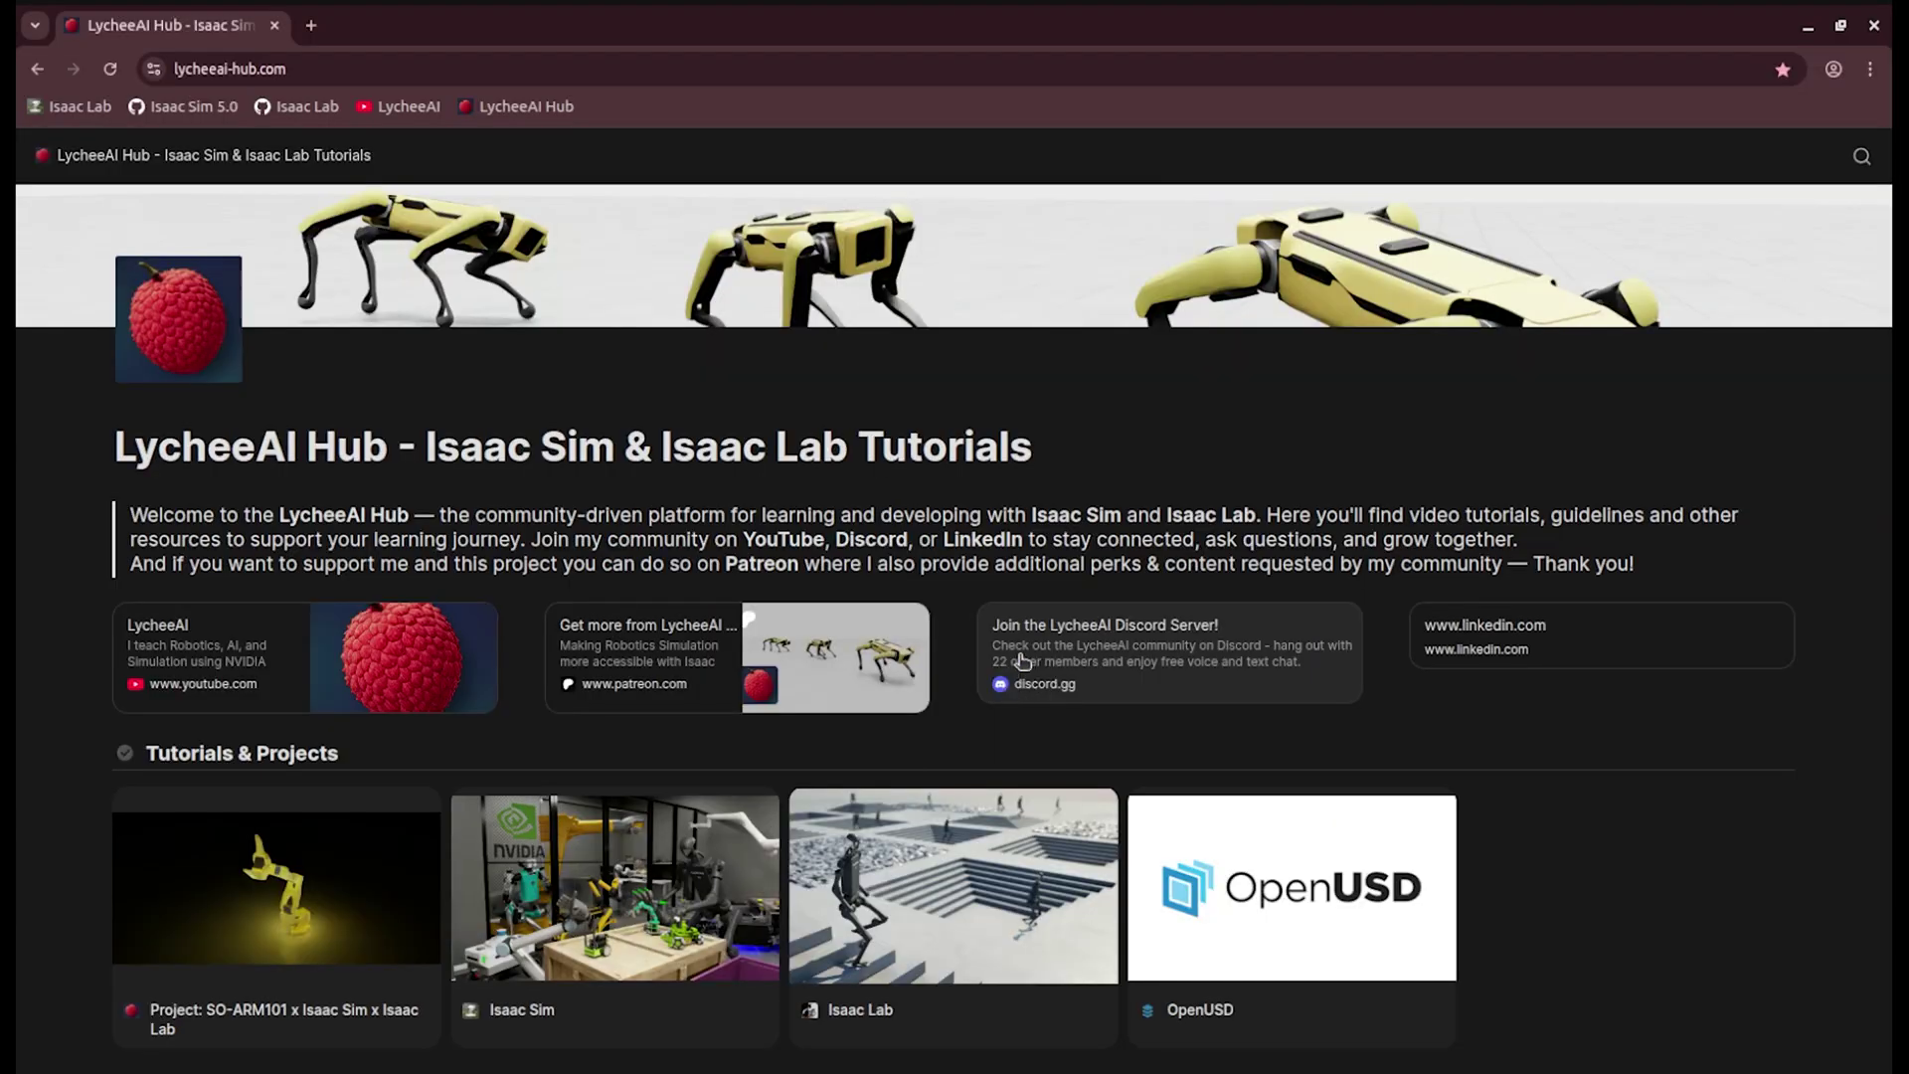
In the browser, open the SO-ARM101 project on LycheeAI Hub and its Real2Sim Teleoperation with ROS2 tutorial, down to the prerequisites
scroll(979, 636, "down", 2)
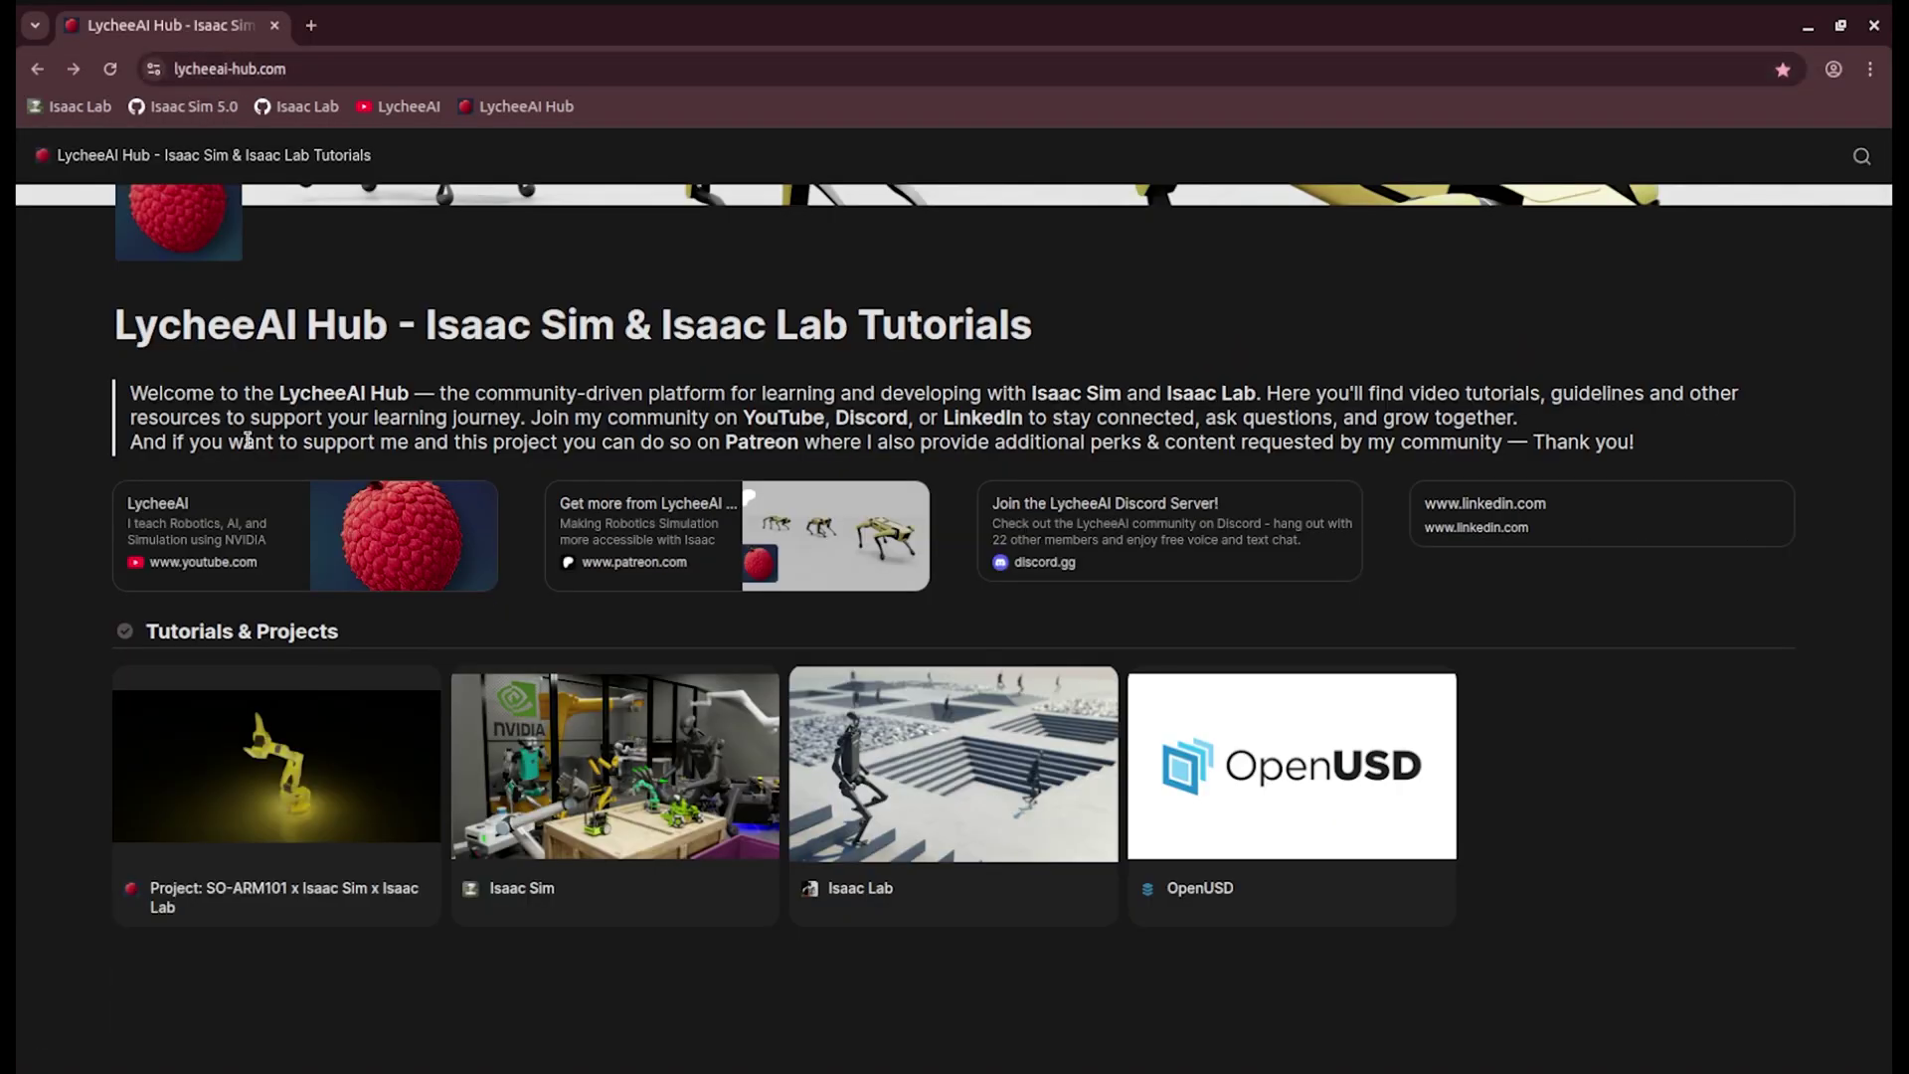
left_click(303, 774)
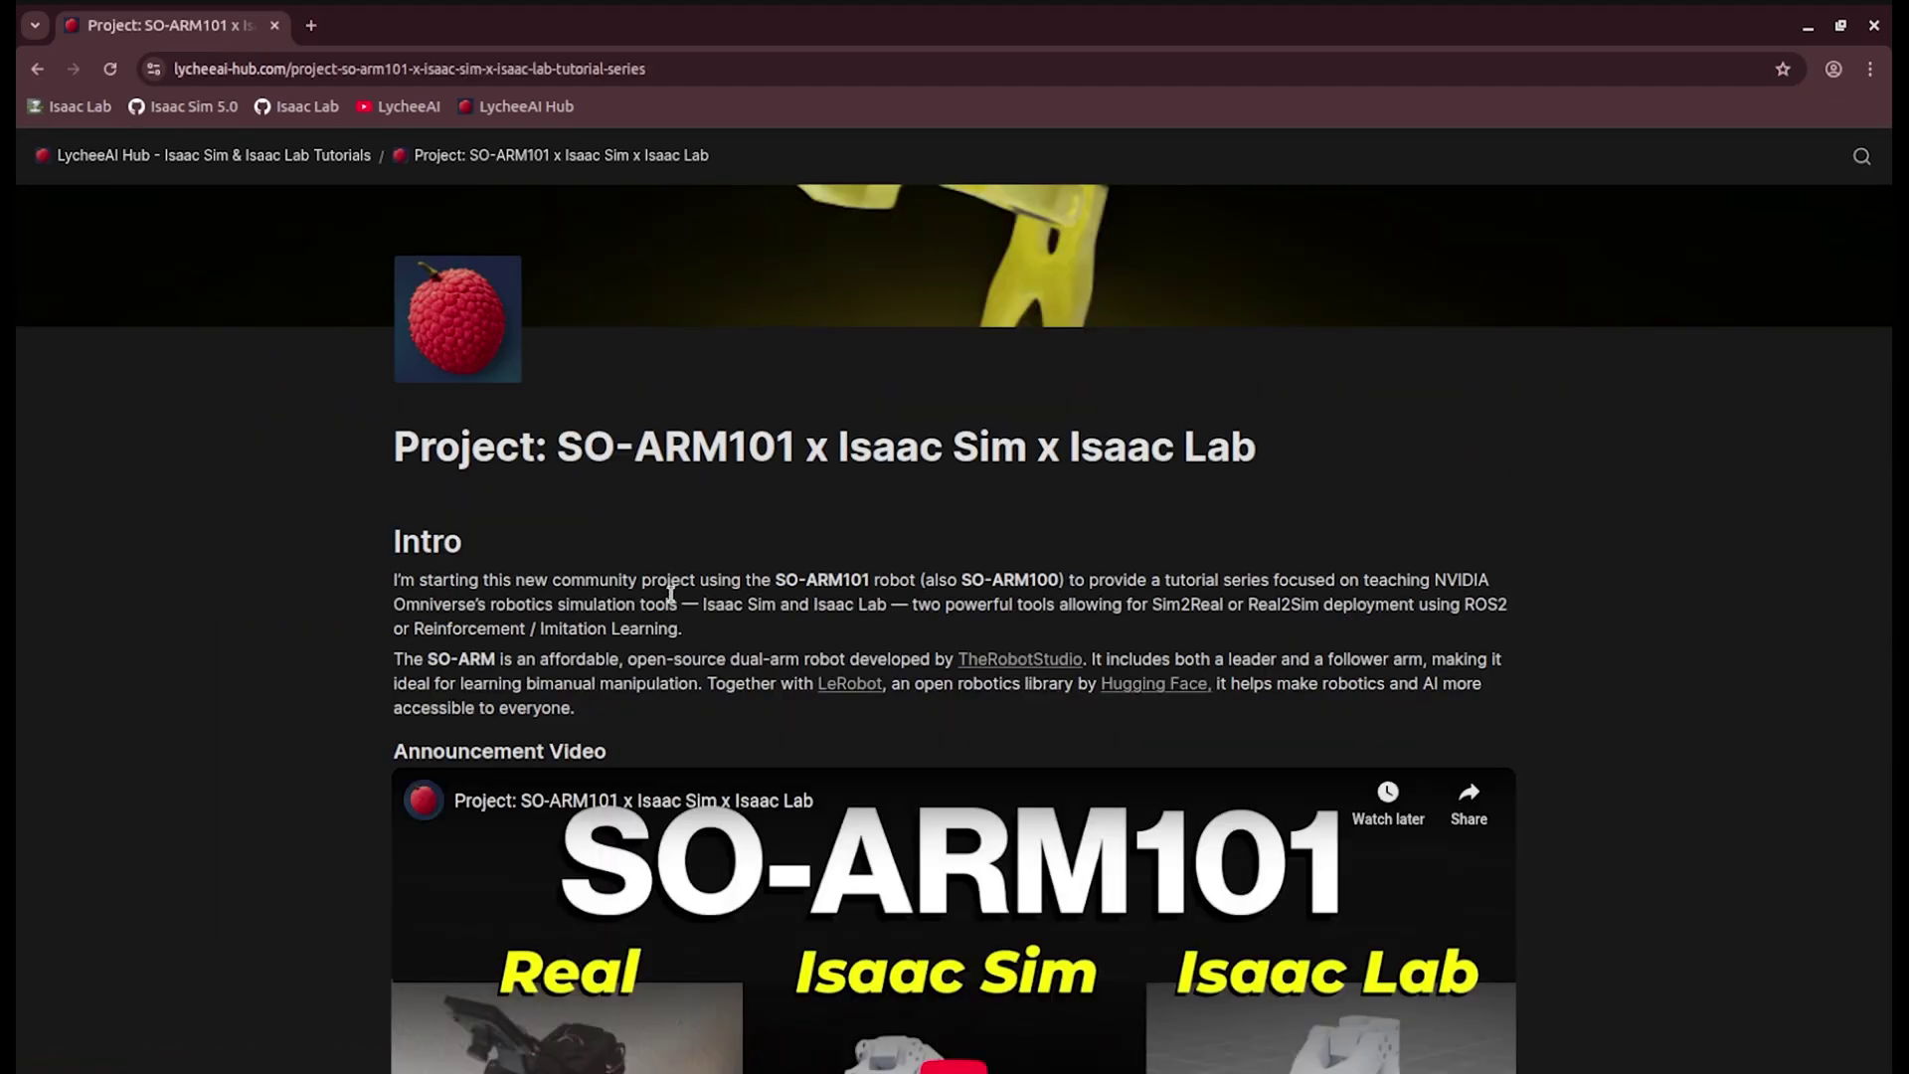
scroll(585, 648, "down", 15)
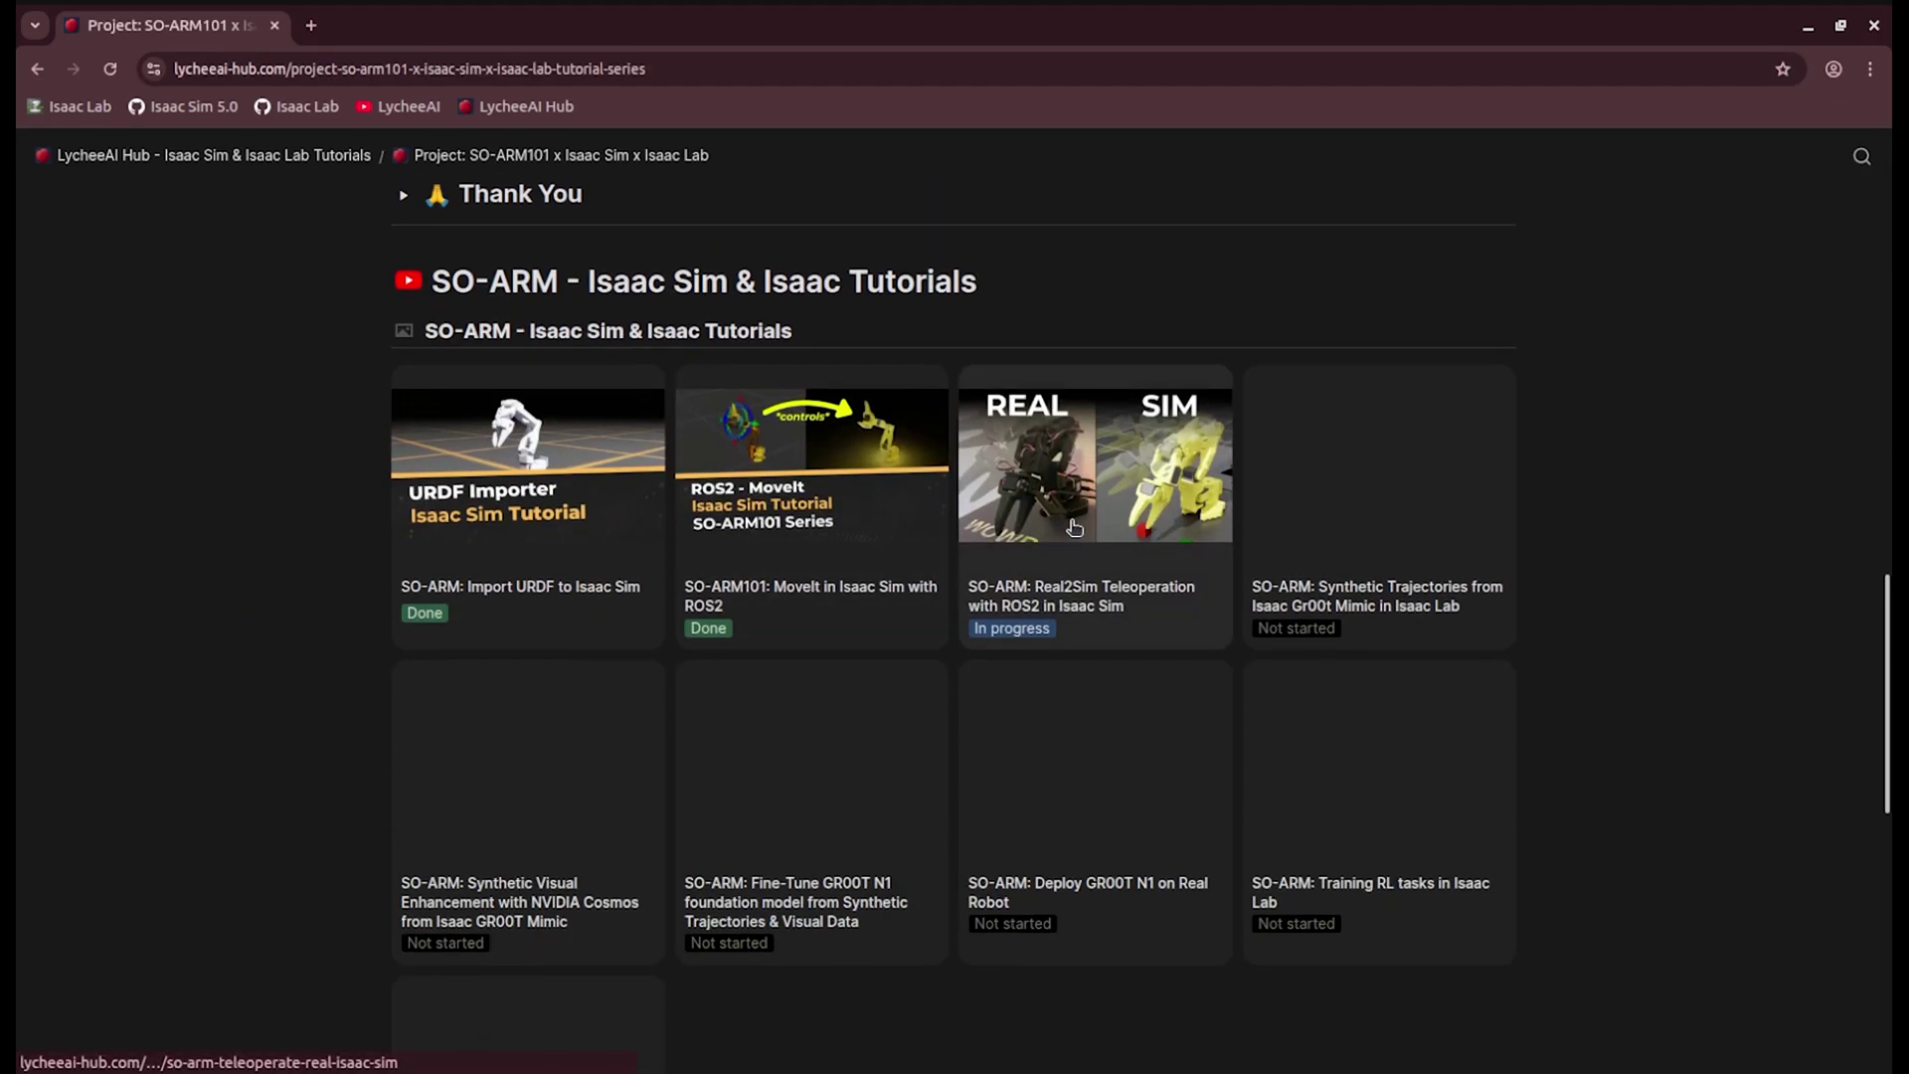
left_click(1074, 527)
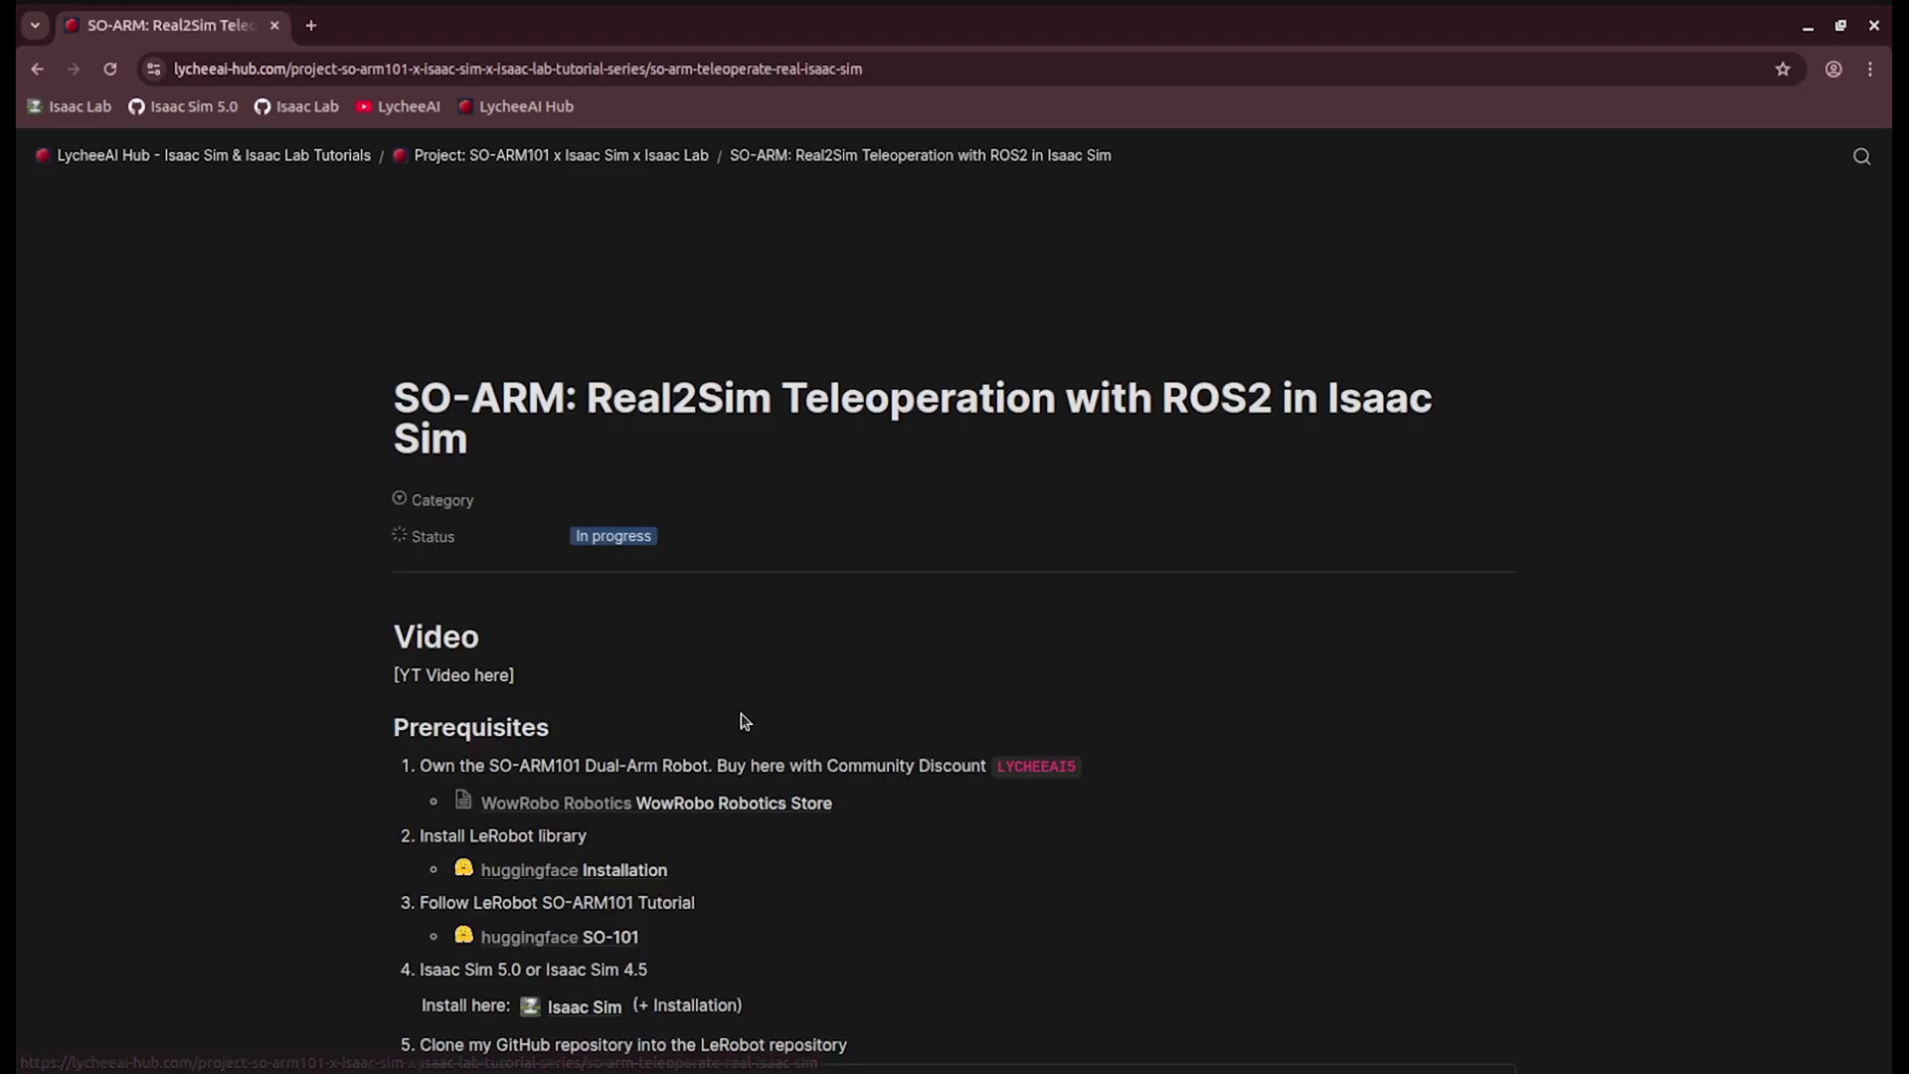
scroll(749, 716, "down", 3)
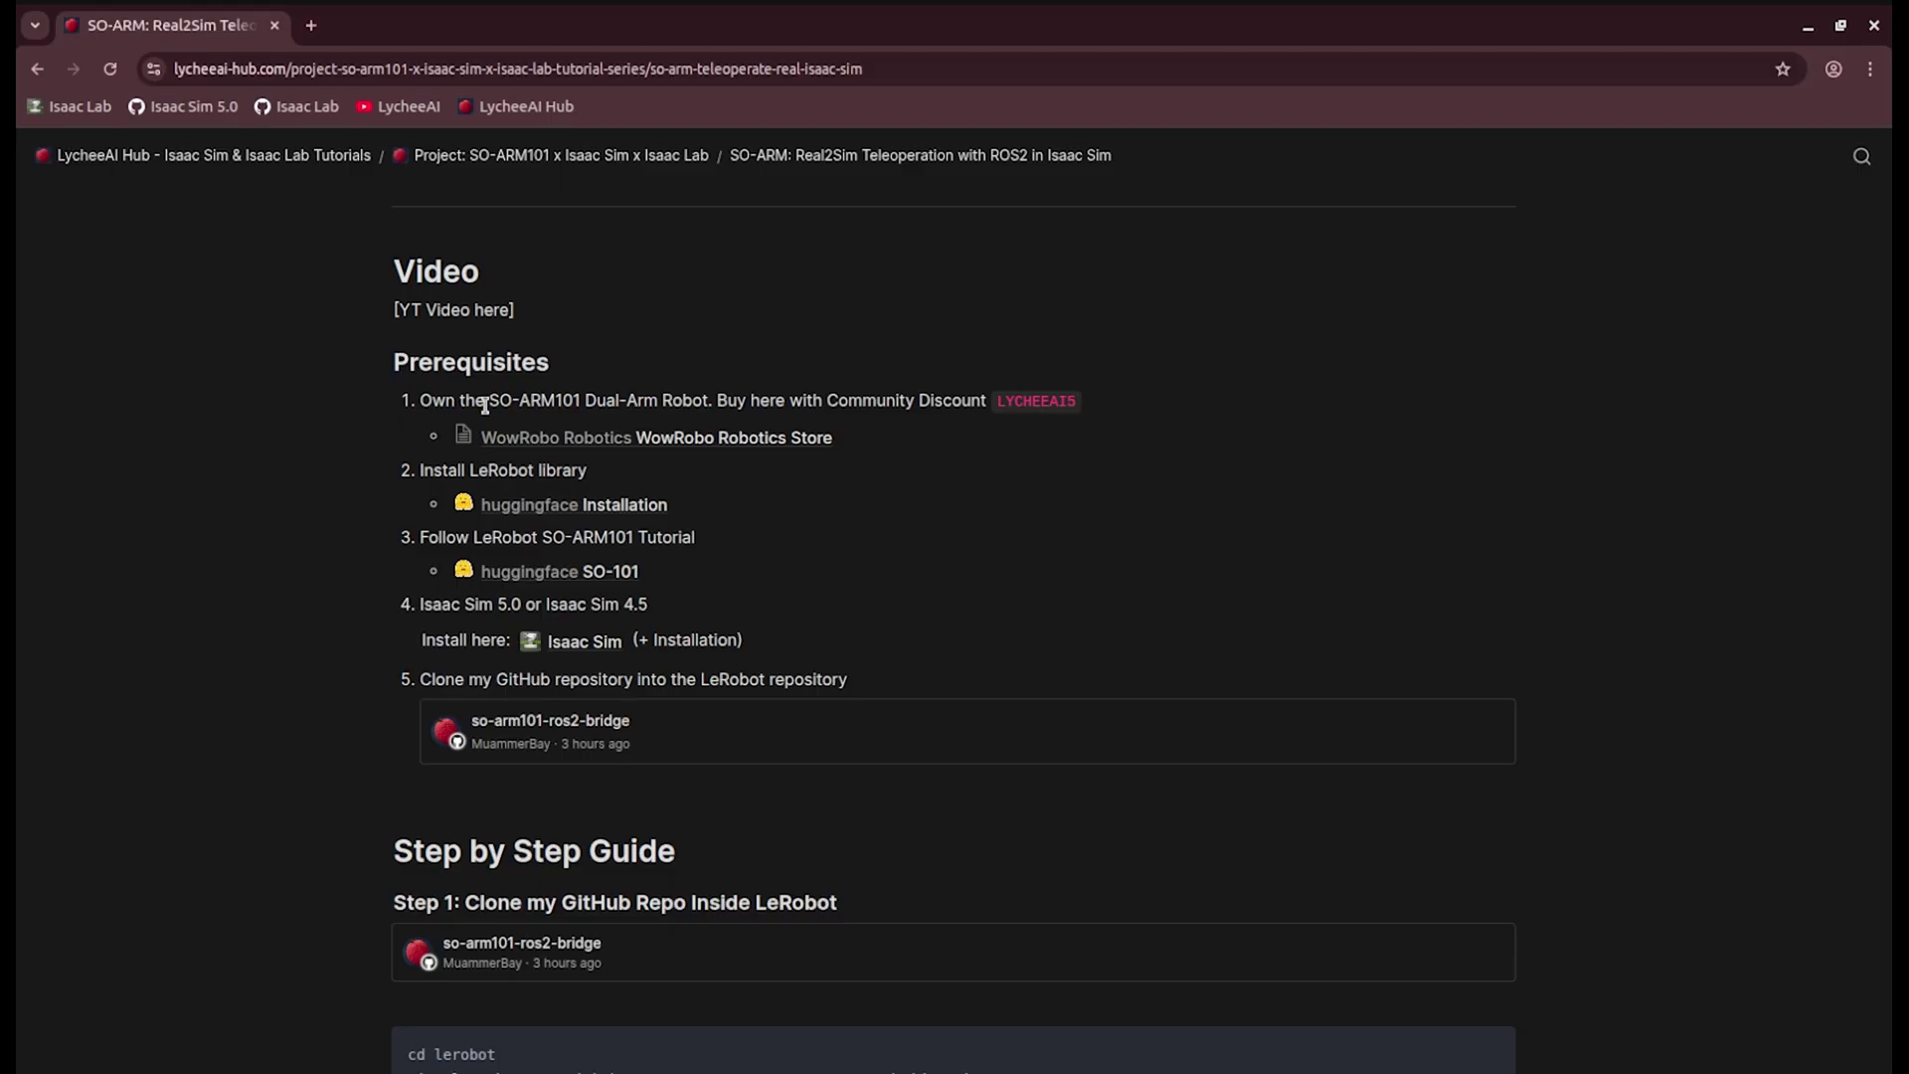
Open the WowRobo Robotics Store link in a new tab and view the SO-ARM101 DIY Kit & Assembled Version details
middle_click(497, 438)
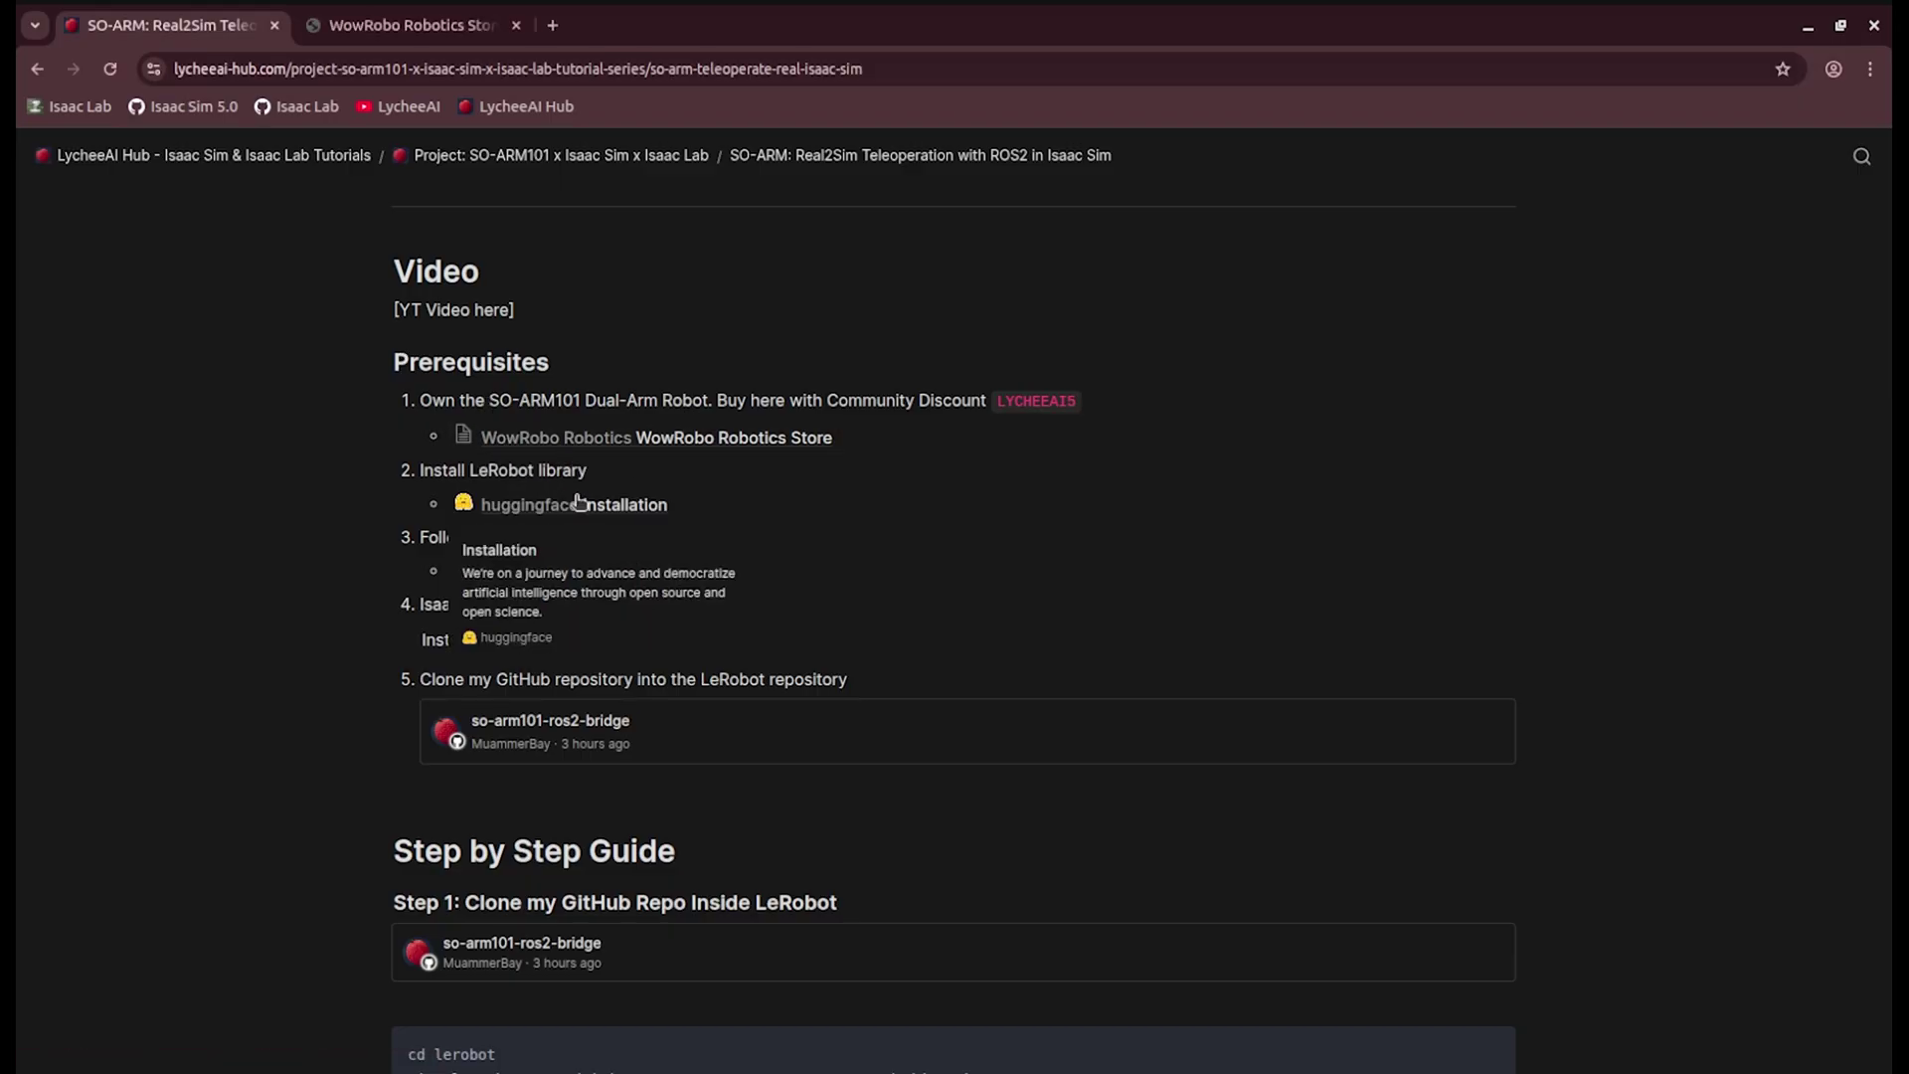
left_click(398, 30)
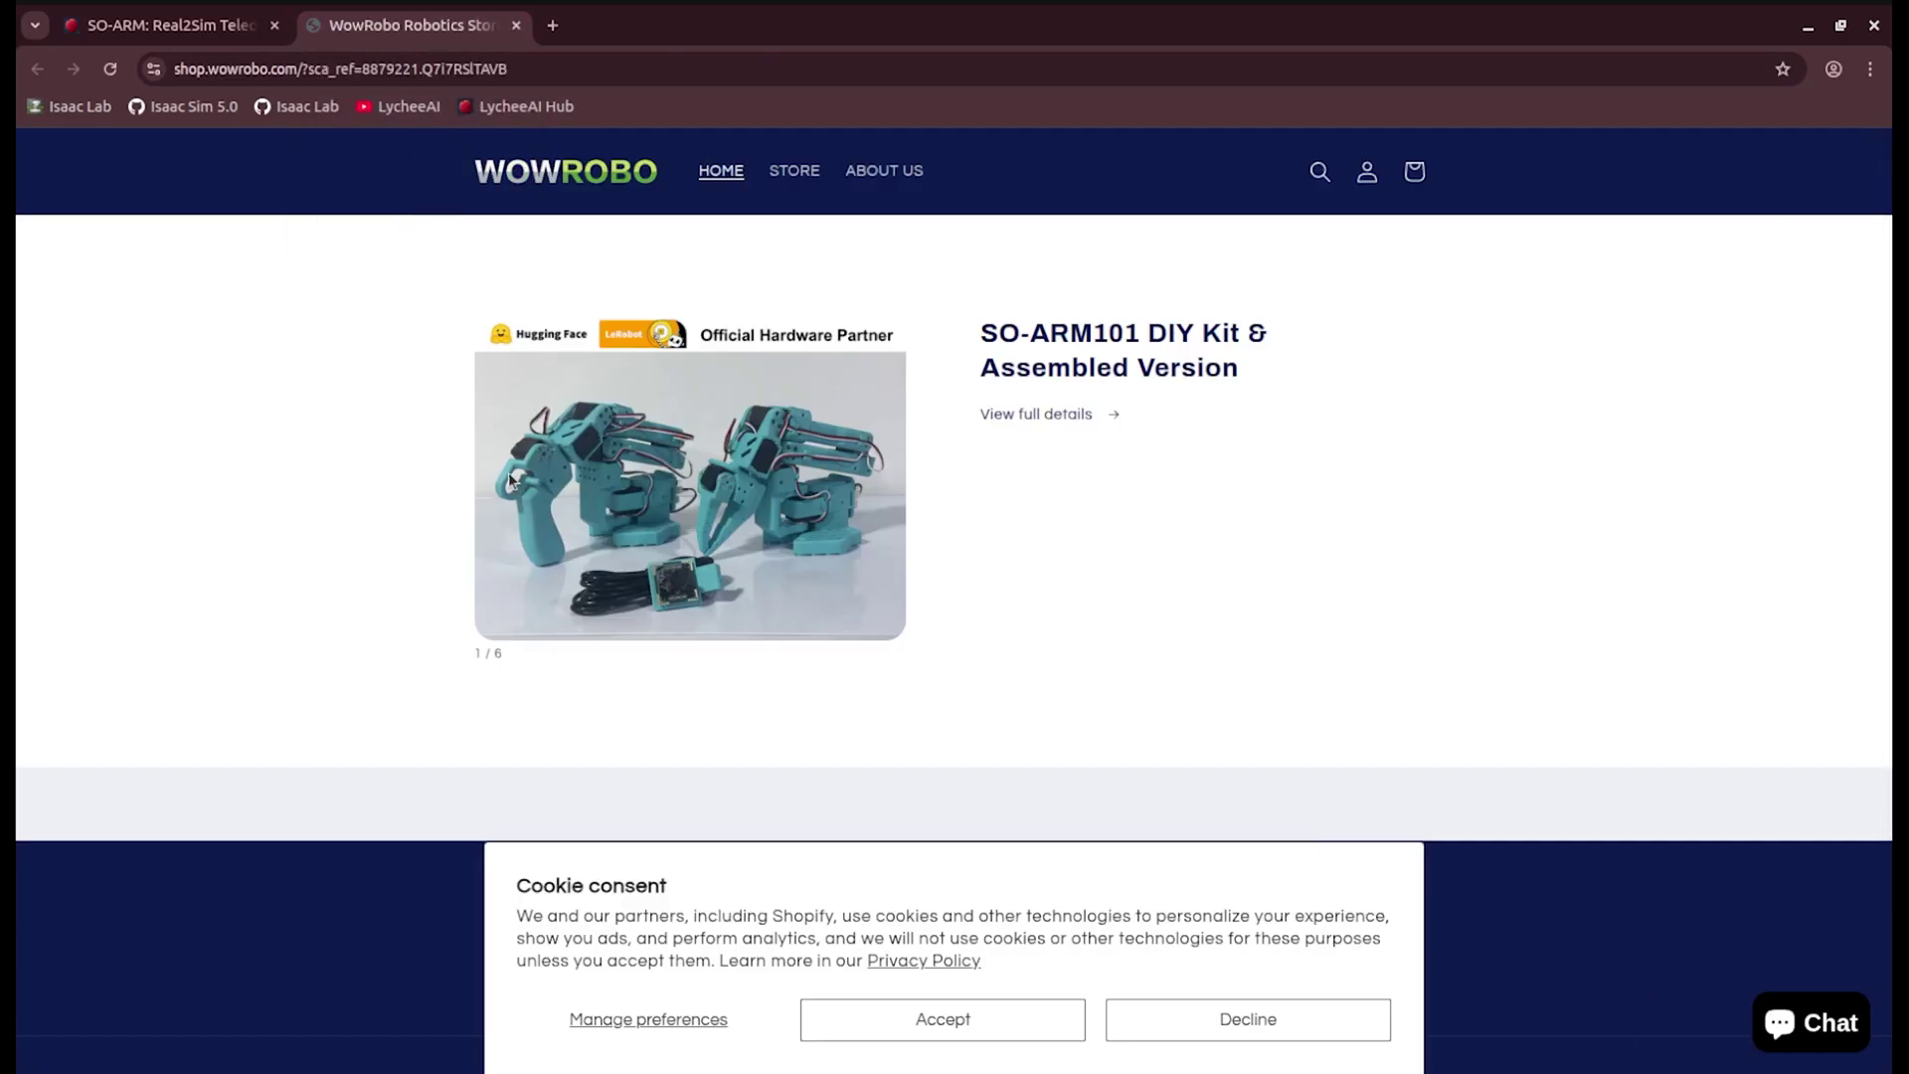
left_click(1094, 416)
scroll(1090, 634, "down", 2)
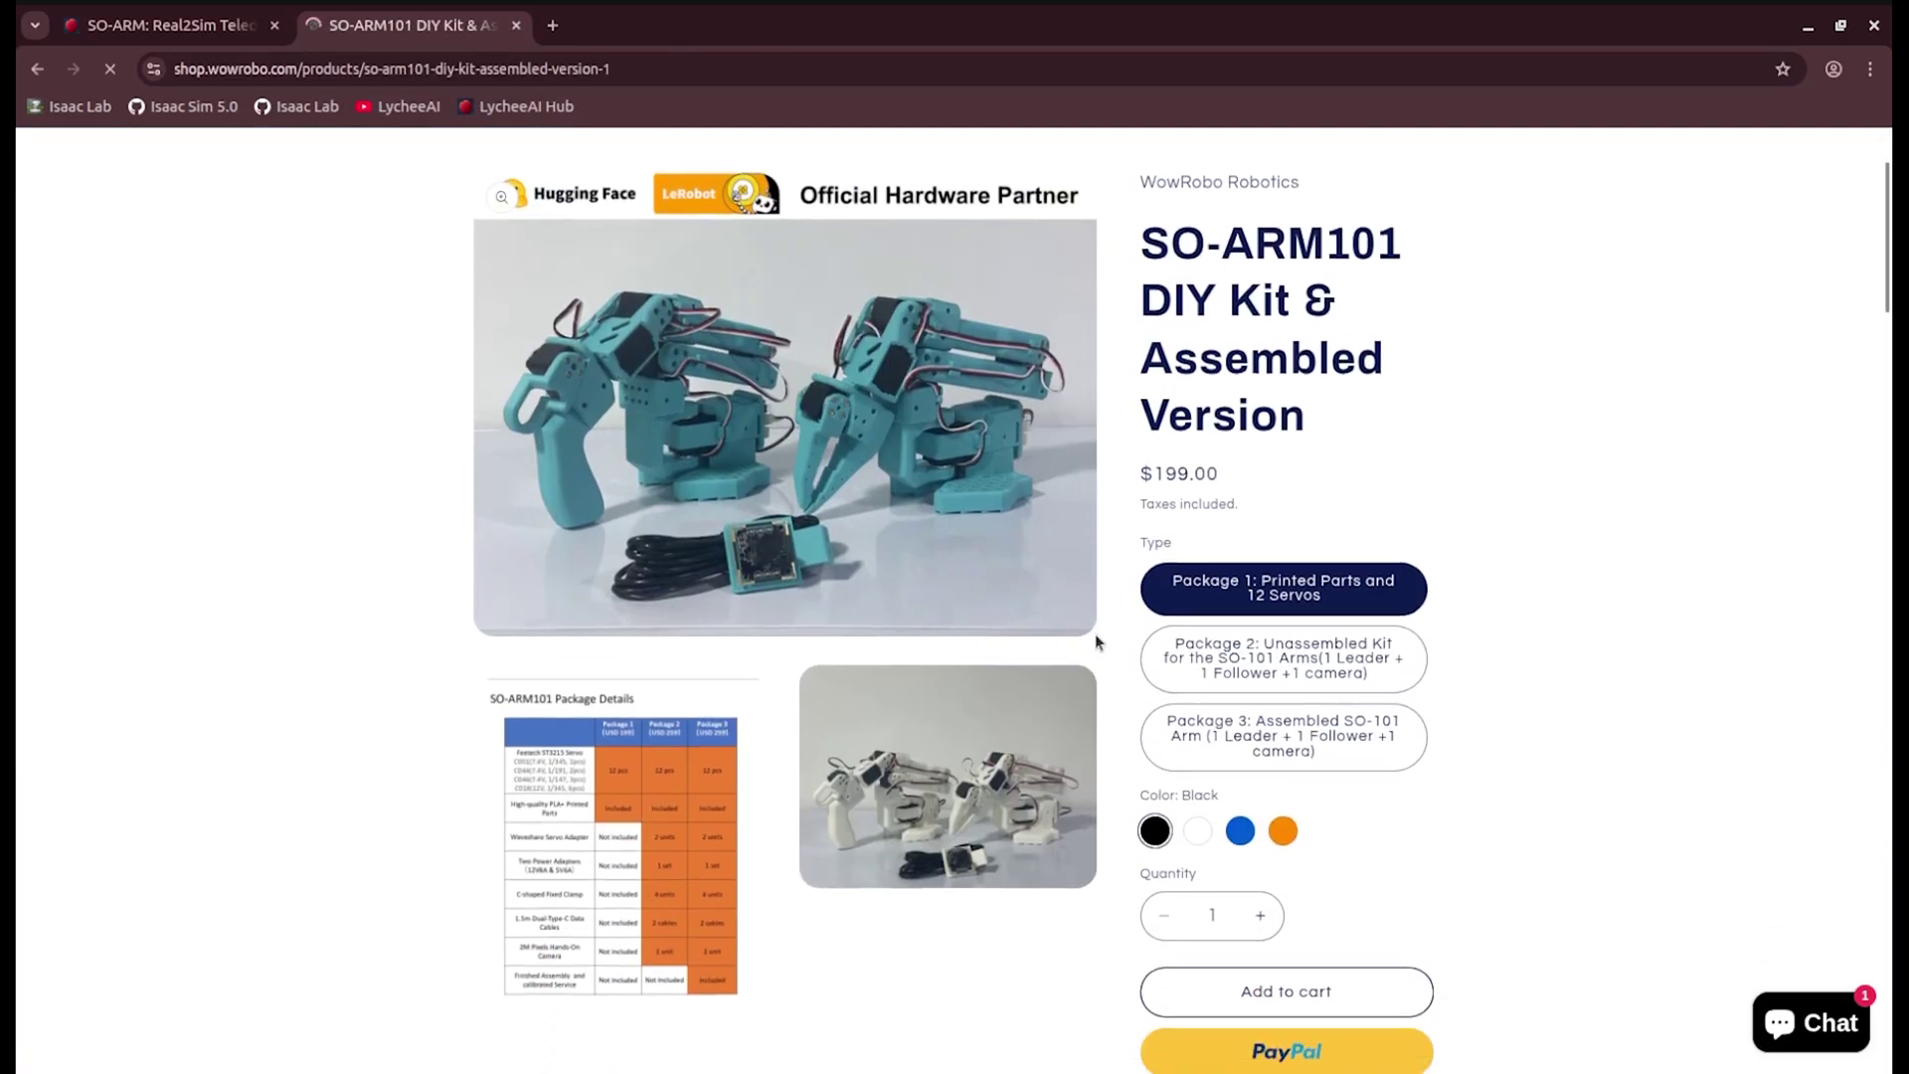
scroll(1091, 634, "up", 1)
key("ctrl+shift+Tab")
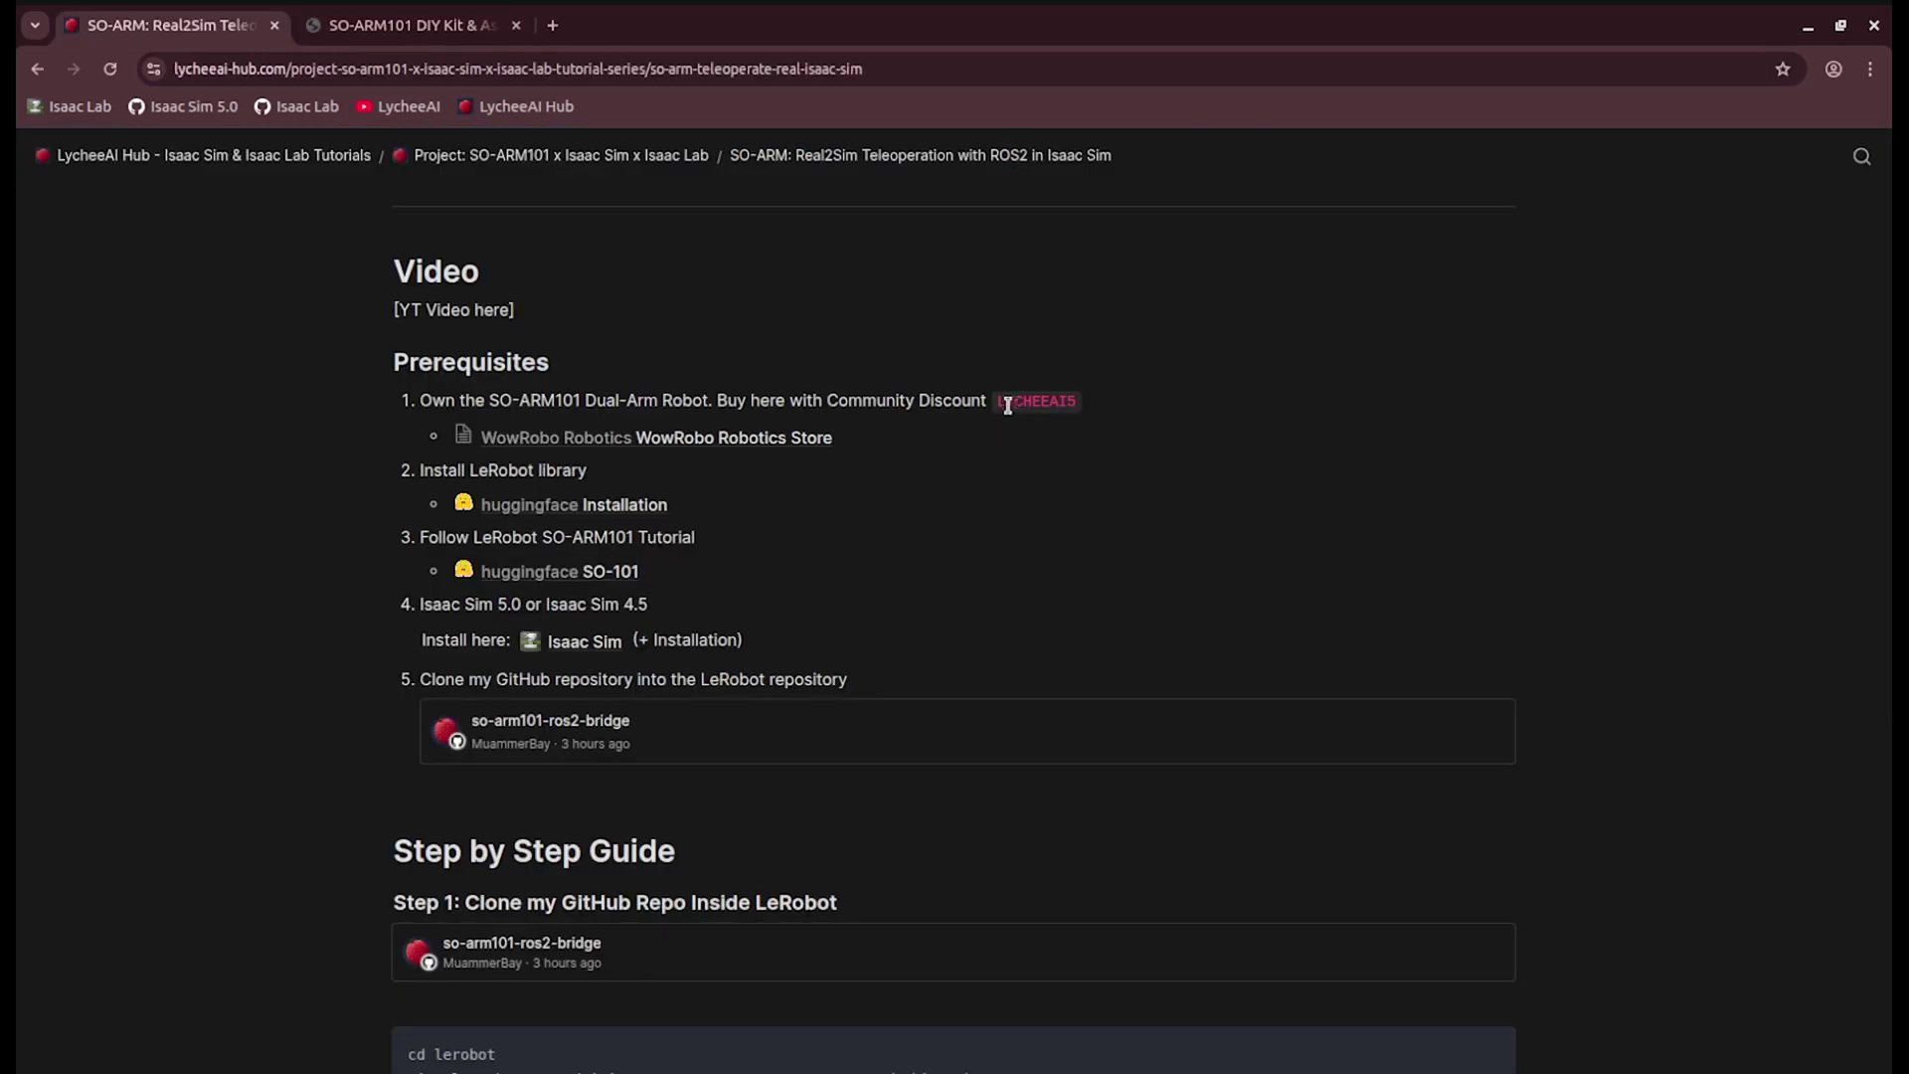
Open the LeRobot Installation guide in a new tab and read from the source install through the optional dependencies
left_click(532, 474)
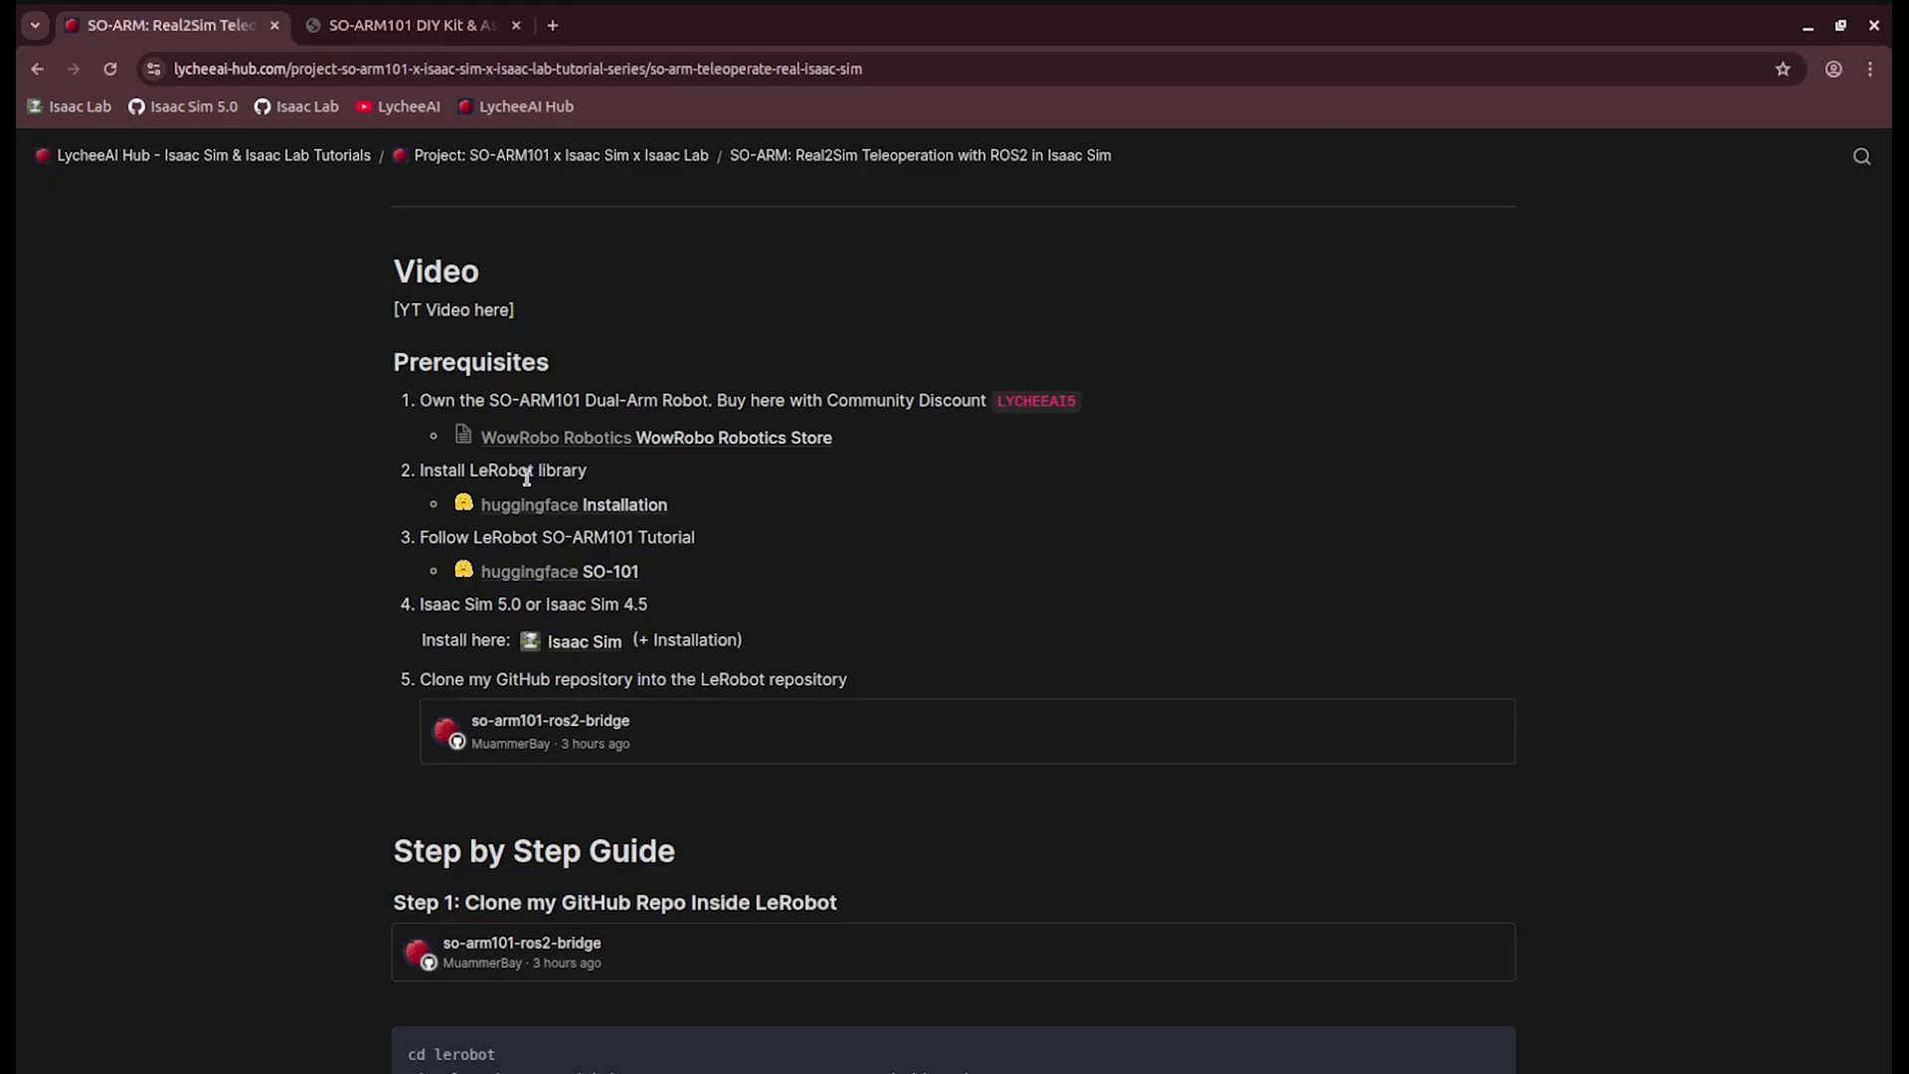
middle_click(609, 505)
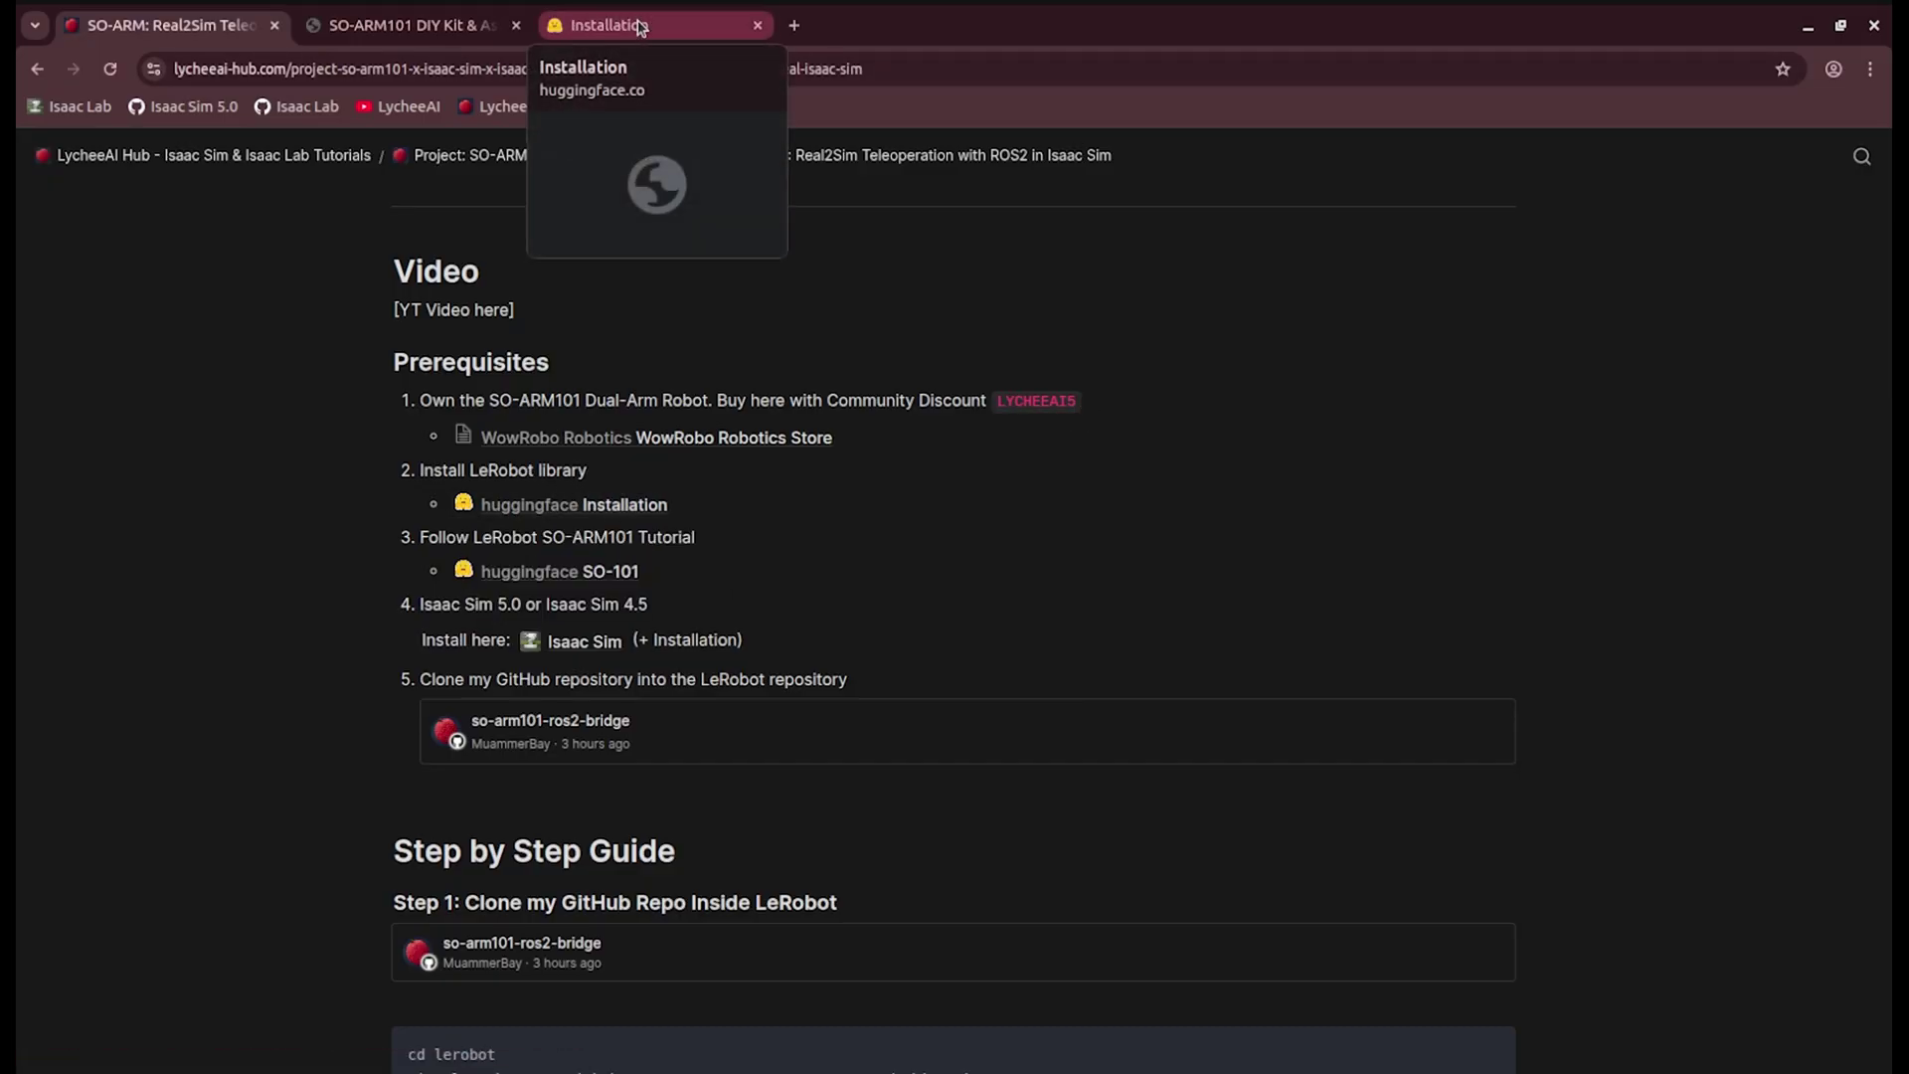
left_click(641, 27)
scroll(463, 636, "down", 5)
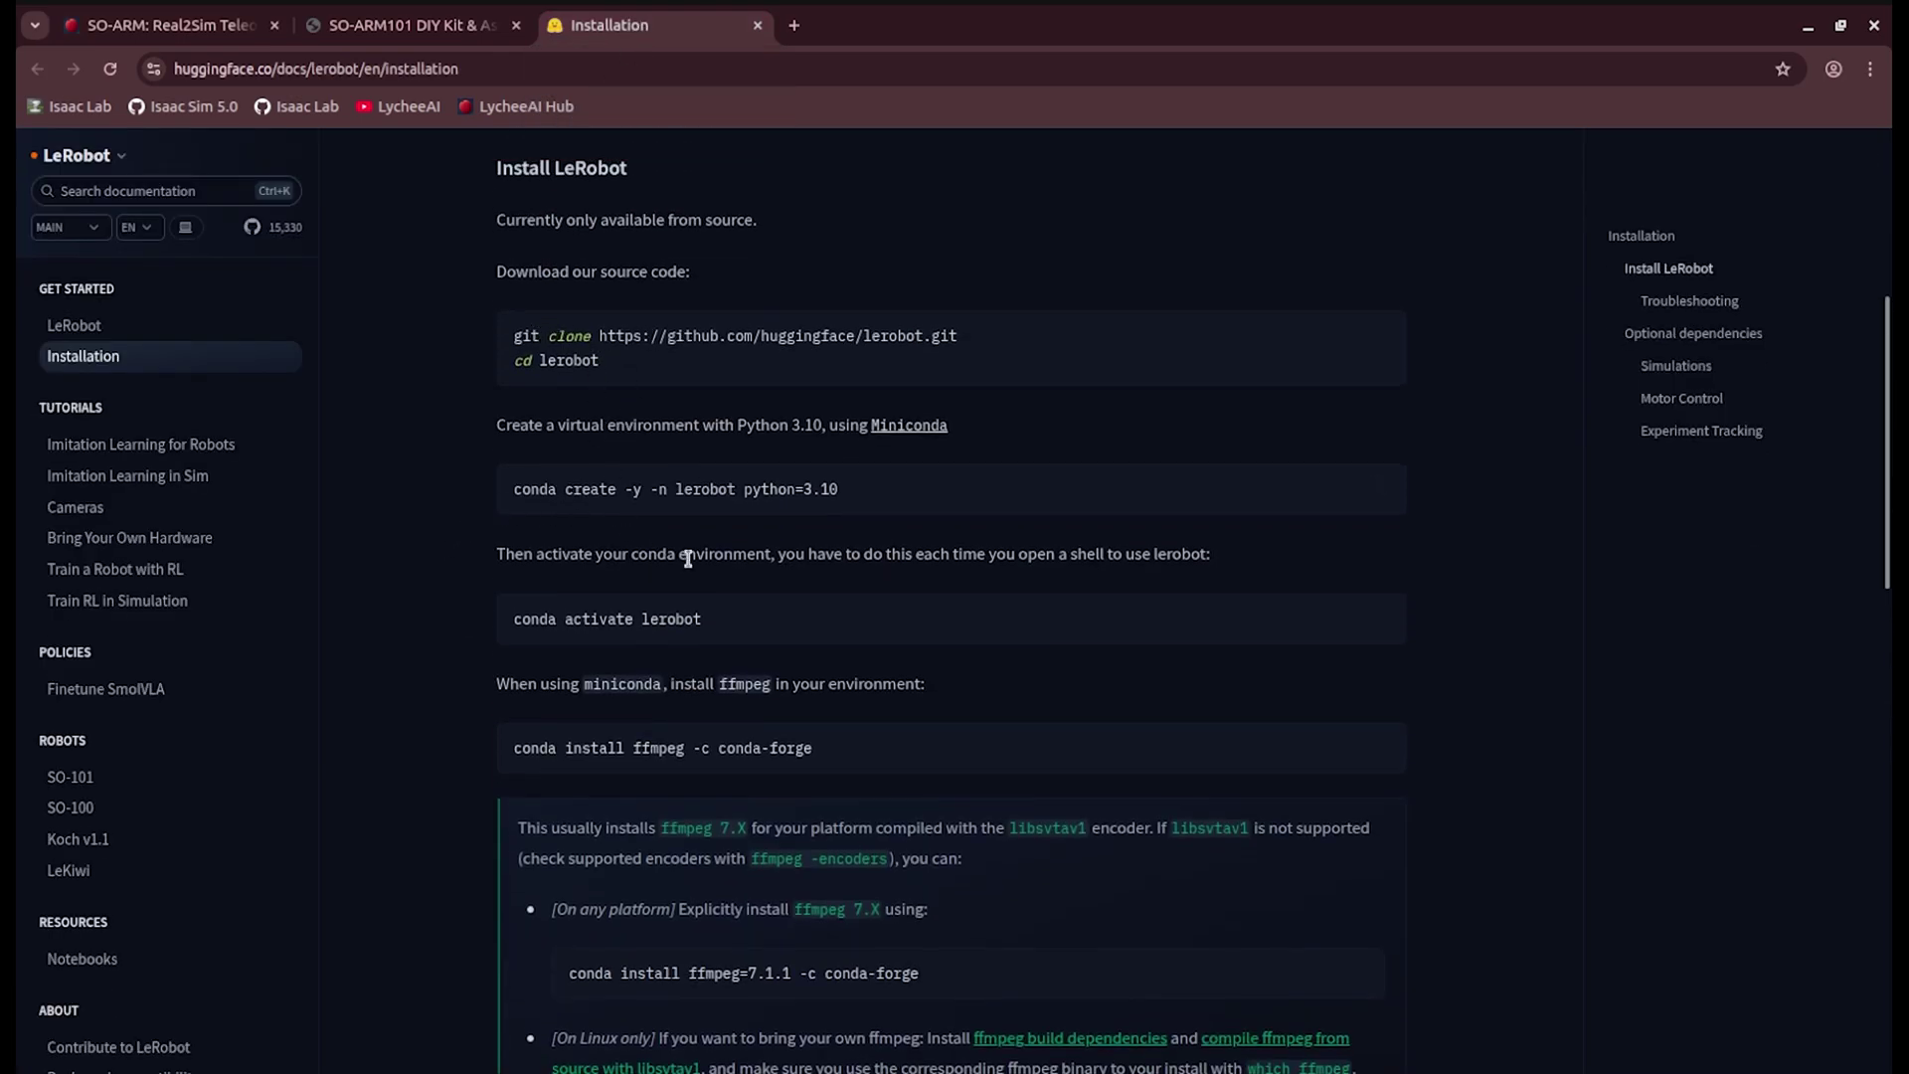
scroll(688, 560, "down", 1)
scroll(596, 490, "down", 10)
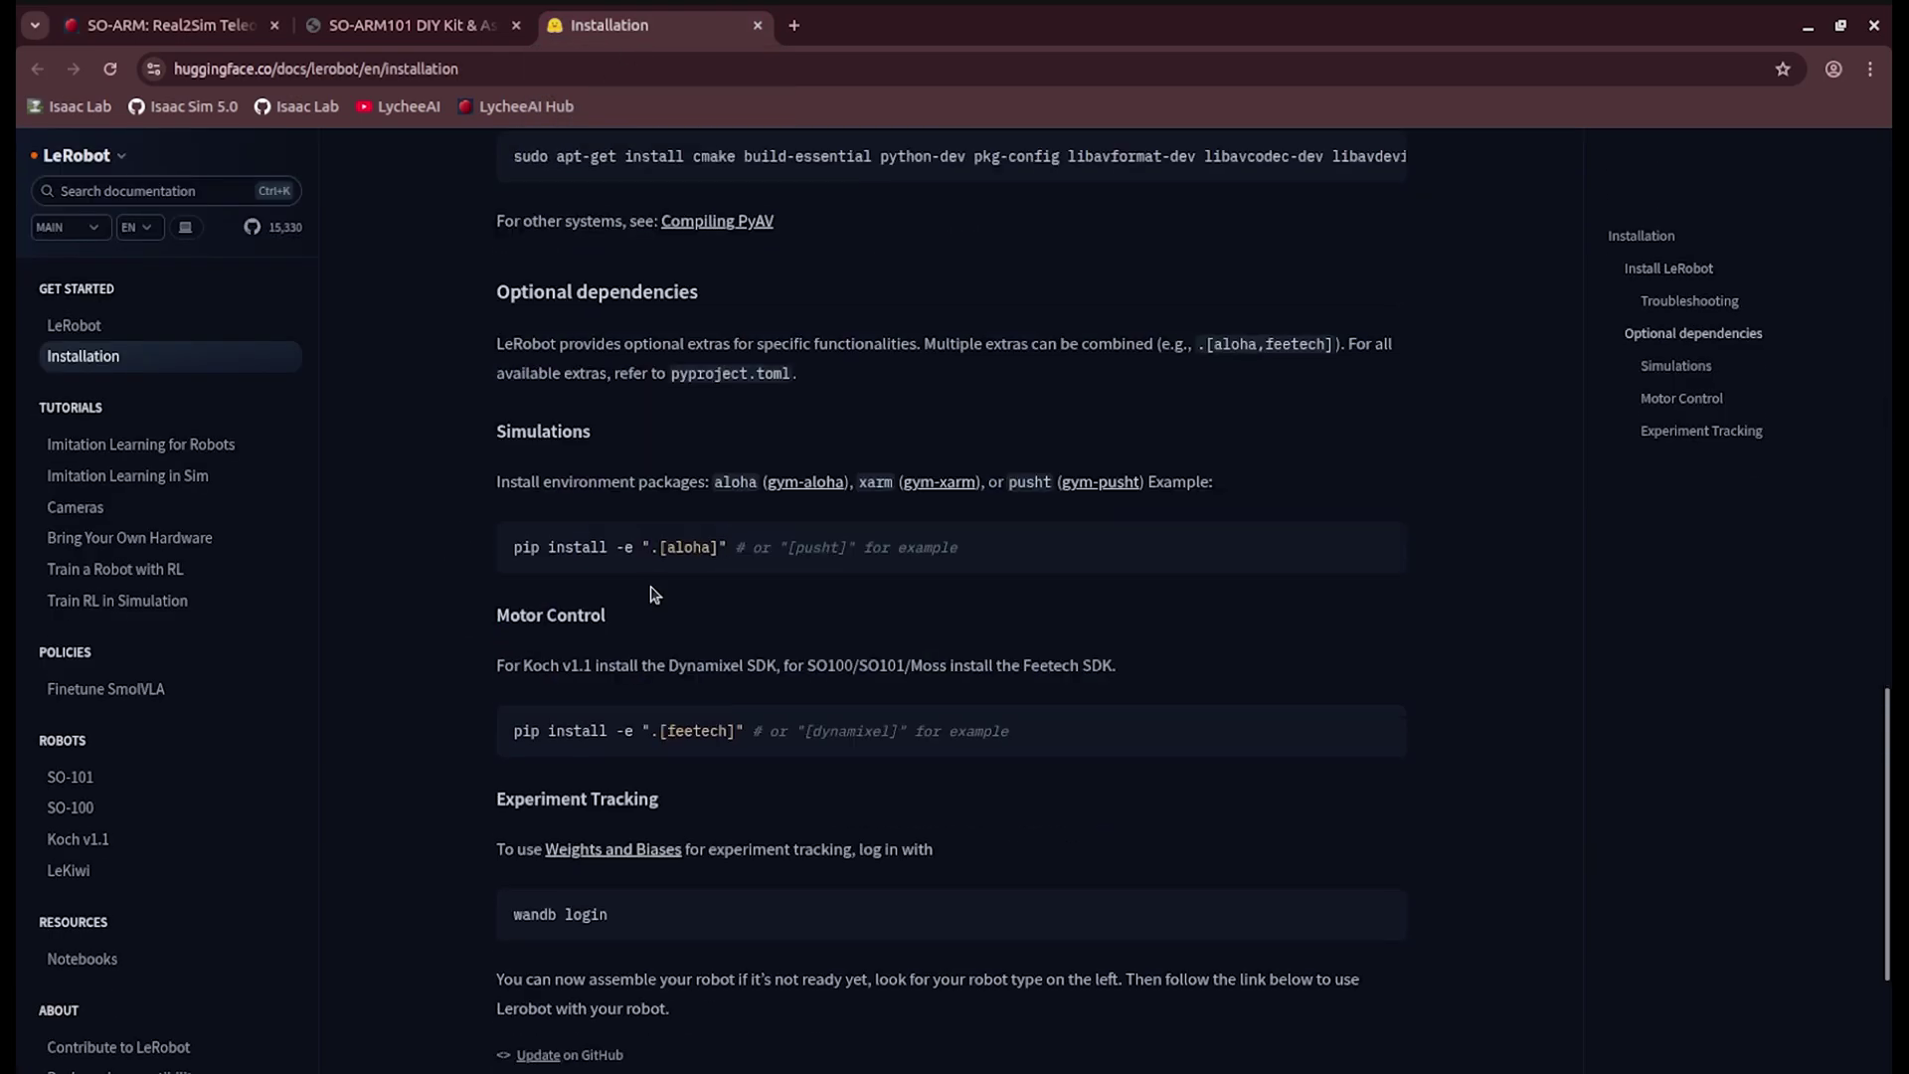
Open the LeRobot SO-101 tutorial and review the assembly instructions through finding the USB ports of each arm
key("ctrl+Tab")
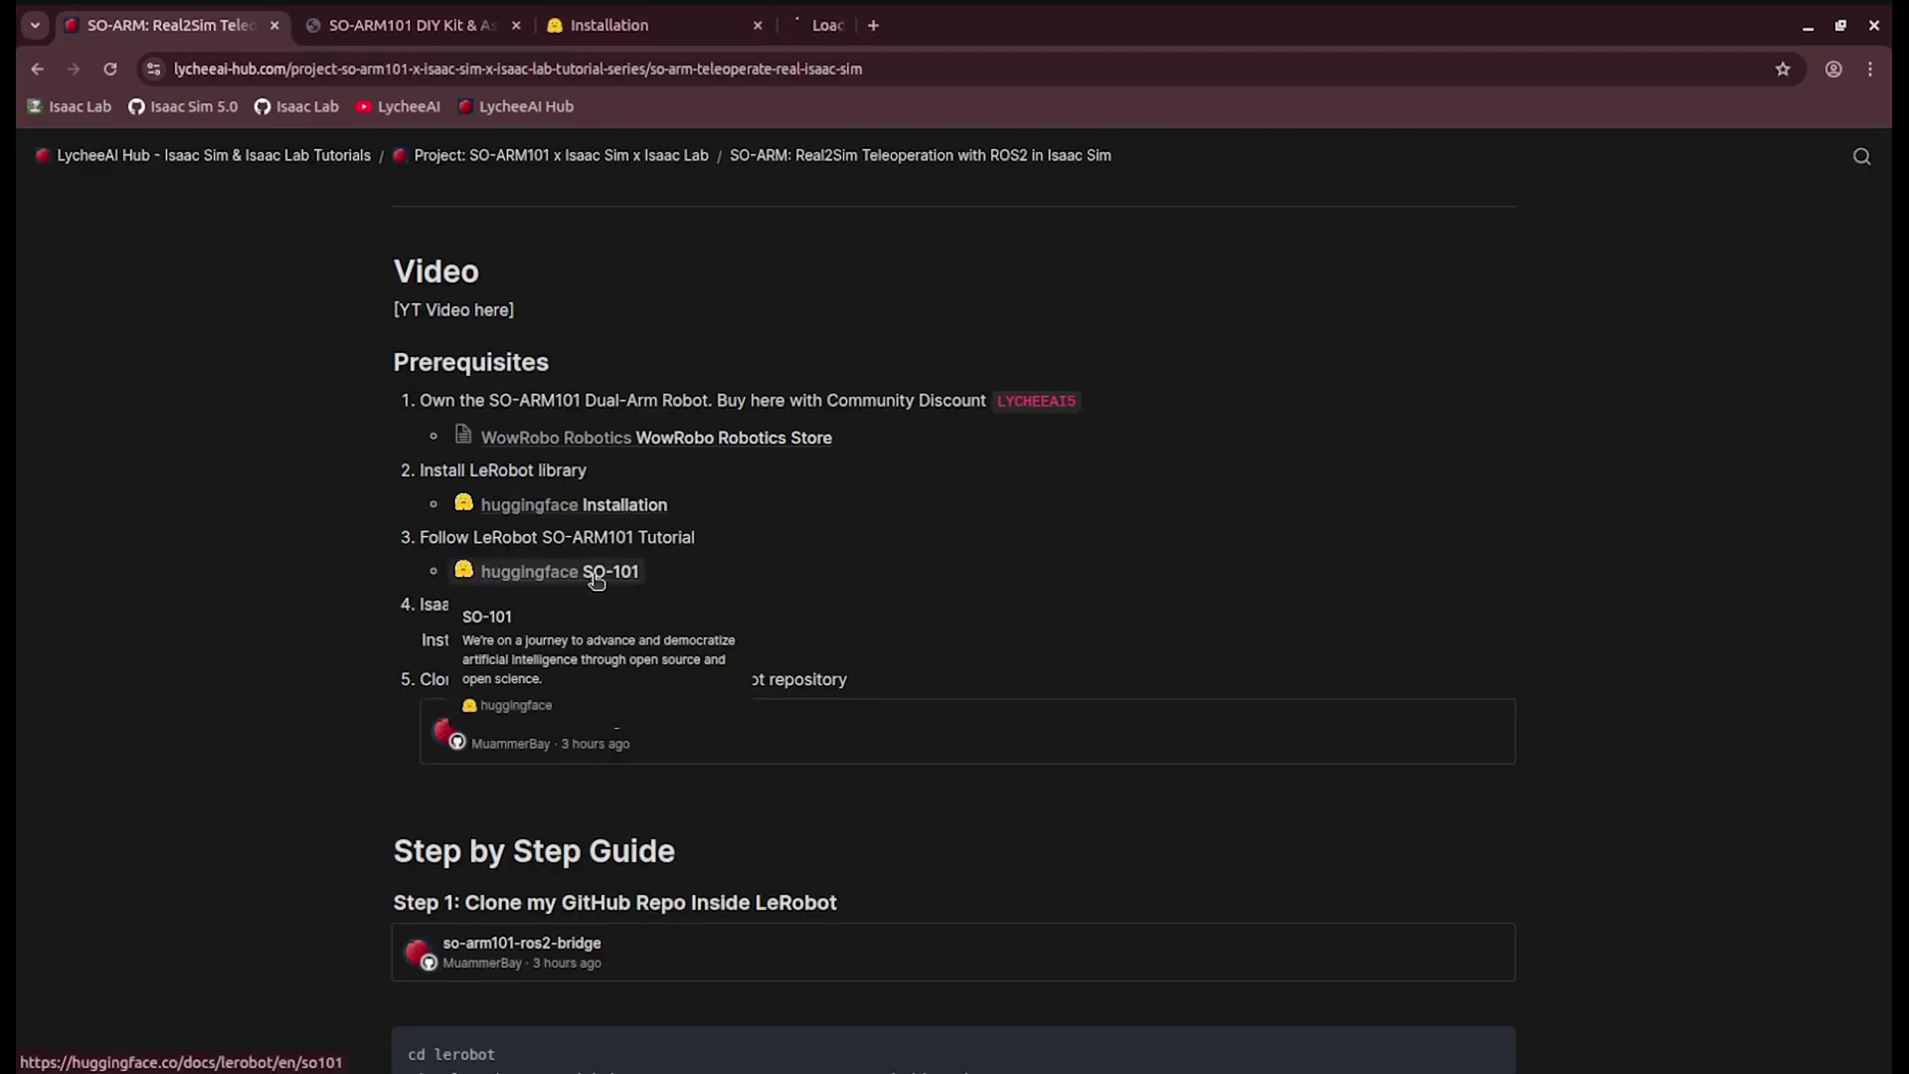
scroll(460, 554, "down", 3)
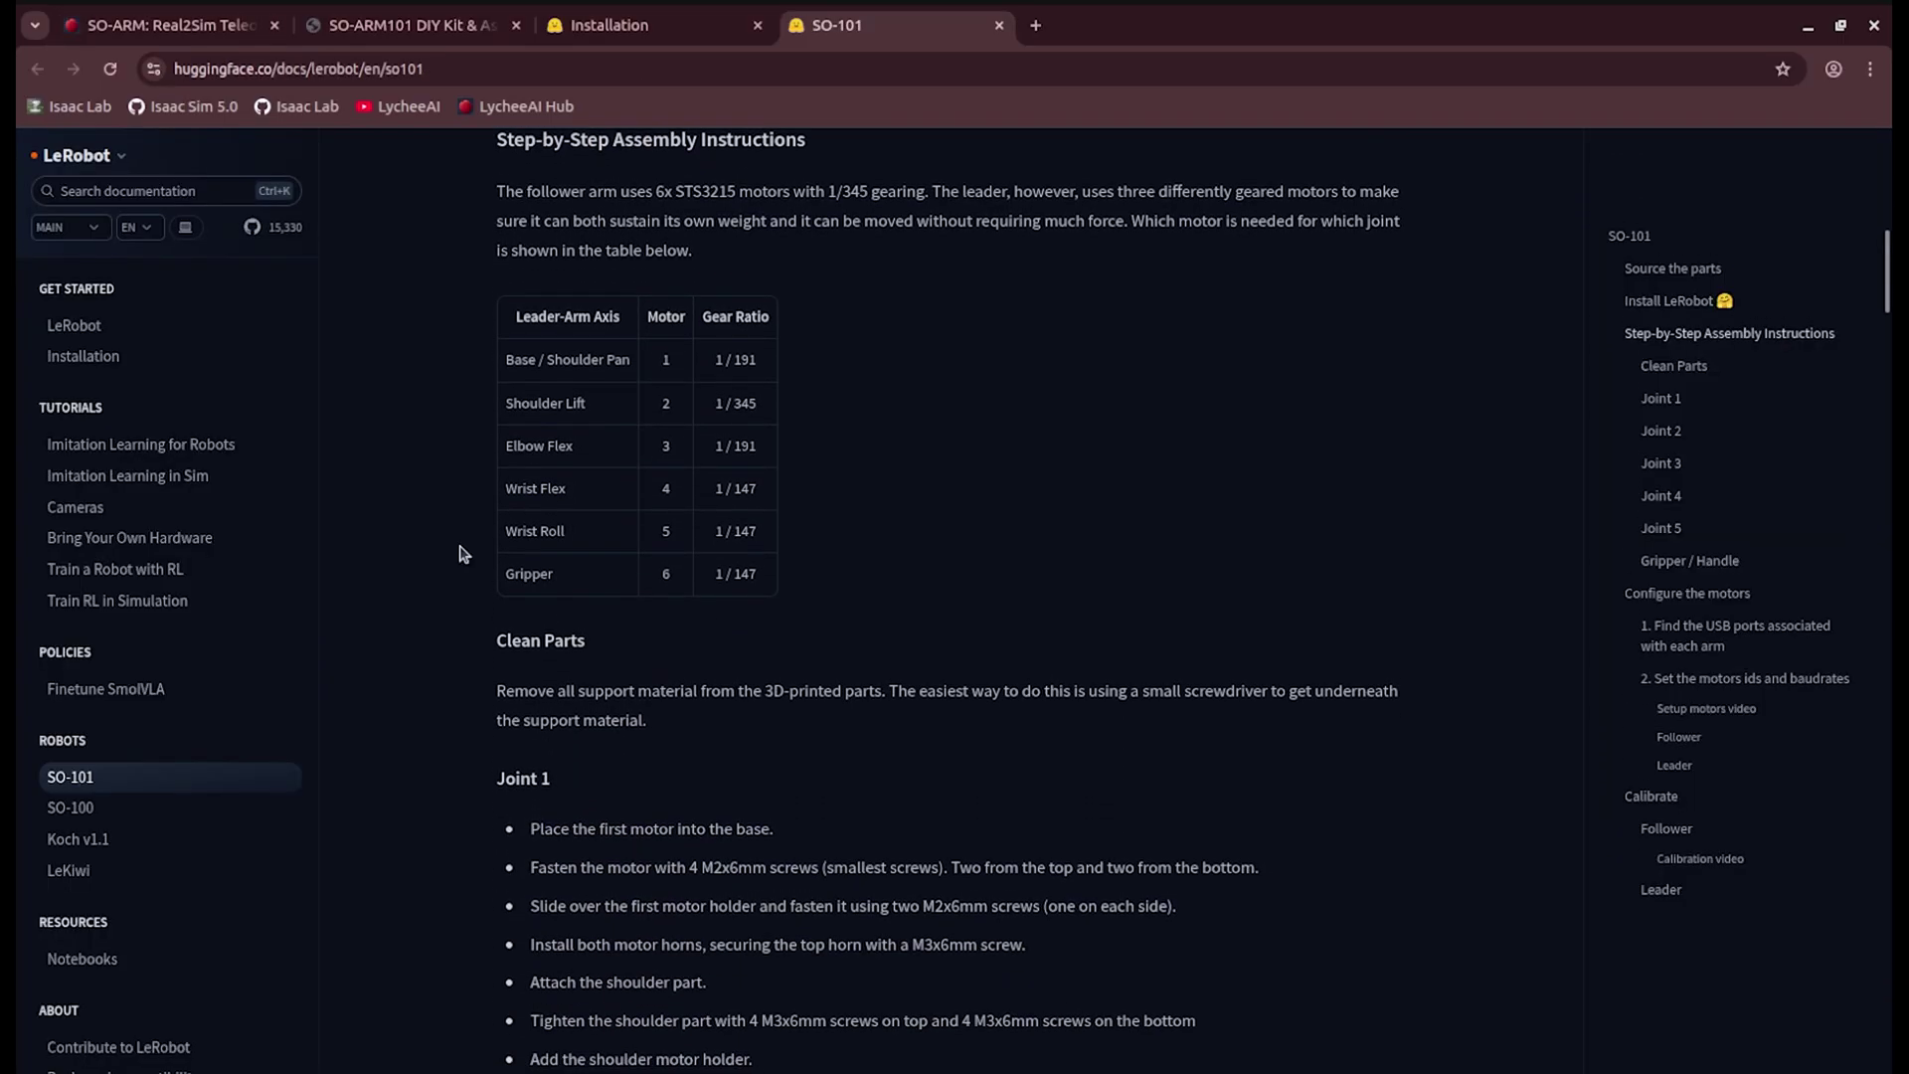
scroll(460, 553, "down", 7)
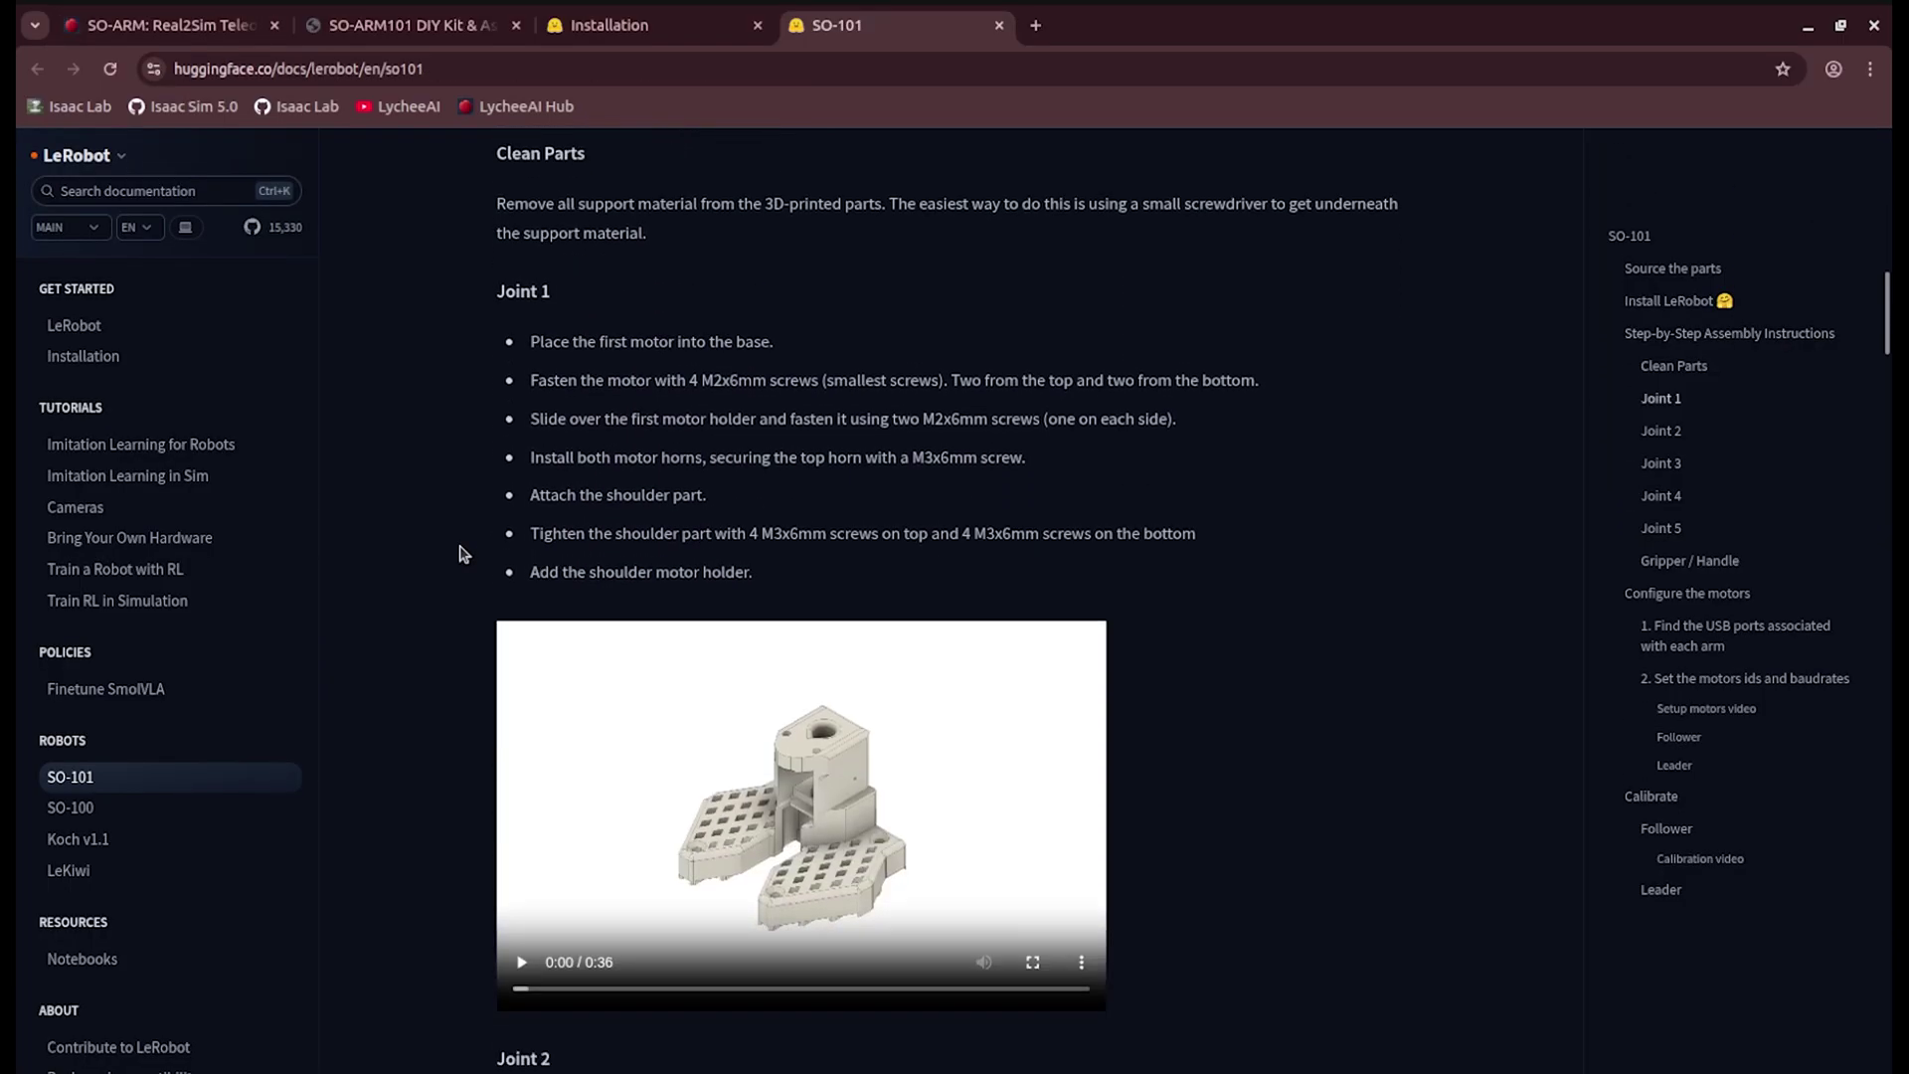
scroll(461, 554, "down", 15)
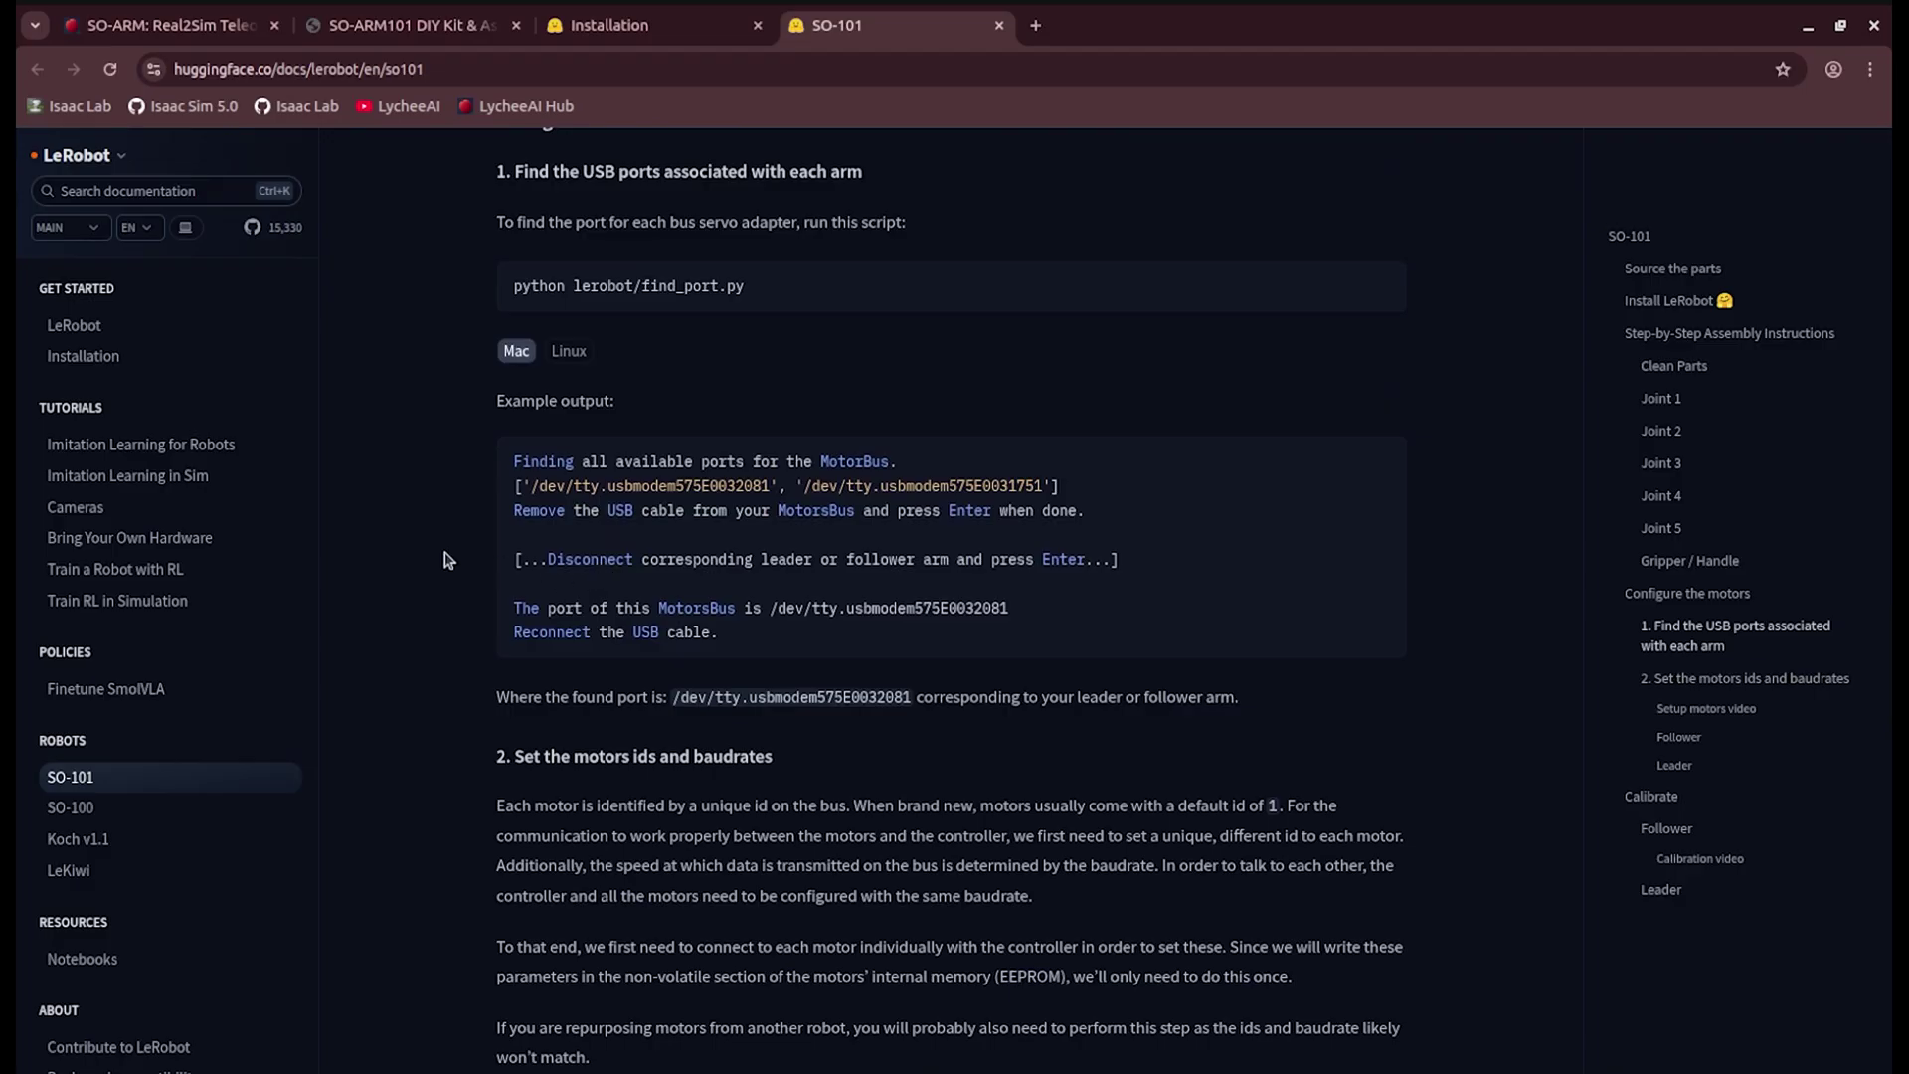
Check the Package 3 assembled SO-101 arm option on the SO-ARM101 kit's store page
left_click(406, 29)
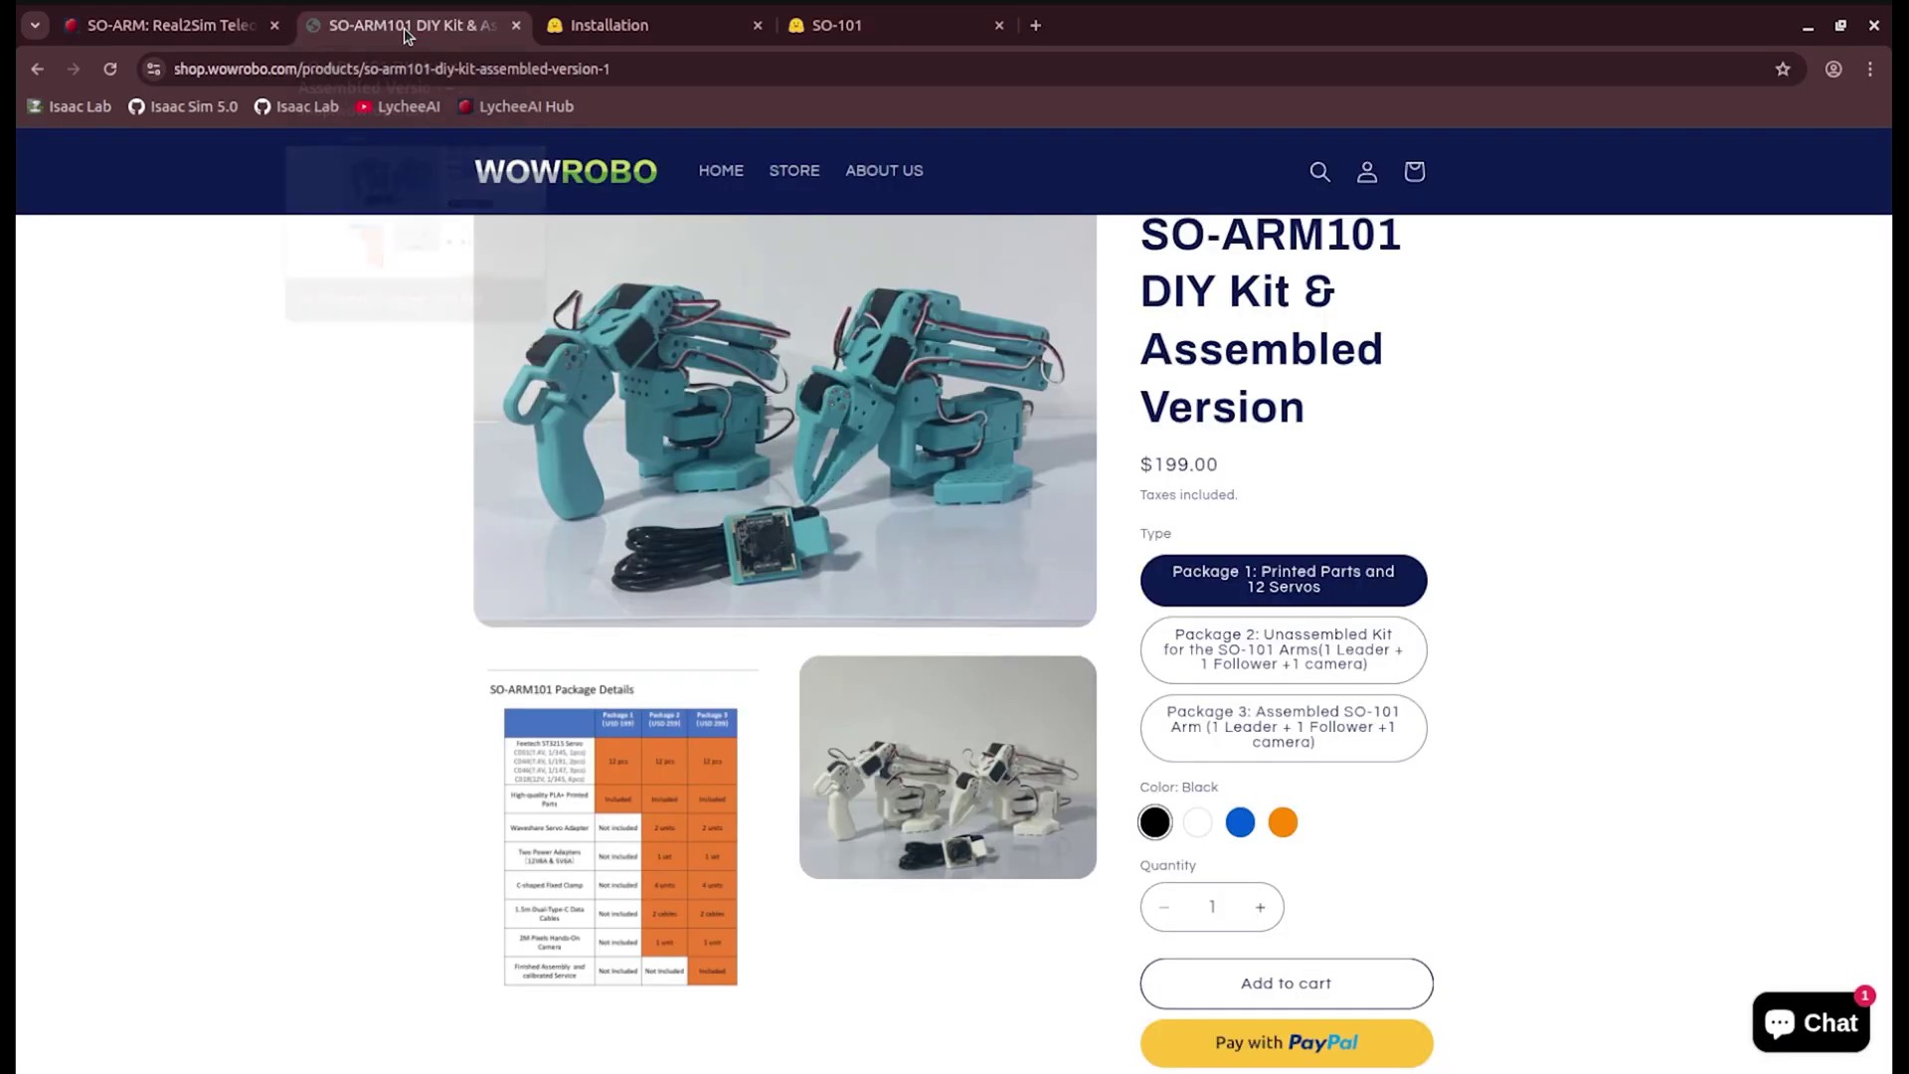
left_click(1291, 740)
key("ctrl+4")
Read the SO-101 motor ID and baudrate setup and the follower and leader calibration sections
scroll(744, 690, "down", 2)
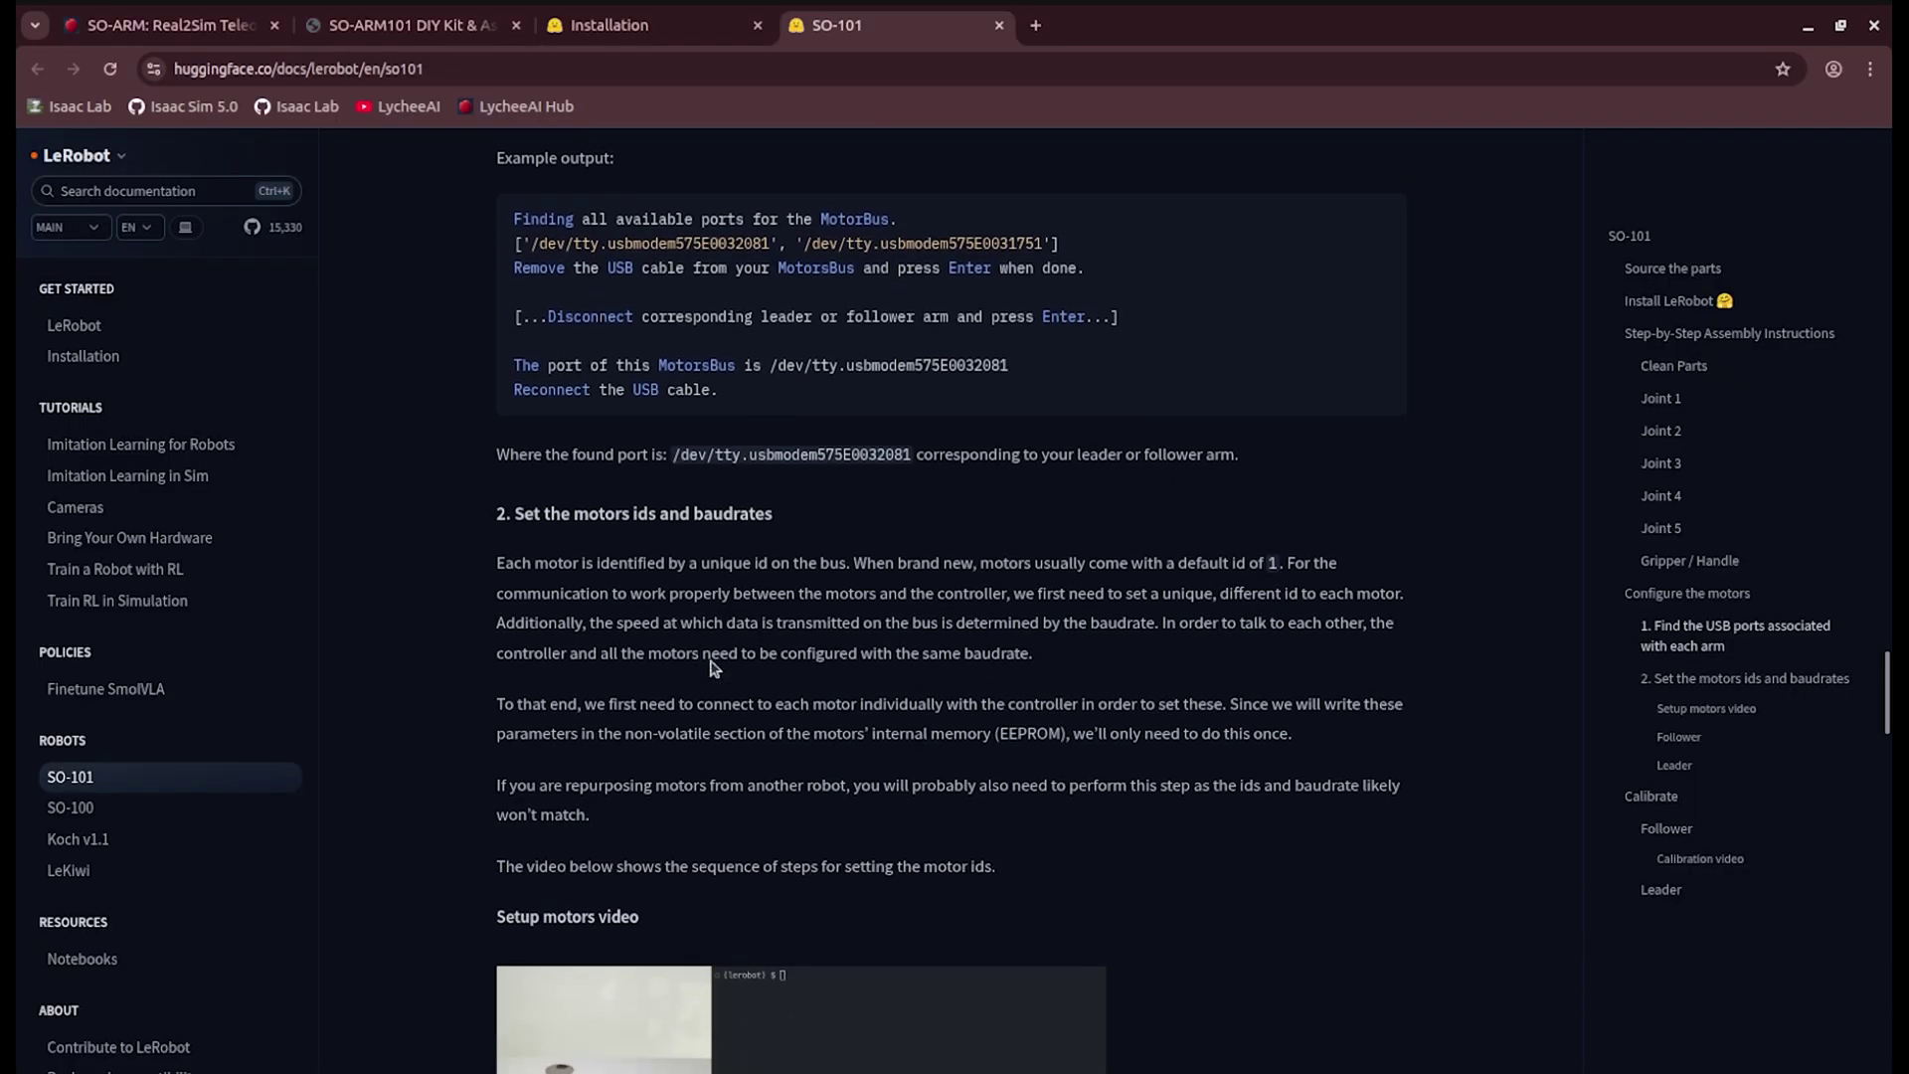
scroll(611, 557, "down", 4)
scroll(610, 557, "down", 10)
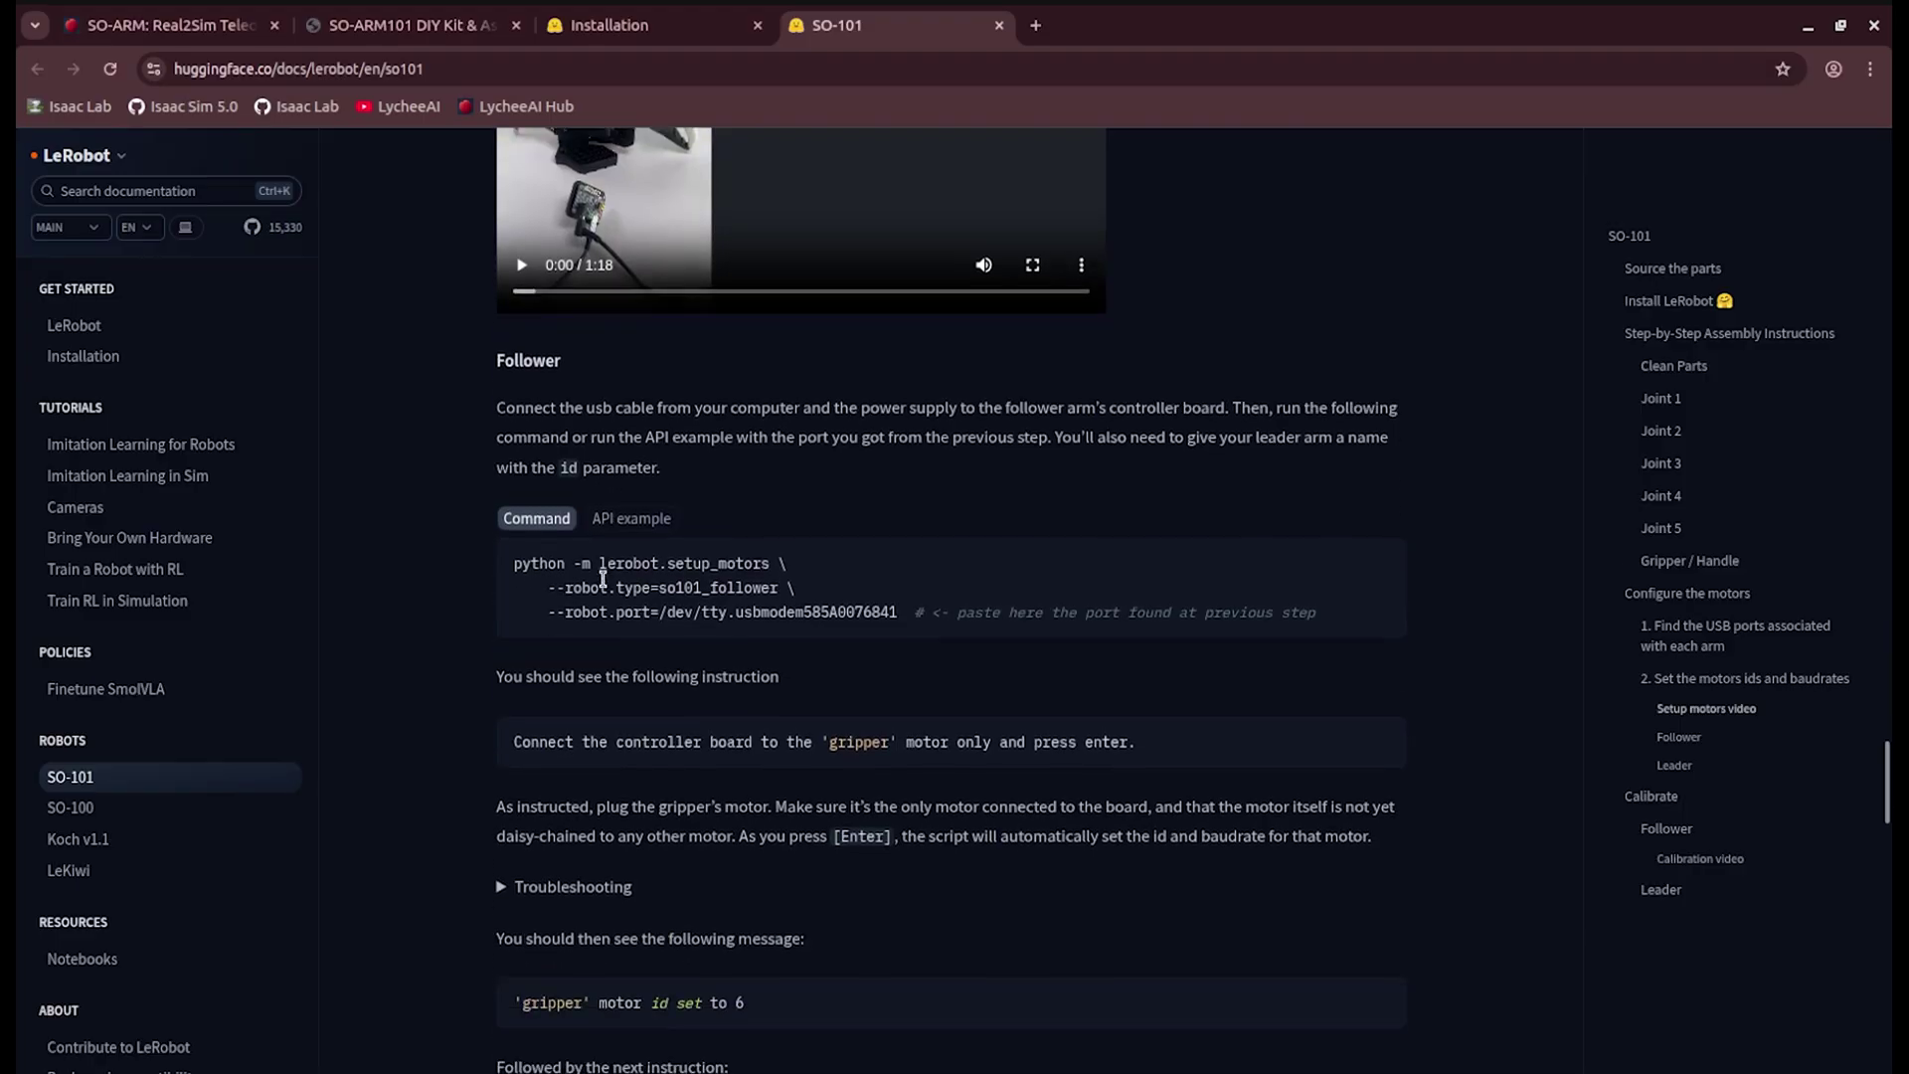
scroll(490, 622, "down", 3)
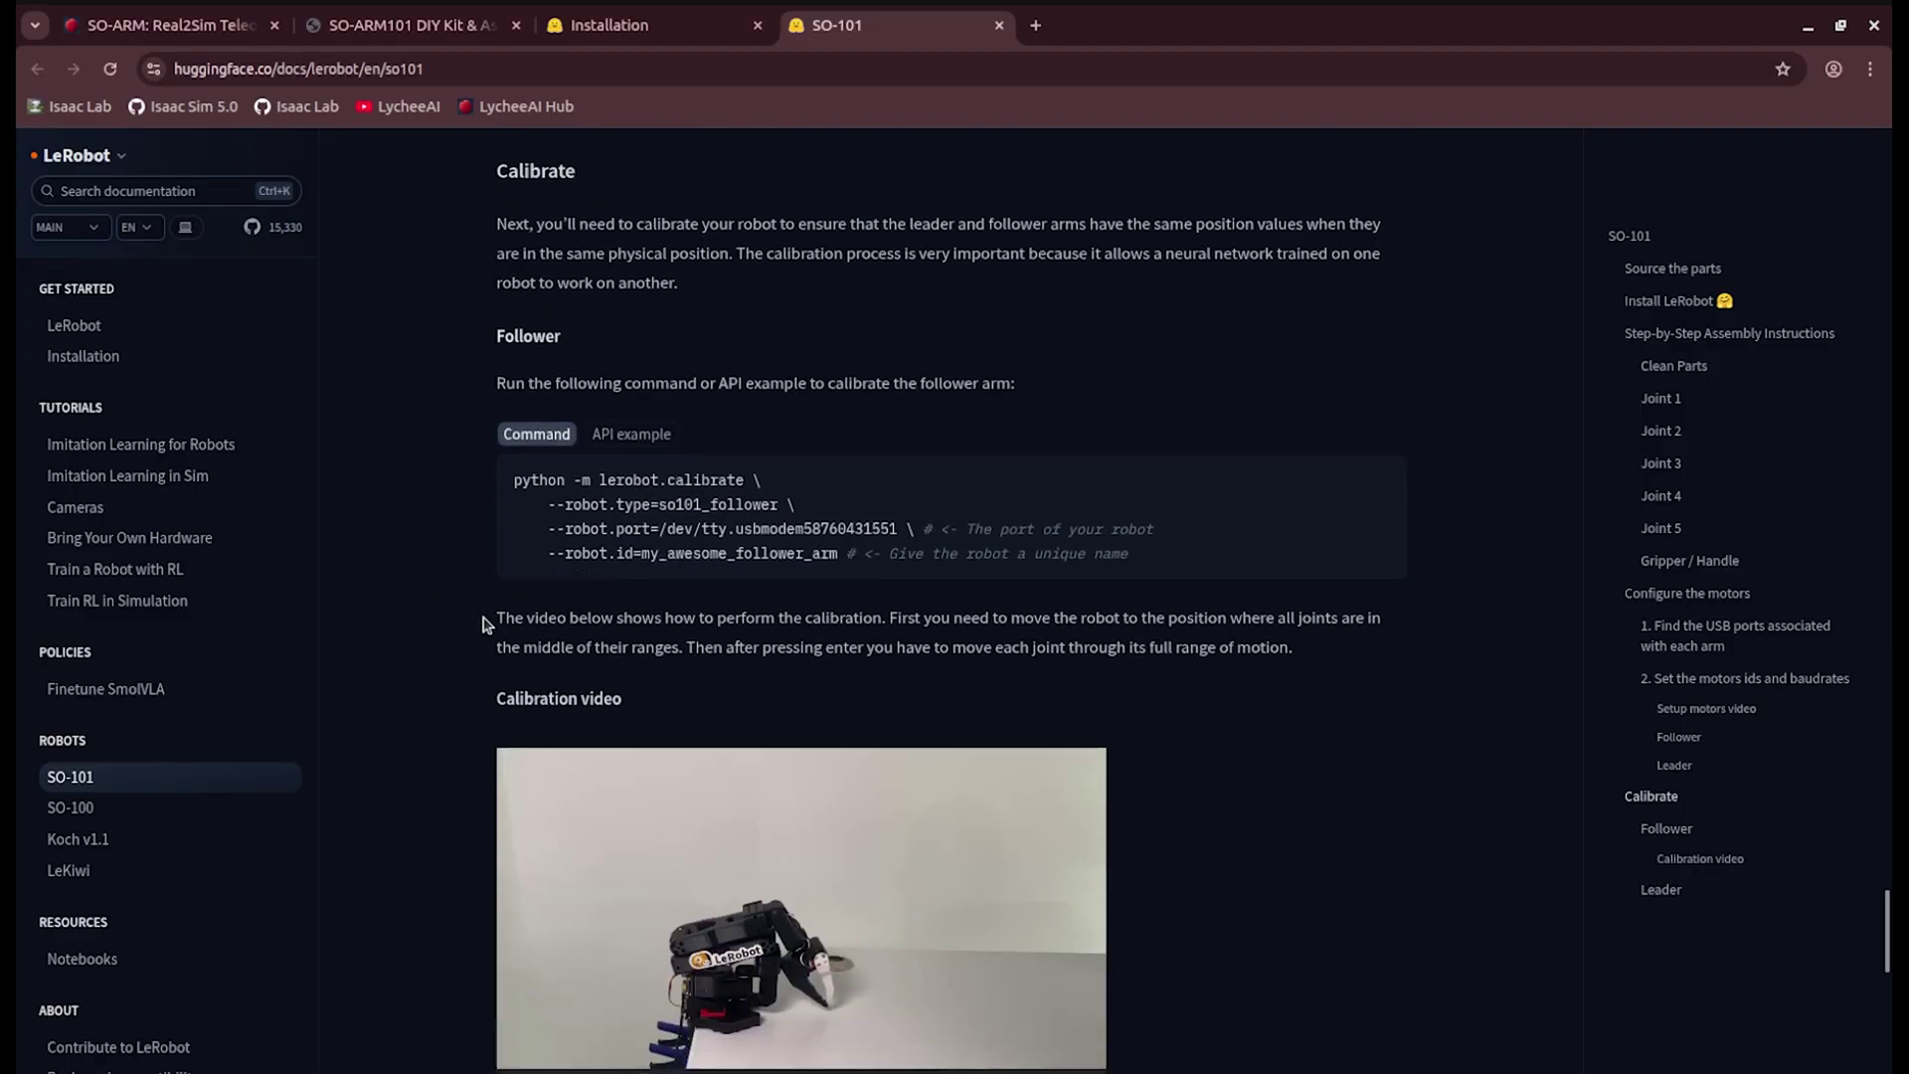
scroll(427, 628, "down", 3)
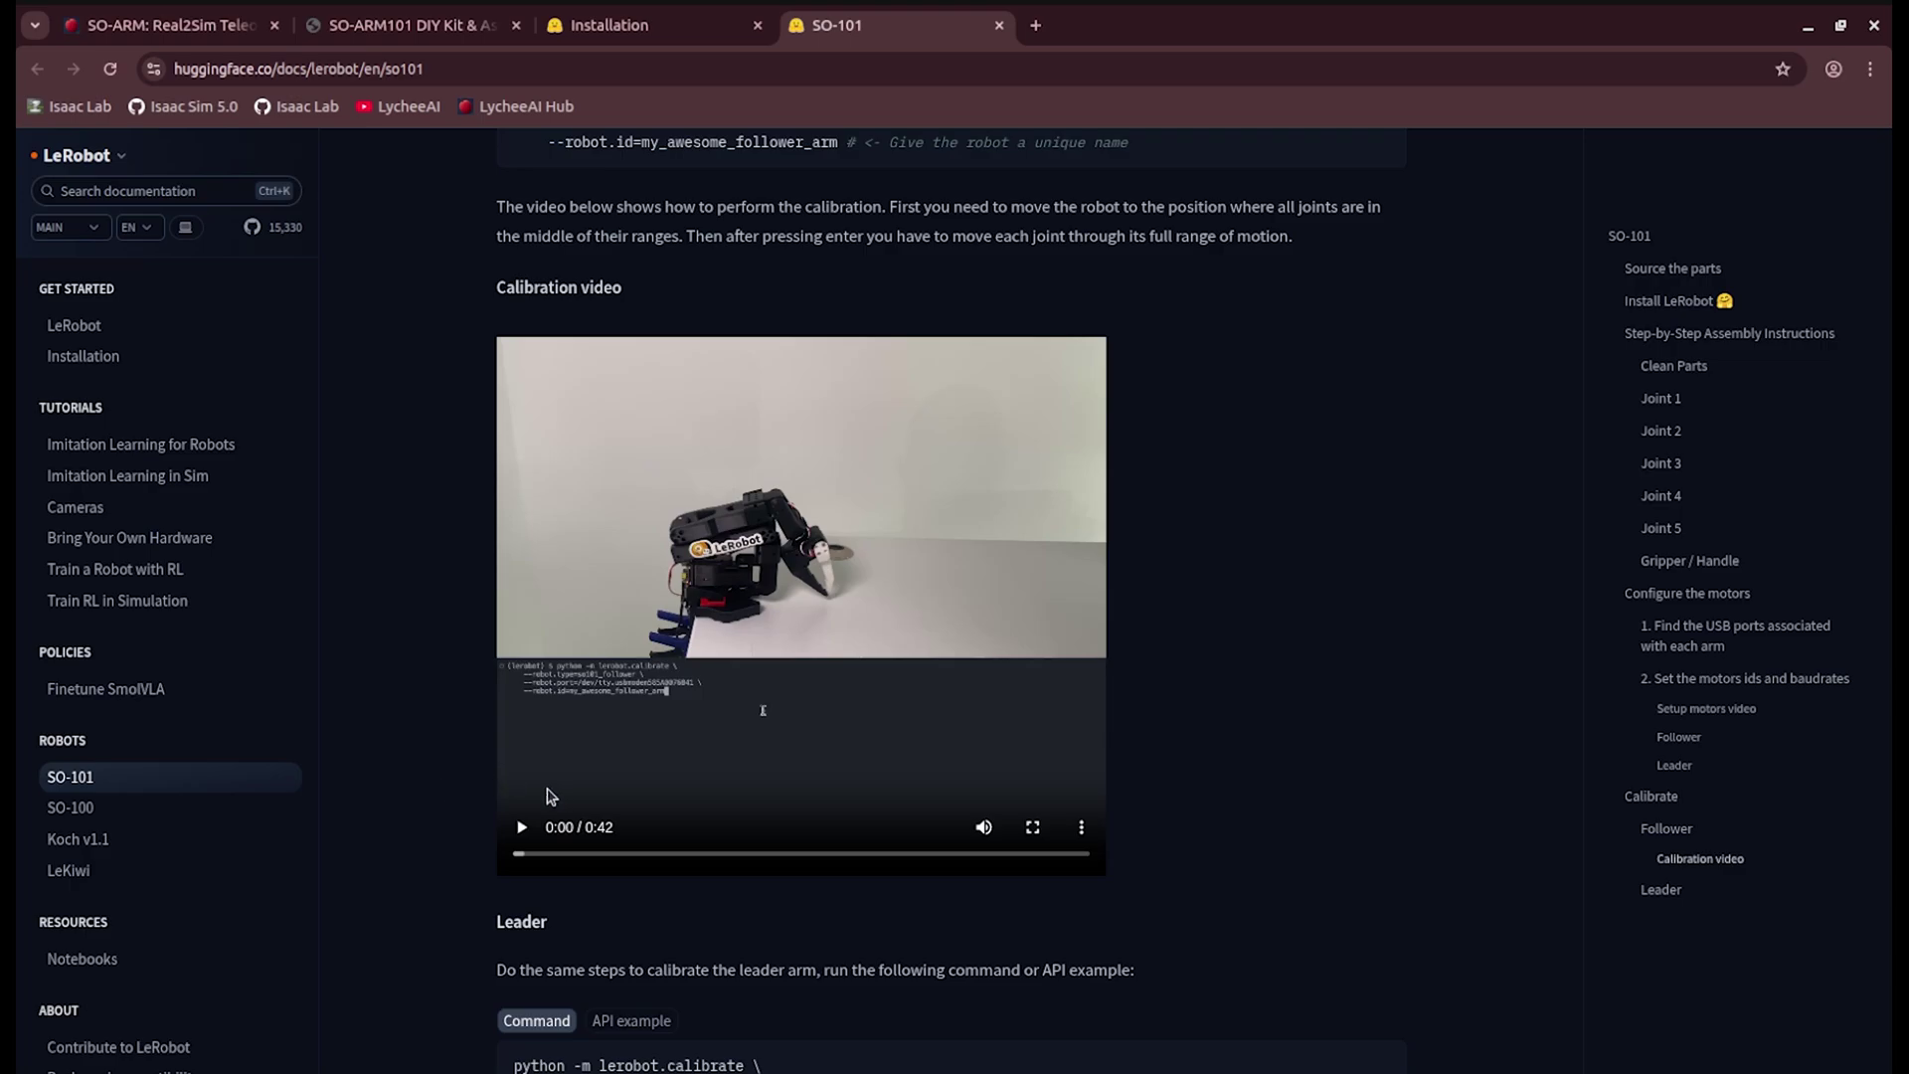
scroll(478, 807, "down", 5)
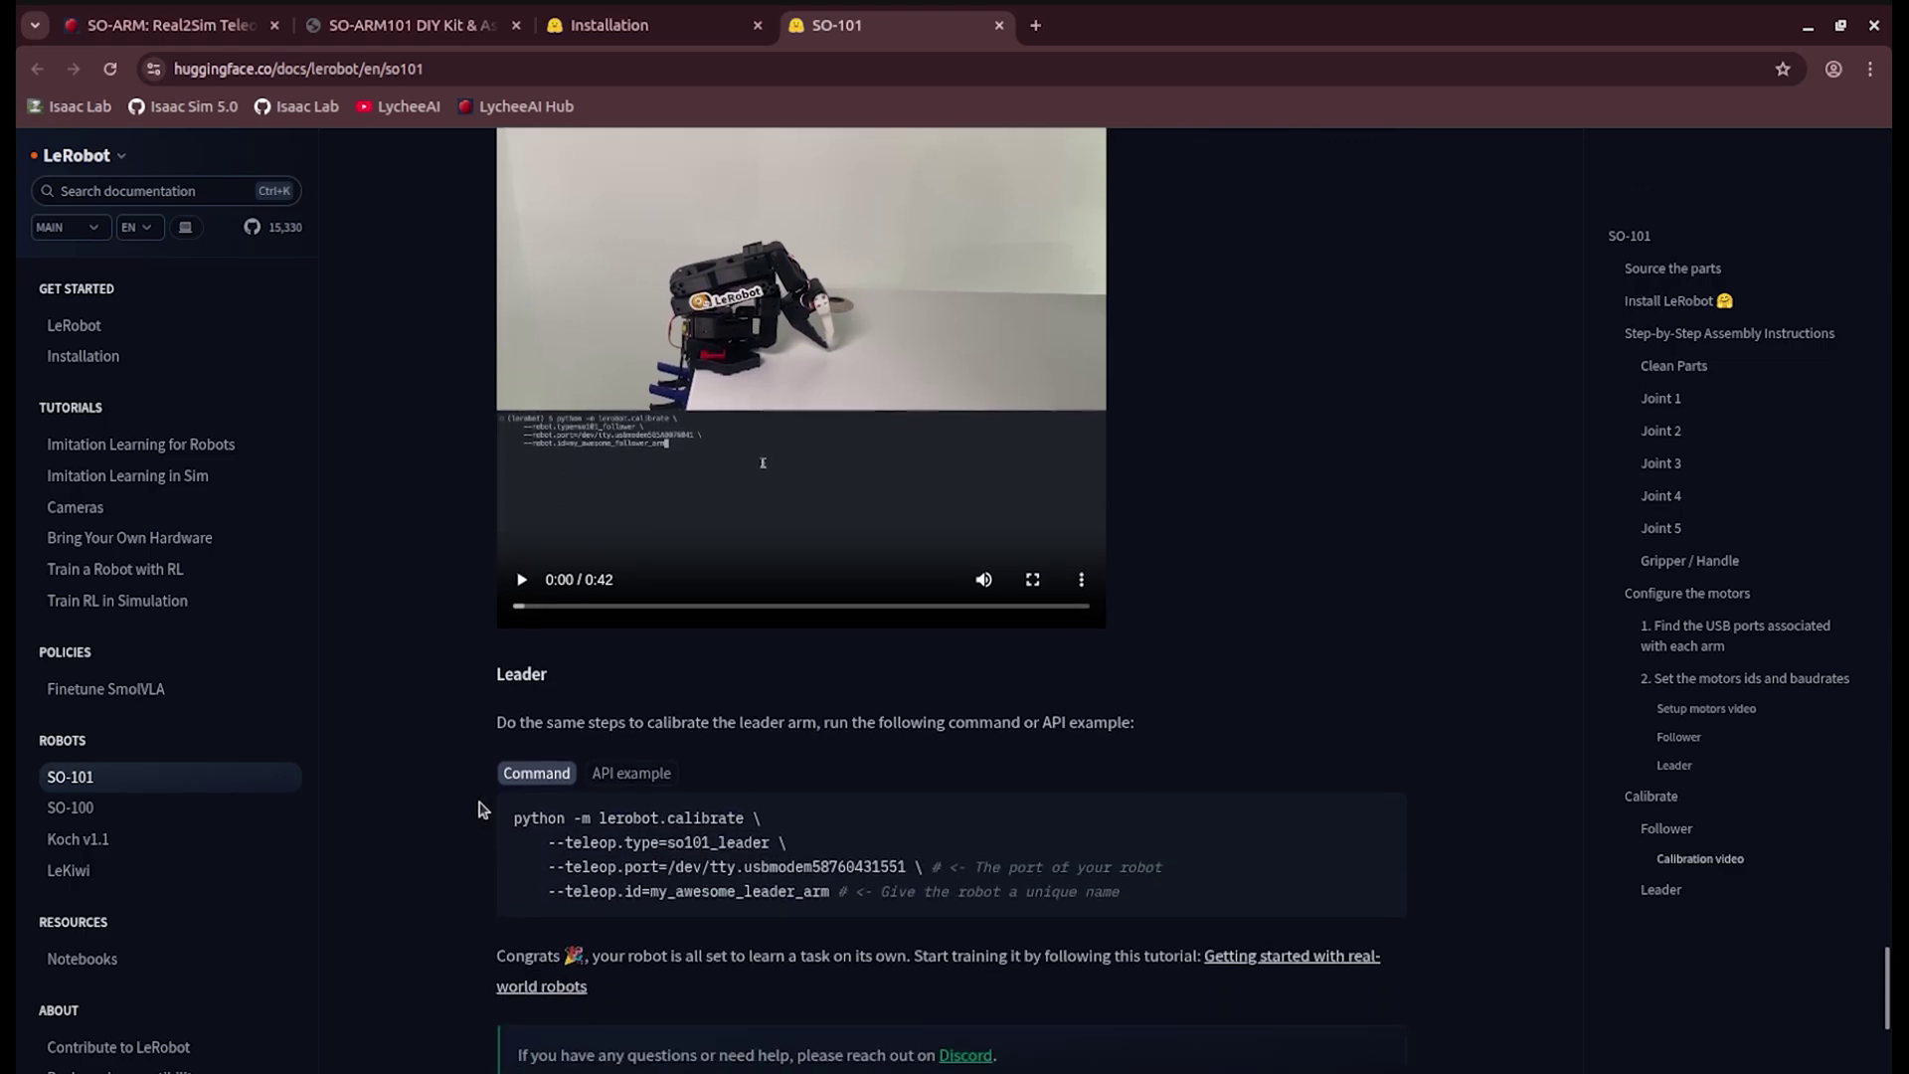
Close the SO-101, Installation and store pages to return to the Real2Sim teleoperation tutorial
key("ctrl+w")
key("ctrl+w")
key("ctrl+w")
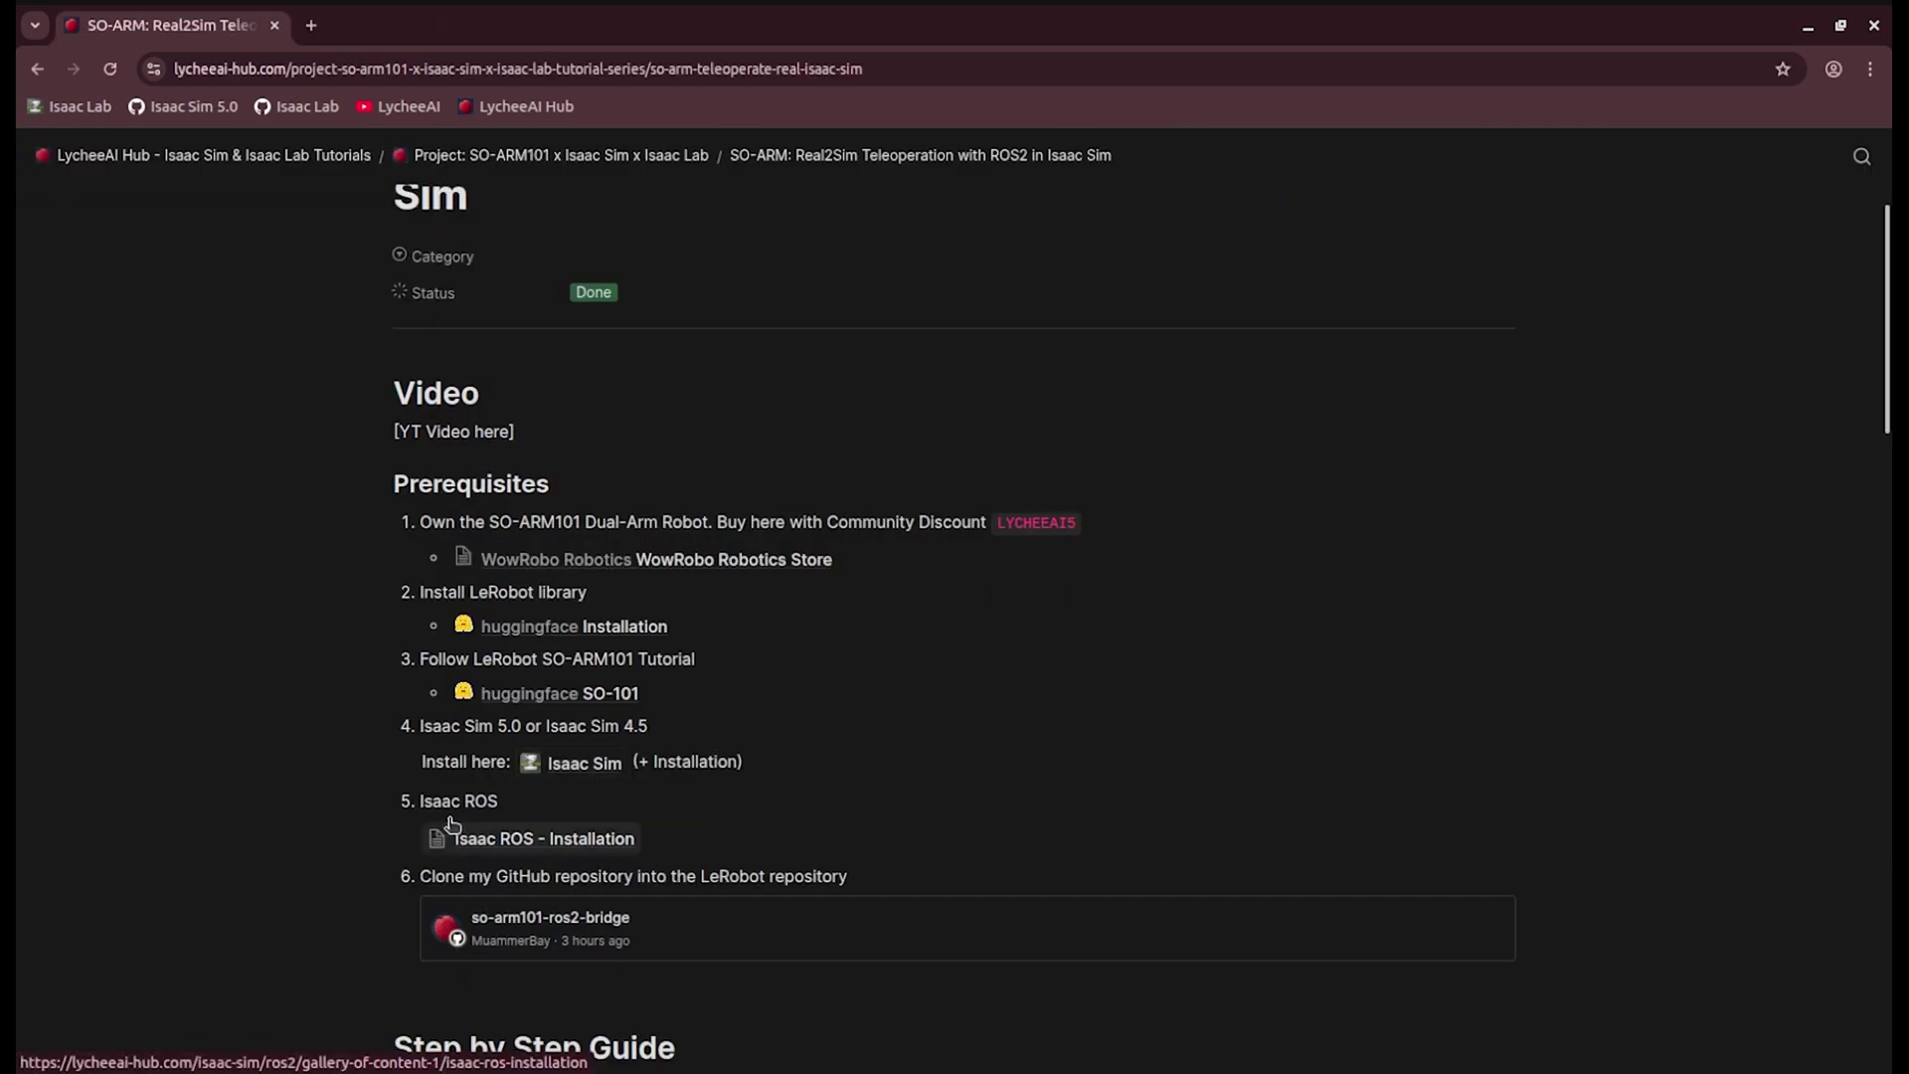
Open the ROS 2 Installation documentation from the Isaac ROS prerequisite and check the supported distros for Ubuntu 22.04
left_click(512, 839)
left_click(532, 454)
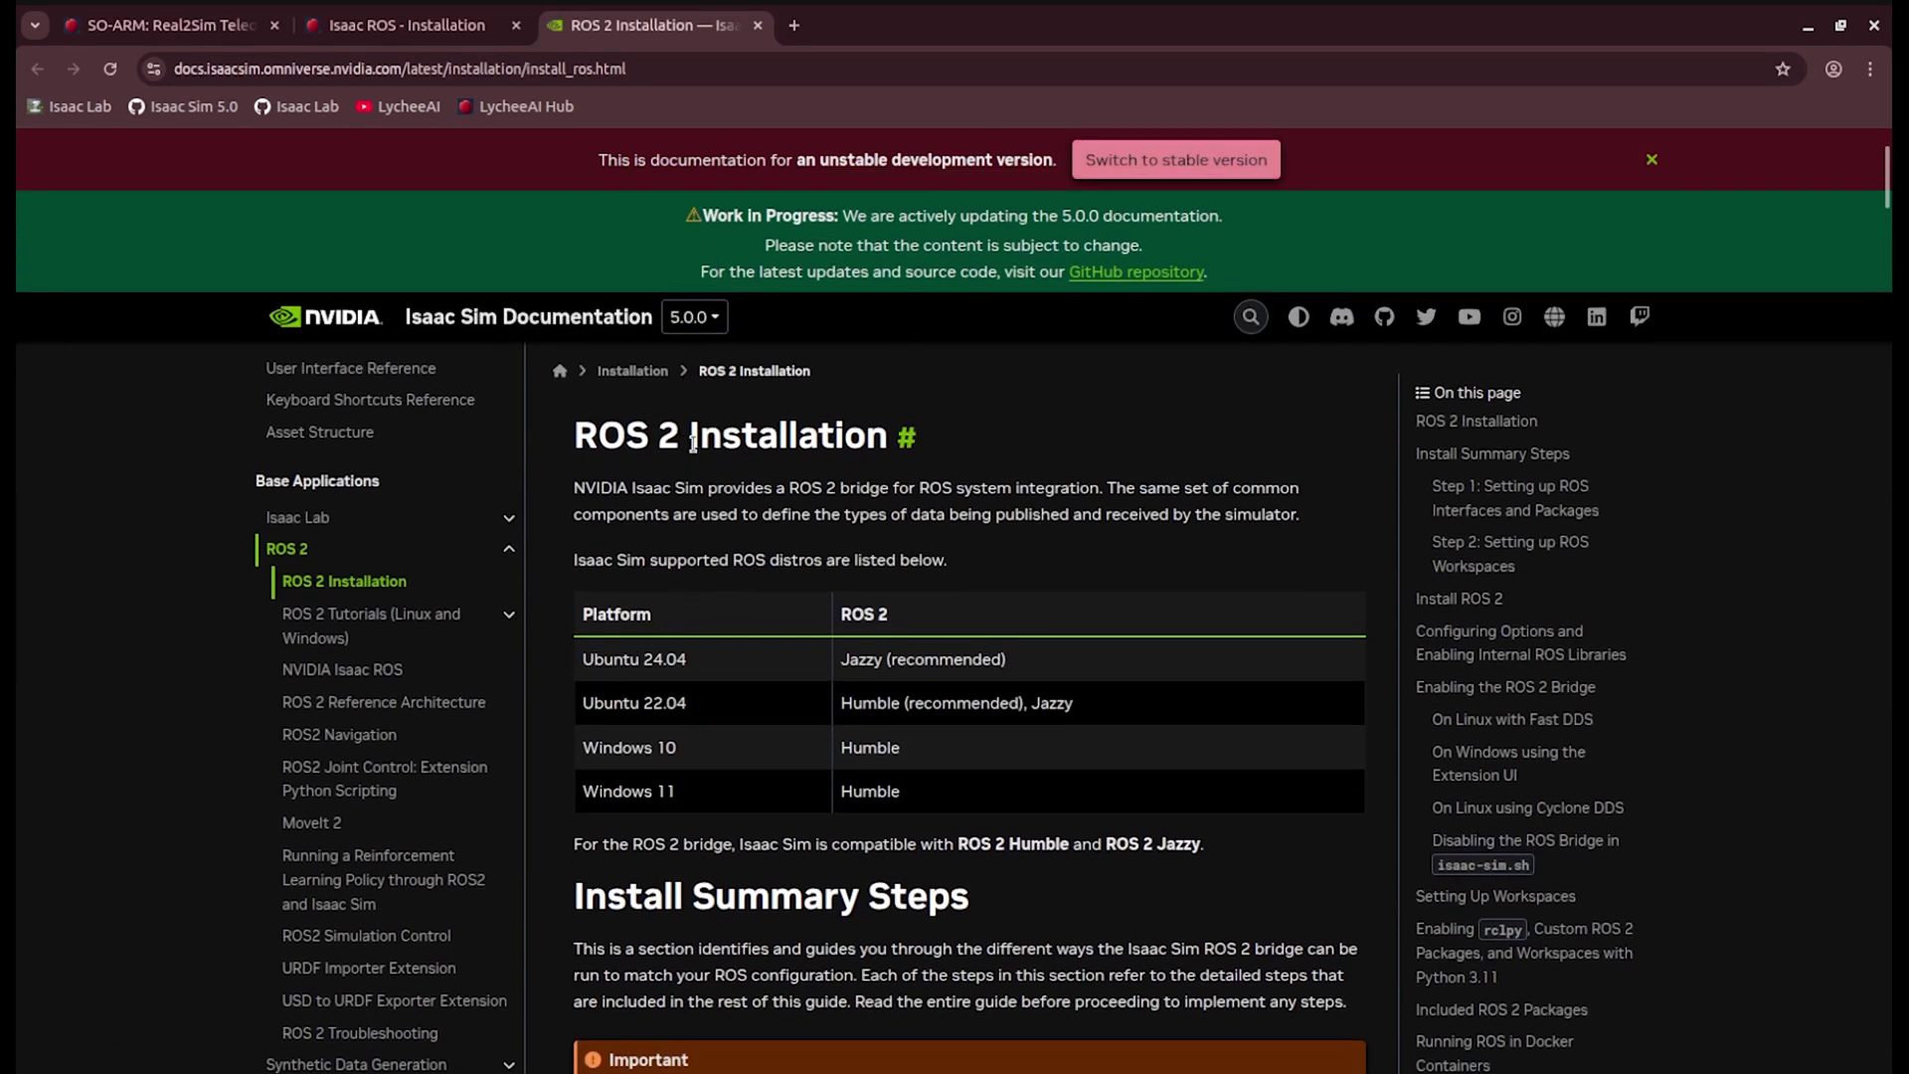
scroll(693, 442, "down", 1)
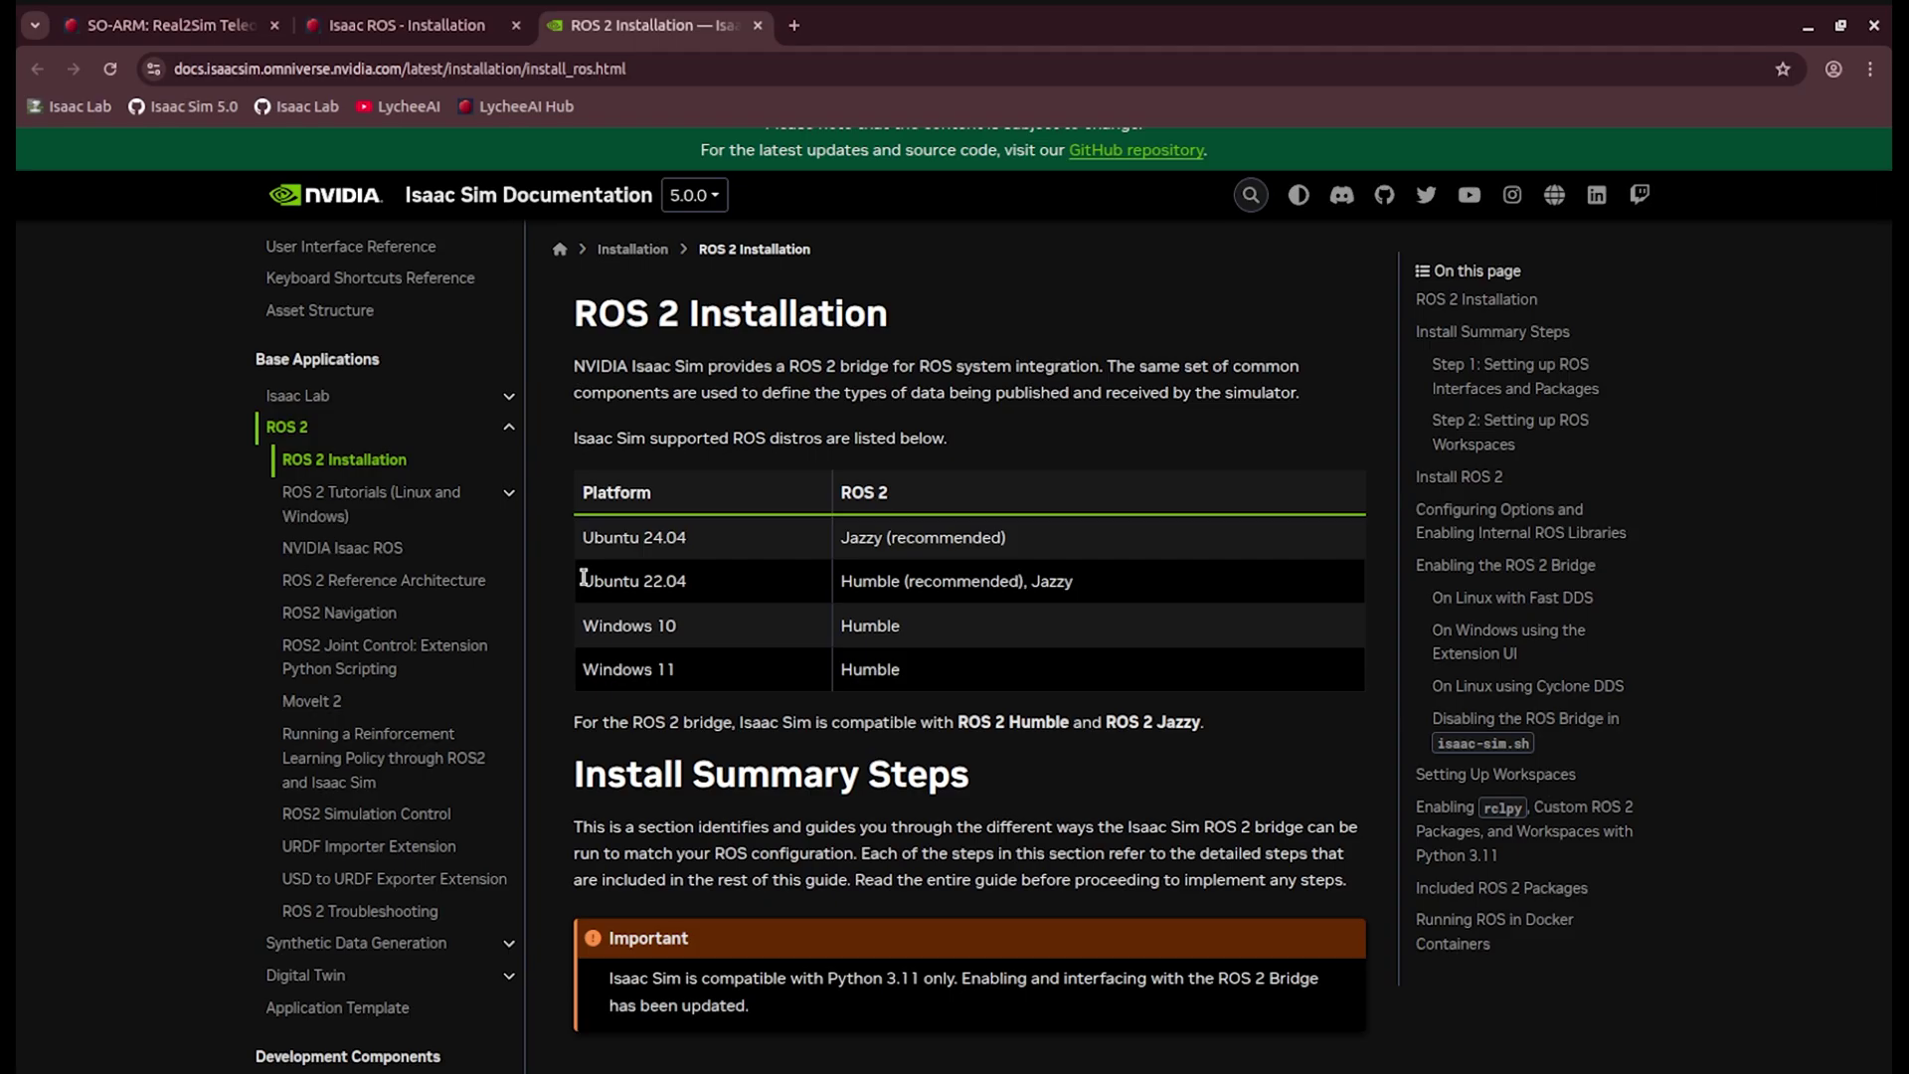
left_click_drag(584, 578, 708, 597)
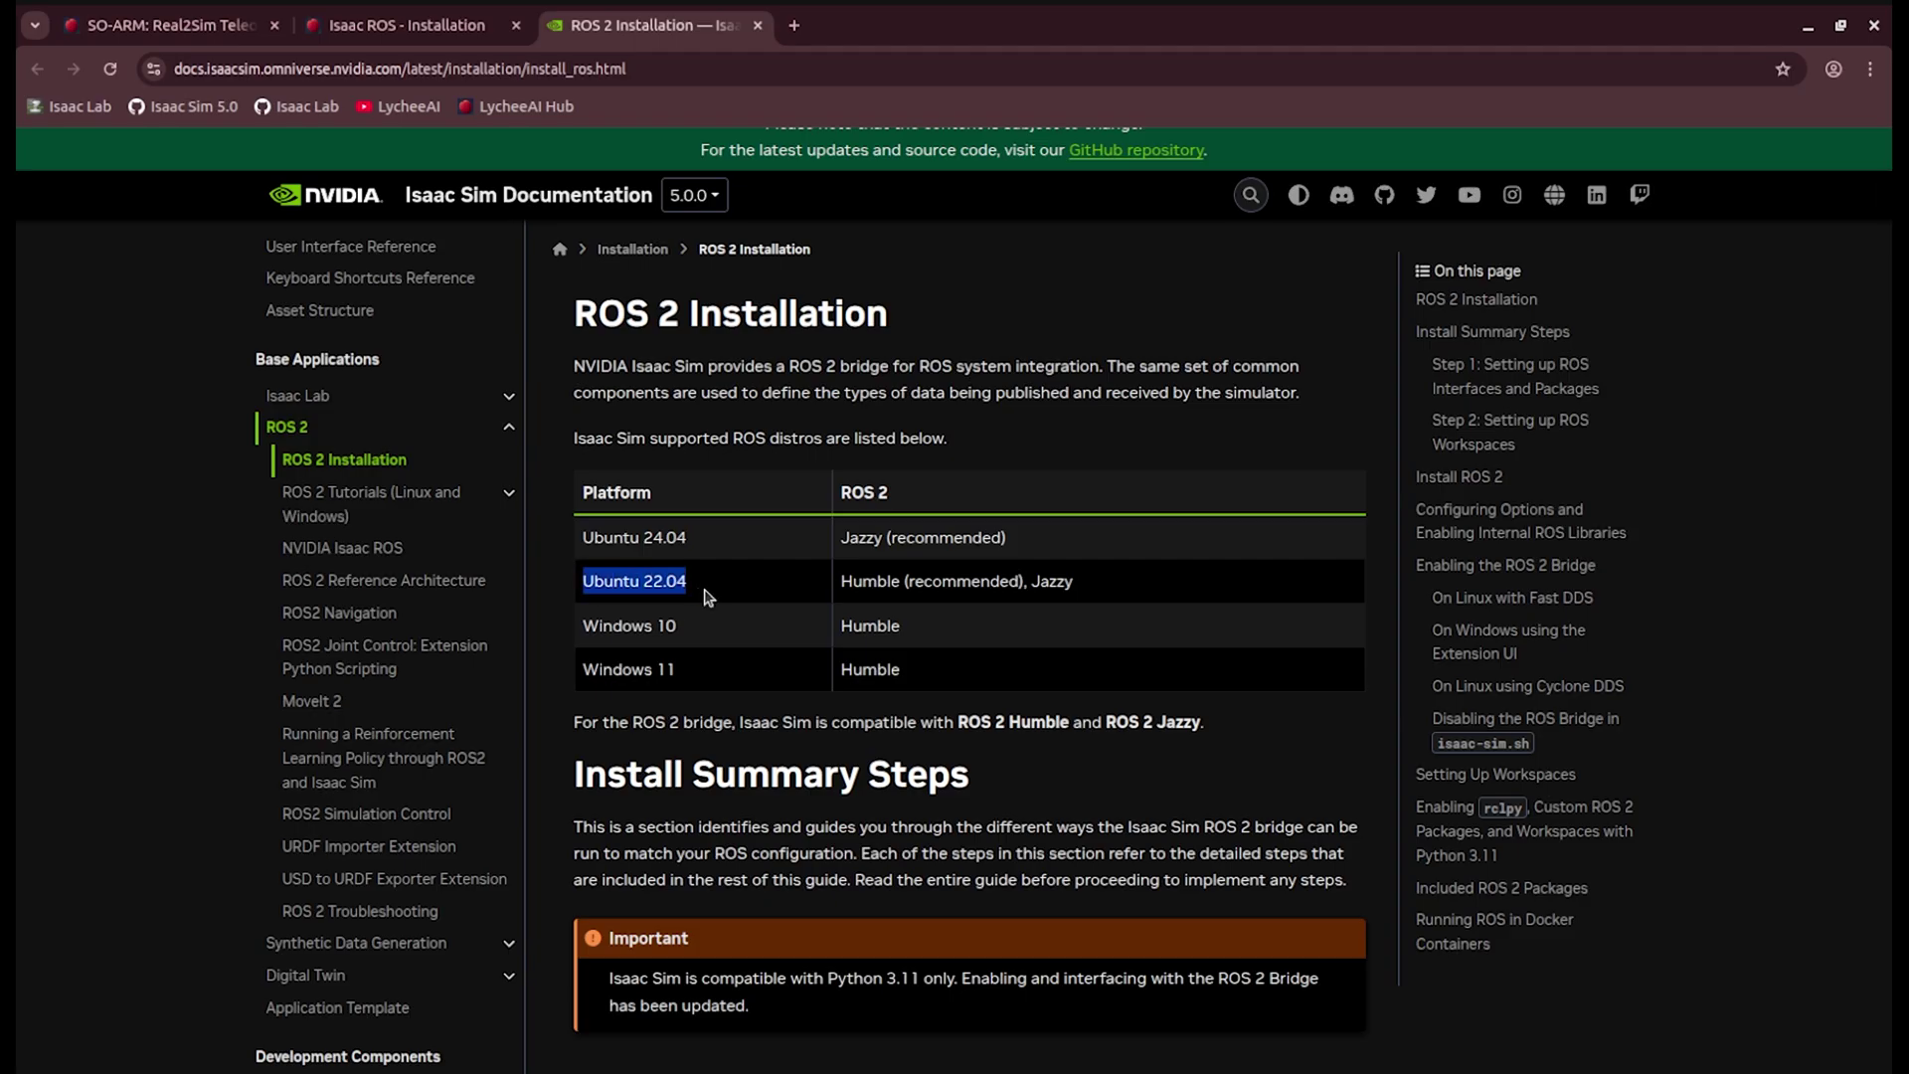
left_click(711, 591)
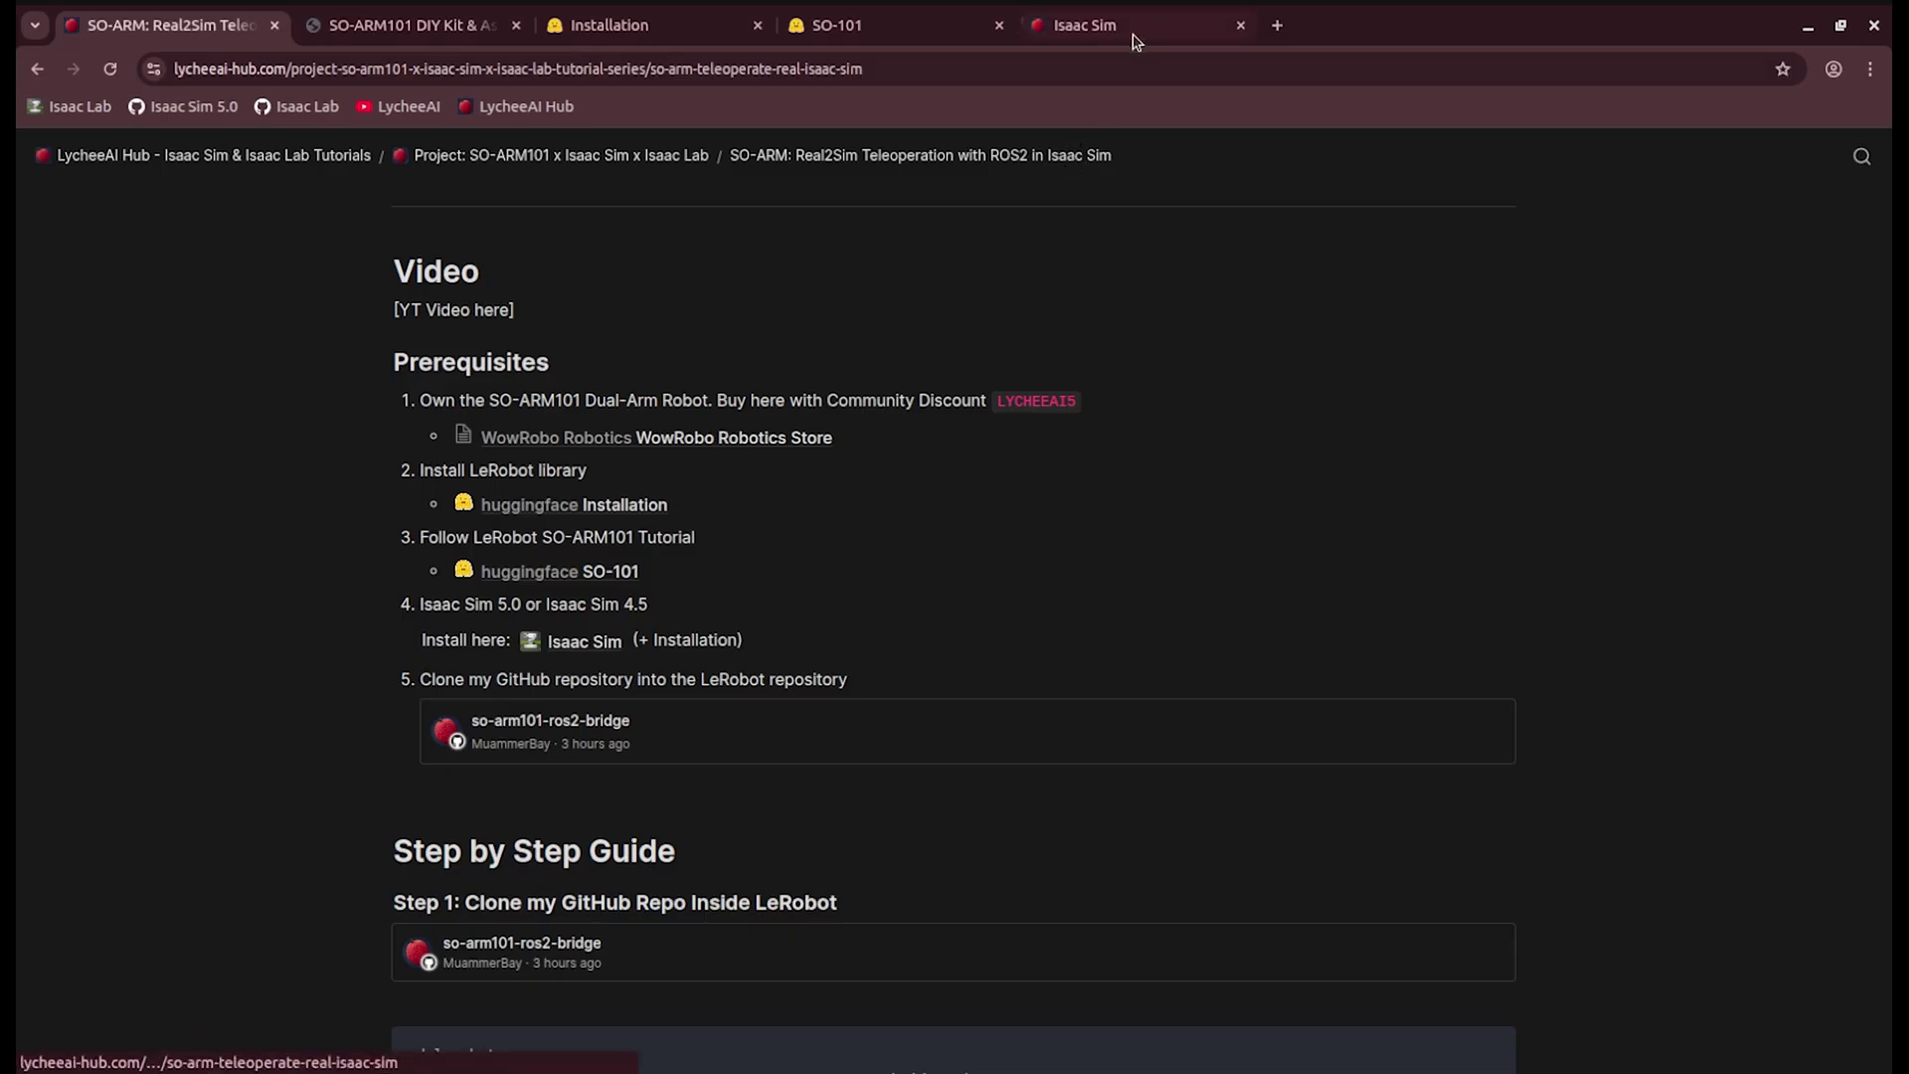
Open the Installation Guide for Isaac Sim 5.0 on the Isaac Sim page and look through it
left_click(1131, 27)
left_click(635, 517)
scroll(634, 510, "down", 6)
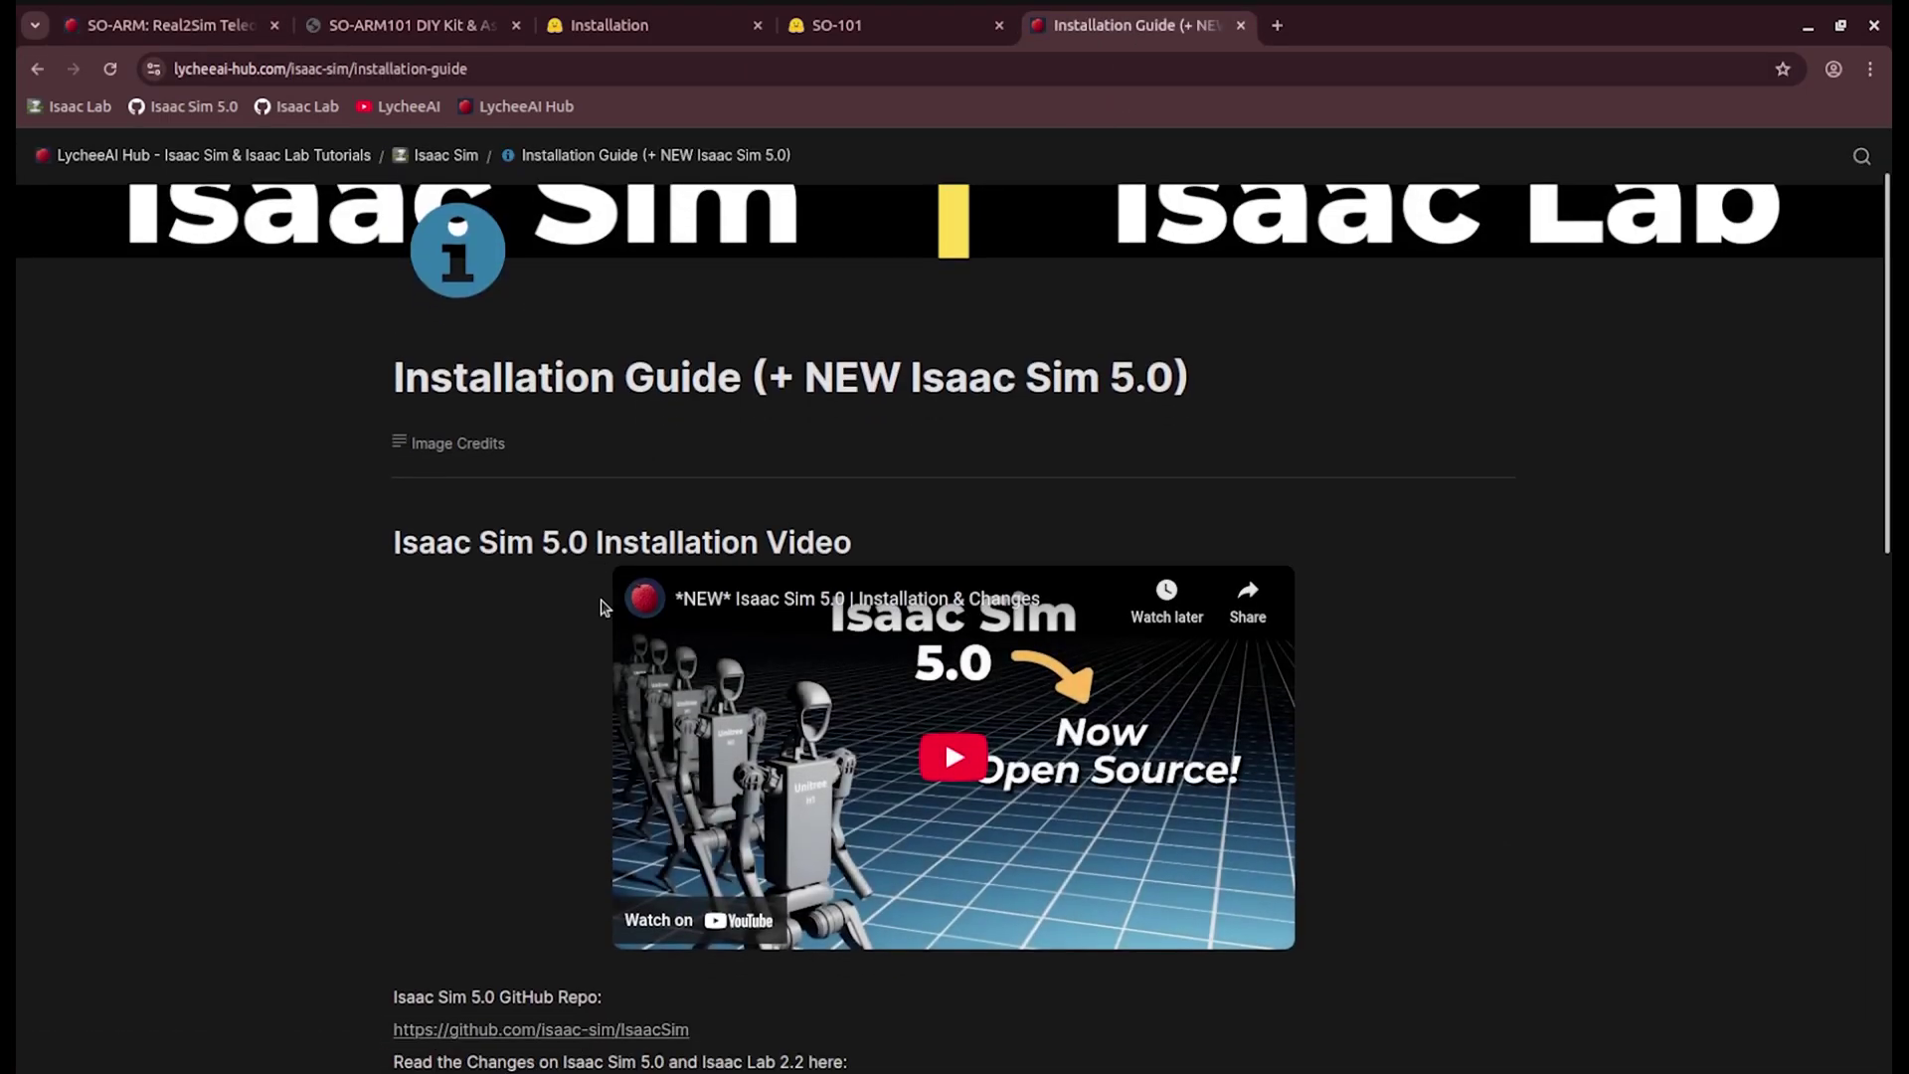
Open the so-arm101-ros2-bridge GitHub repository from the tutorial and read its README through the Quick Start and Requirements
key("ctrl+Tab")
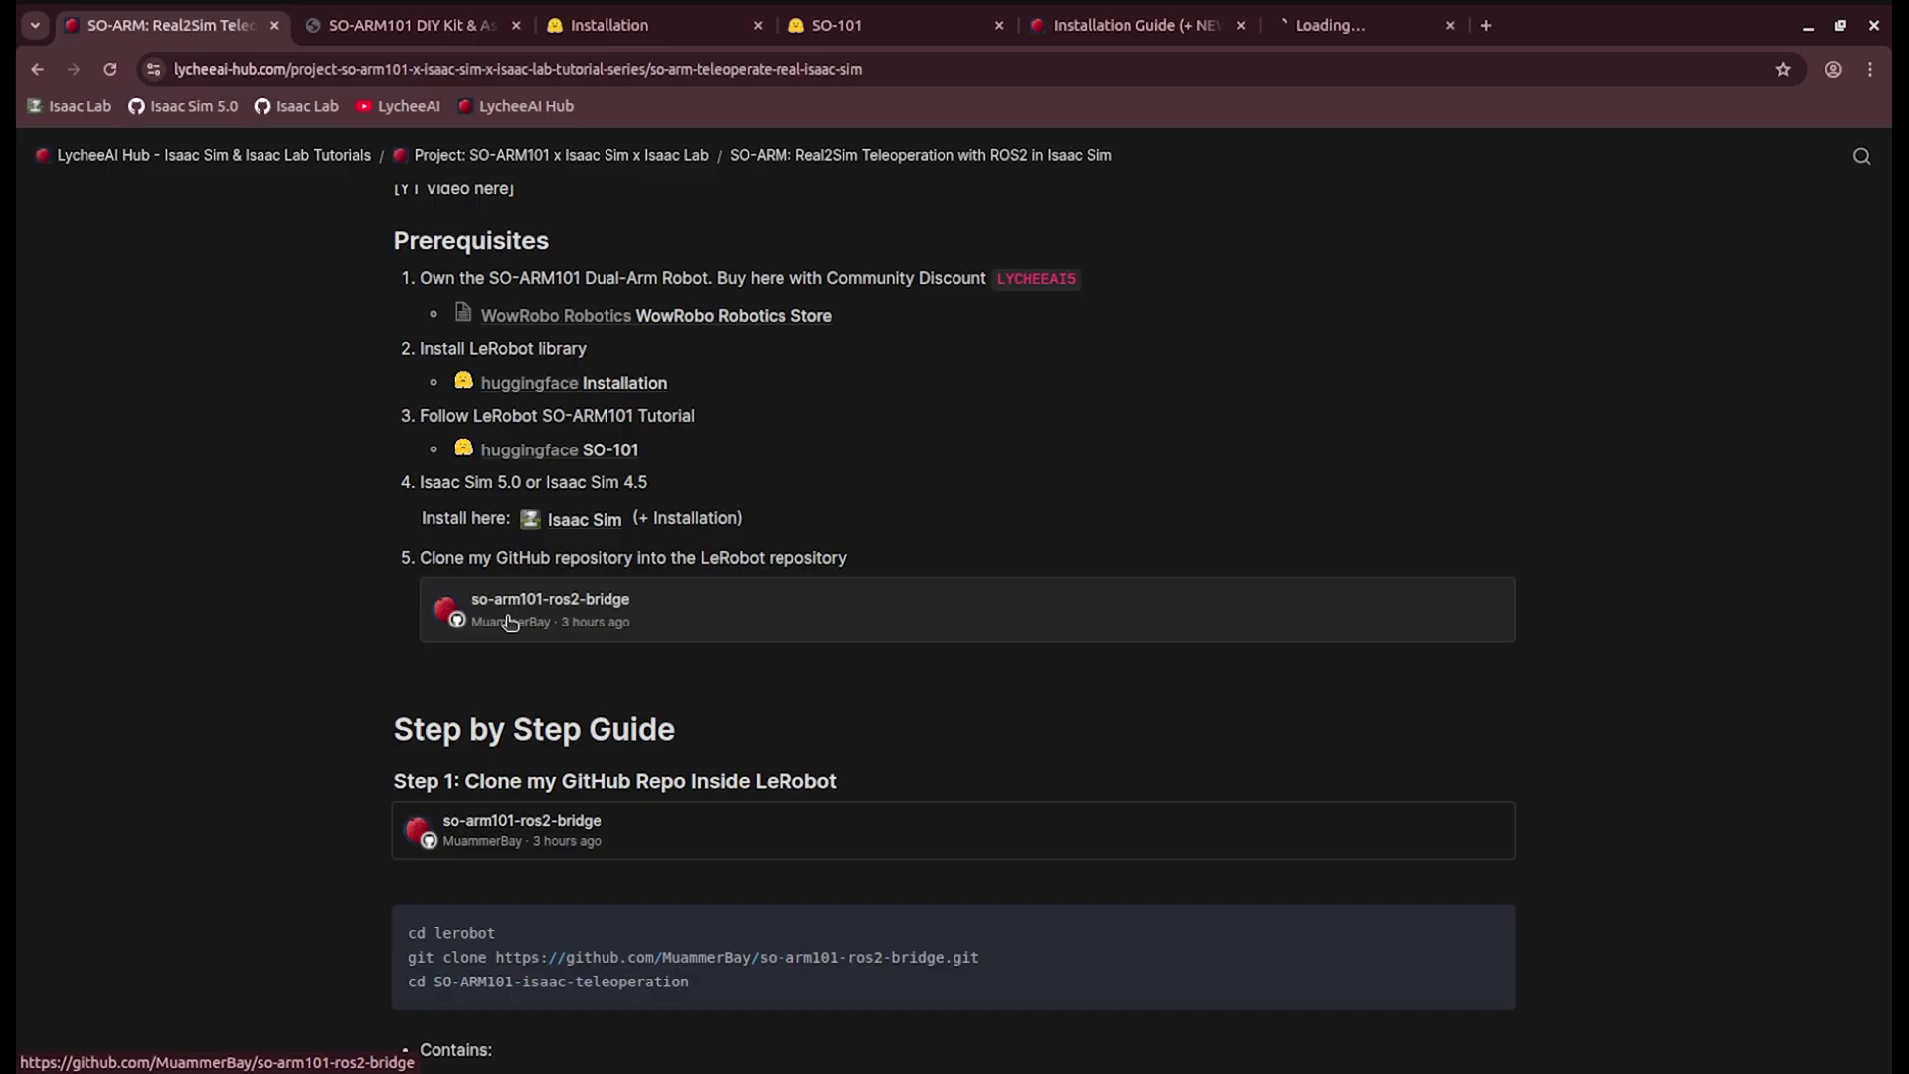
left_click(1324, 38)
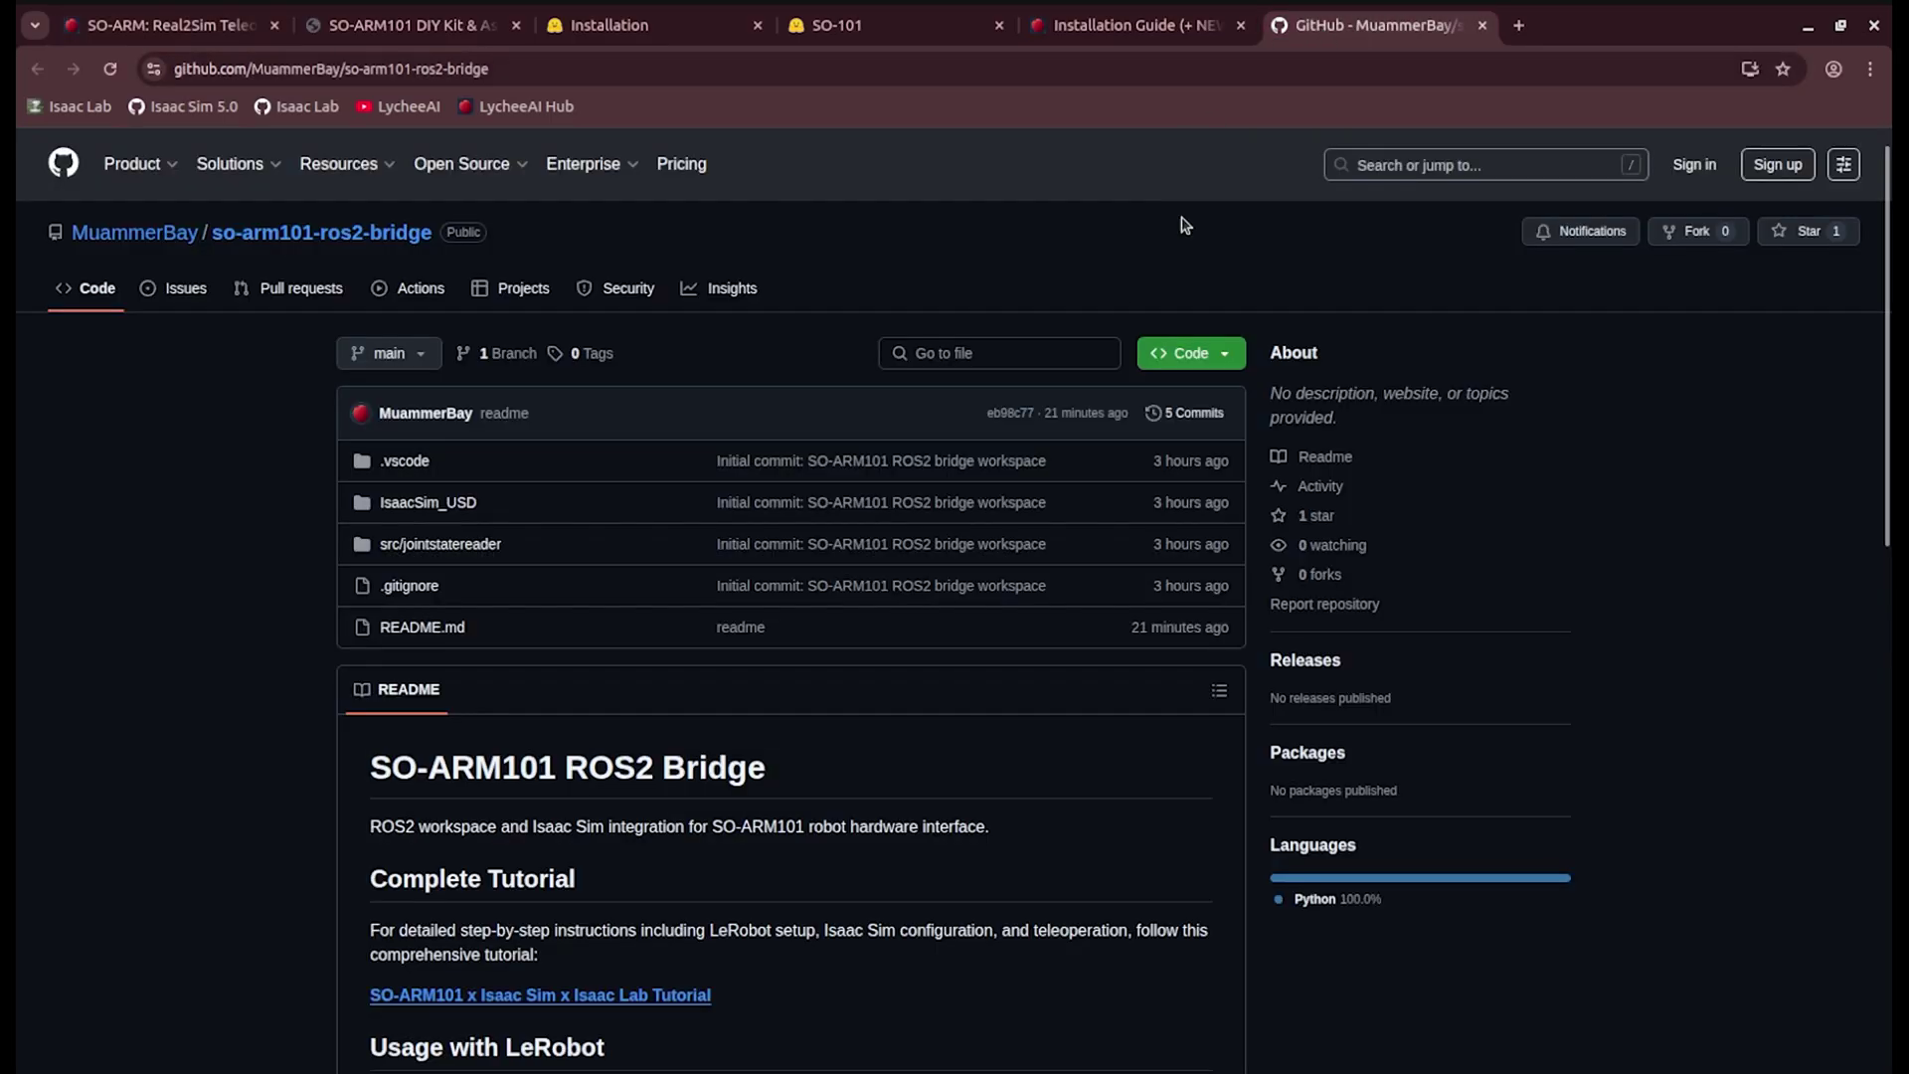
scroll(823, 525, "down", 7)
scroll(823, 522, "down", 5)
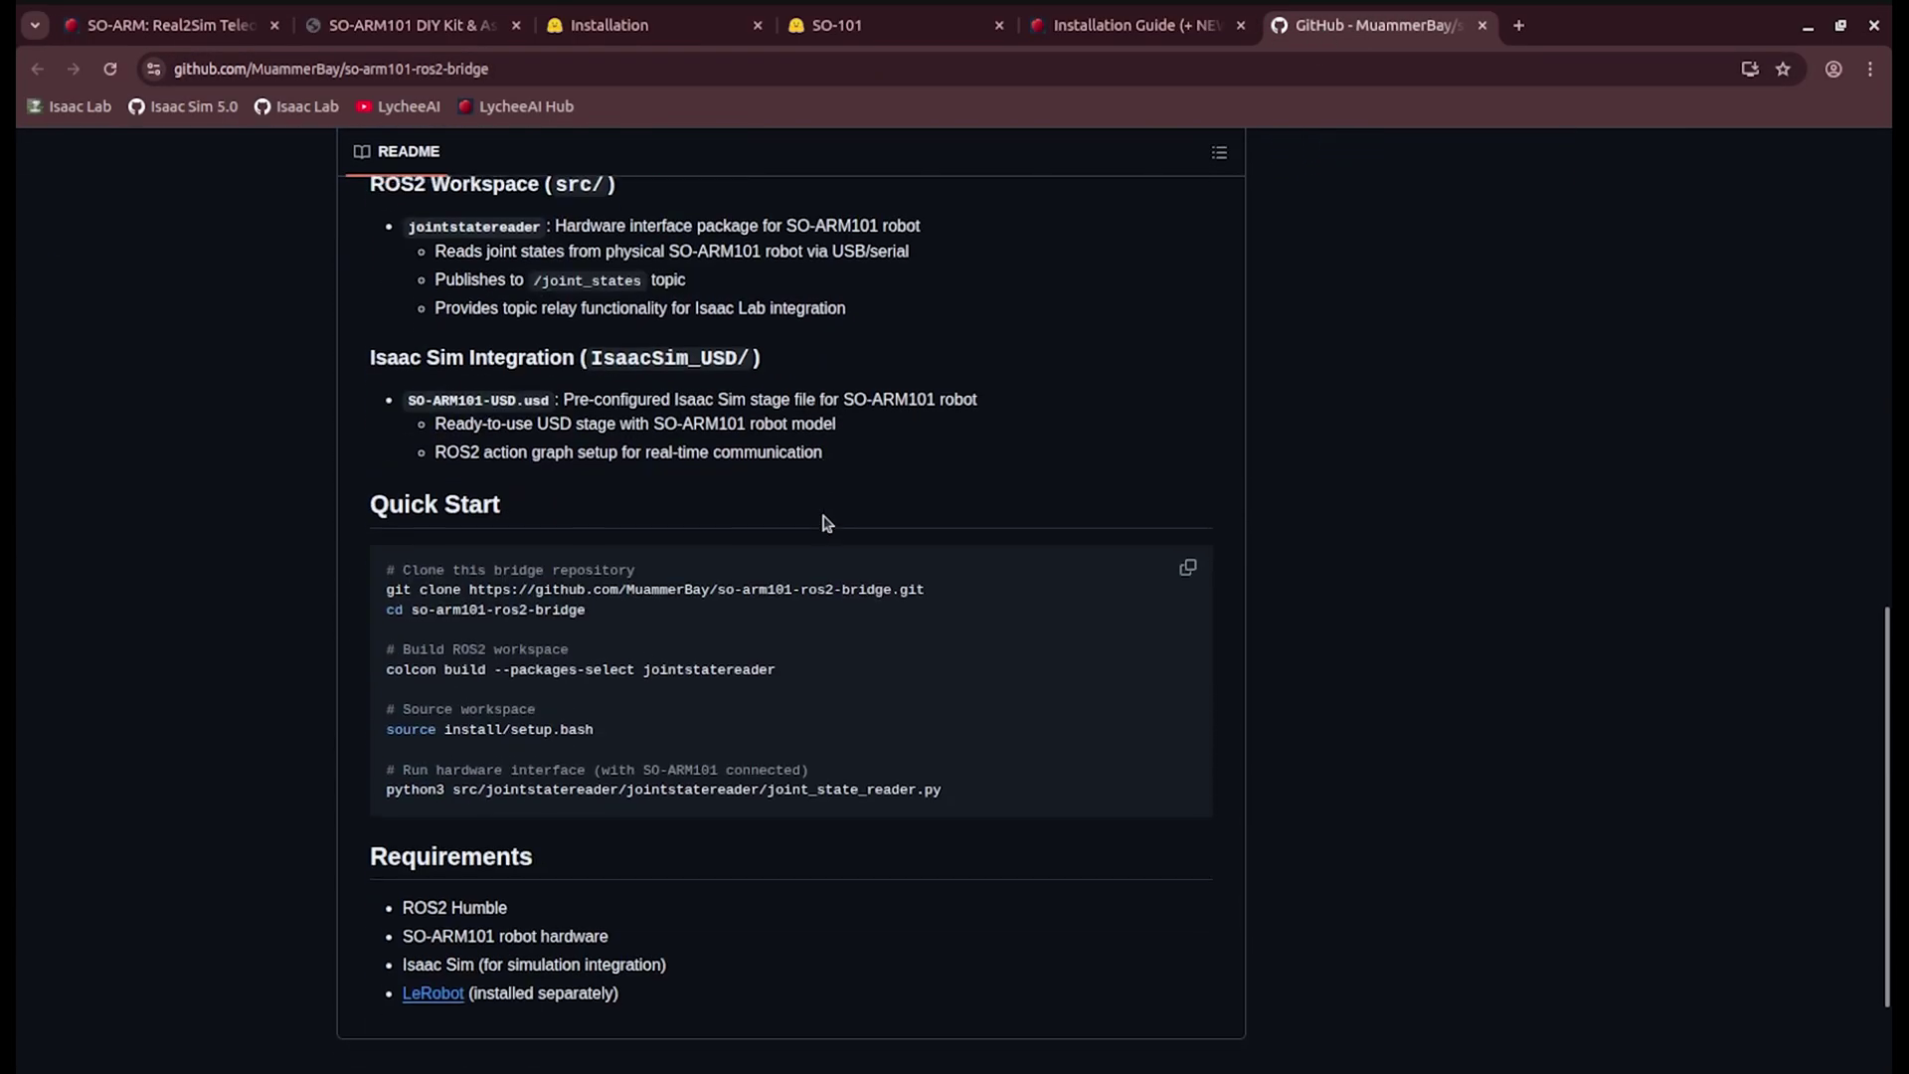
From the tutorial's LeRobot Teleoperation Setup, switch to the Cursor terminal and run sudo chmod 666 on /dev/ttyACM0 and /dev/ttyACM1
key("ctrl+1")
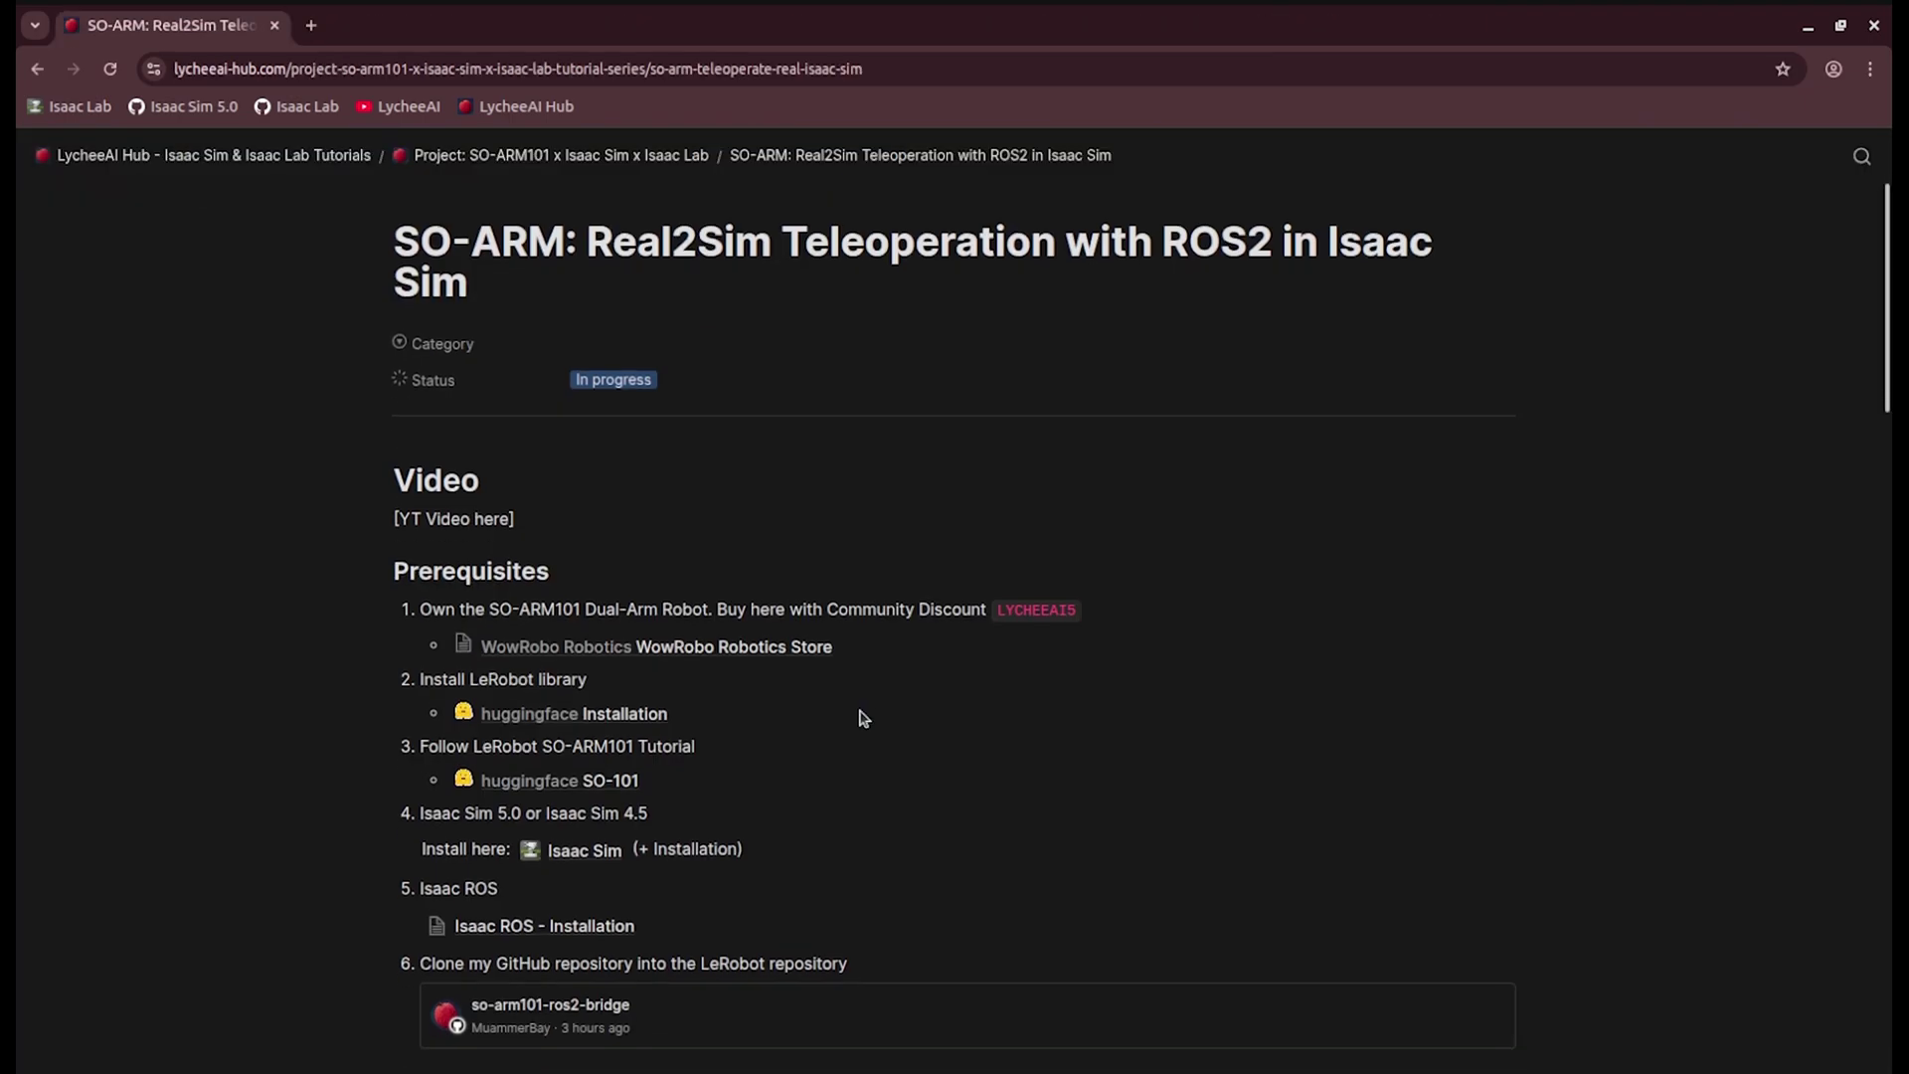
scroll(861, 716, "down", 5)
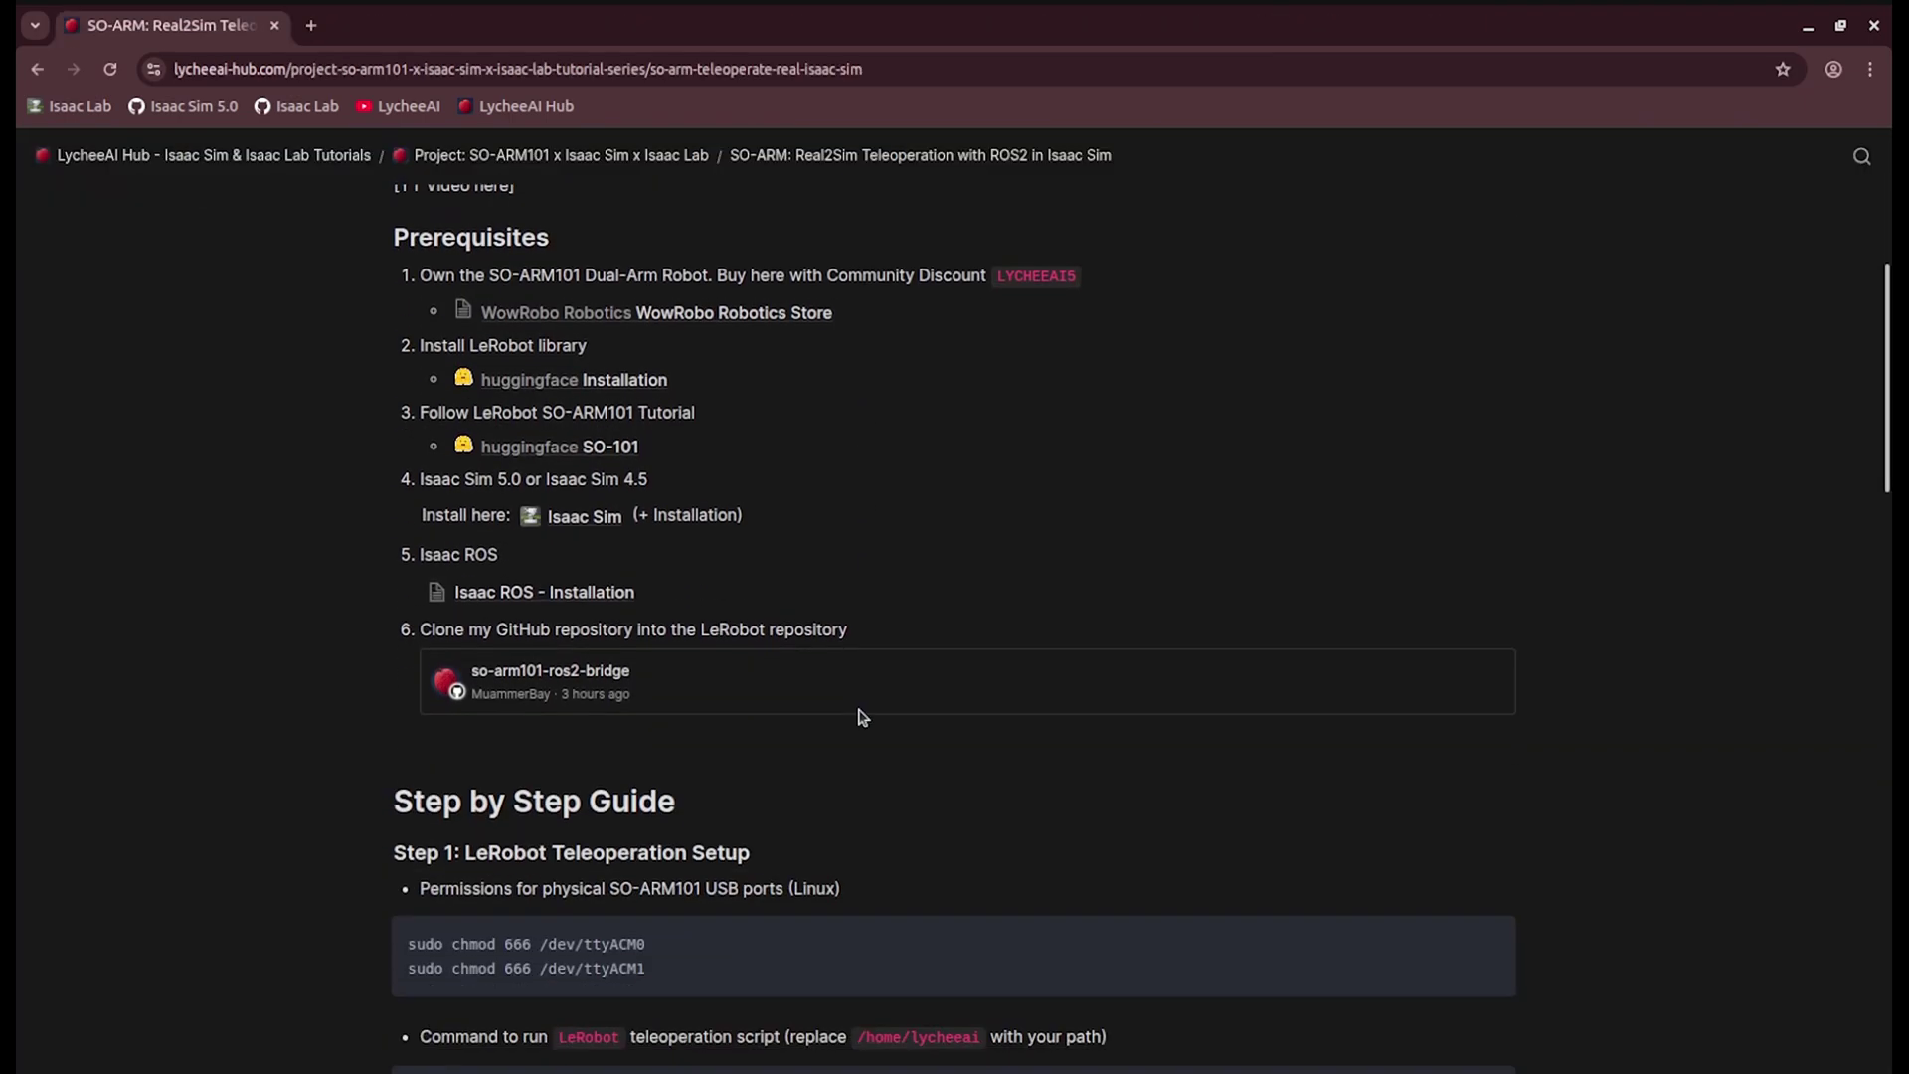
scroll(785, 716, "down", 1)
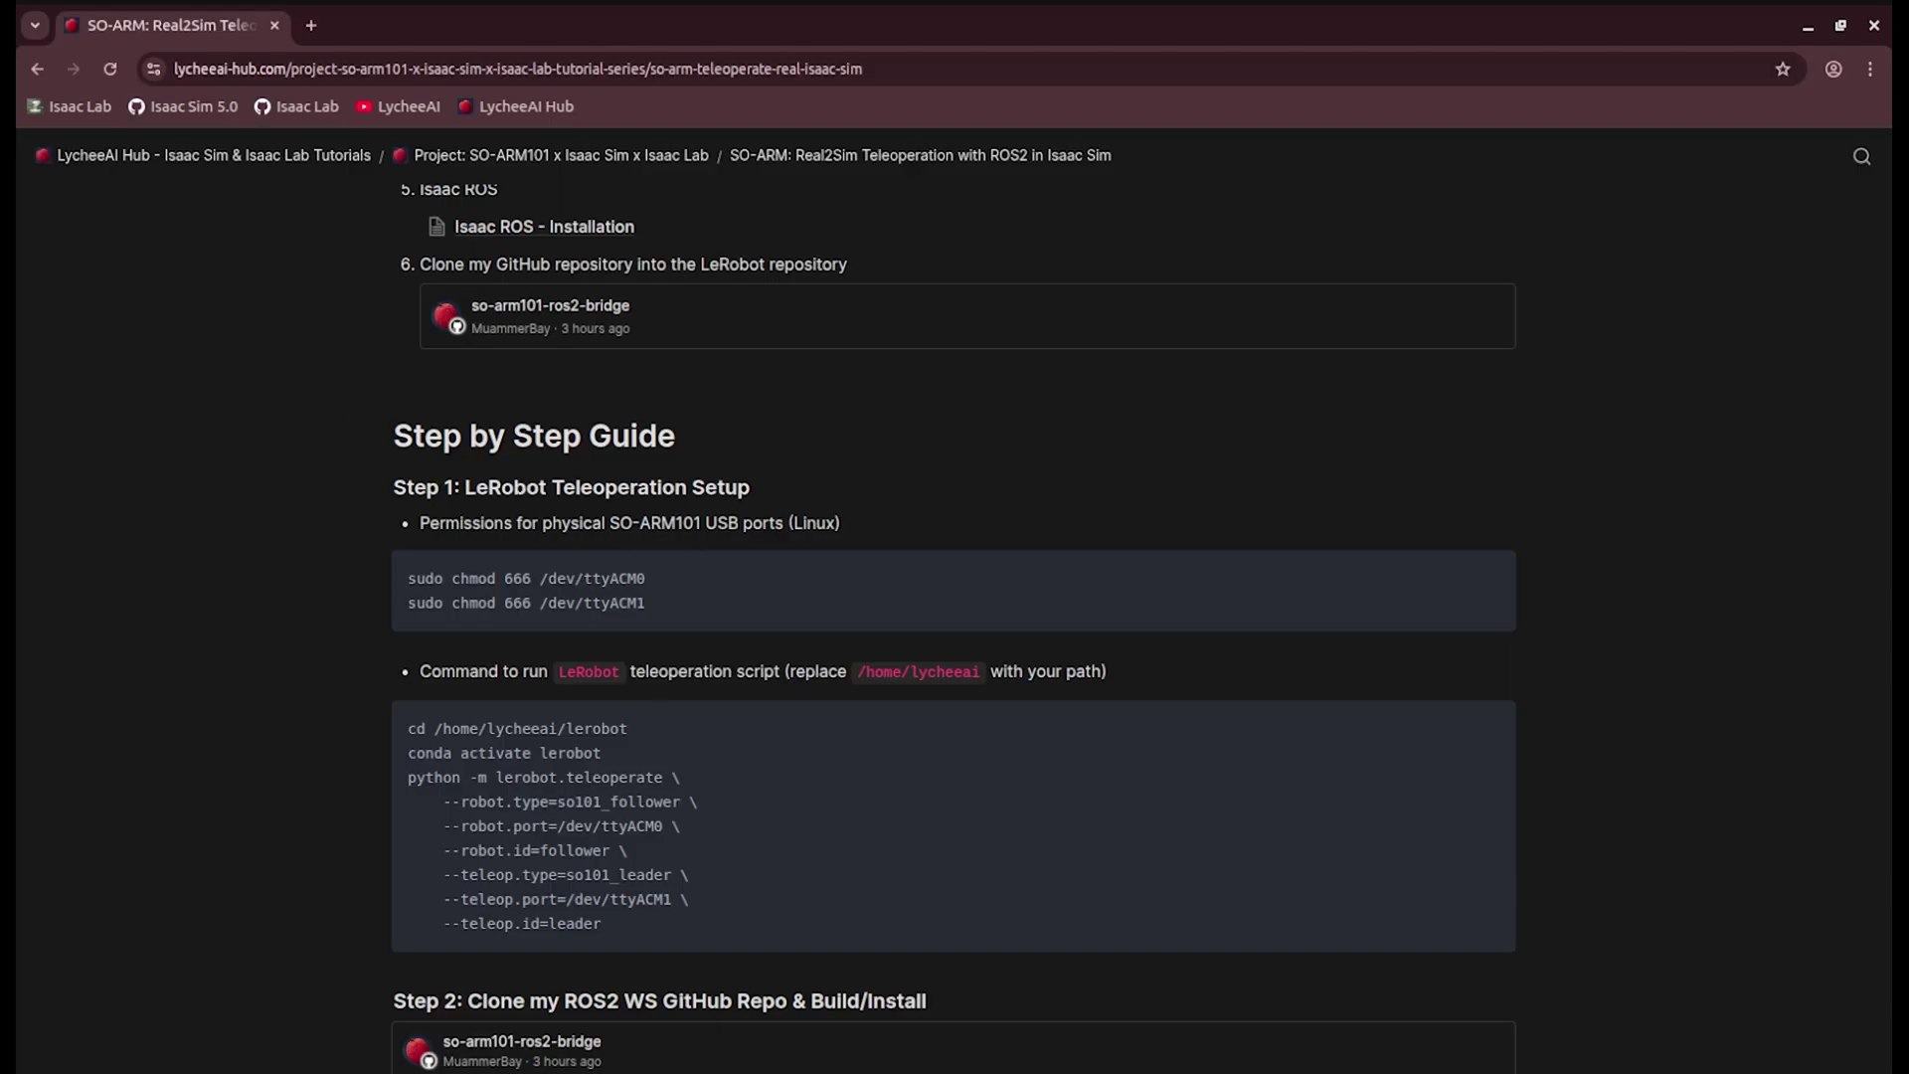
key("alt+Tab")
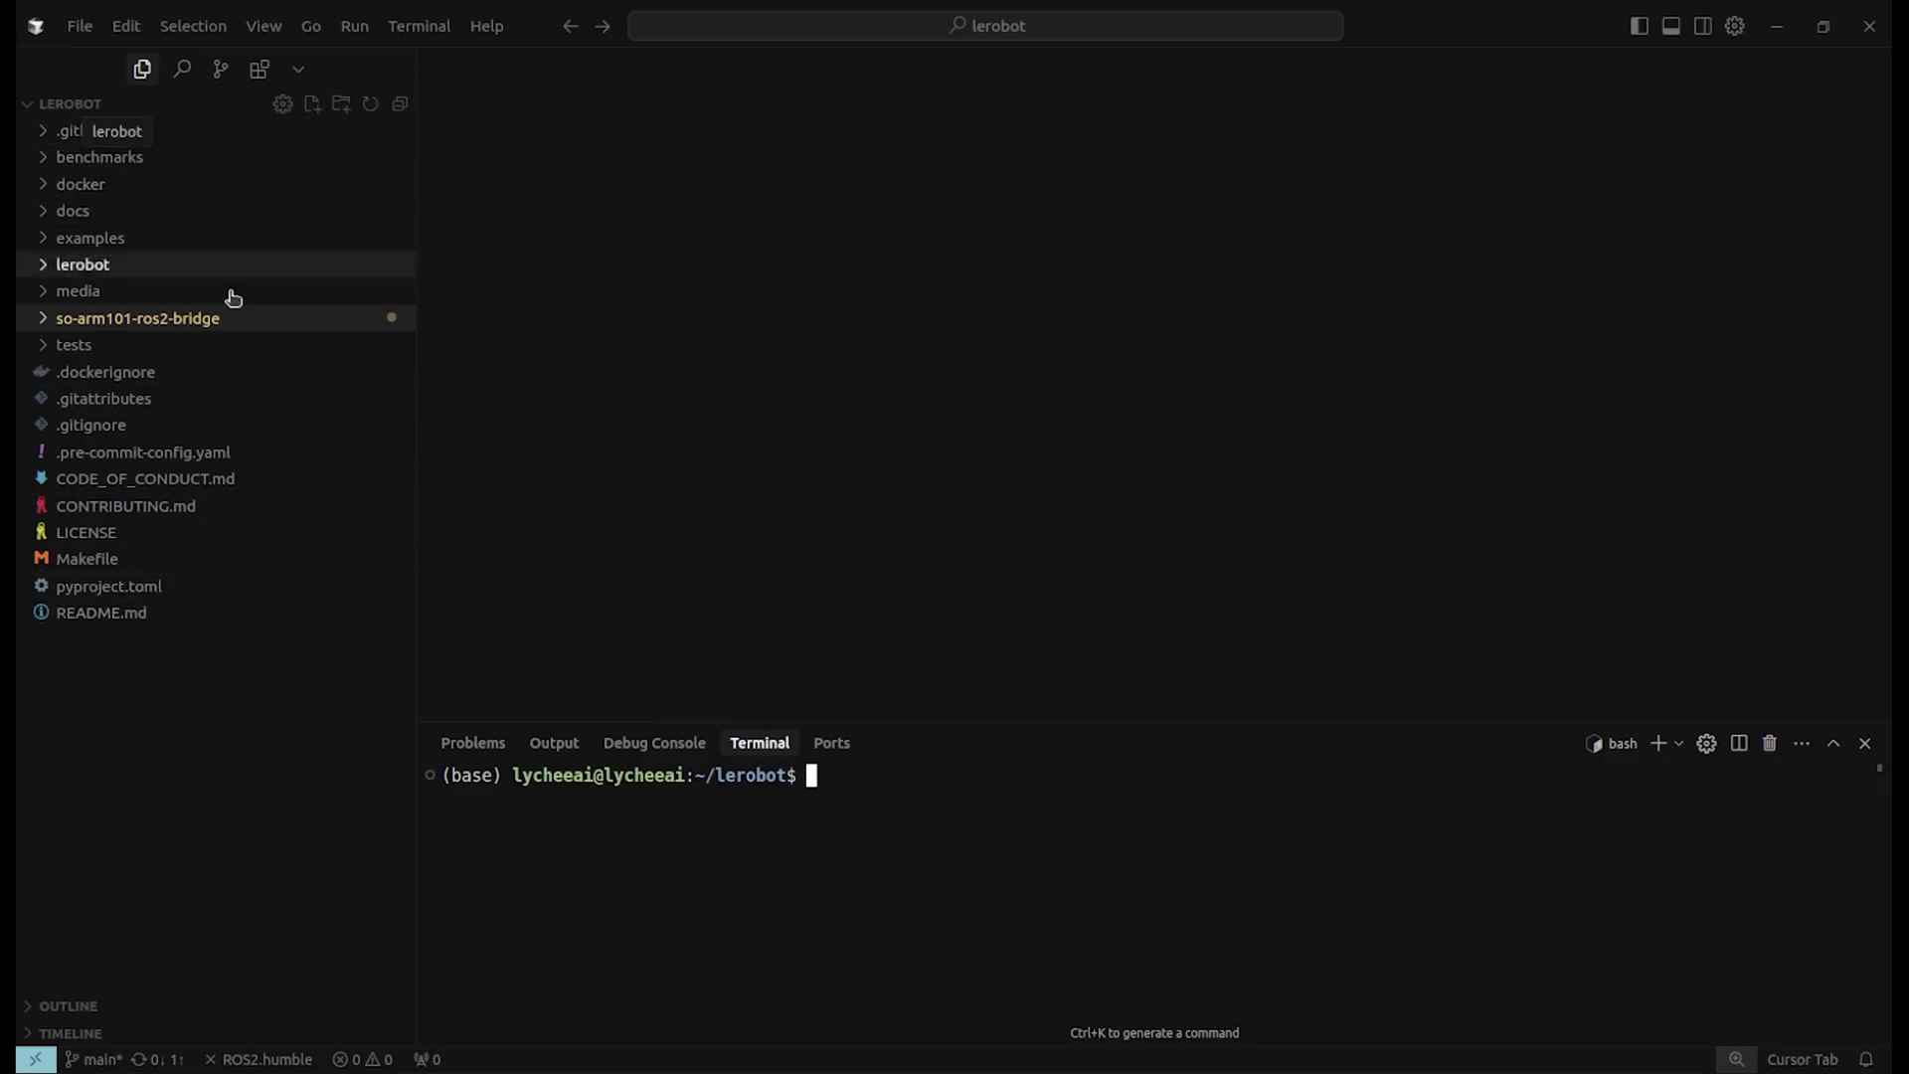
type("sudo chmod 666 /dev/ttyACM0 sudo chmod 666 /dev/ttyACM1")
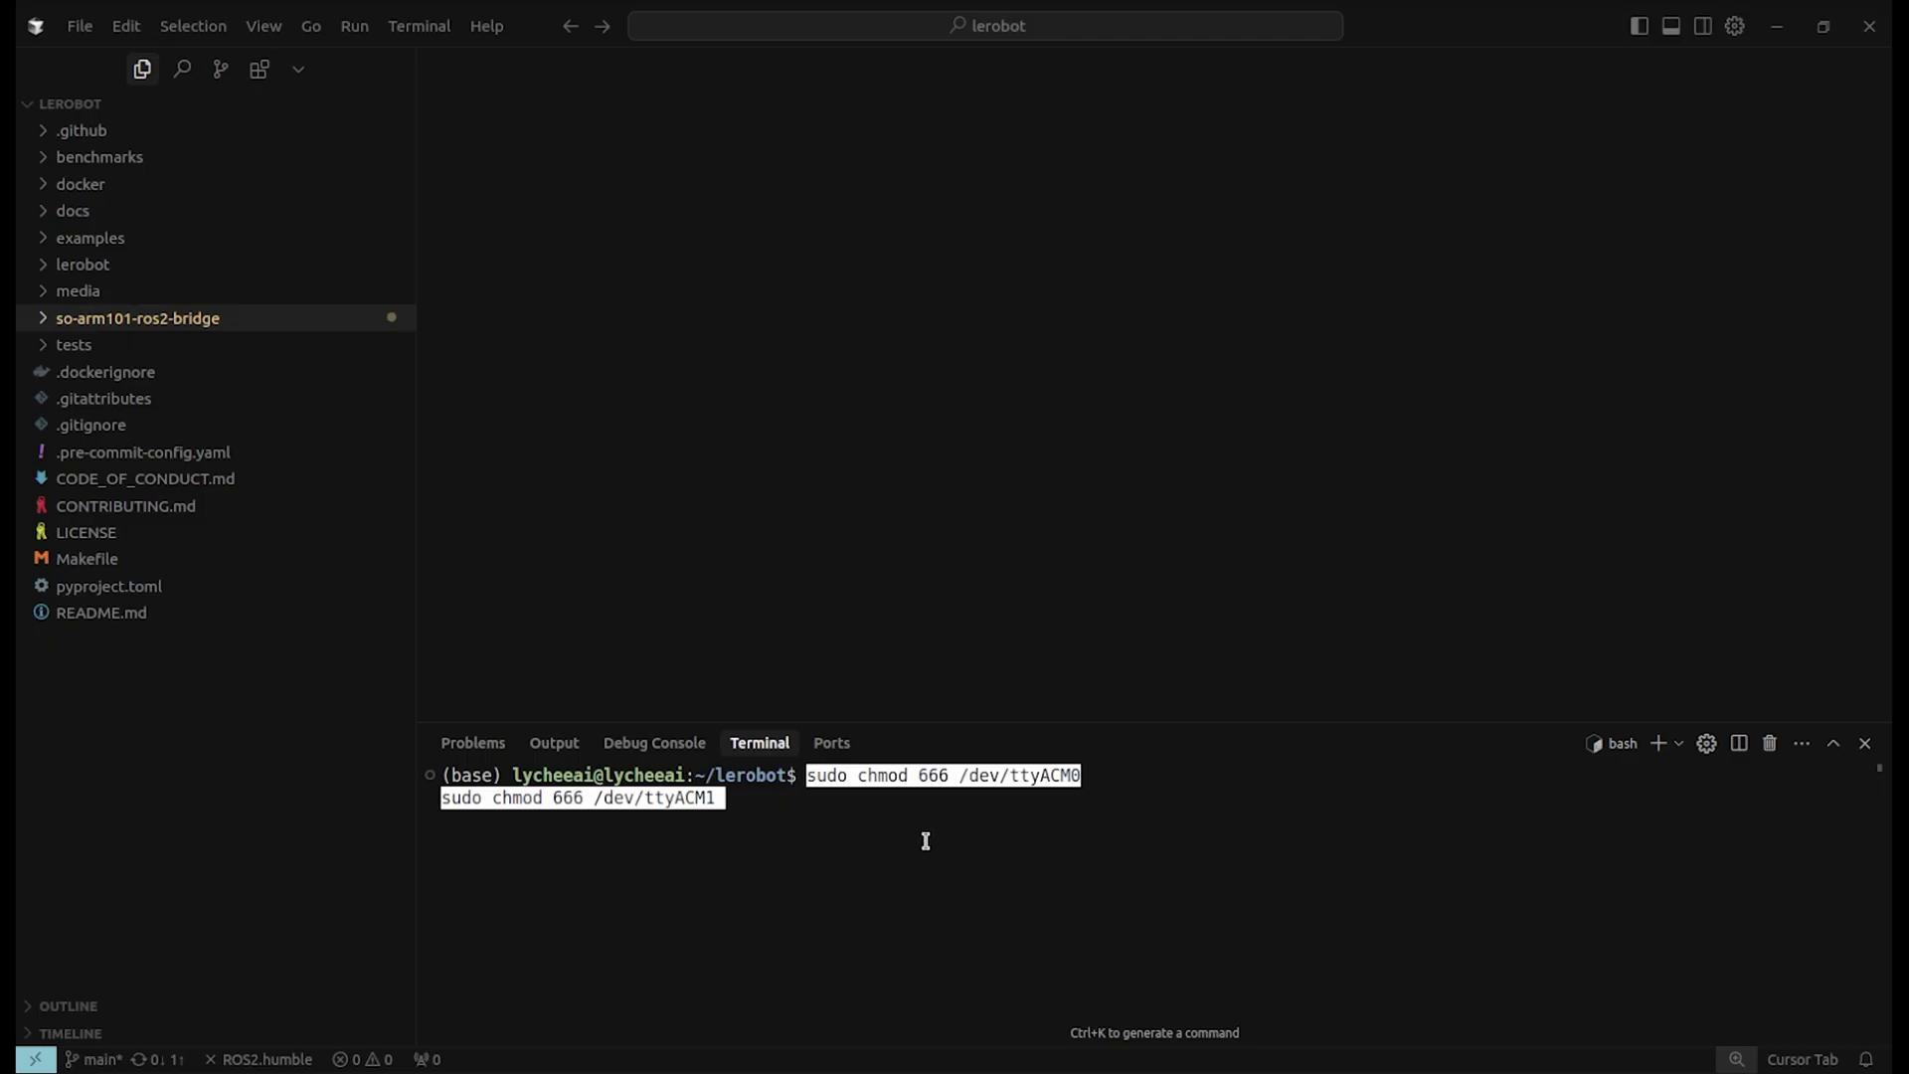
key("Return")
Copy the lerobot.teleoperate command block from the tutorial's Step 1 and run it in the Cursor terminal
key("alt+Tab")
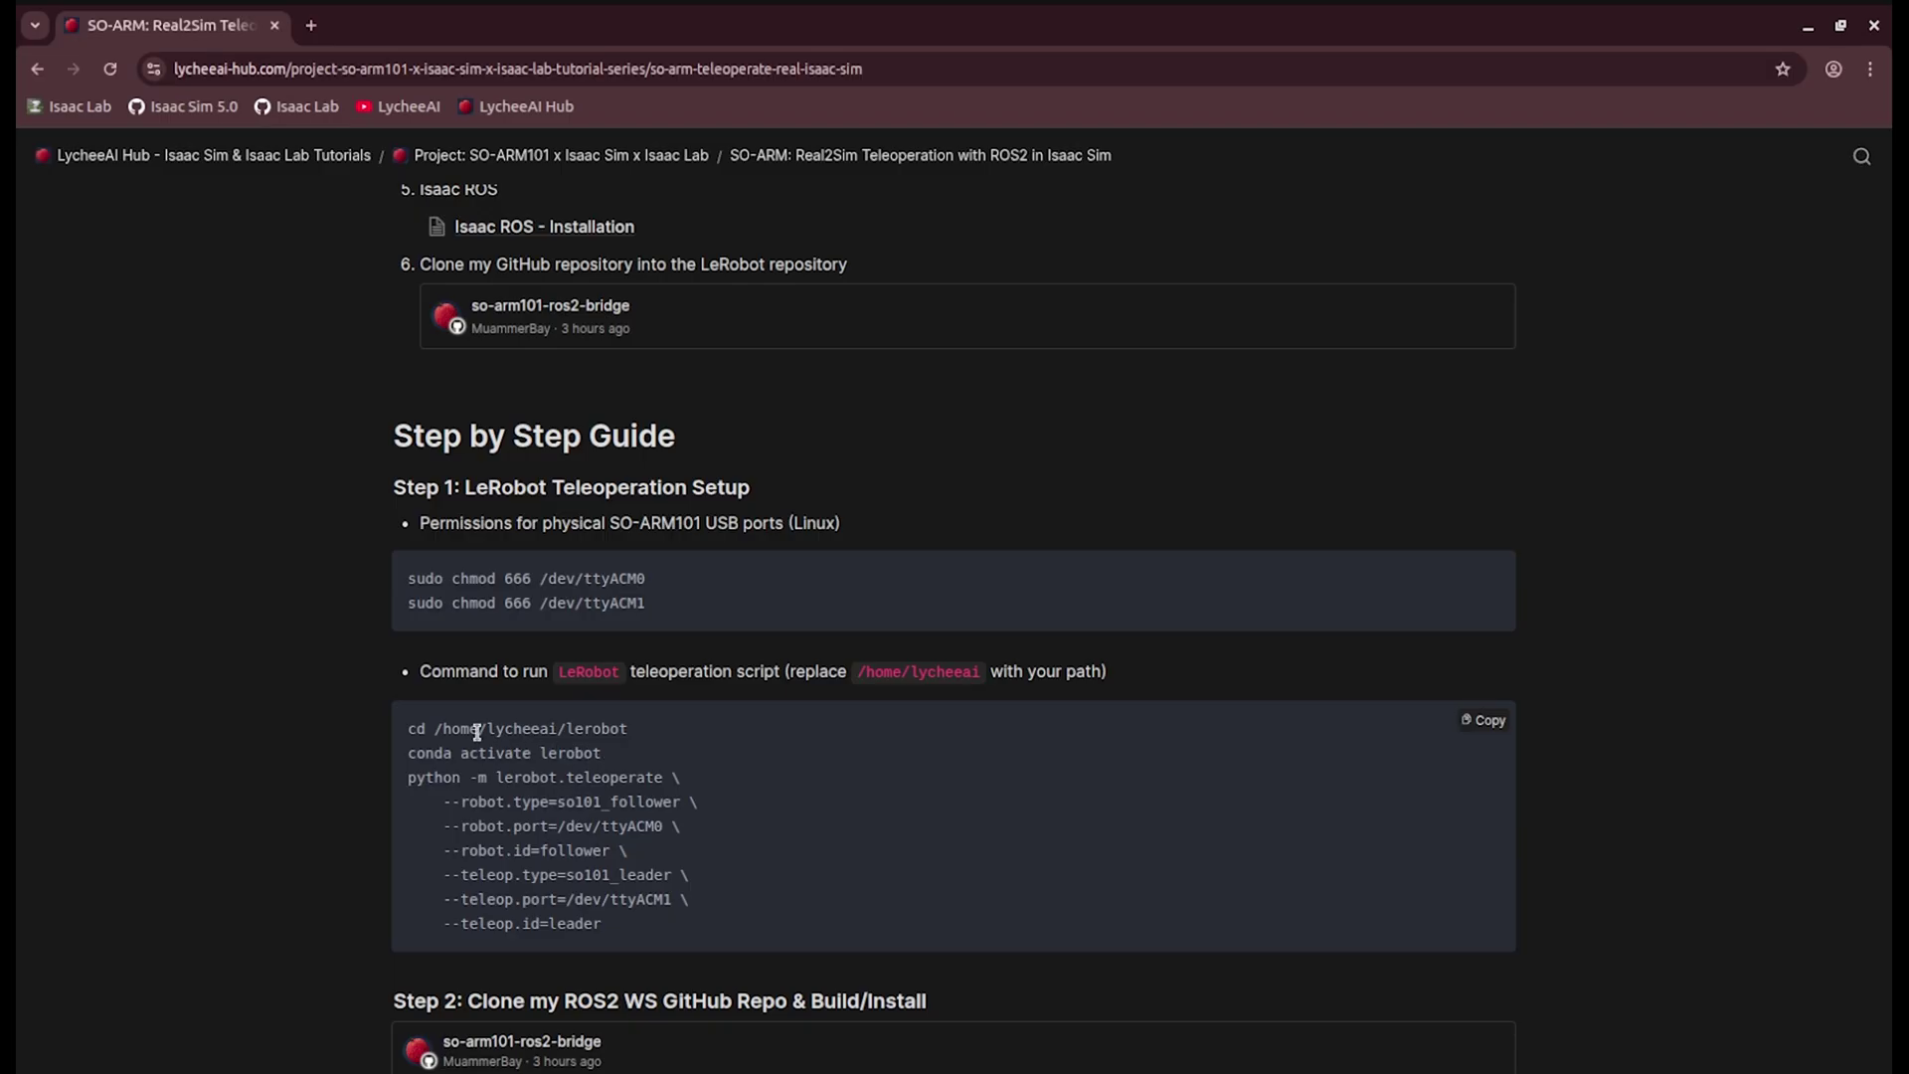
left_click(1469, 721)
type("cd /home/lycheeai/lerobot conda activate lerobot python -m lerobot.teleoperate \\     --robot.type=so101_follower \\     --robot.port=/dev/ttyACM0 \\     --robot.id=follower \\     --teleop.type=so101_leader \\     --teleop.port=/dev/ttyACM1 \\     --teleop.id=leader")
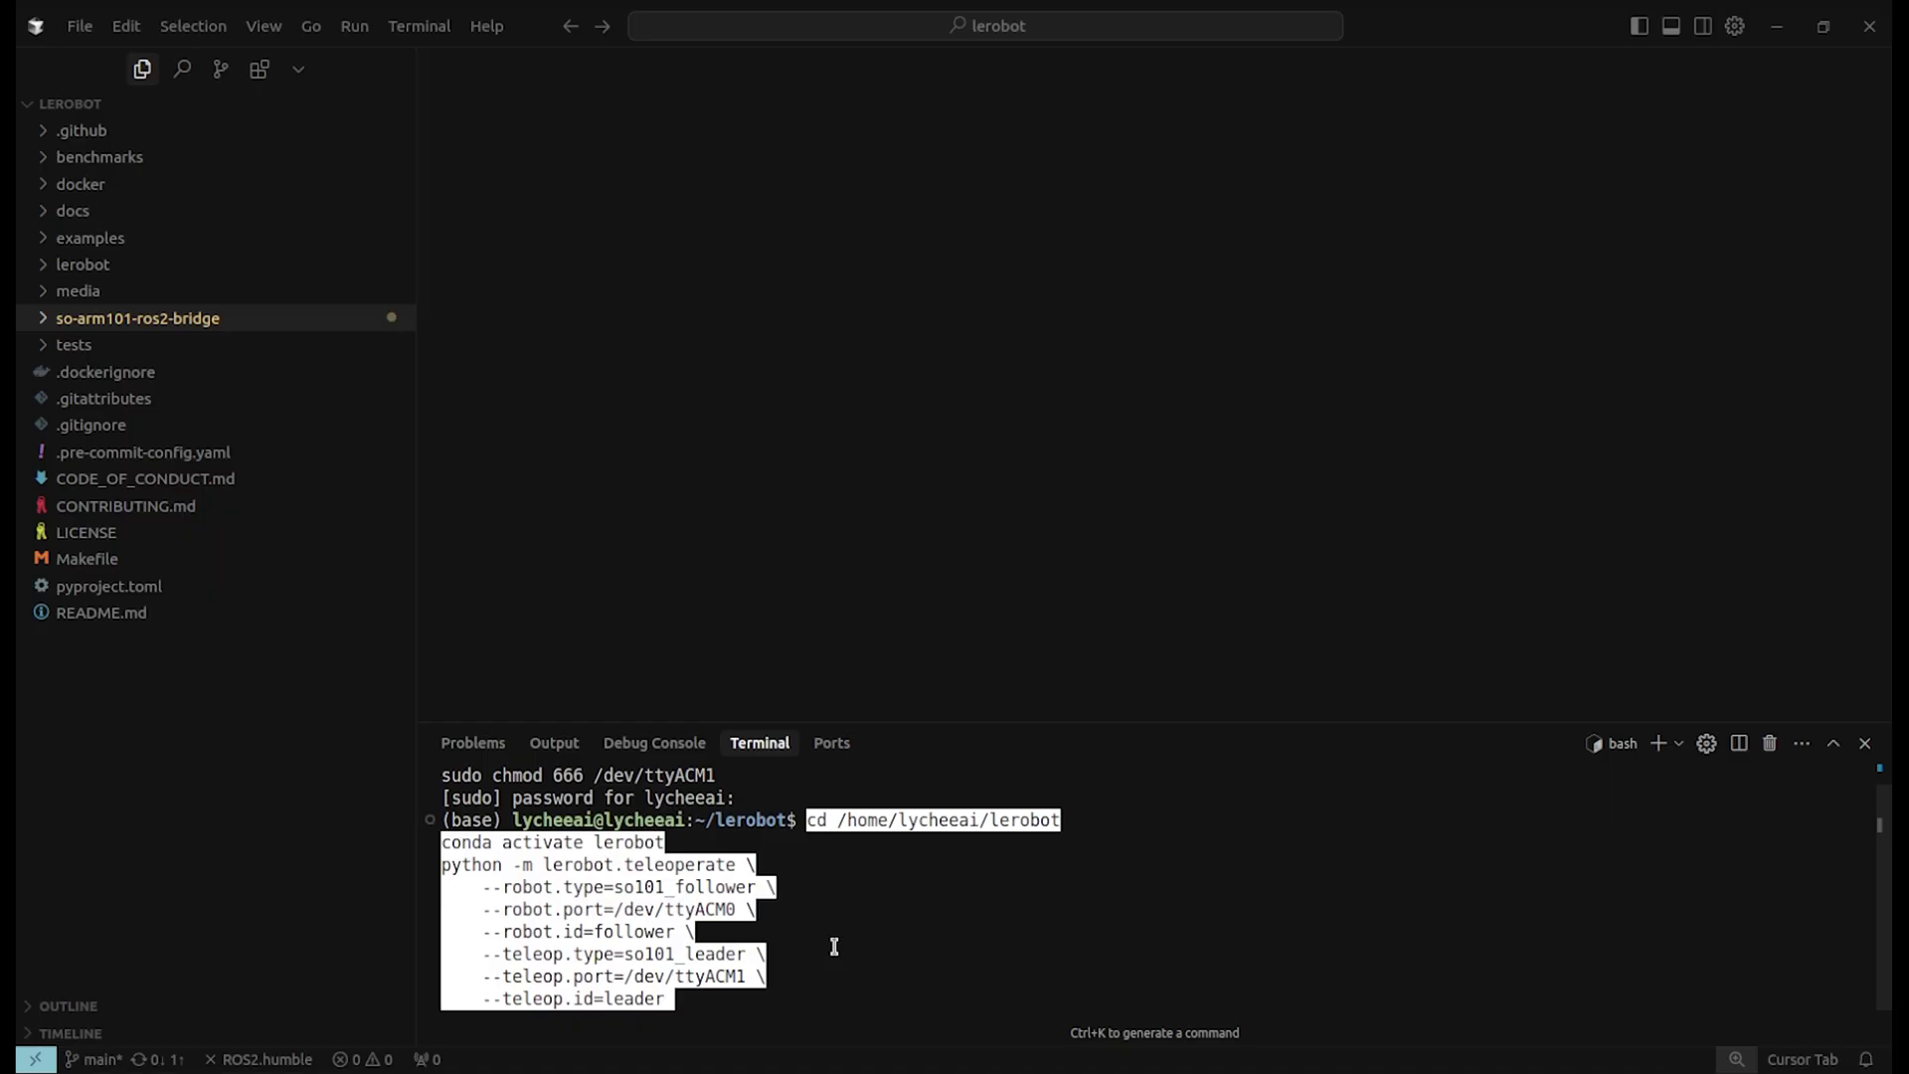
key("Return")
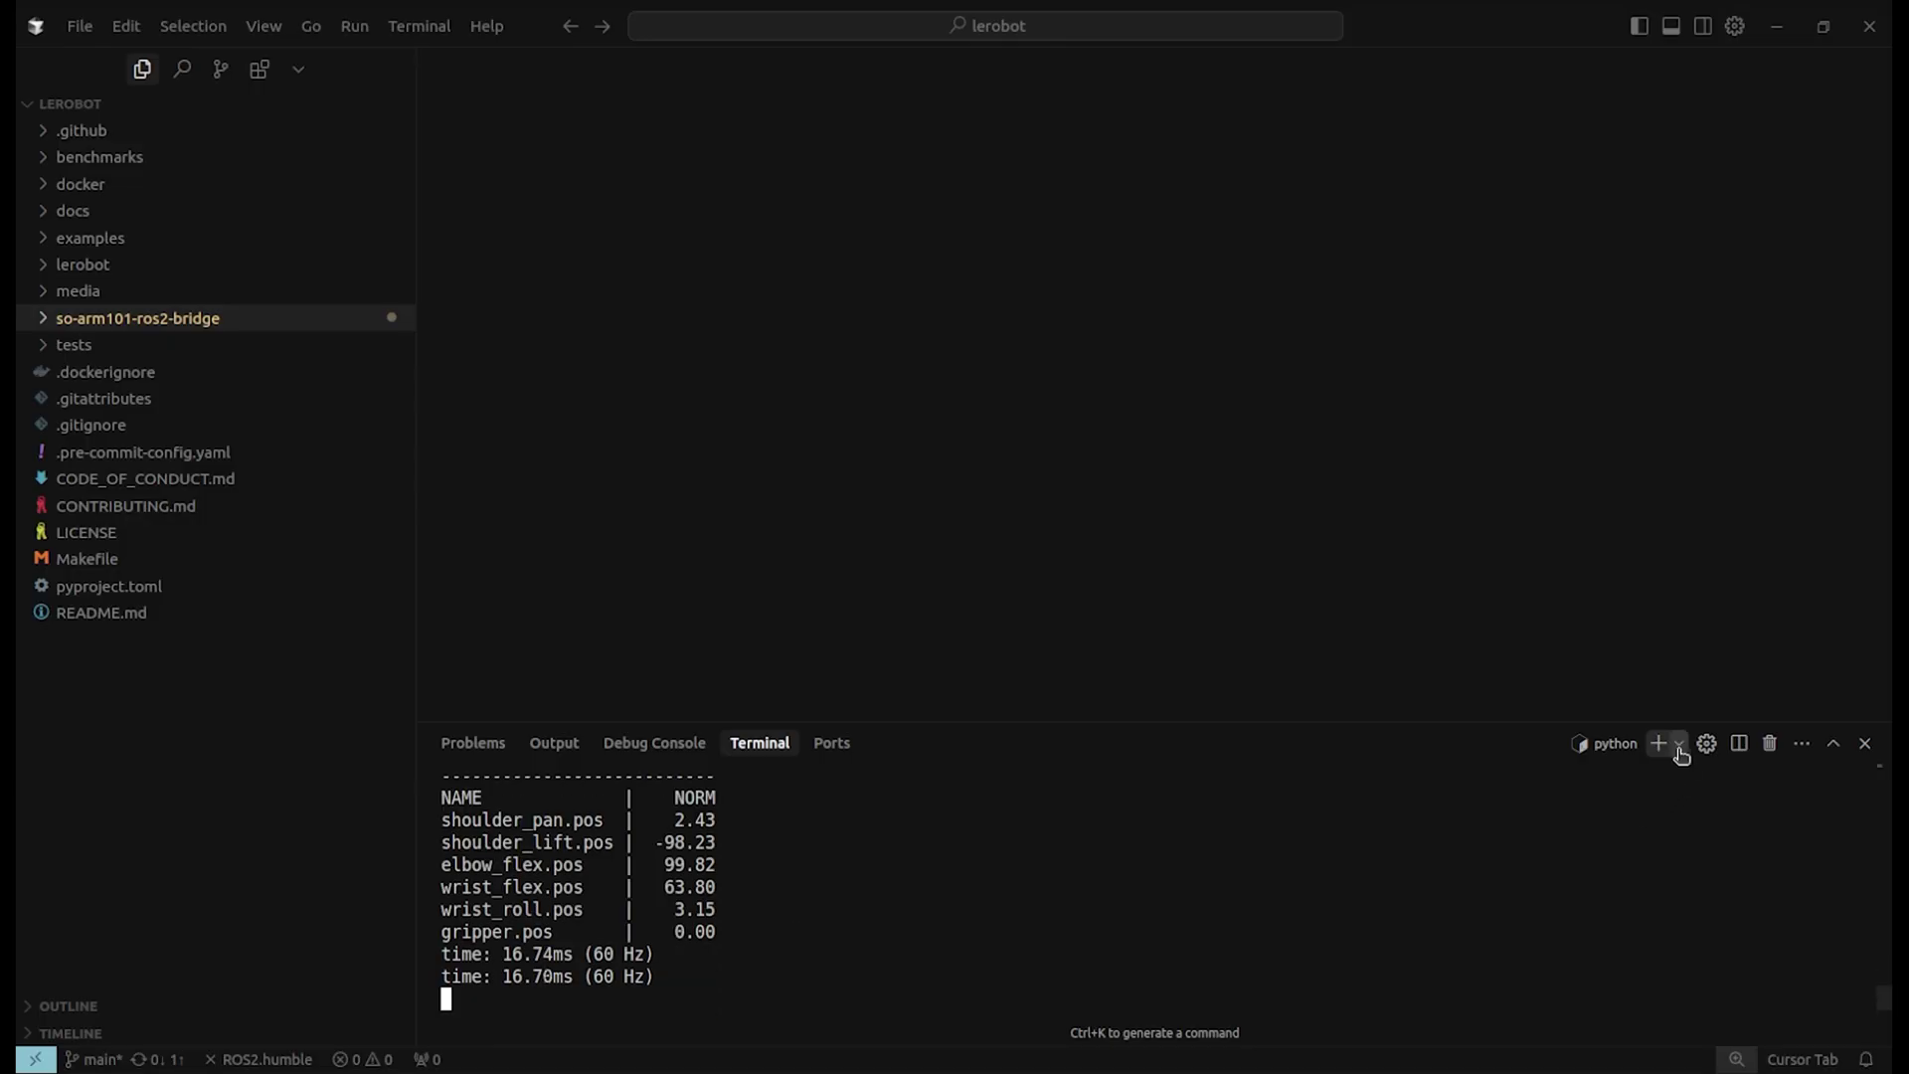
Check the tutorial's Step 2, split off a second terminal beside the teleoperation one and change its directory to so-arm101-ros2-bridge
key("alt+Tab")
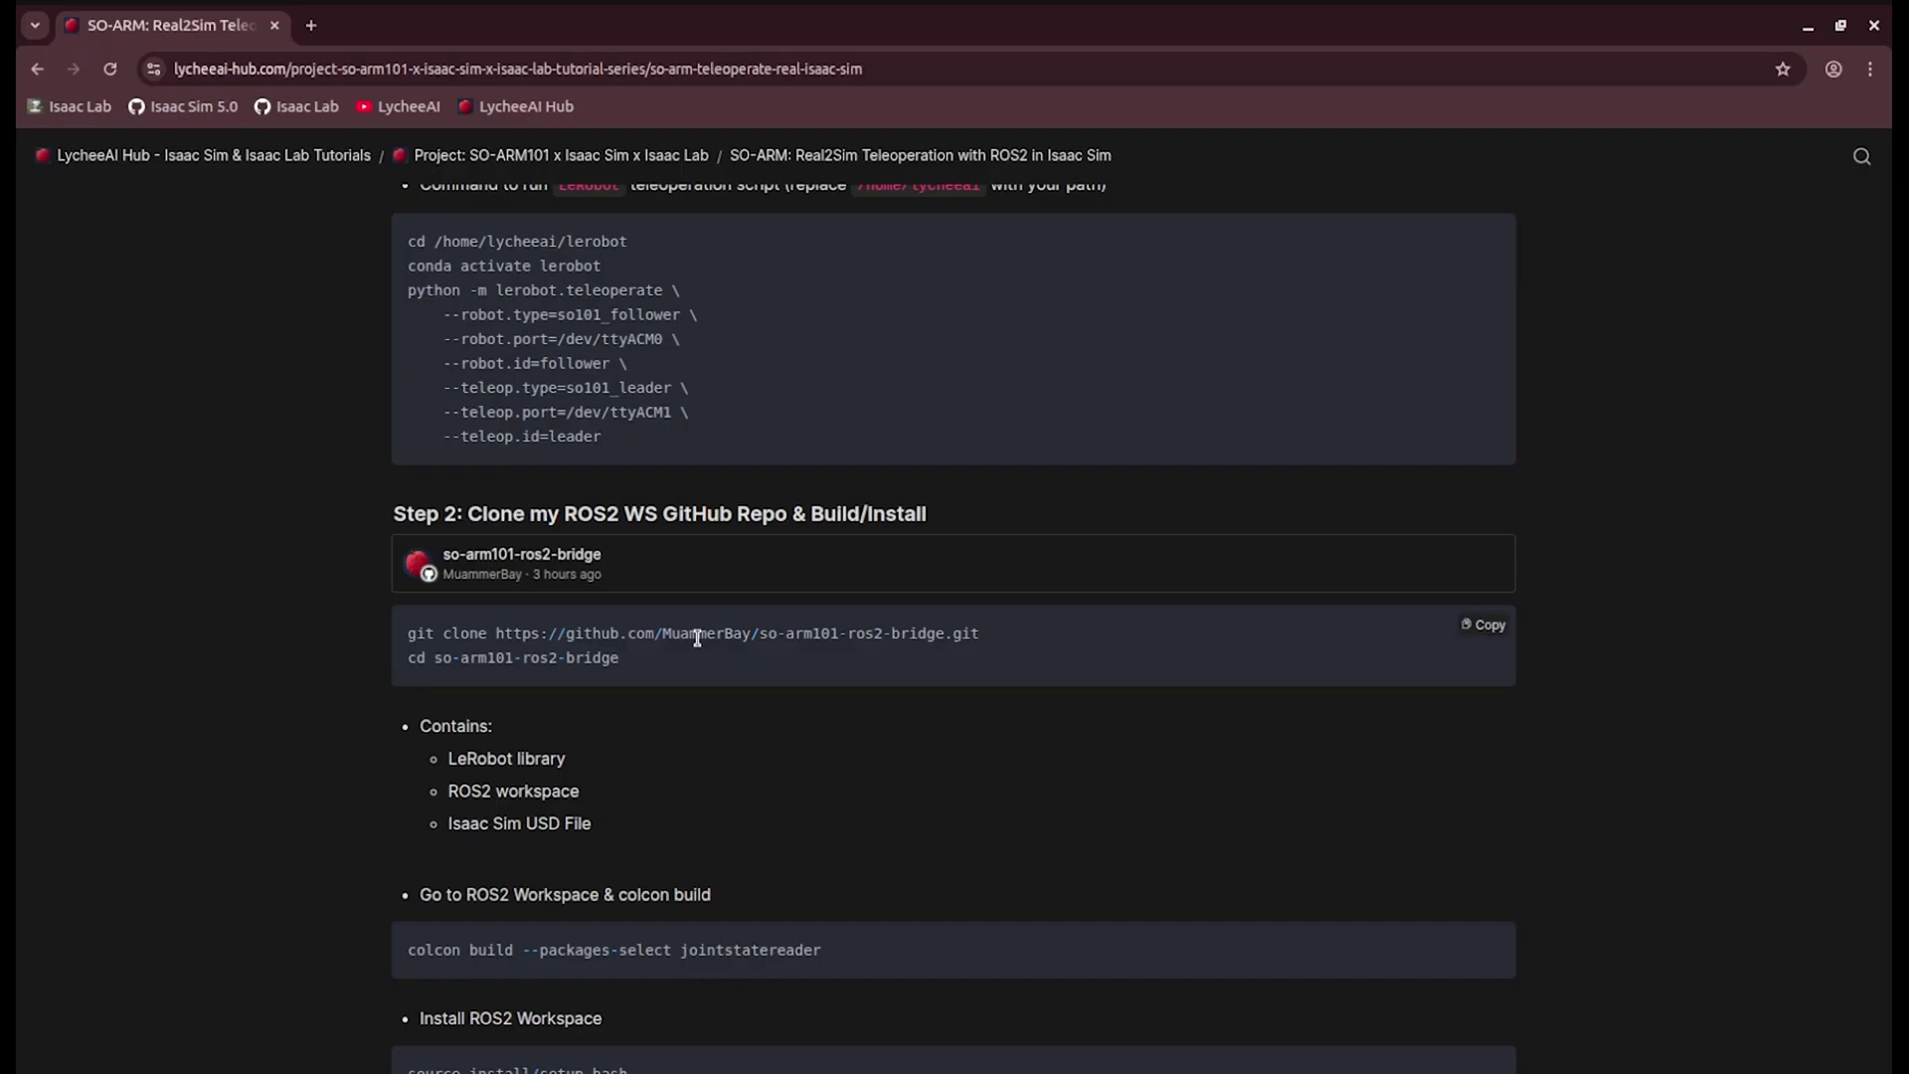
key("alt+Tab")
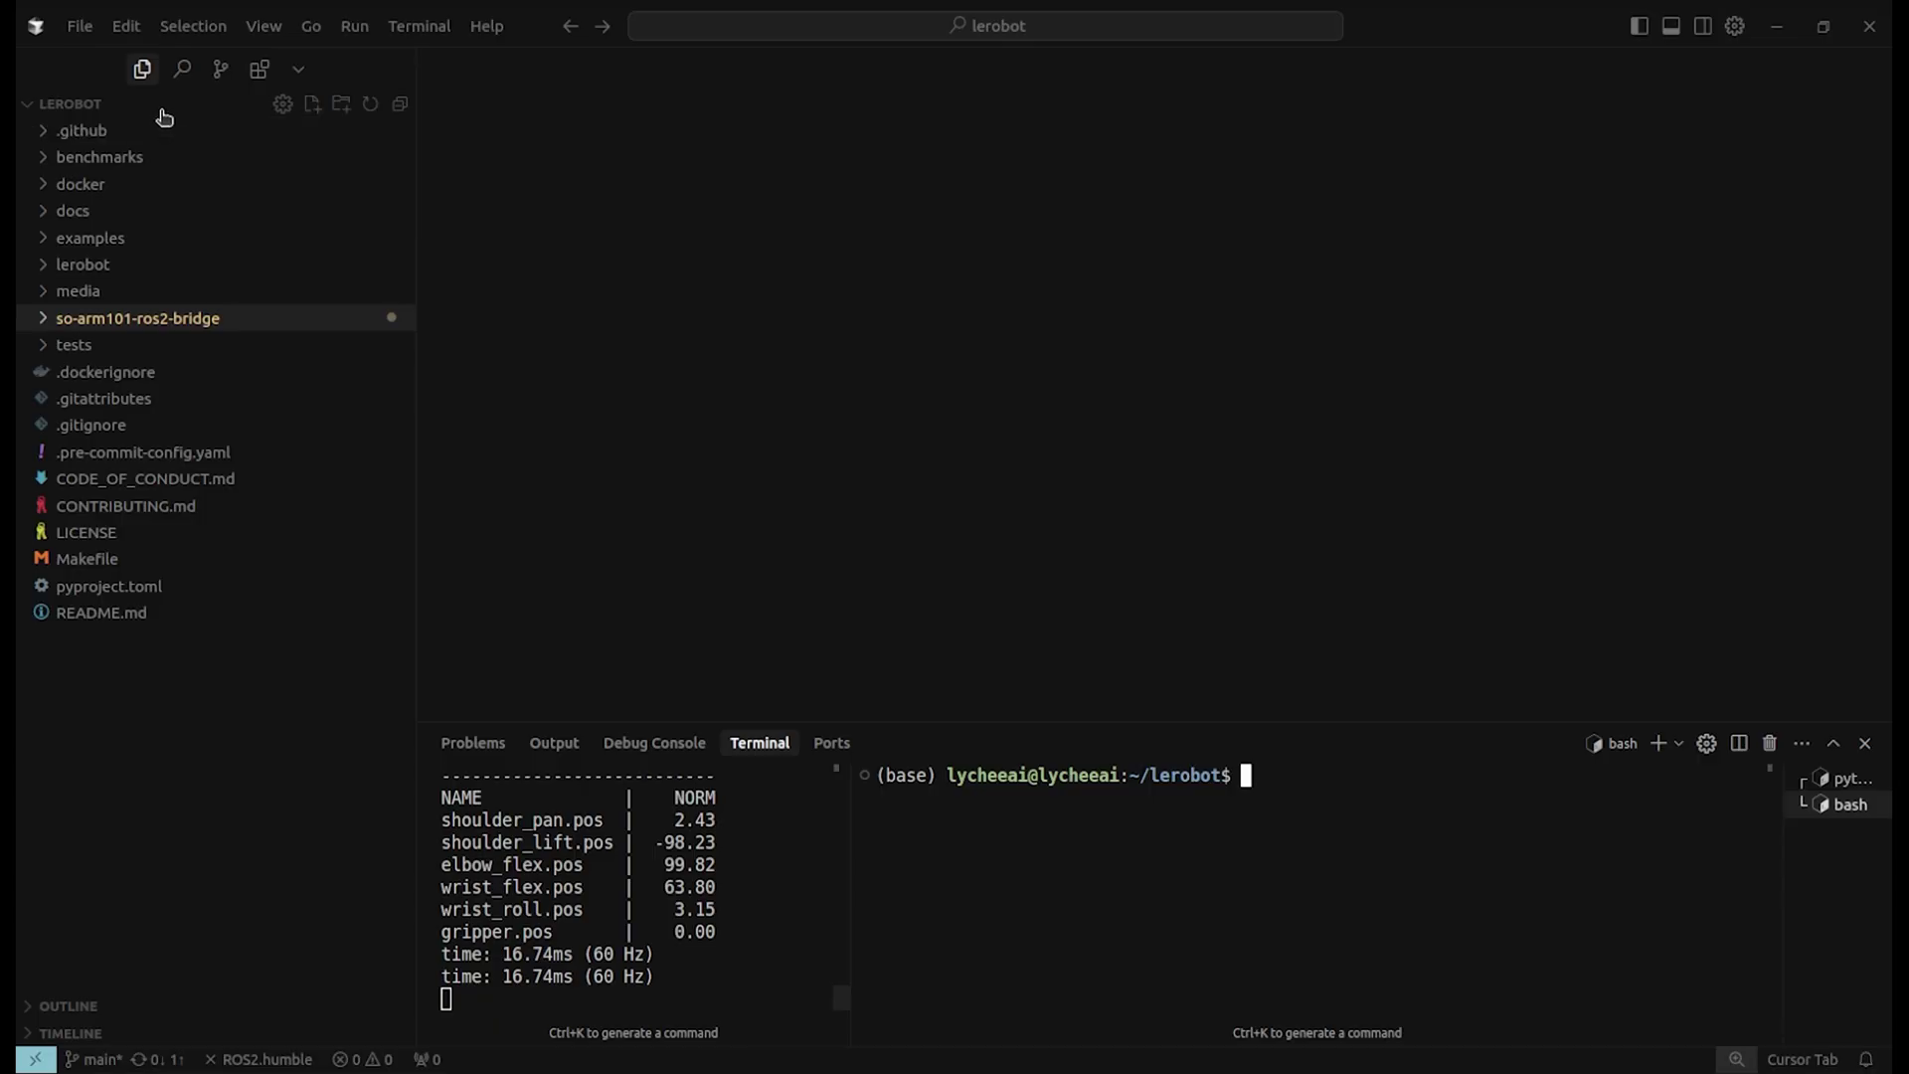
type("cd so-arm101-ros2-bridge")
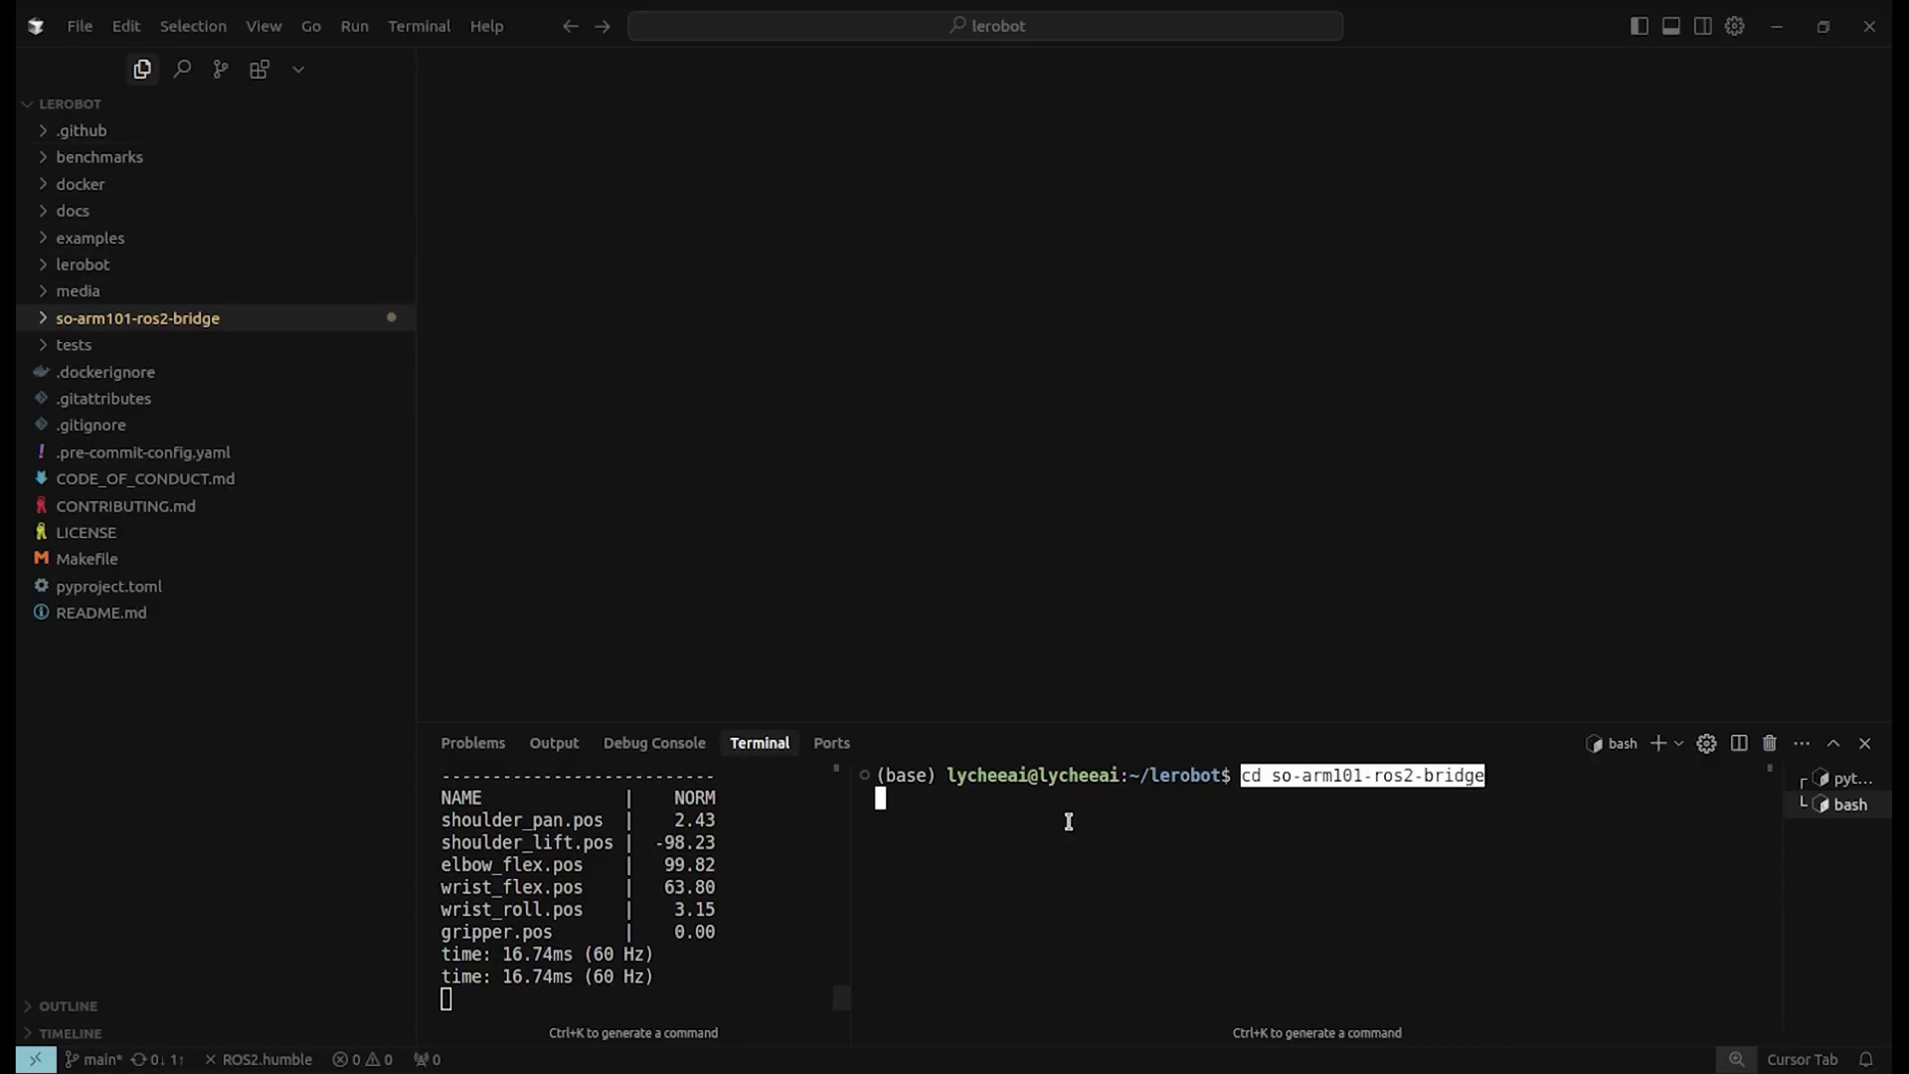
key("Return")
Build the jointstatereader package with colcon using the tutorial's command, and source install/setup.bash in the bridge terminal
key("alt+Tab")
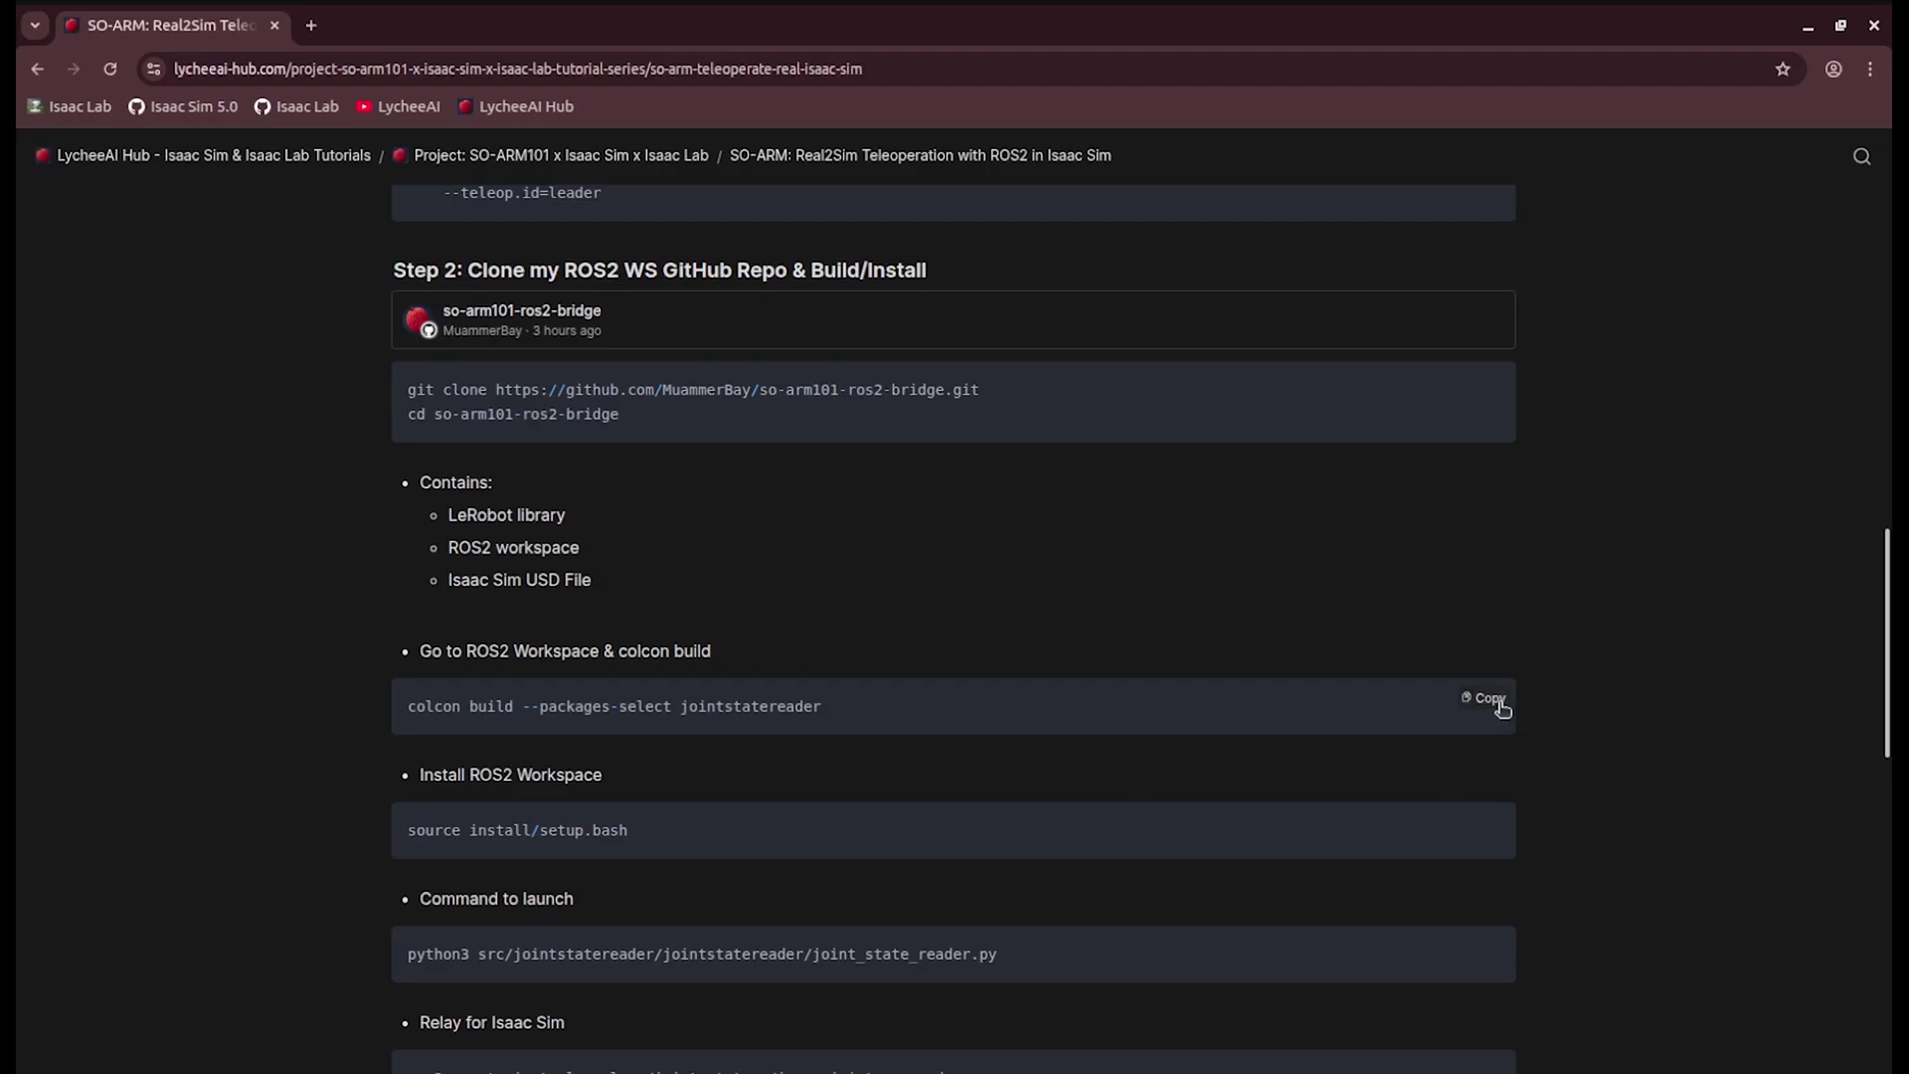
left_click(1502, 707)
key("alt+Tab")
key("ctrl+shift+v")
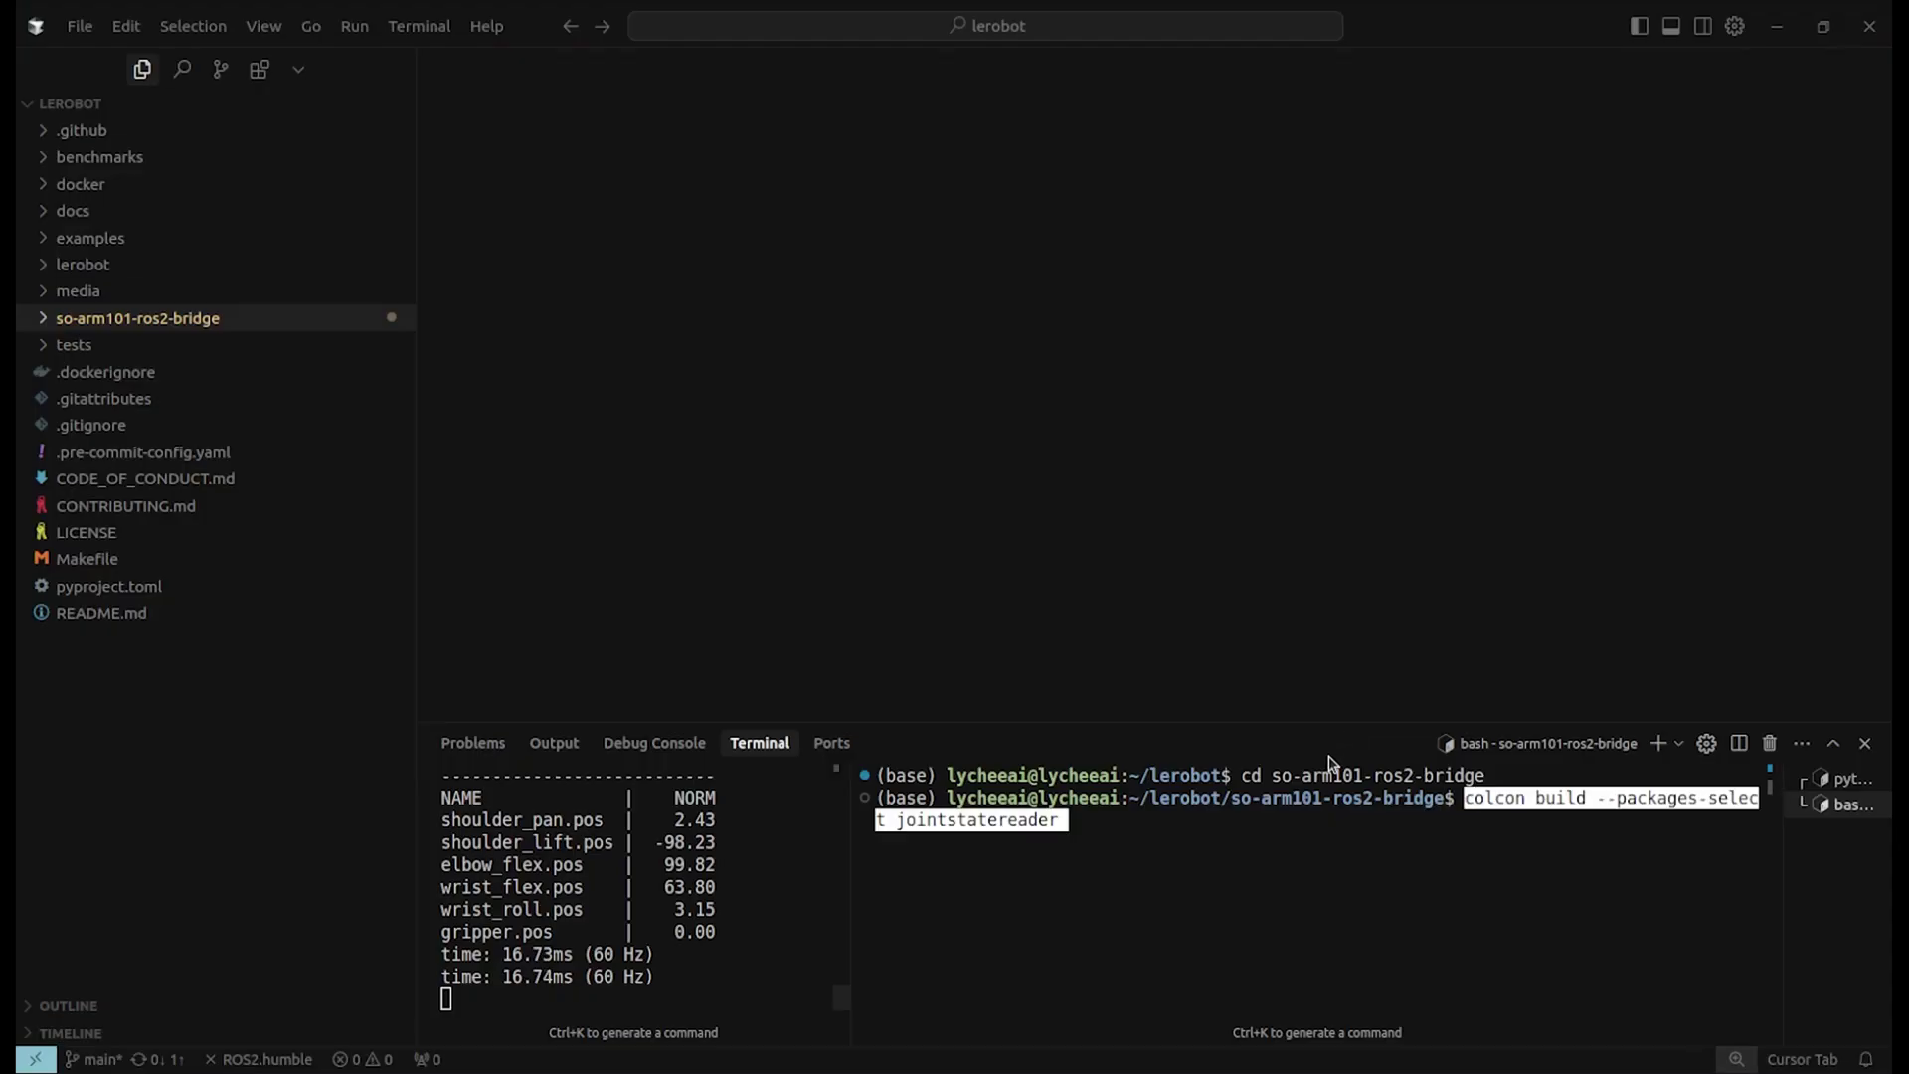
key("alt+Tab")
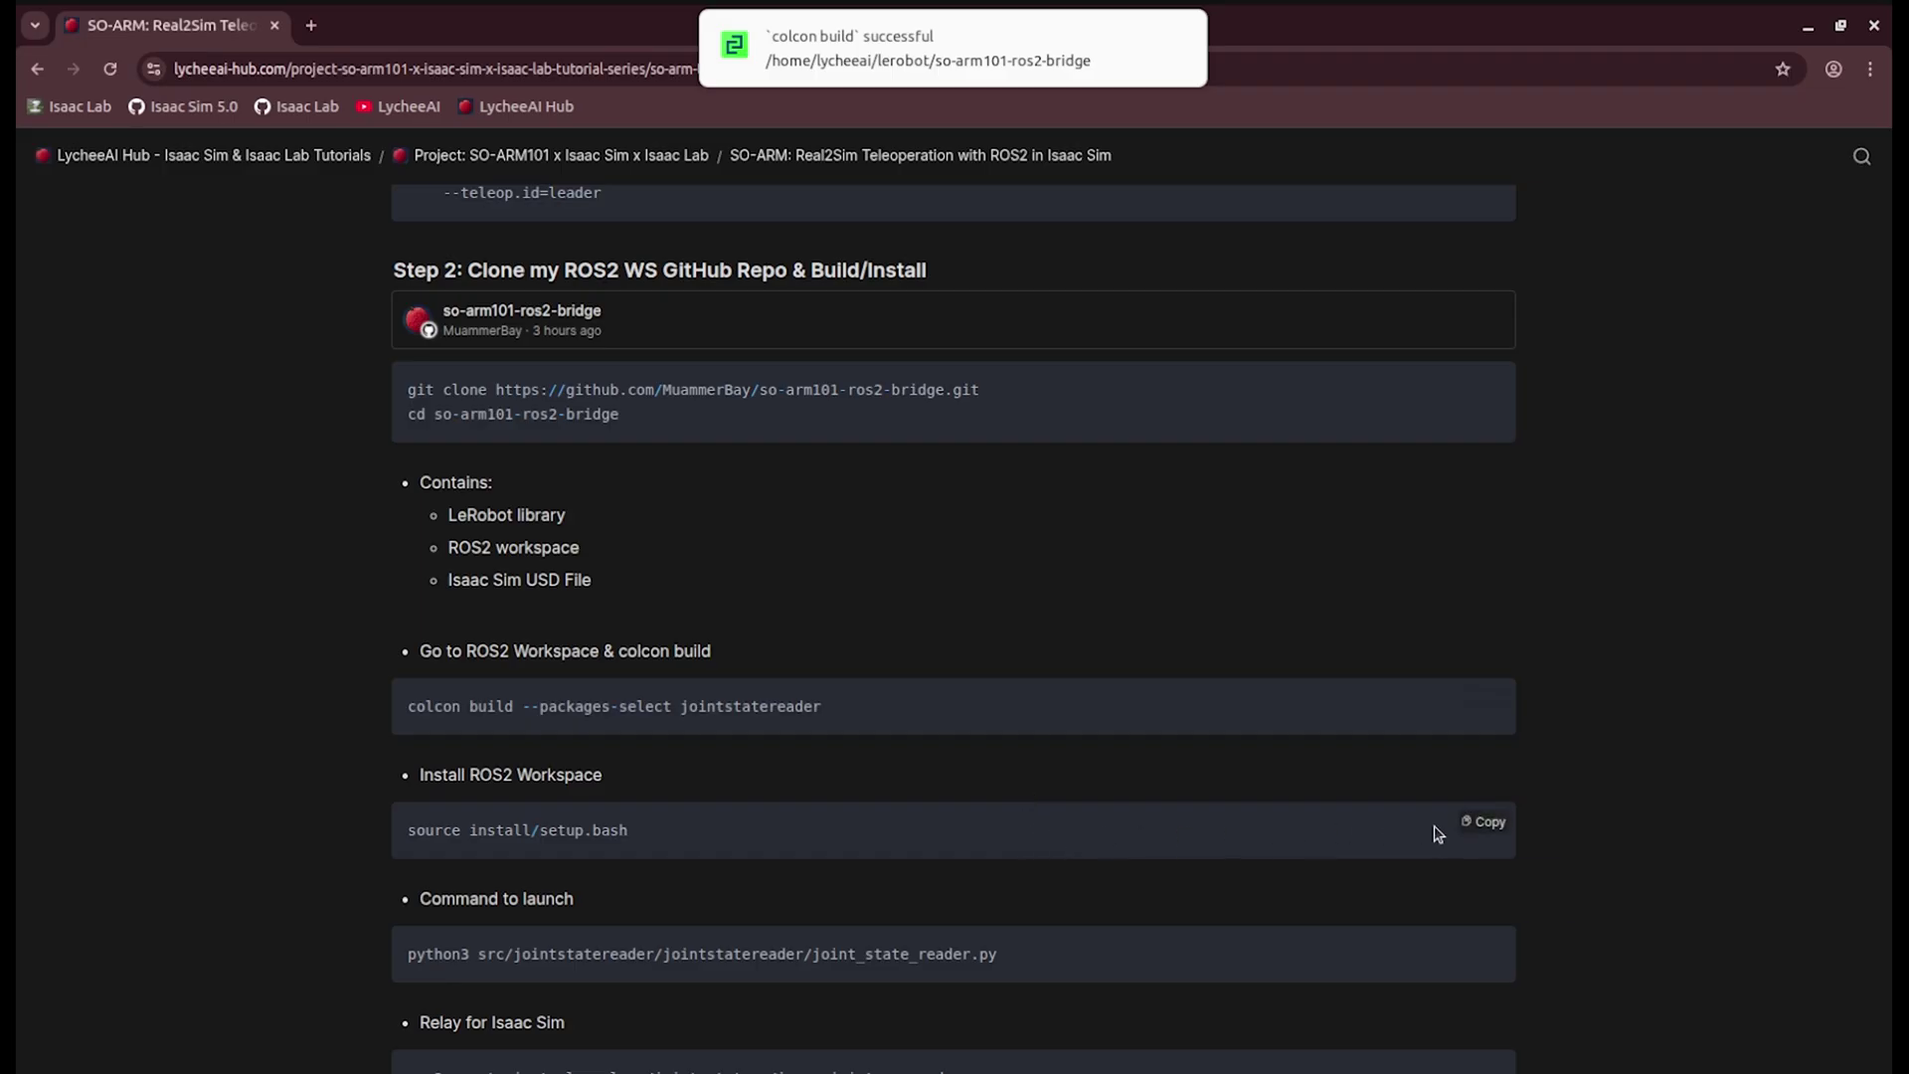
left_click(1491, 824)
key("alt+Tab")
key("ctrl+shift+v")
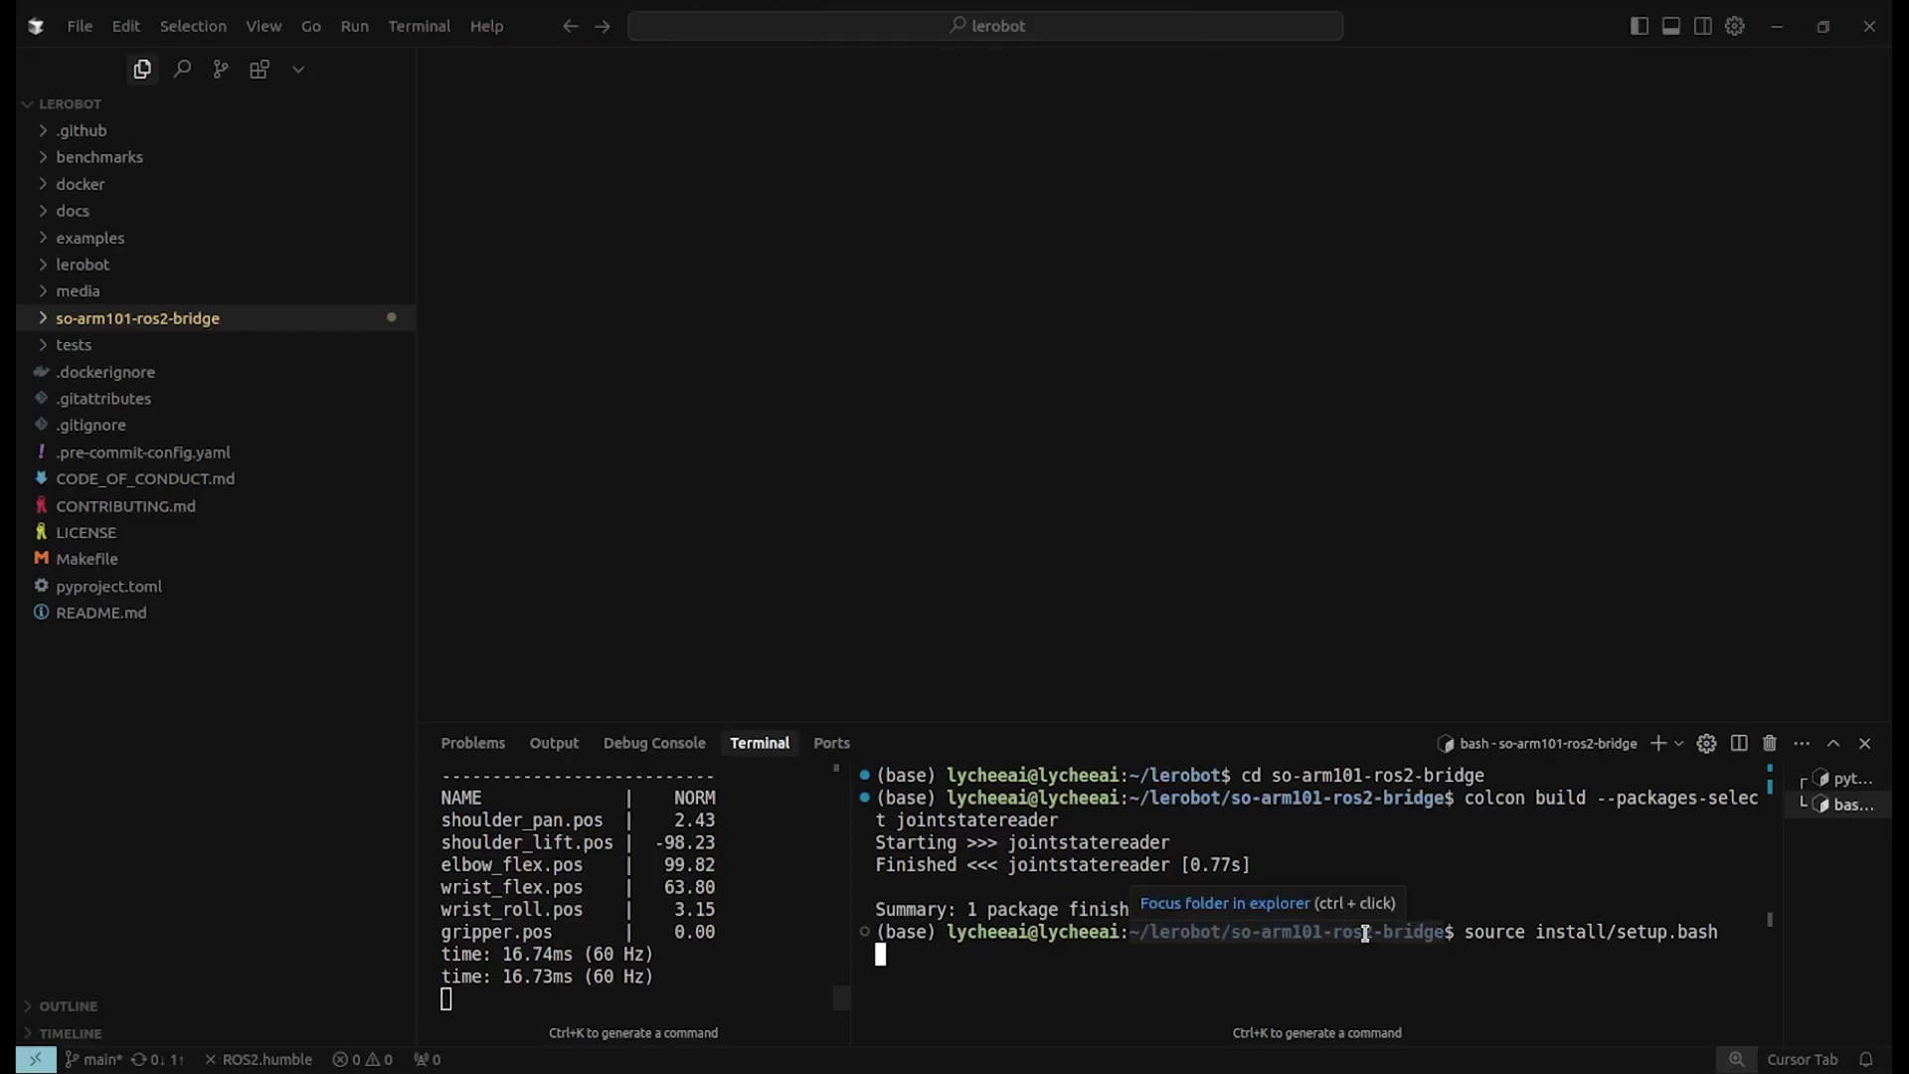
Copy the launch command for joint_state_reader.py from the tutorial and try running it in the bridge terminal
key("alt+Tab")
scroll(1480, 688, "down", 2)
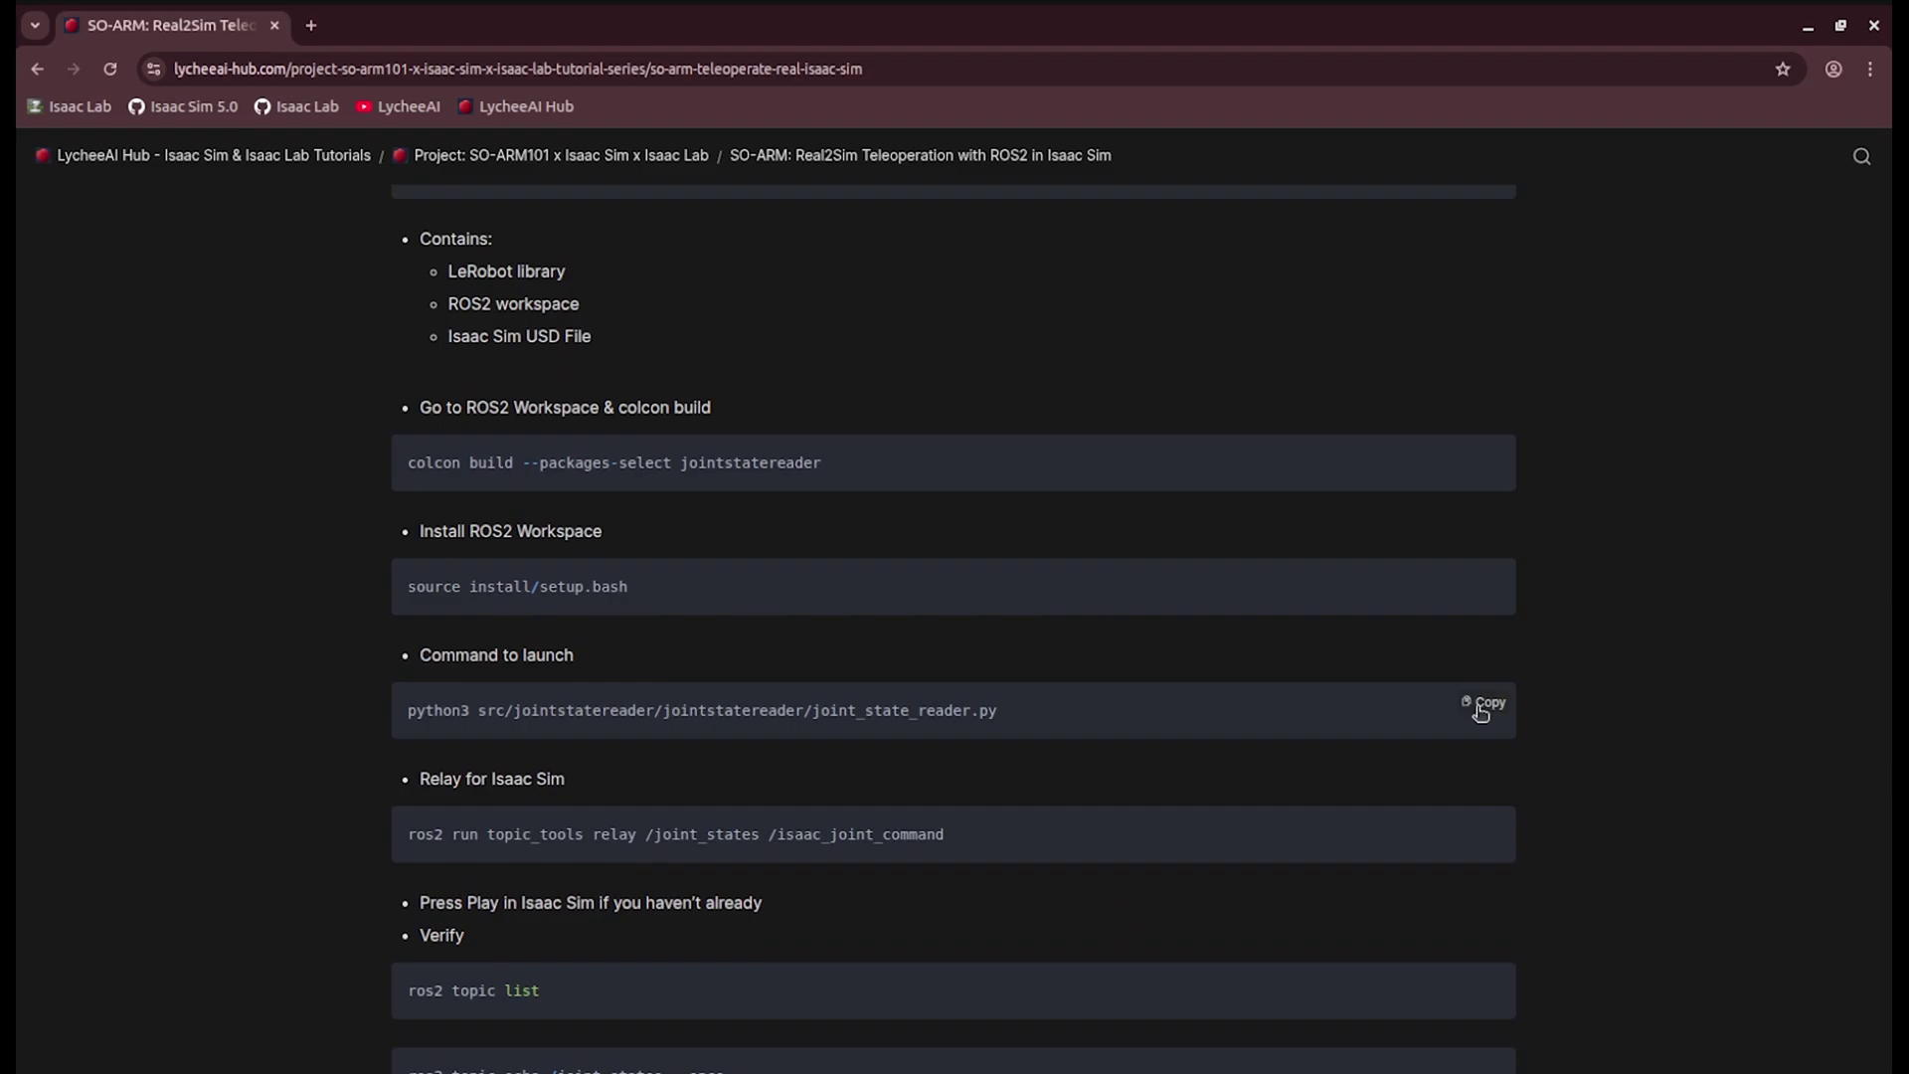
left_click(1485, 708)
key("alt+Tab")
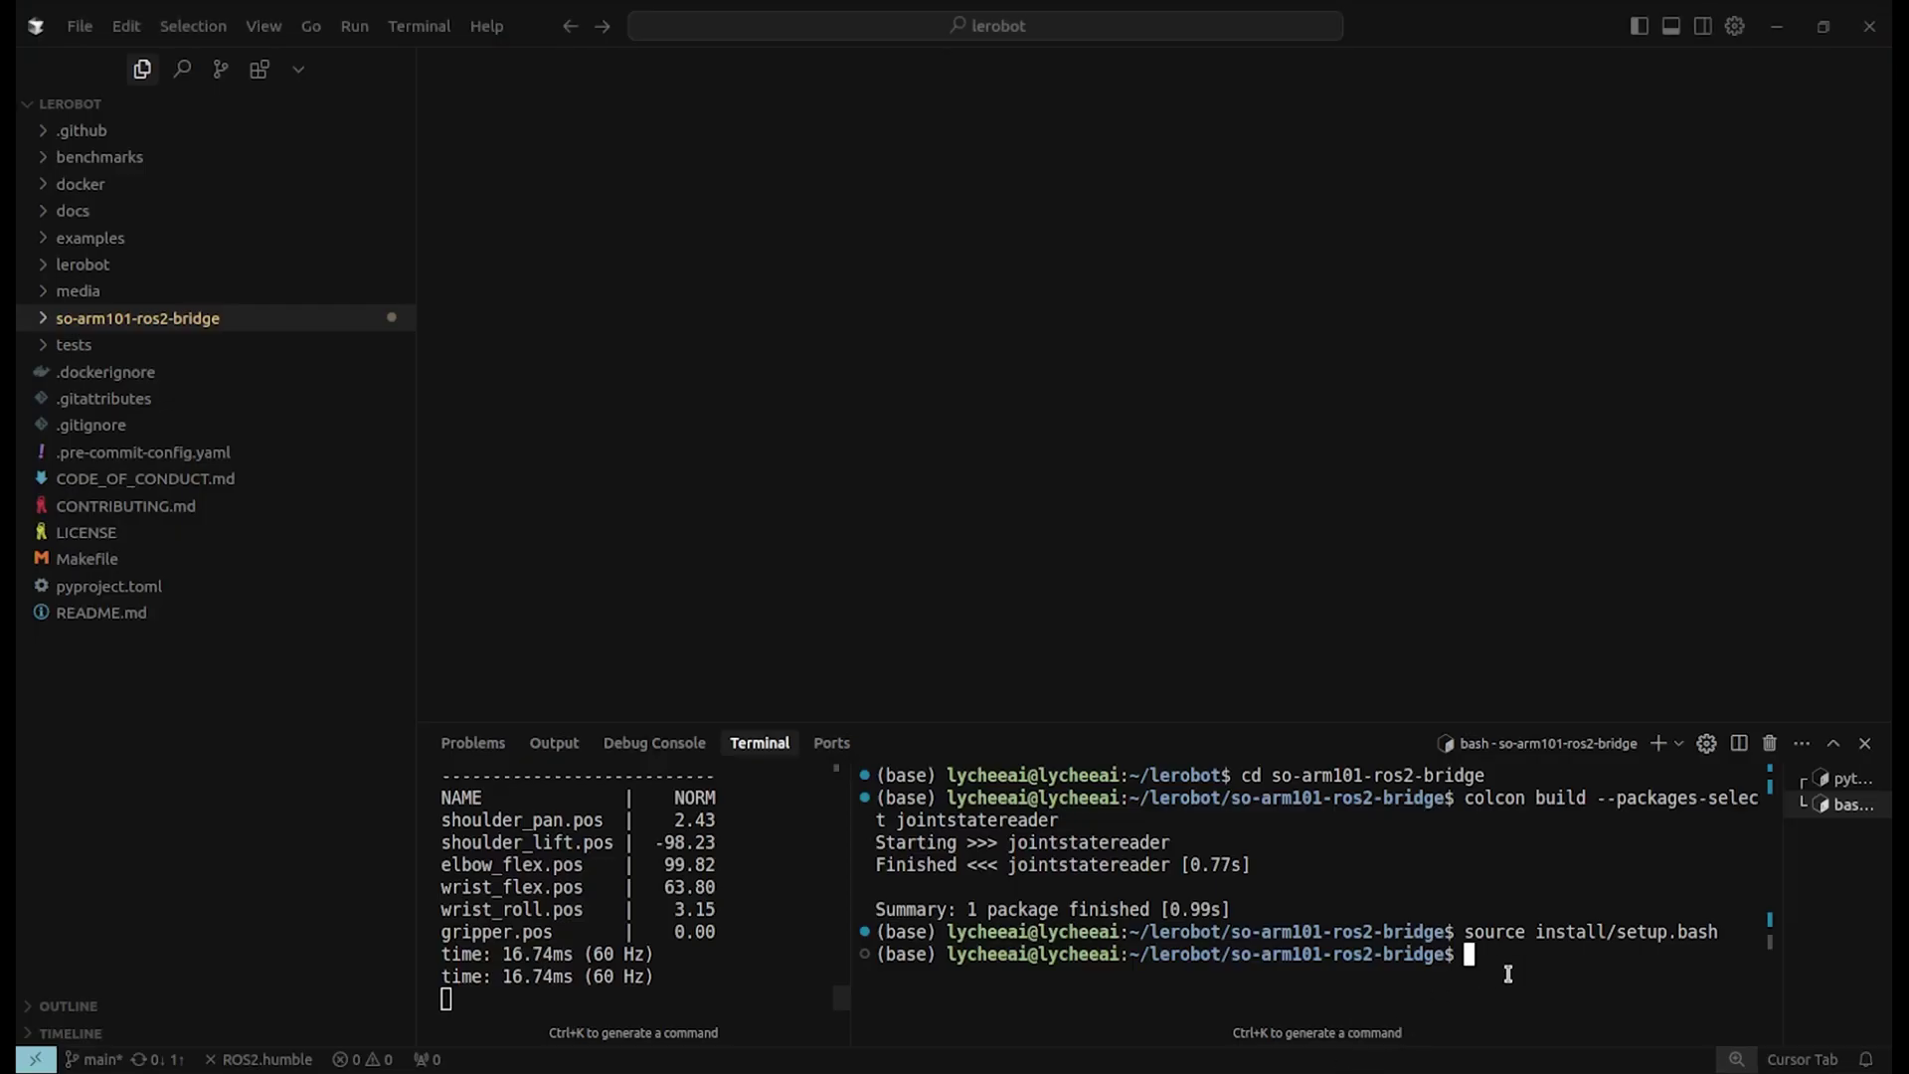
key("ctrl+shift+v")
key("Return")
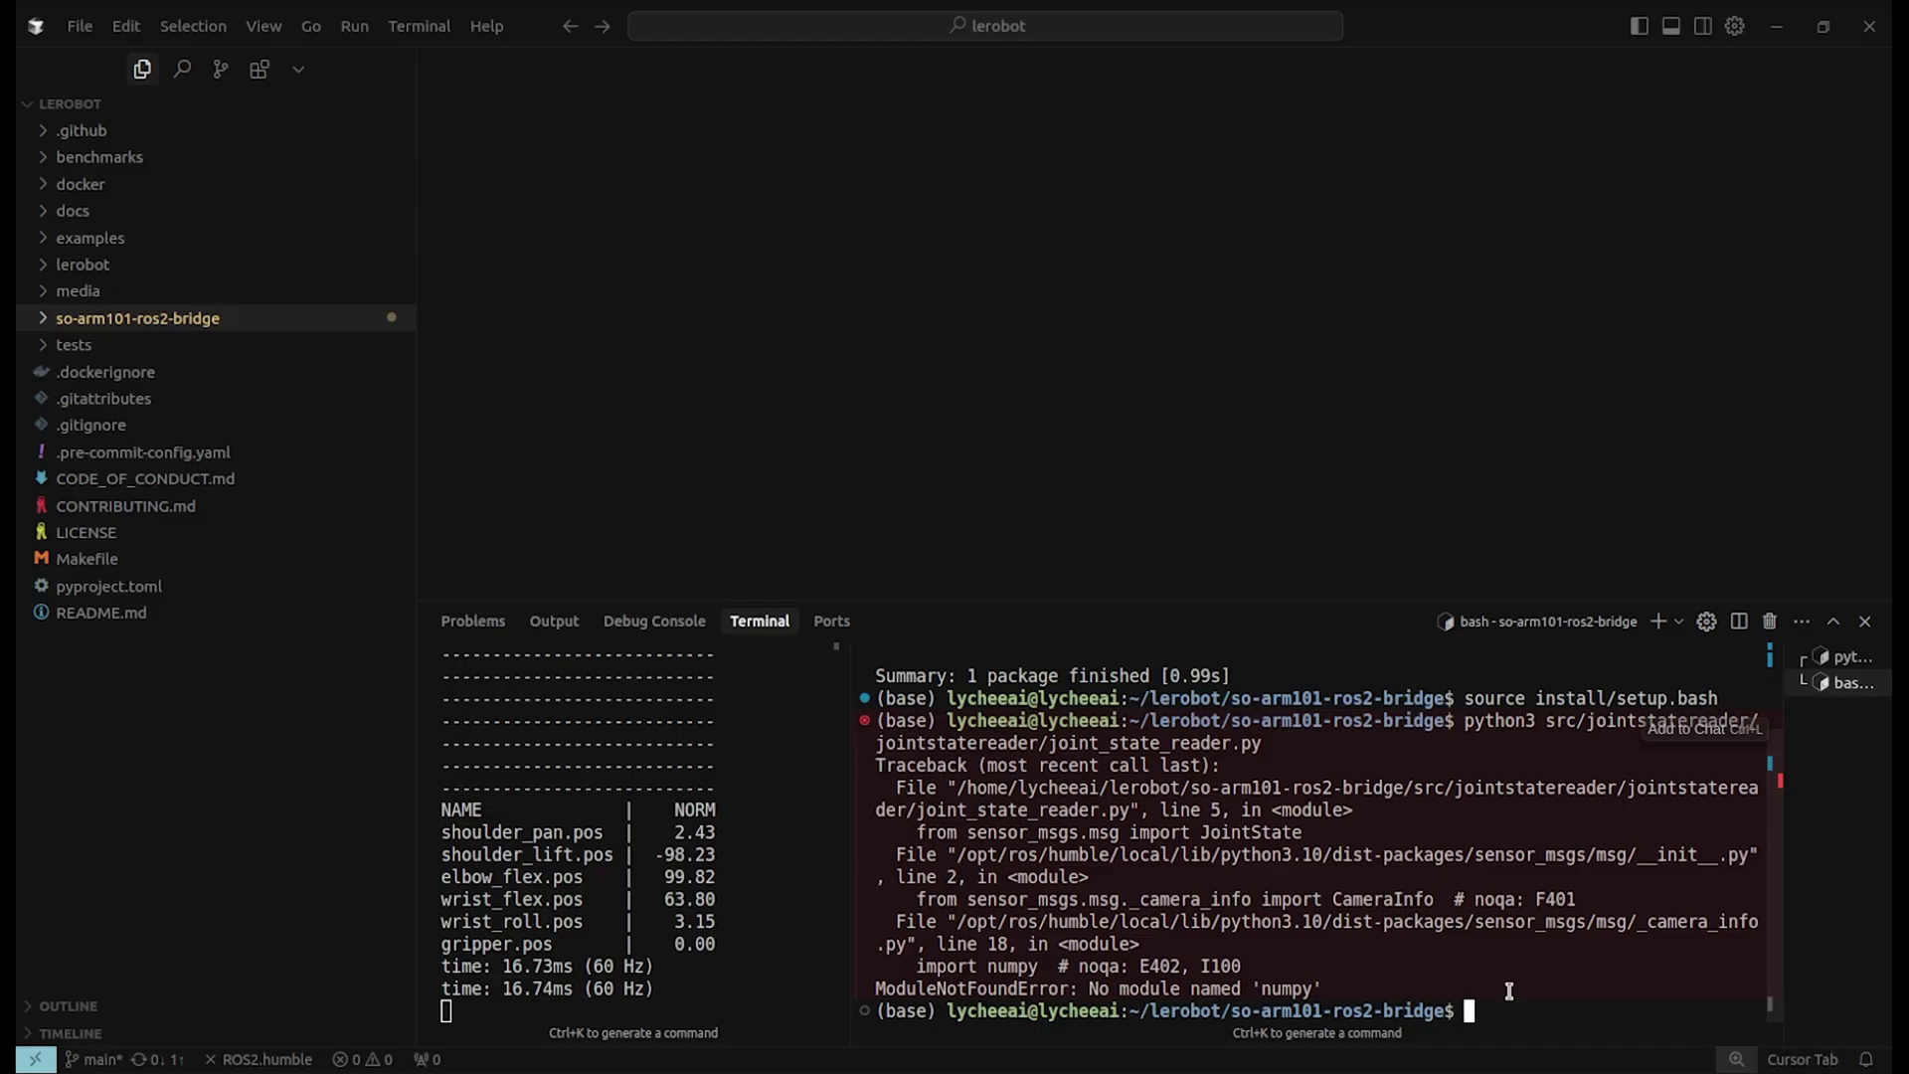
Activate the lerobot conda environment, run joint_state_reader.py again and check the successful reads in its status report
type("conda activate lerobot")
key("Return")
key("ctrl+shift+v")
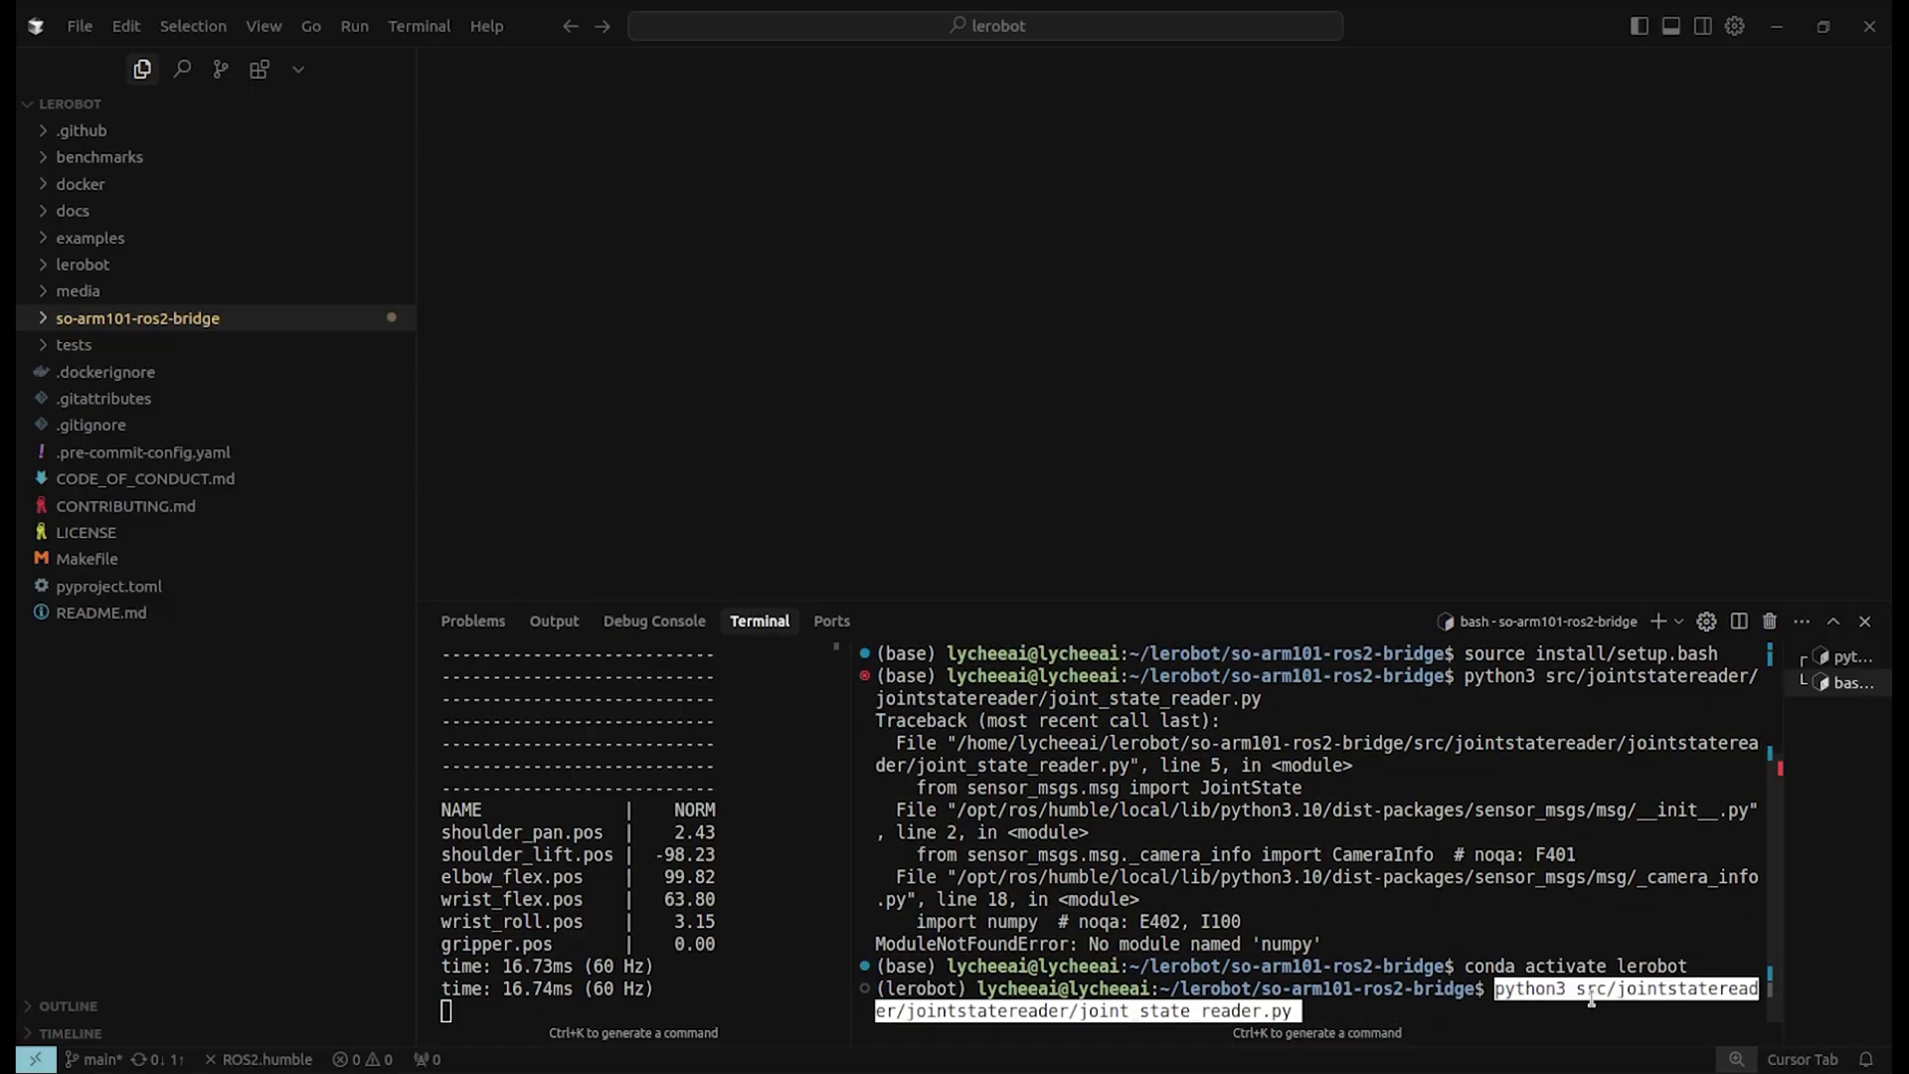
key("Return")
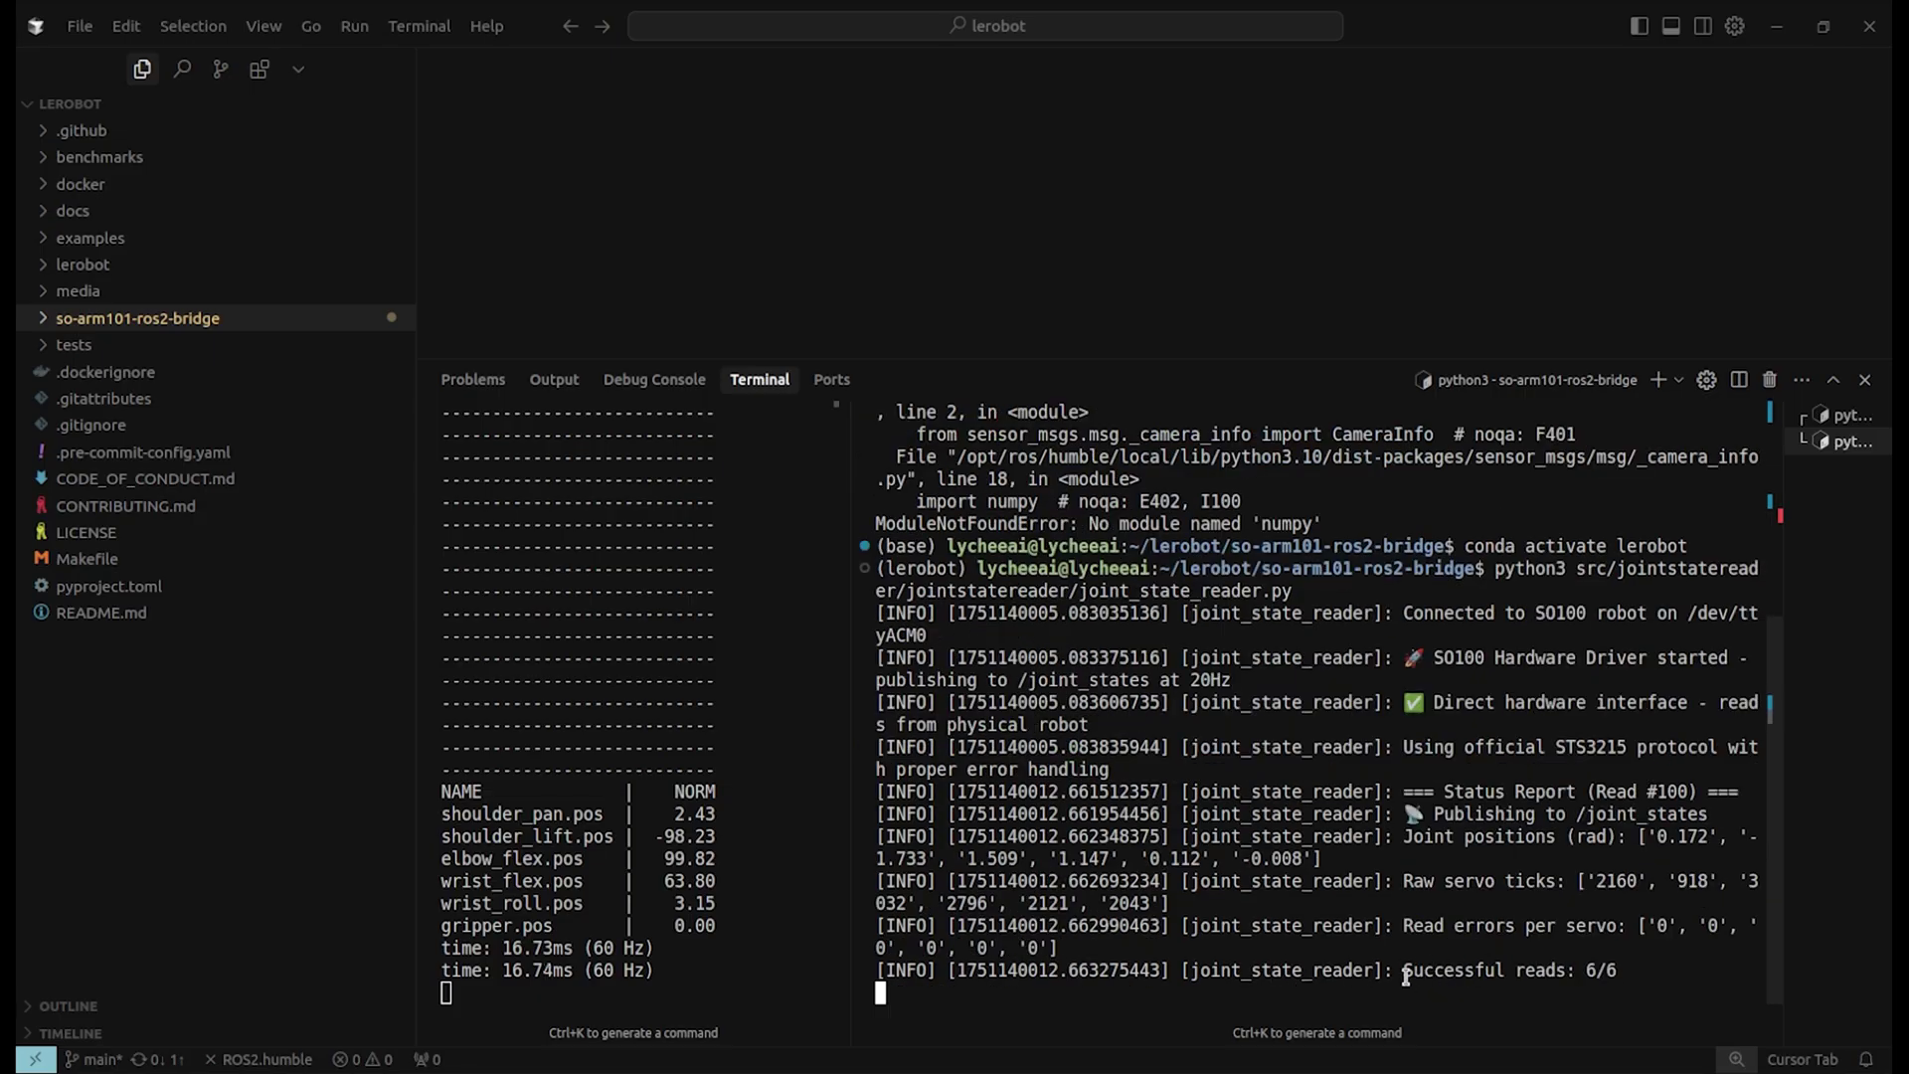
left_click_drag(1406, 971, 1622, 971)
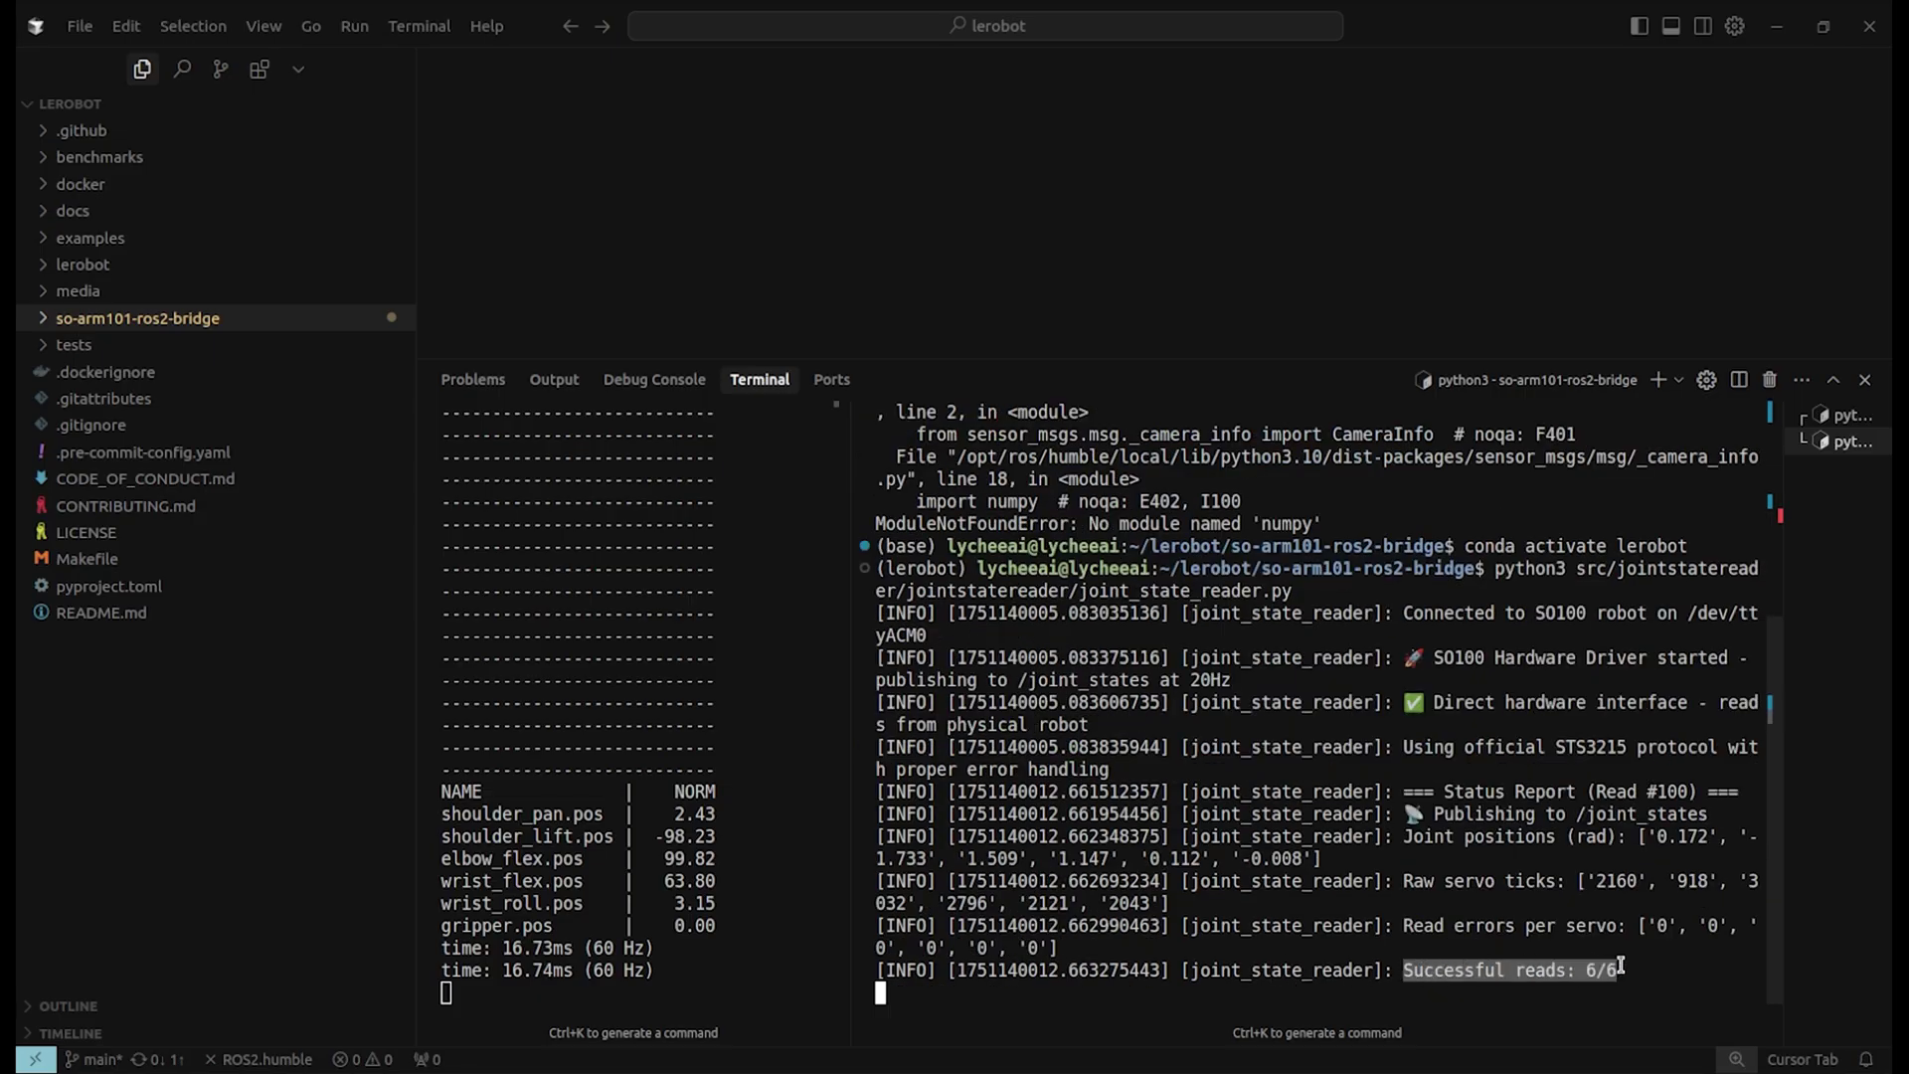
Open joint_state_reader.py from the bridge's src/jointstatereader/jointstatereader folder and enlarge the code editor by shrinking the terminal area
left_click(224, 319)
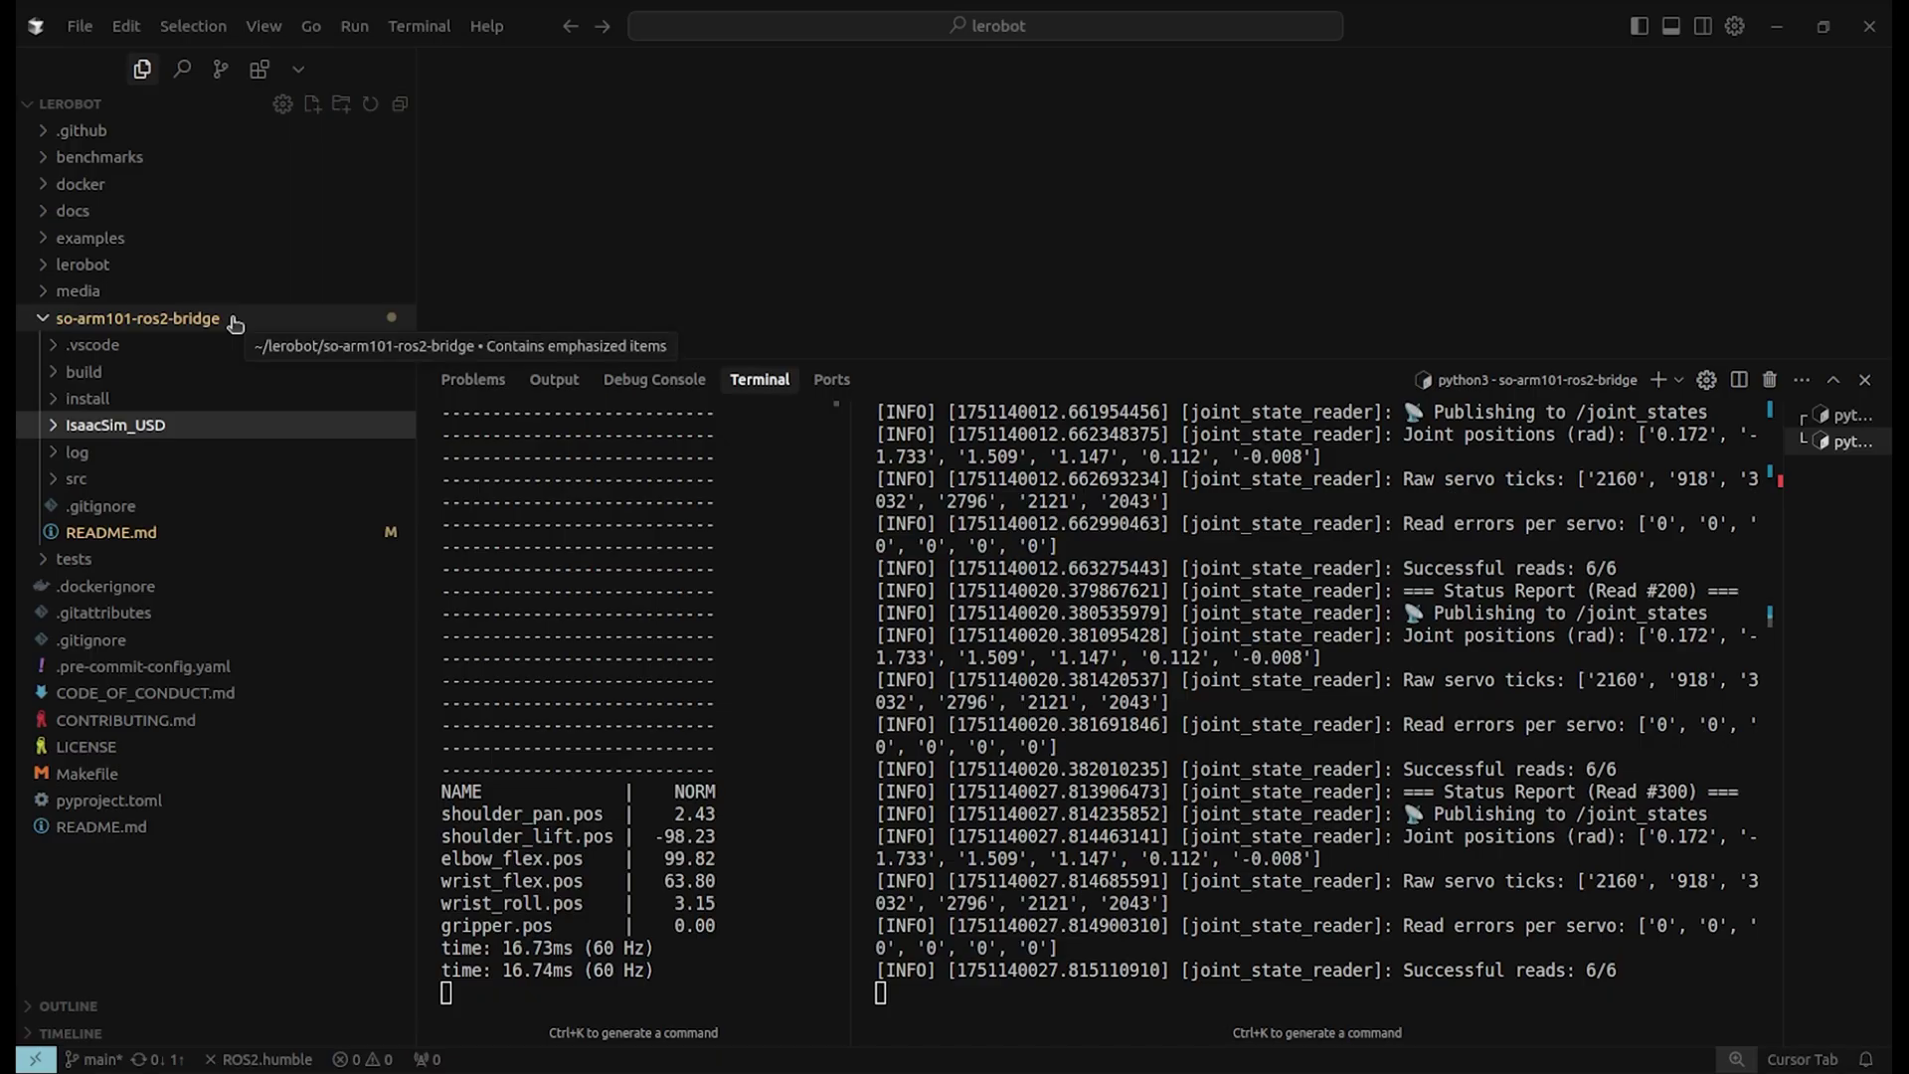
left_click(147, 481)
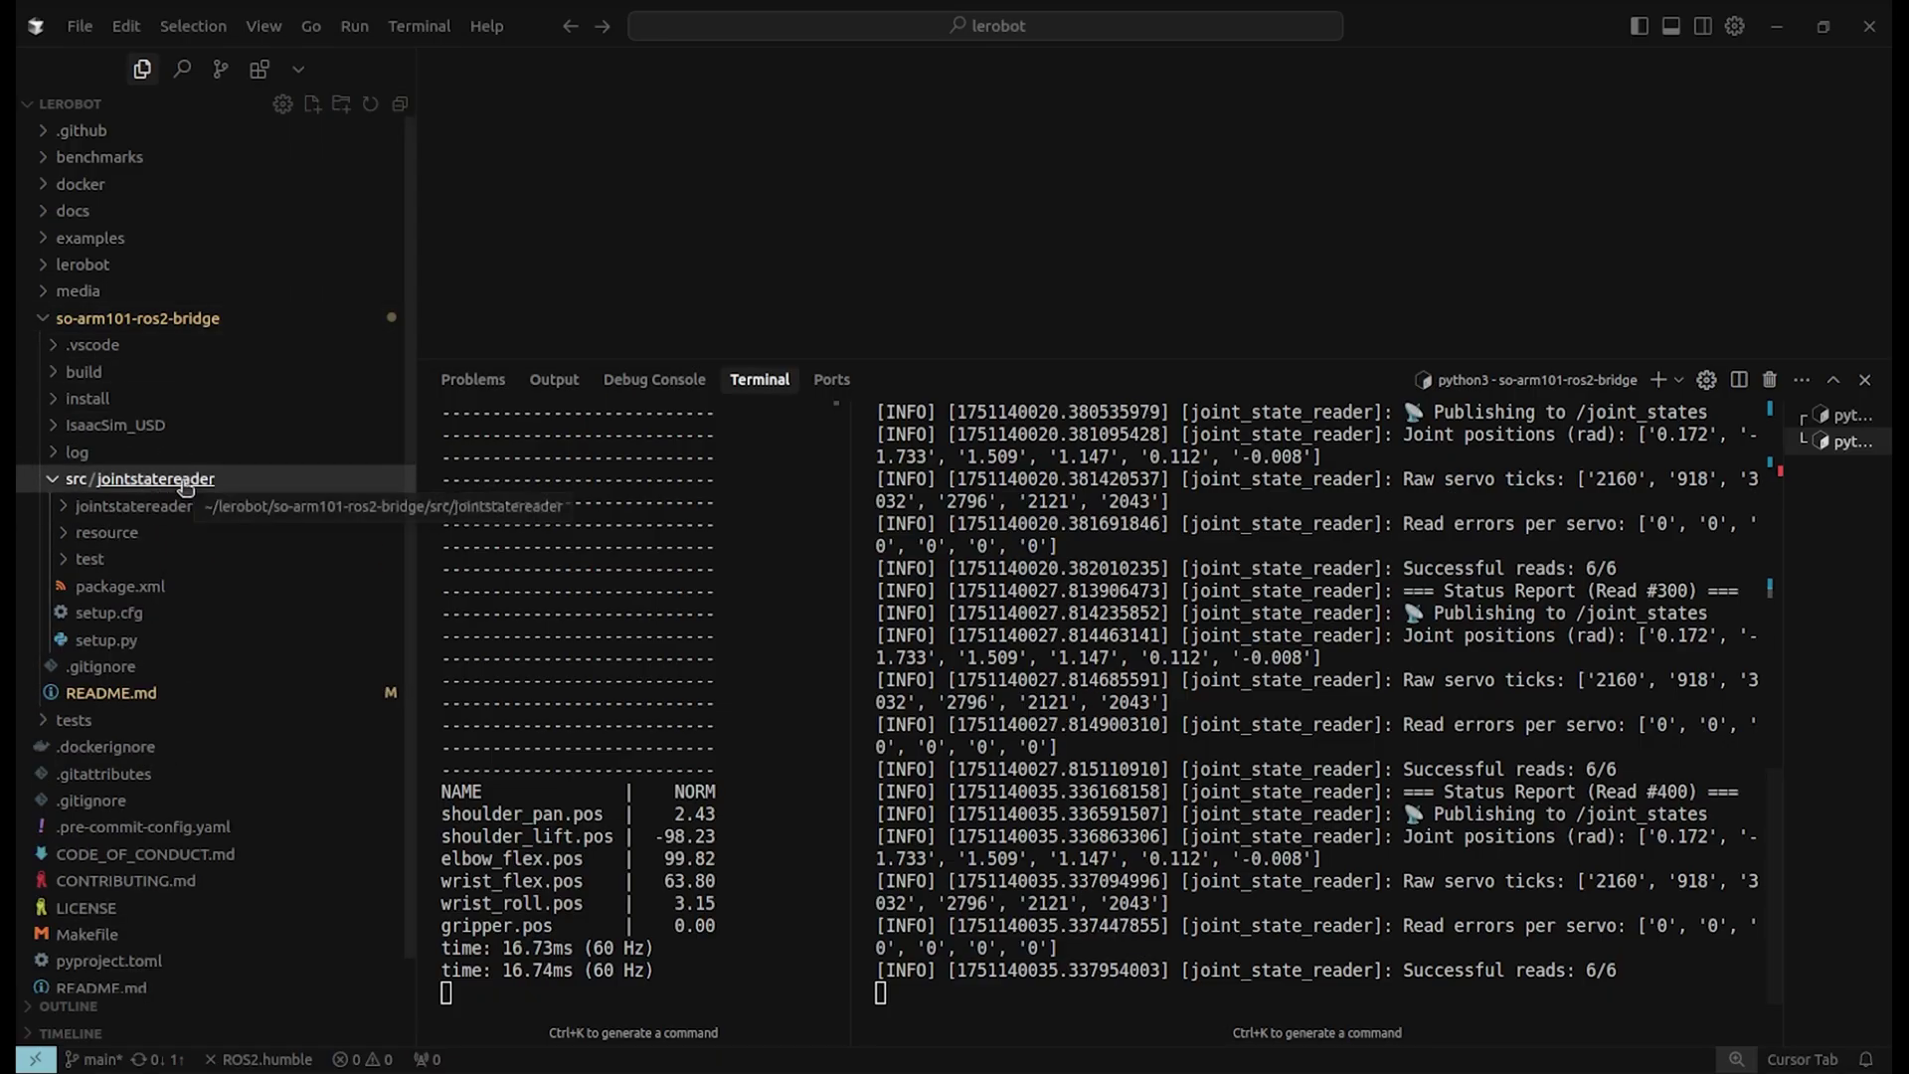
left_click(167, 509)
left_click(167, 557)
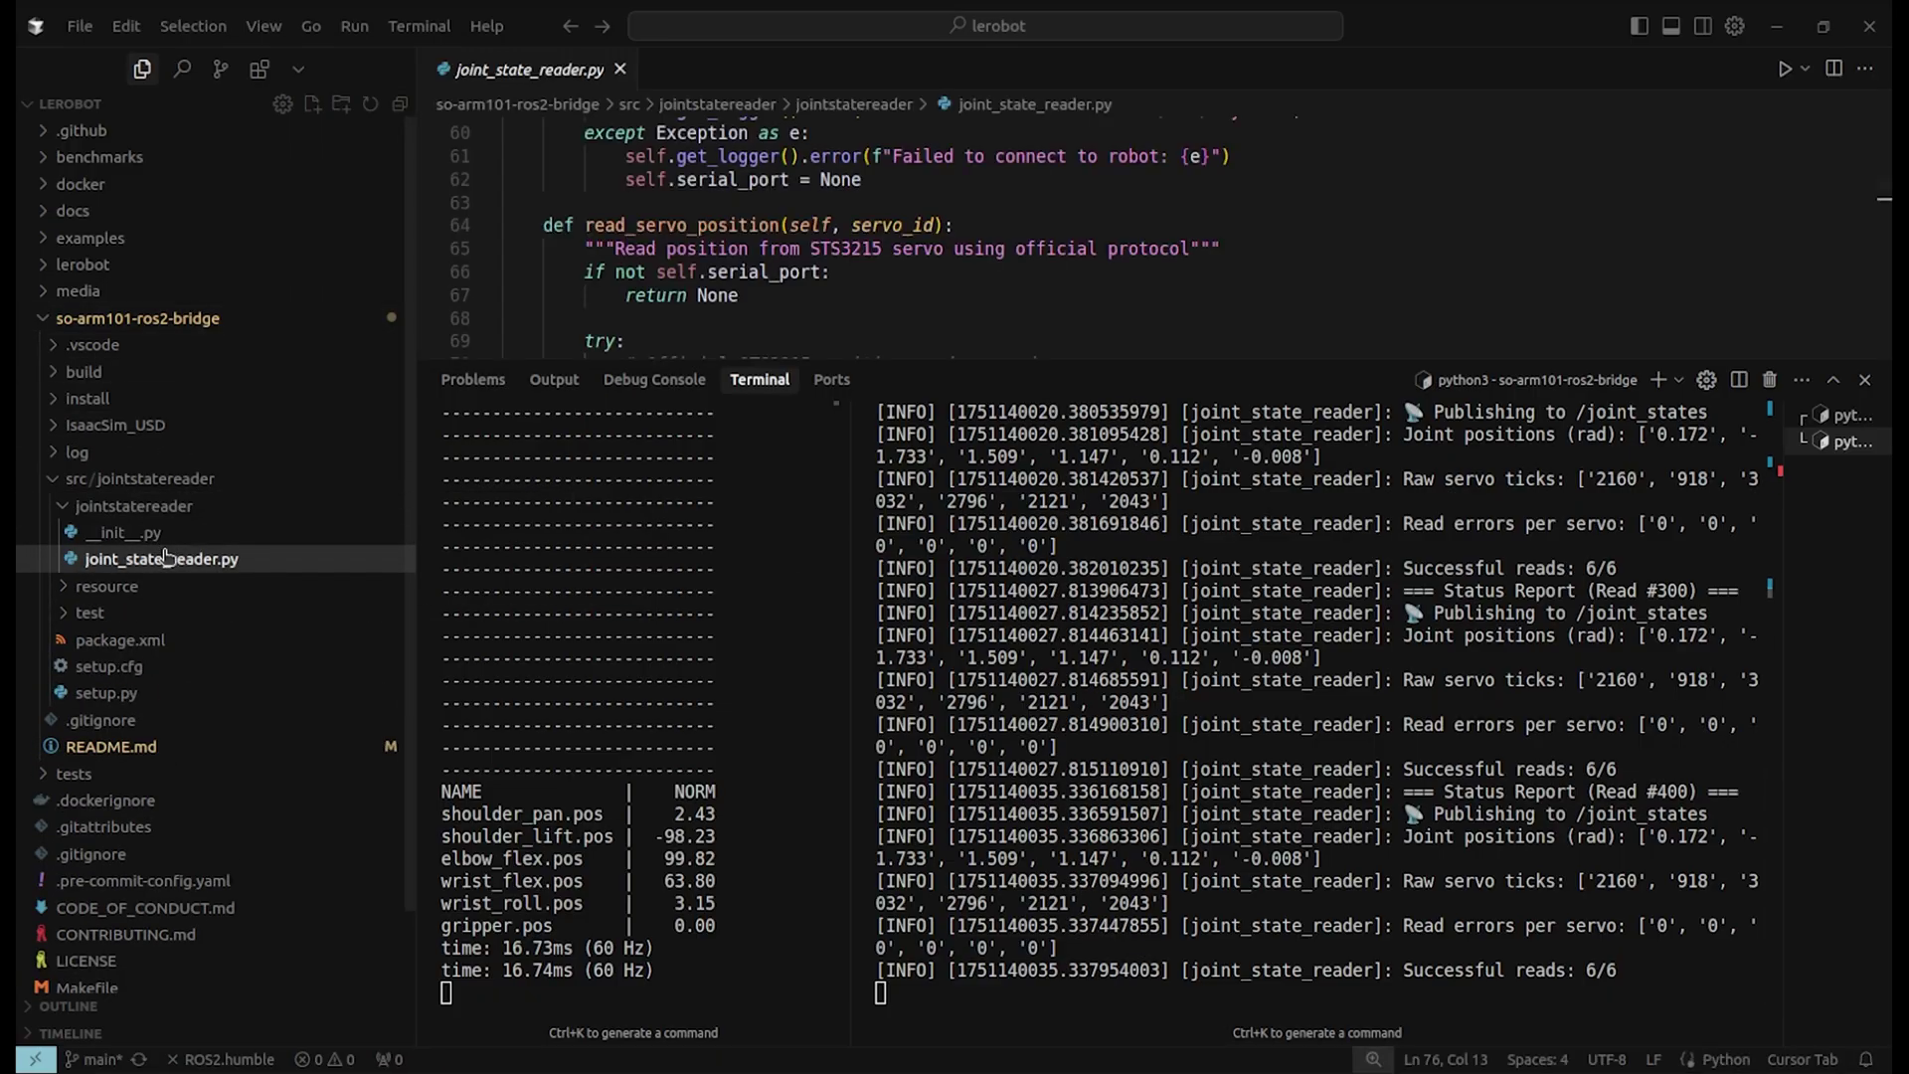
left_click_drag(855, 359, 857, 999)
scroll(900, 795, "up", 20)
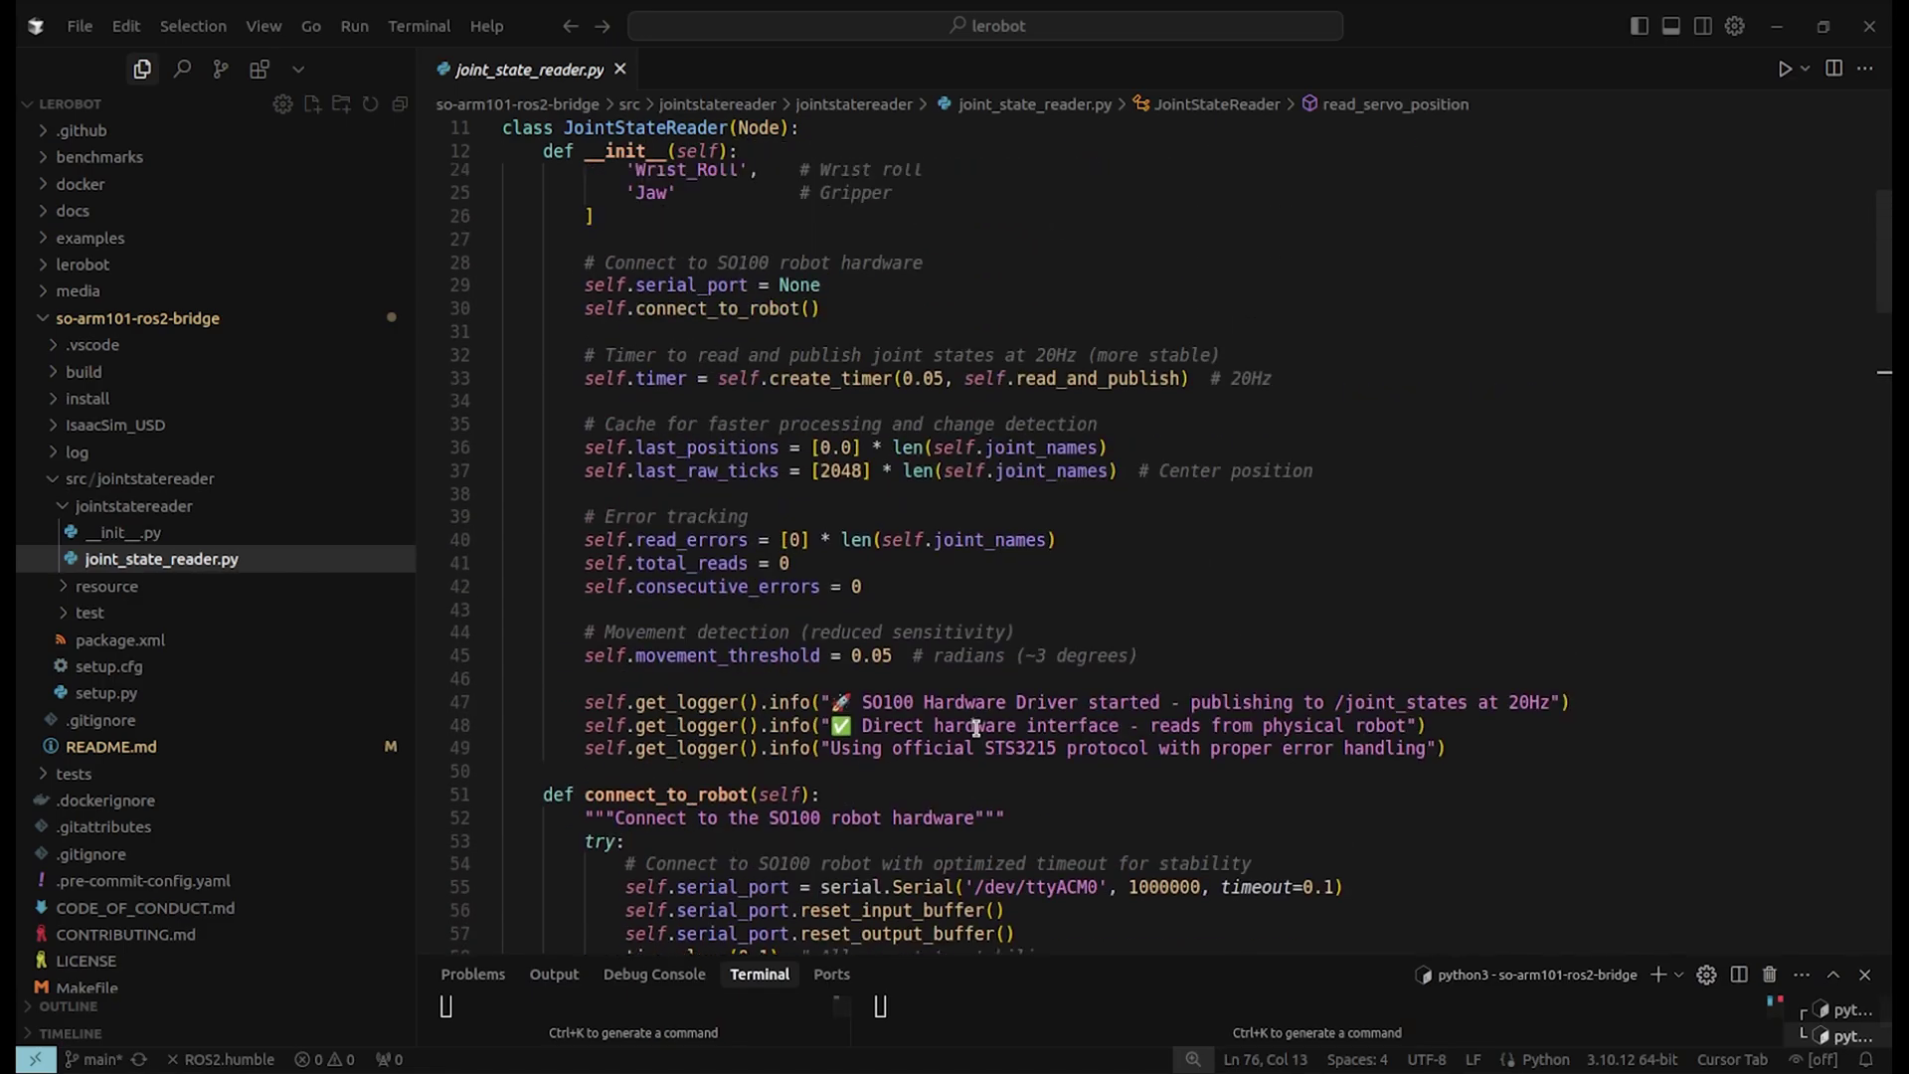
Examine the joint_names list and the rate of the joint state publishing timer in the JointStateReader class
left_click_drag(669, 704, 475, 521)
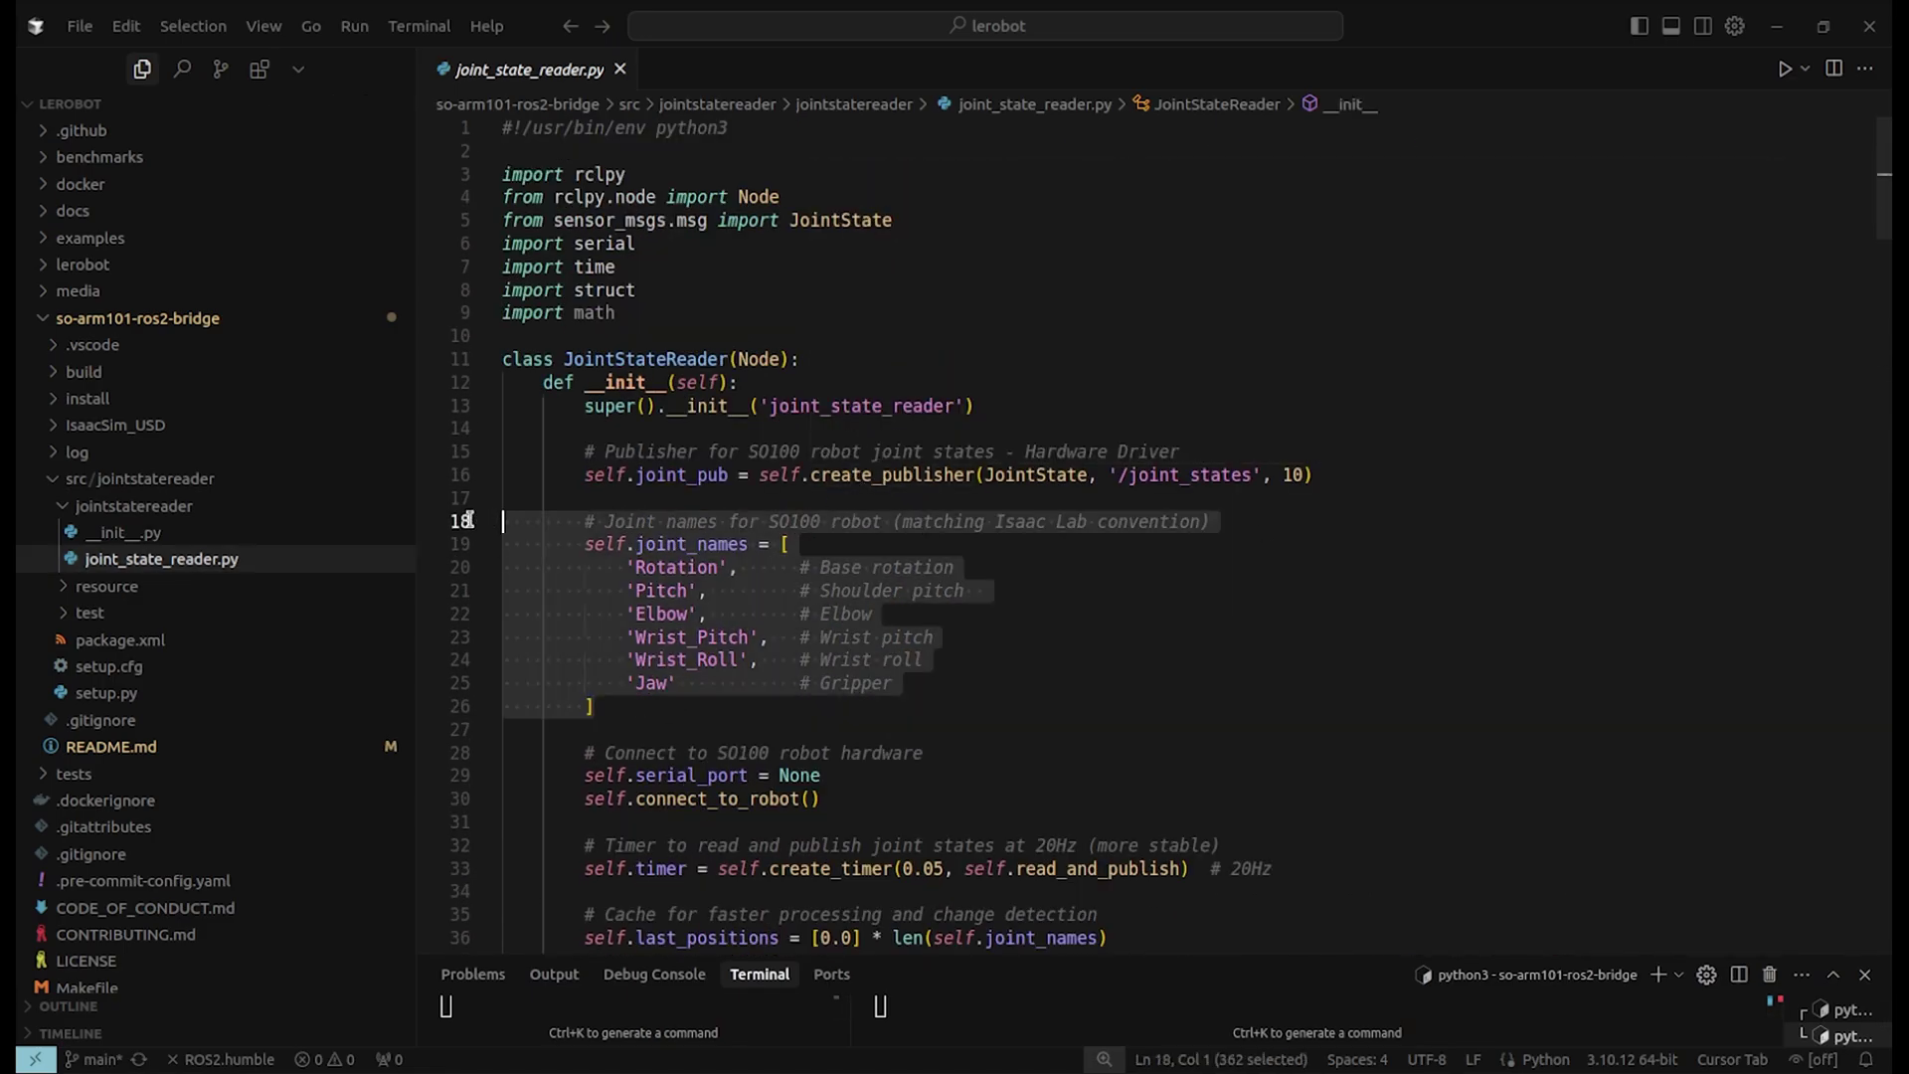
left_click_drag(597, 706, 498, 519)
left_click(651, 729)
scroll(702, 617, "down", 3)
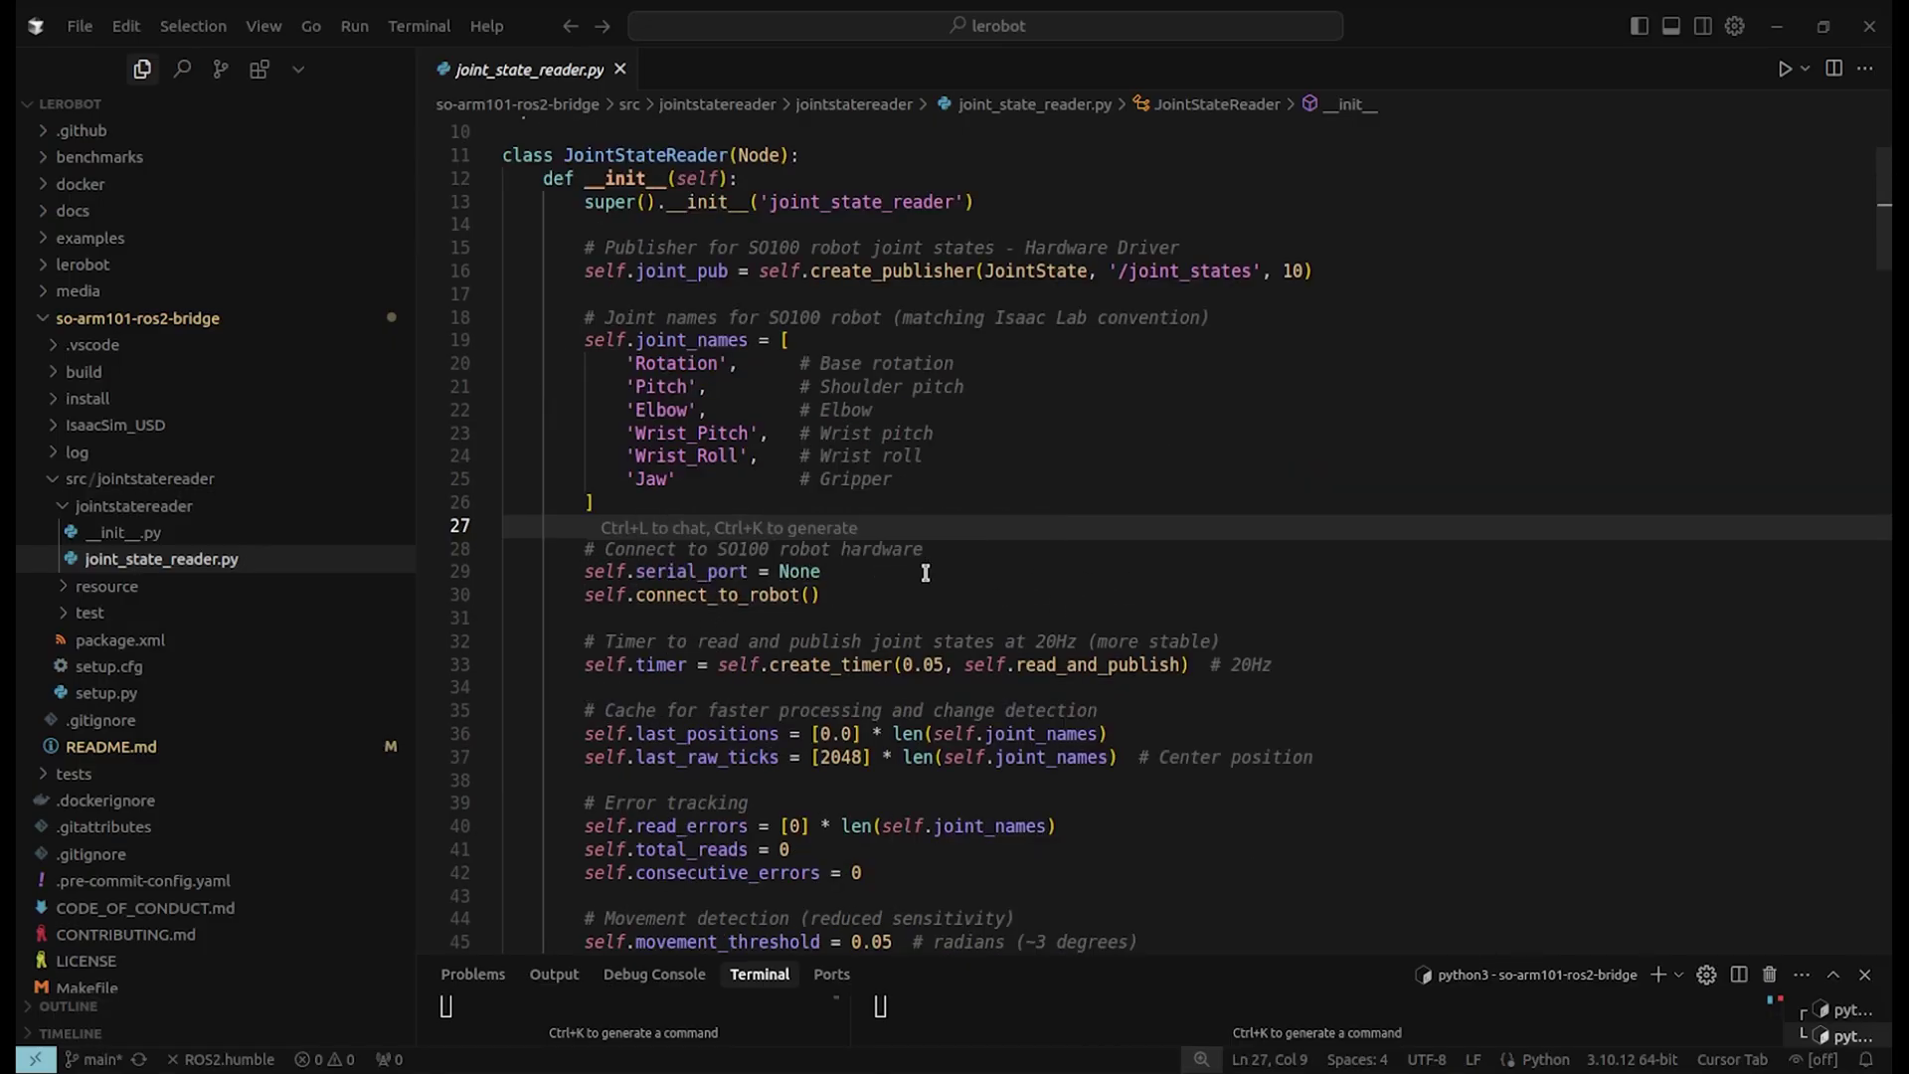
scroll(1086, 584, "down", 2)
left_click_drag(1036, 537, 1079, 538)
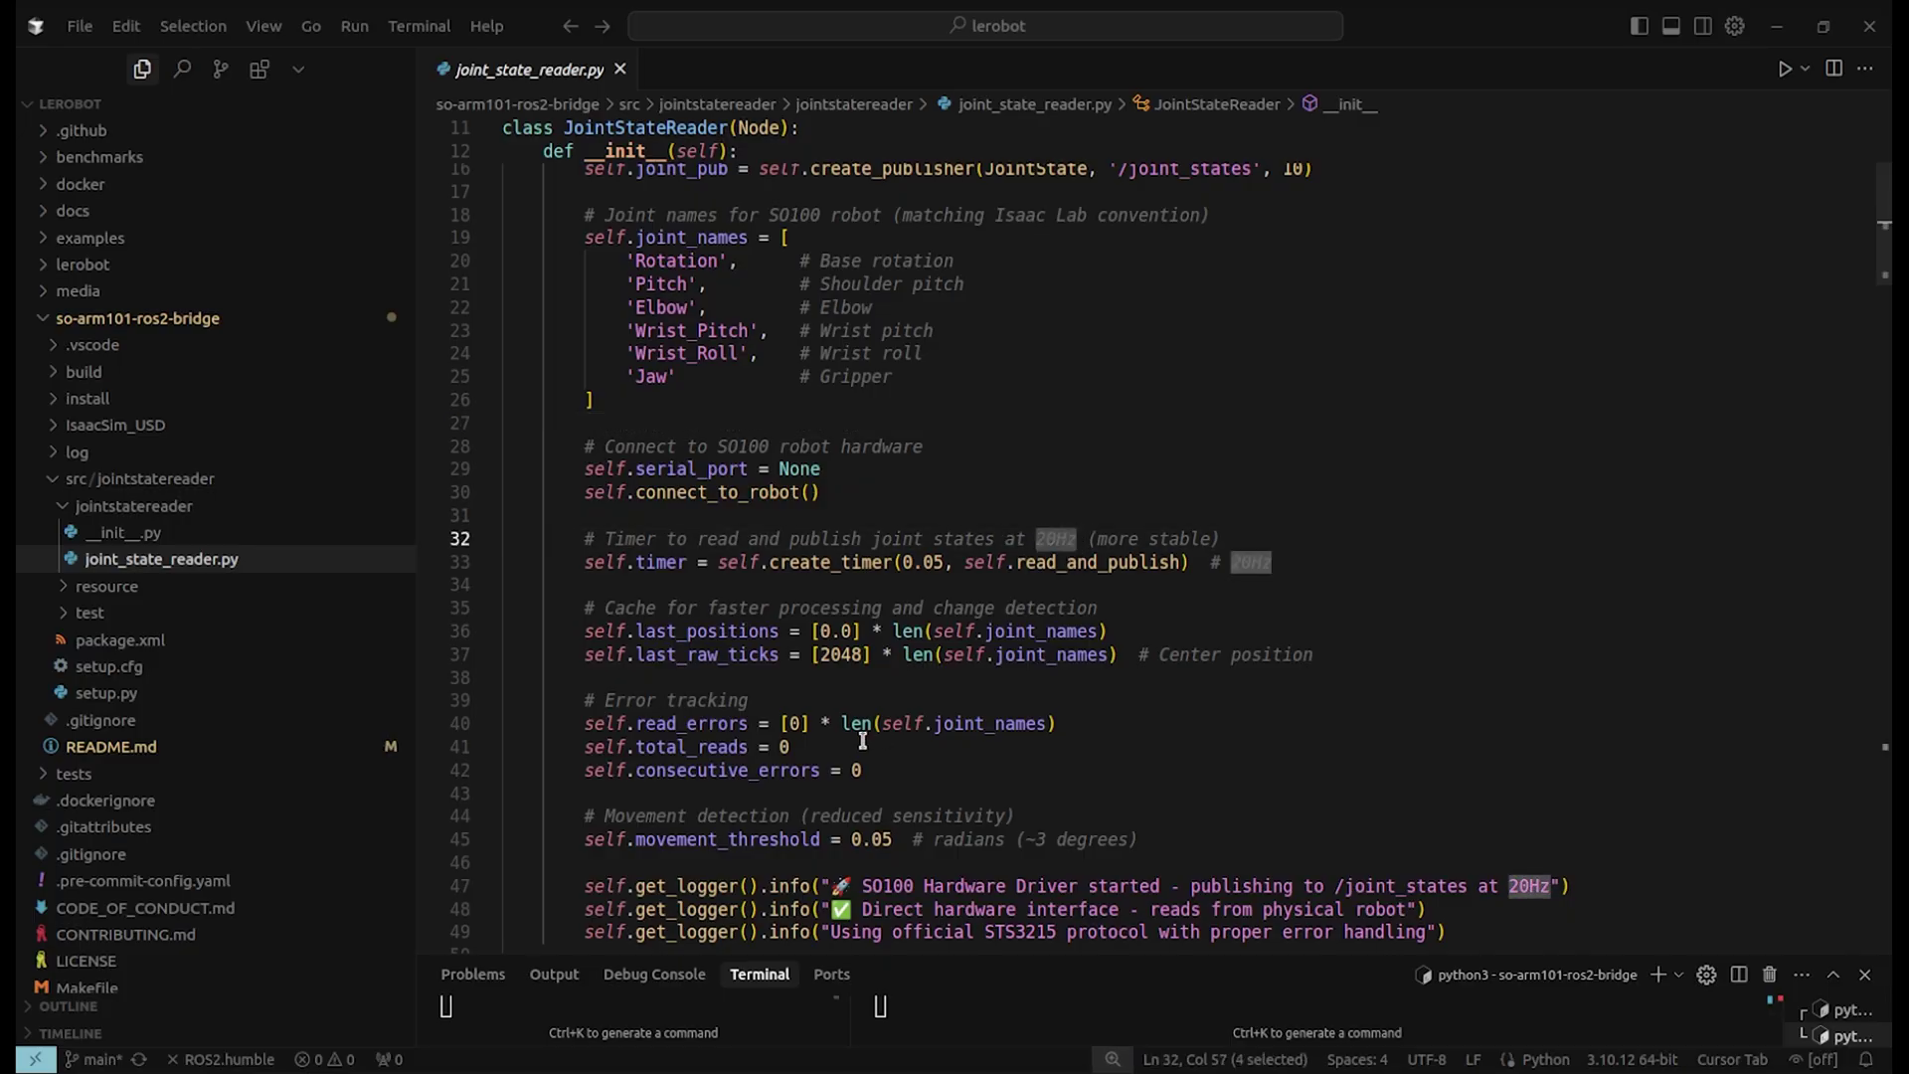
Examine the connect_to_robot and read_servo_position functions, including the STS3215 position read command
scroll(825, 681, "down", 10)
left_click(664, 314)
double_click(664, 314)
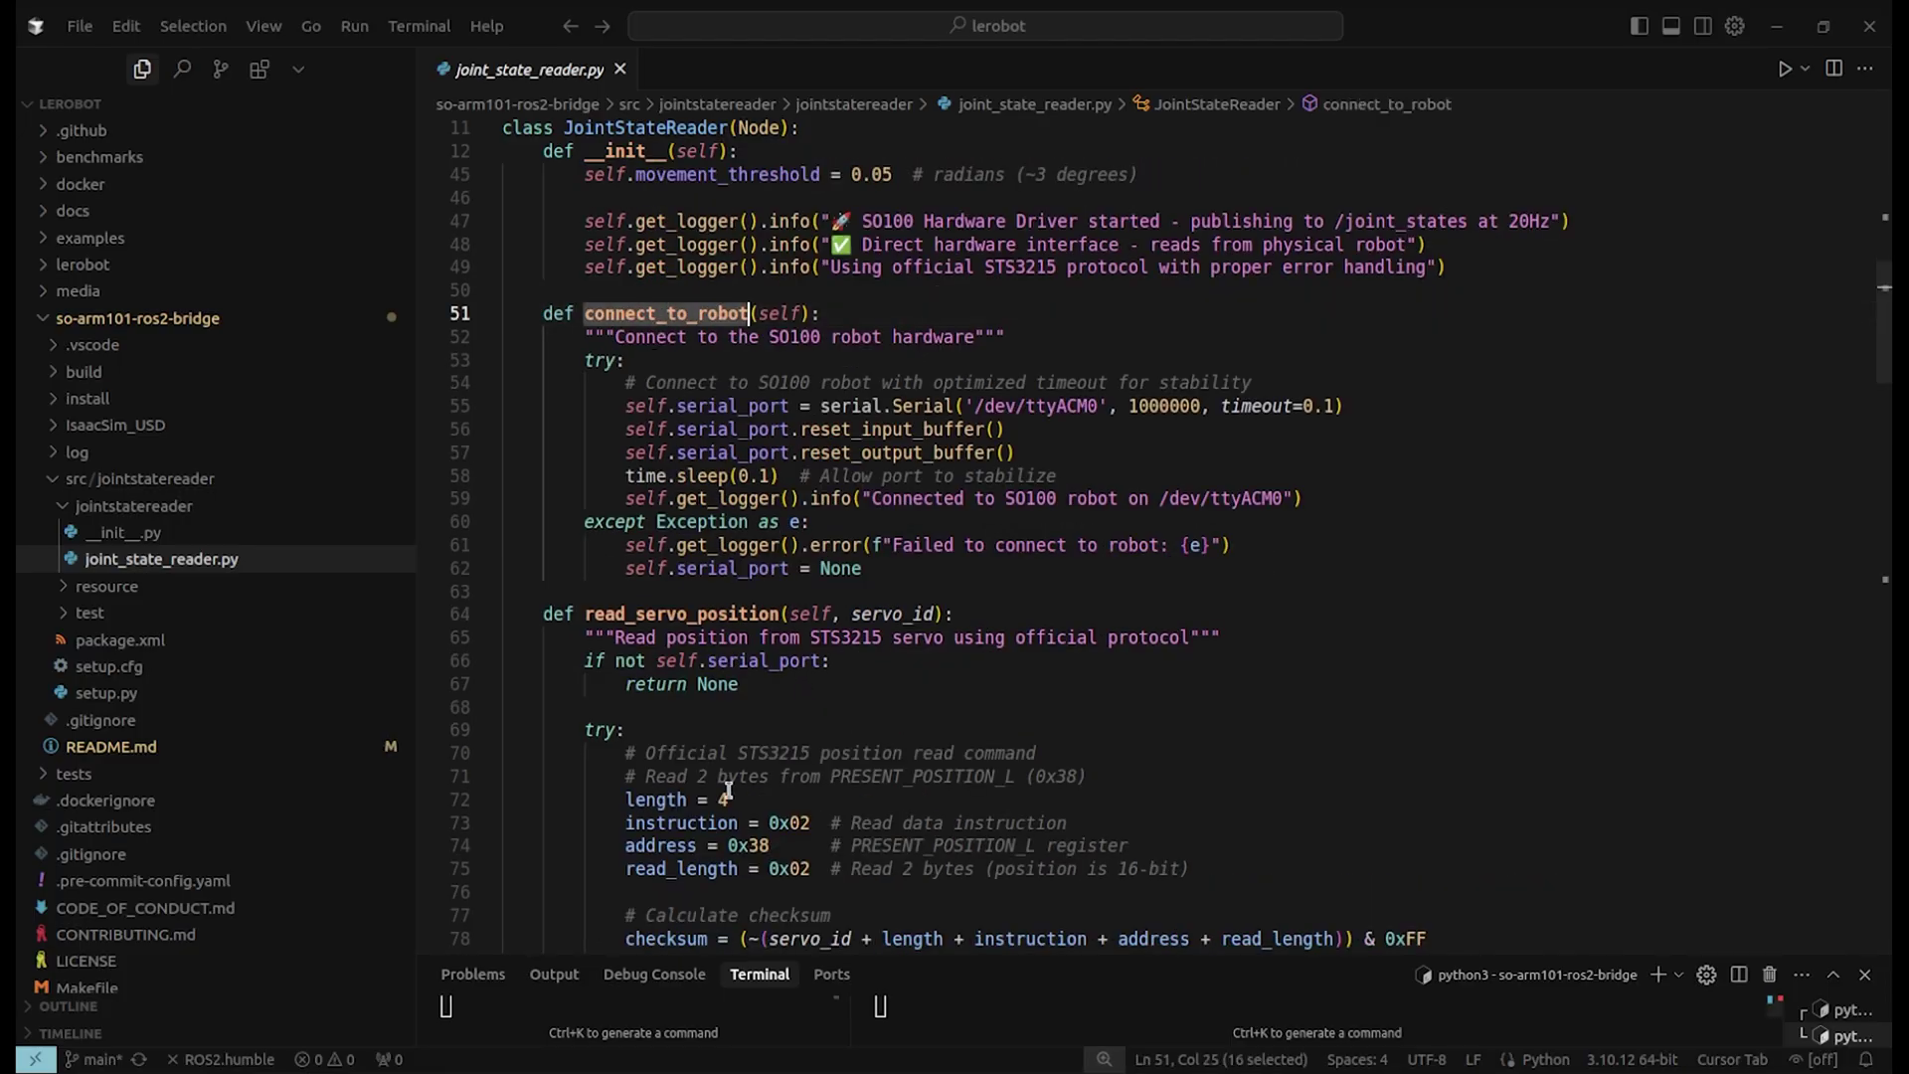
double_click(683, 614)
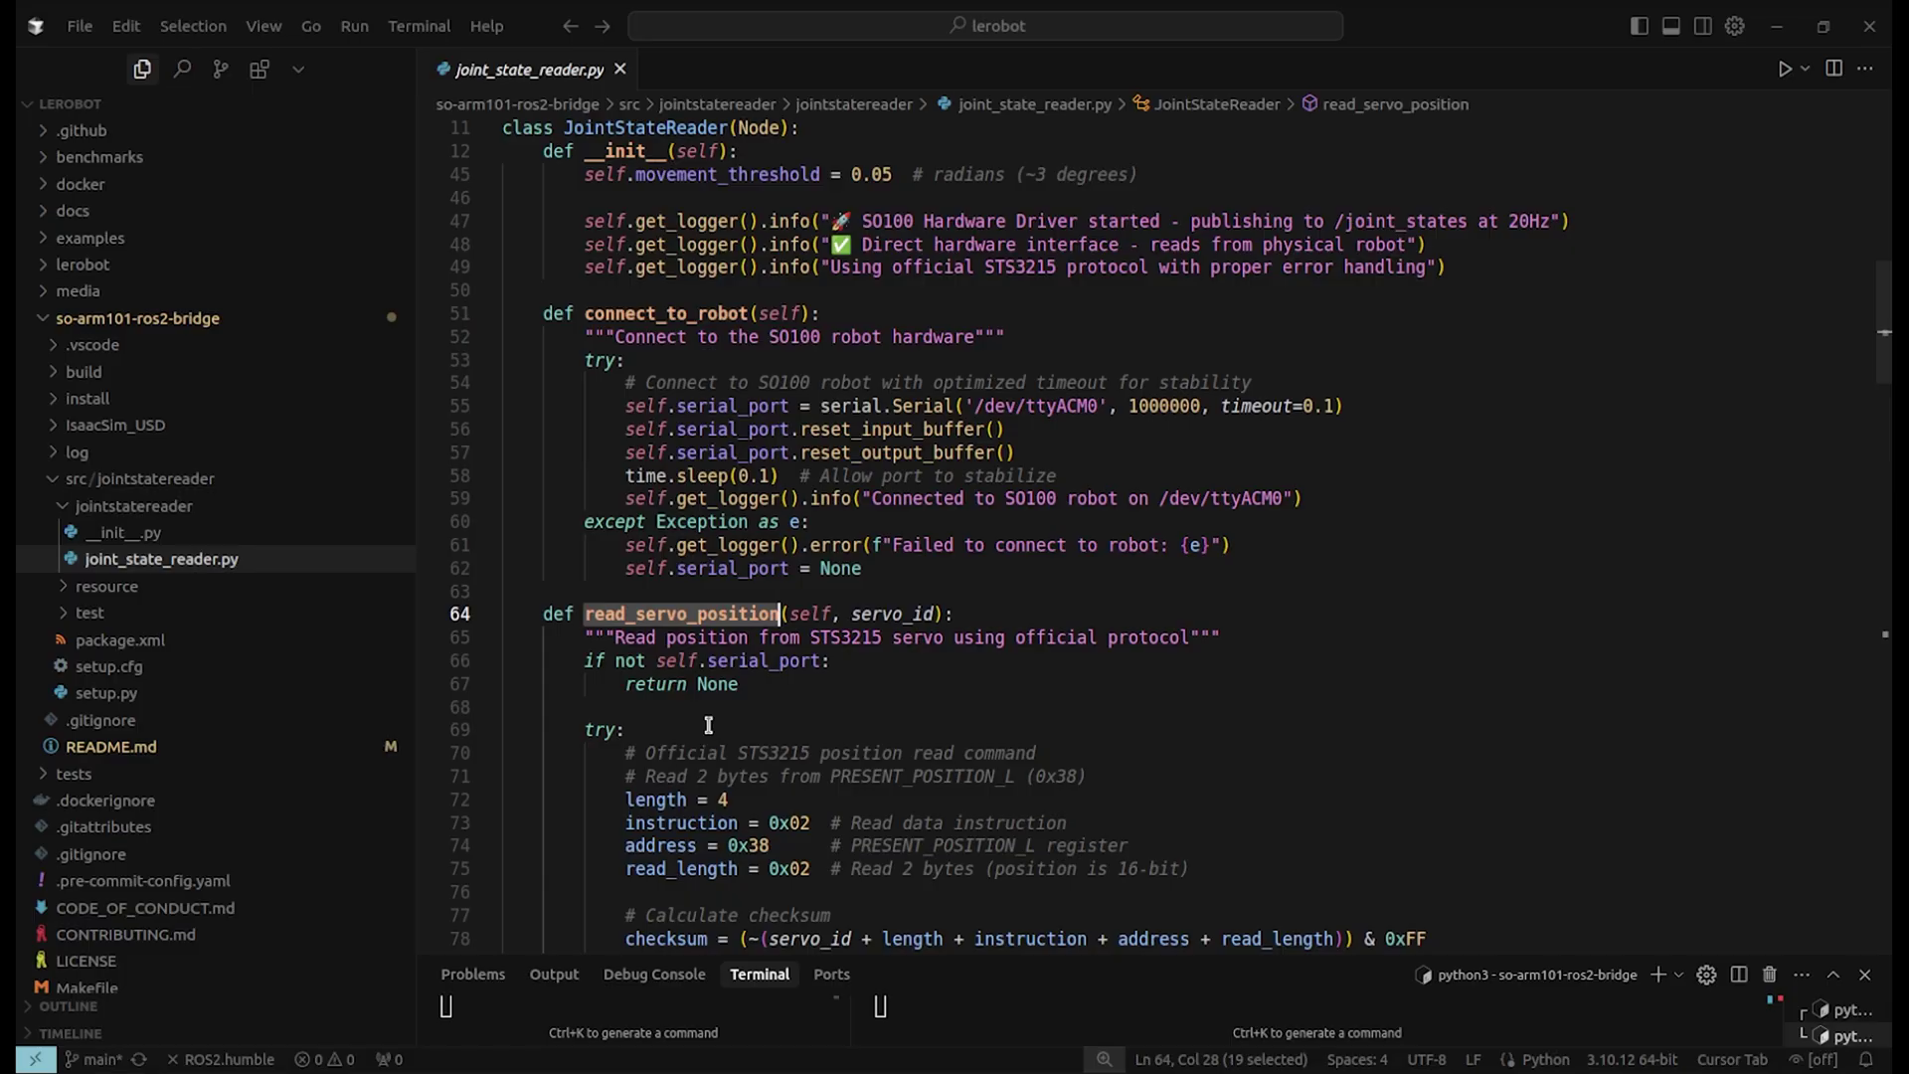
scroll(709, 725, "down", 4)
left_click_drag(1194, 614, 433, 469)
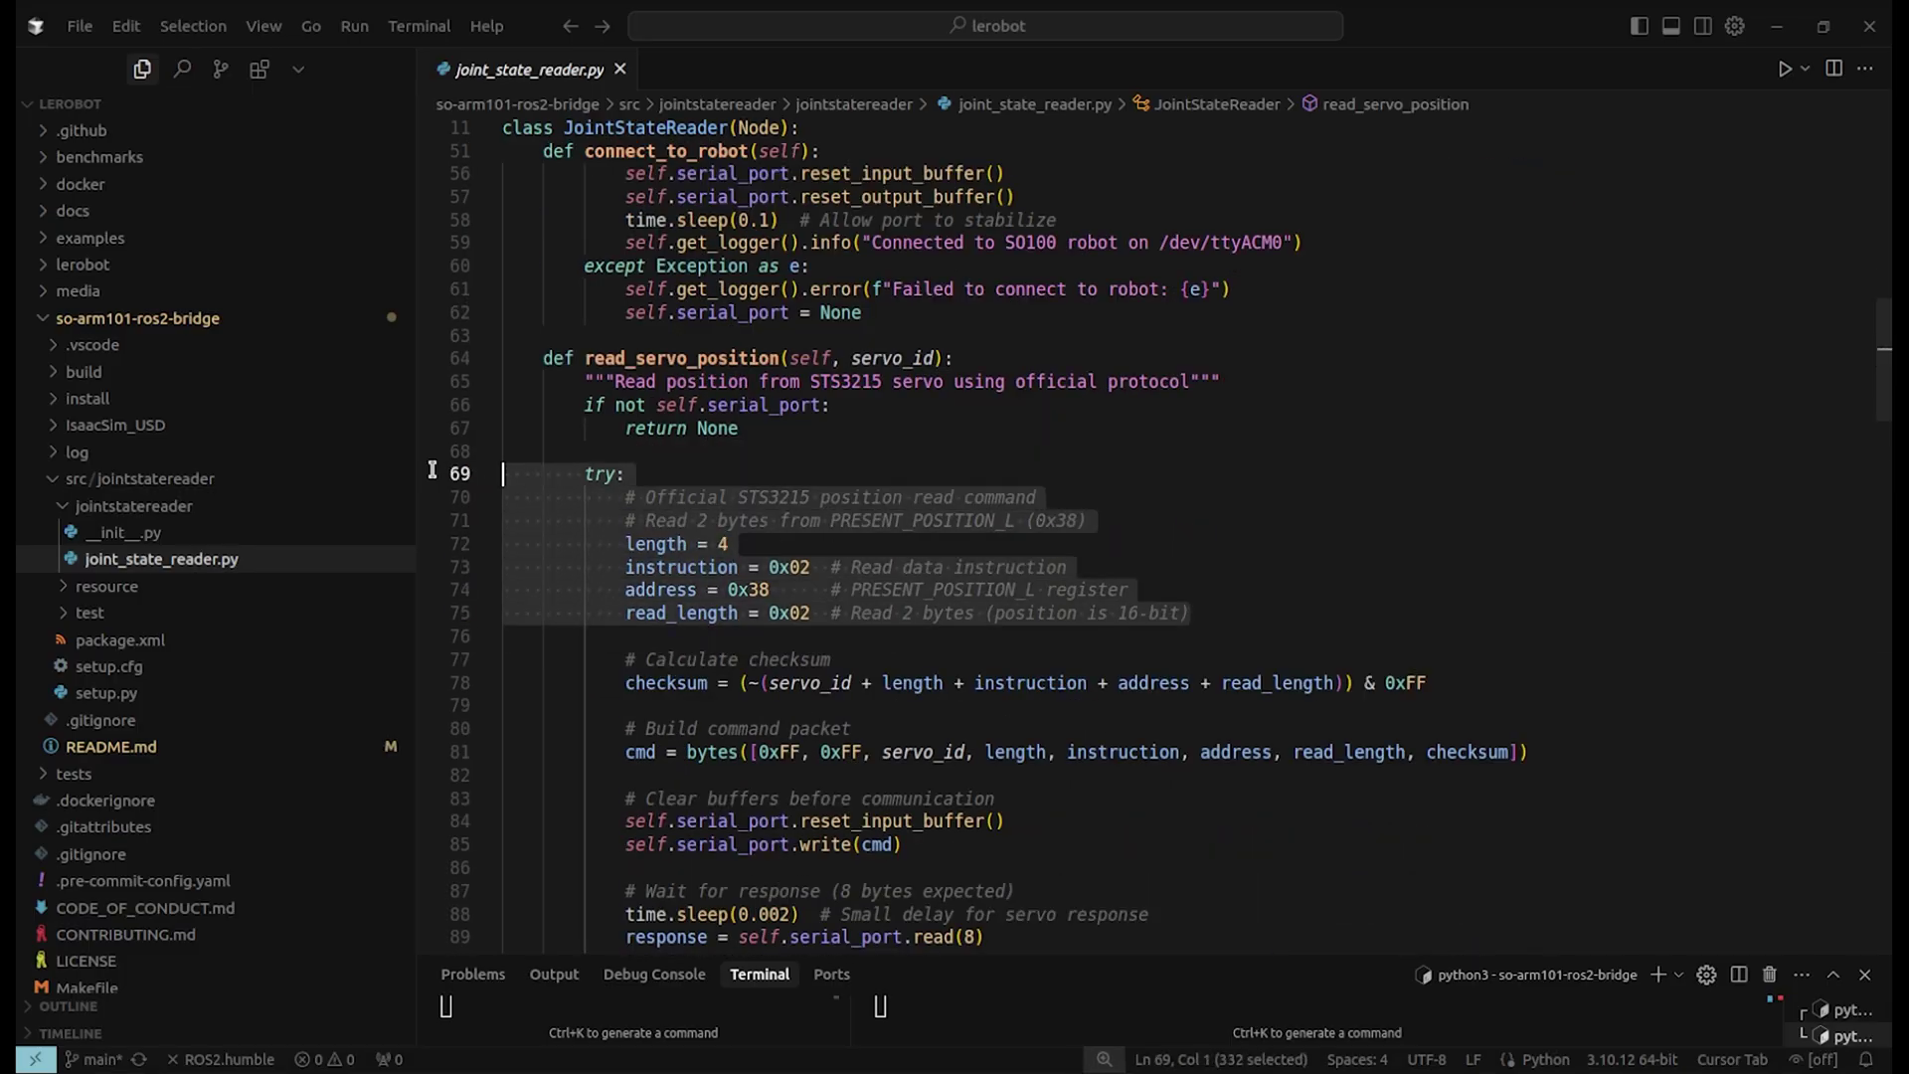
key("End")
Read through the response validation, ticks_to_radians and read_and_publish code in the rest of joint_state_reader.py
scroll(735, 691, "down", 4)
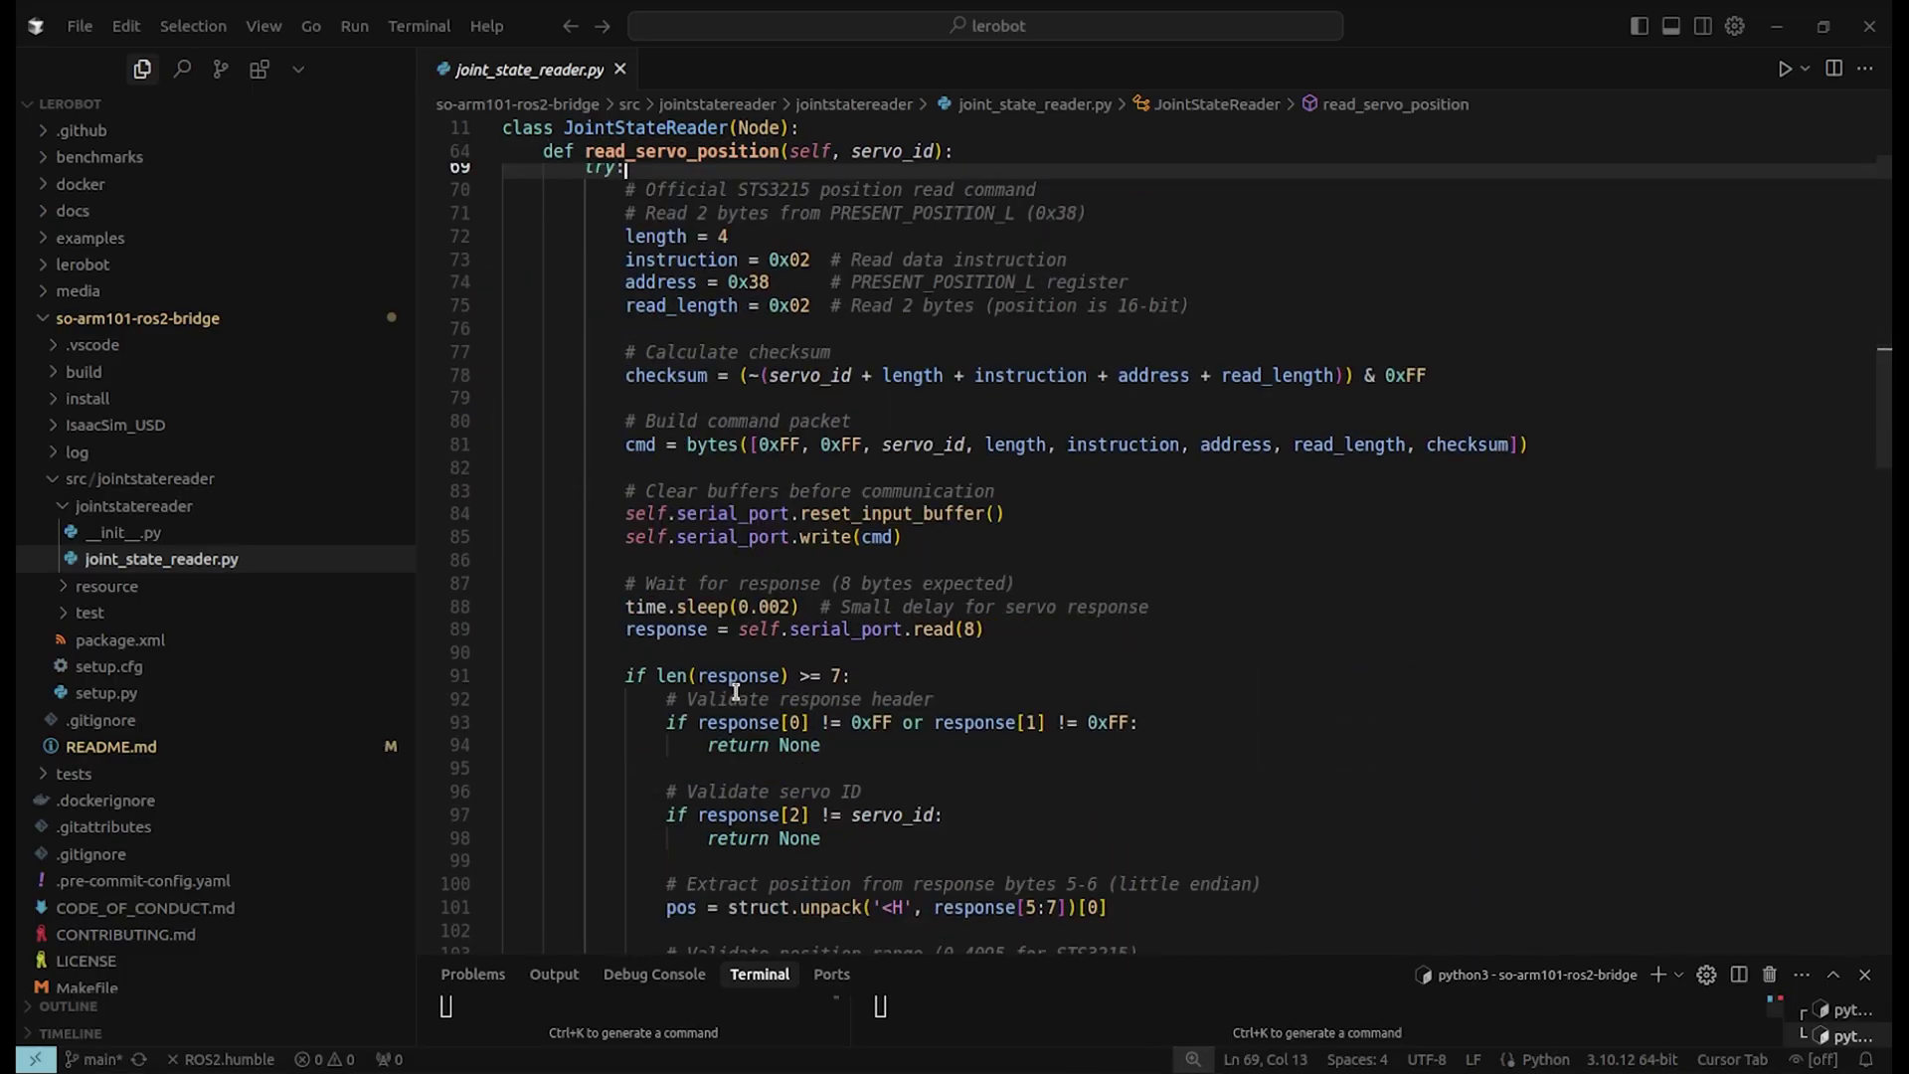
scroll(735, 691, "down", 12)
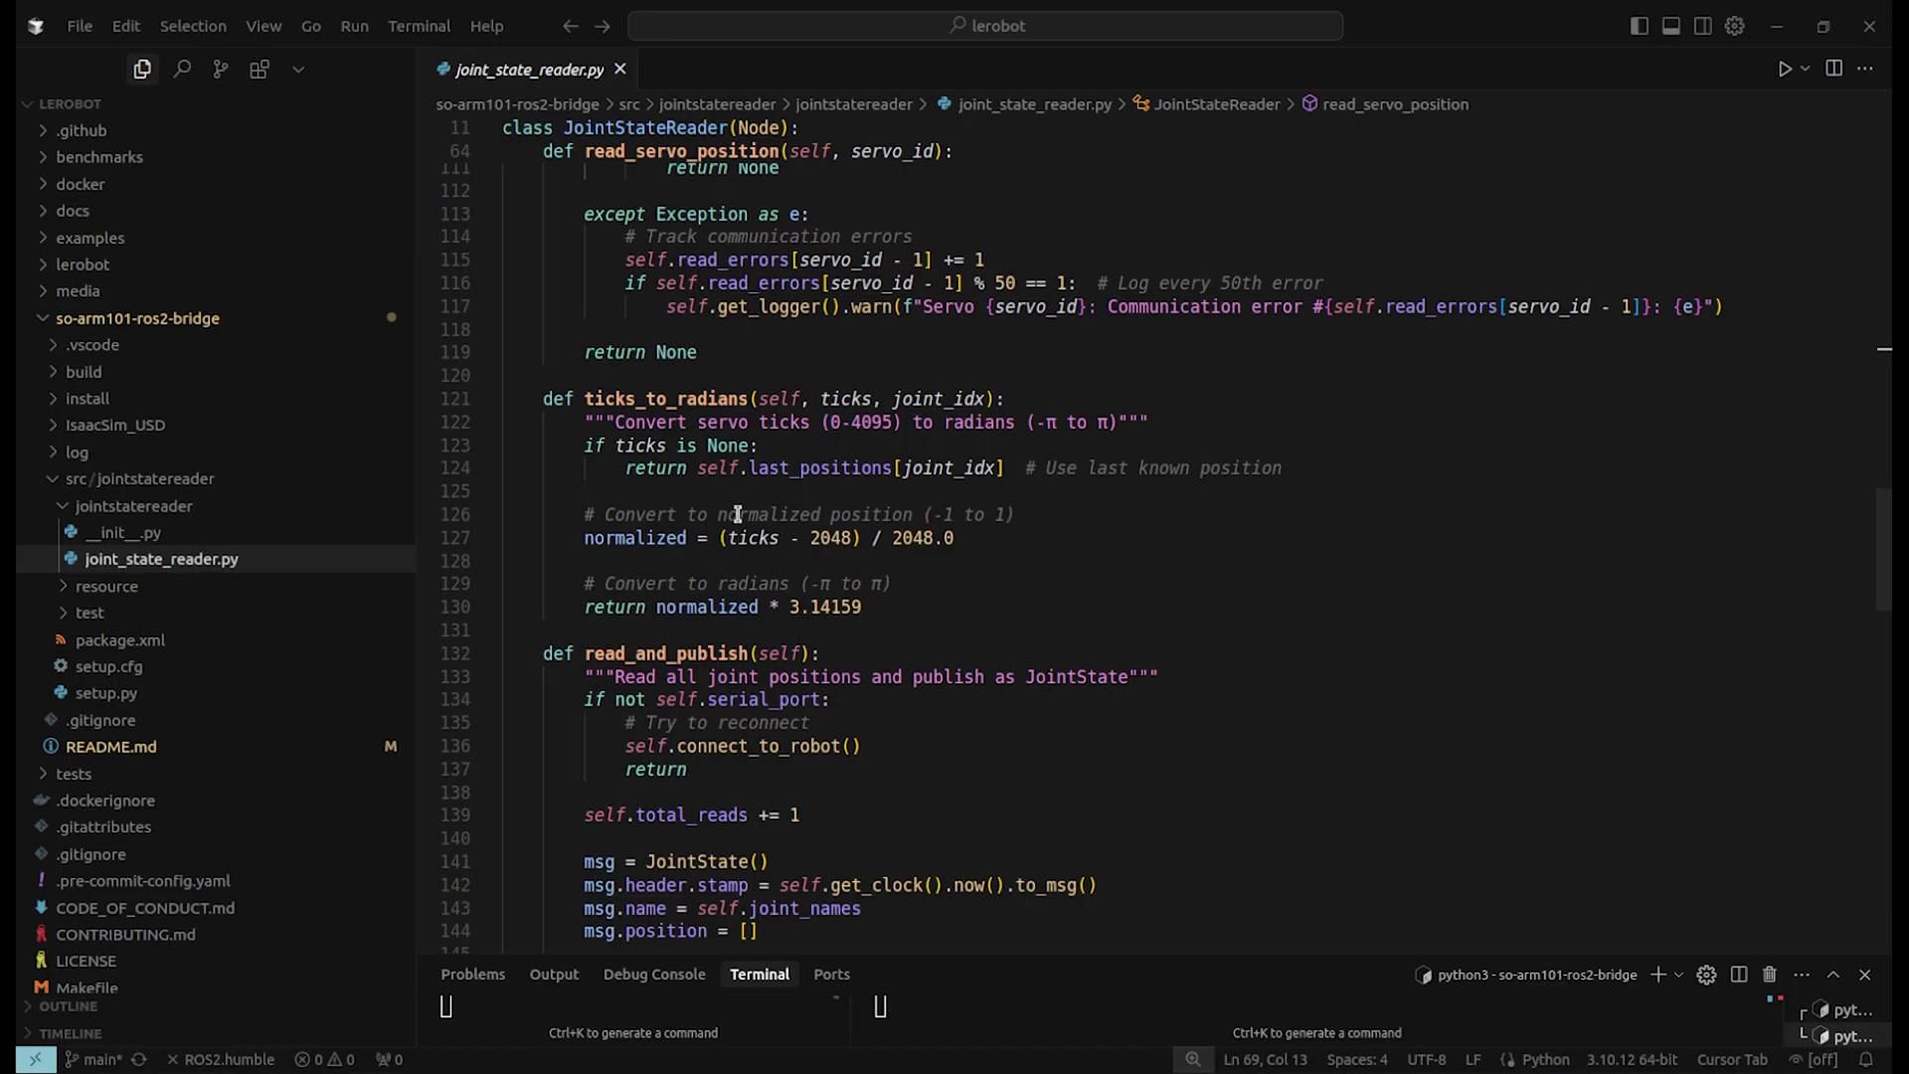
scroll(801, 644, "down", 6)
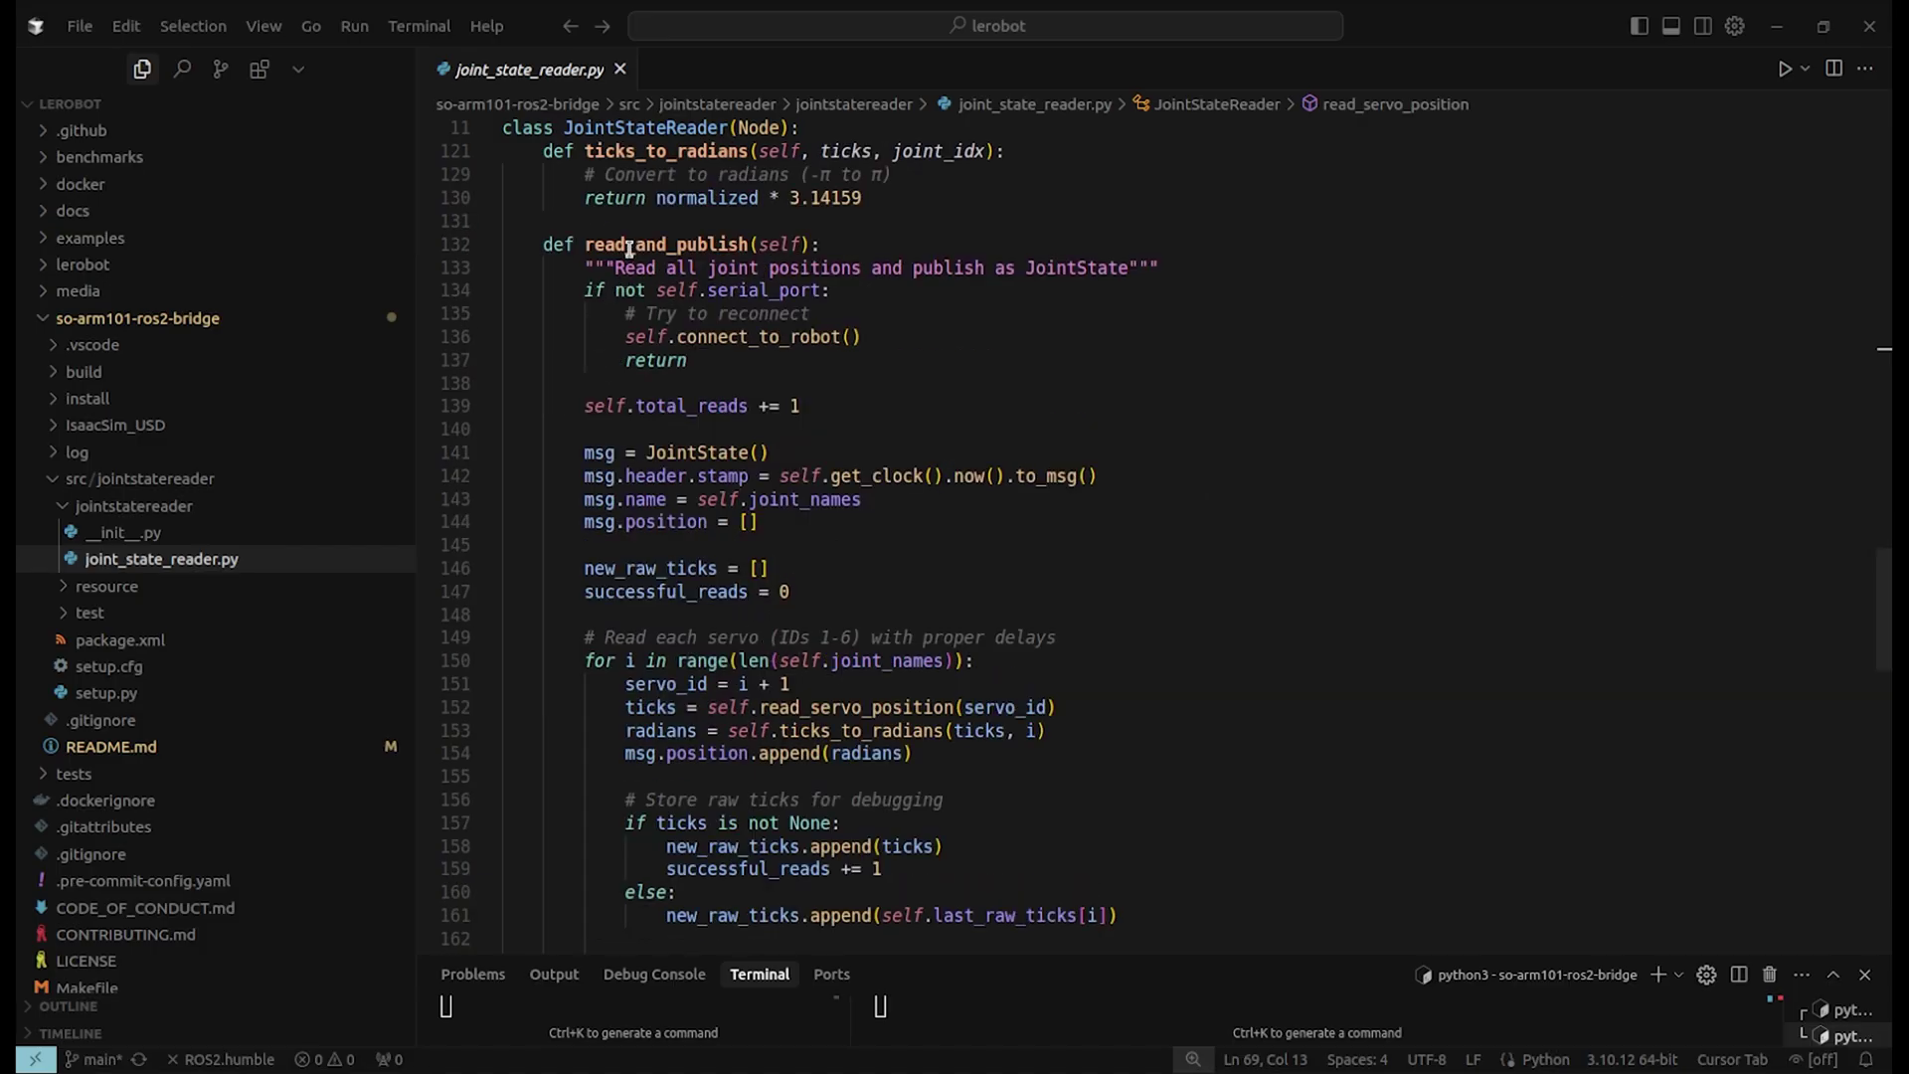
scroll(763, 473, "down", 15)
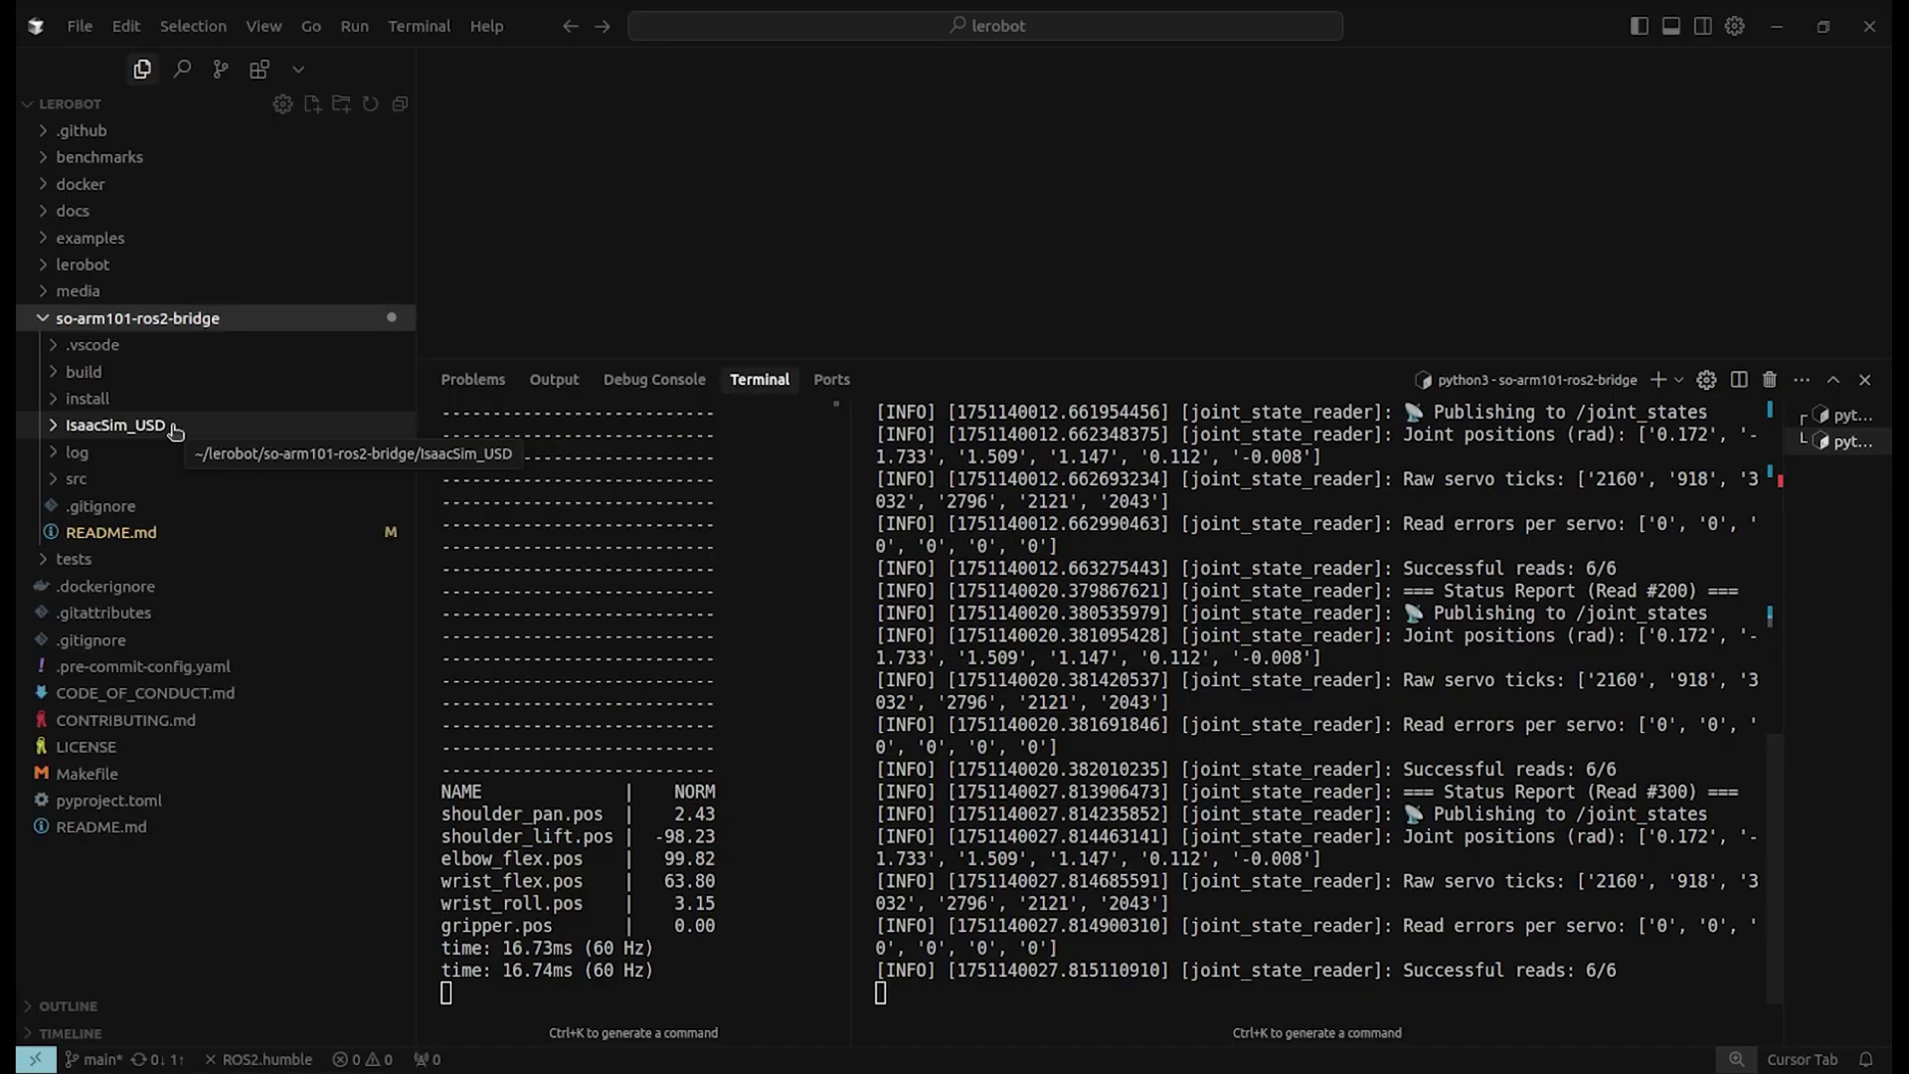
Copy the Isaac Sim relay command from the tutorial page and run ros2 run topic_tools relay /joint_states /isaac_joint_command in a new split terminal
left_click(174, 428)
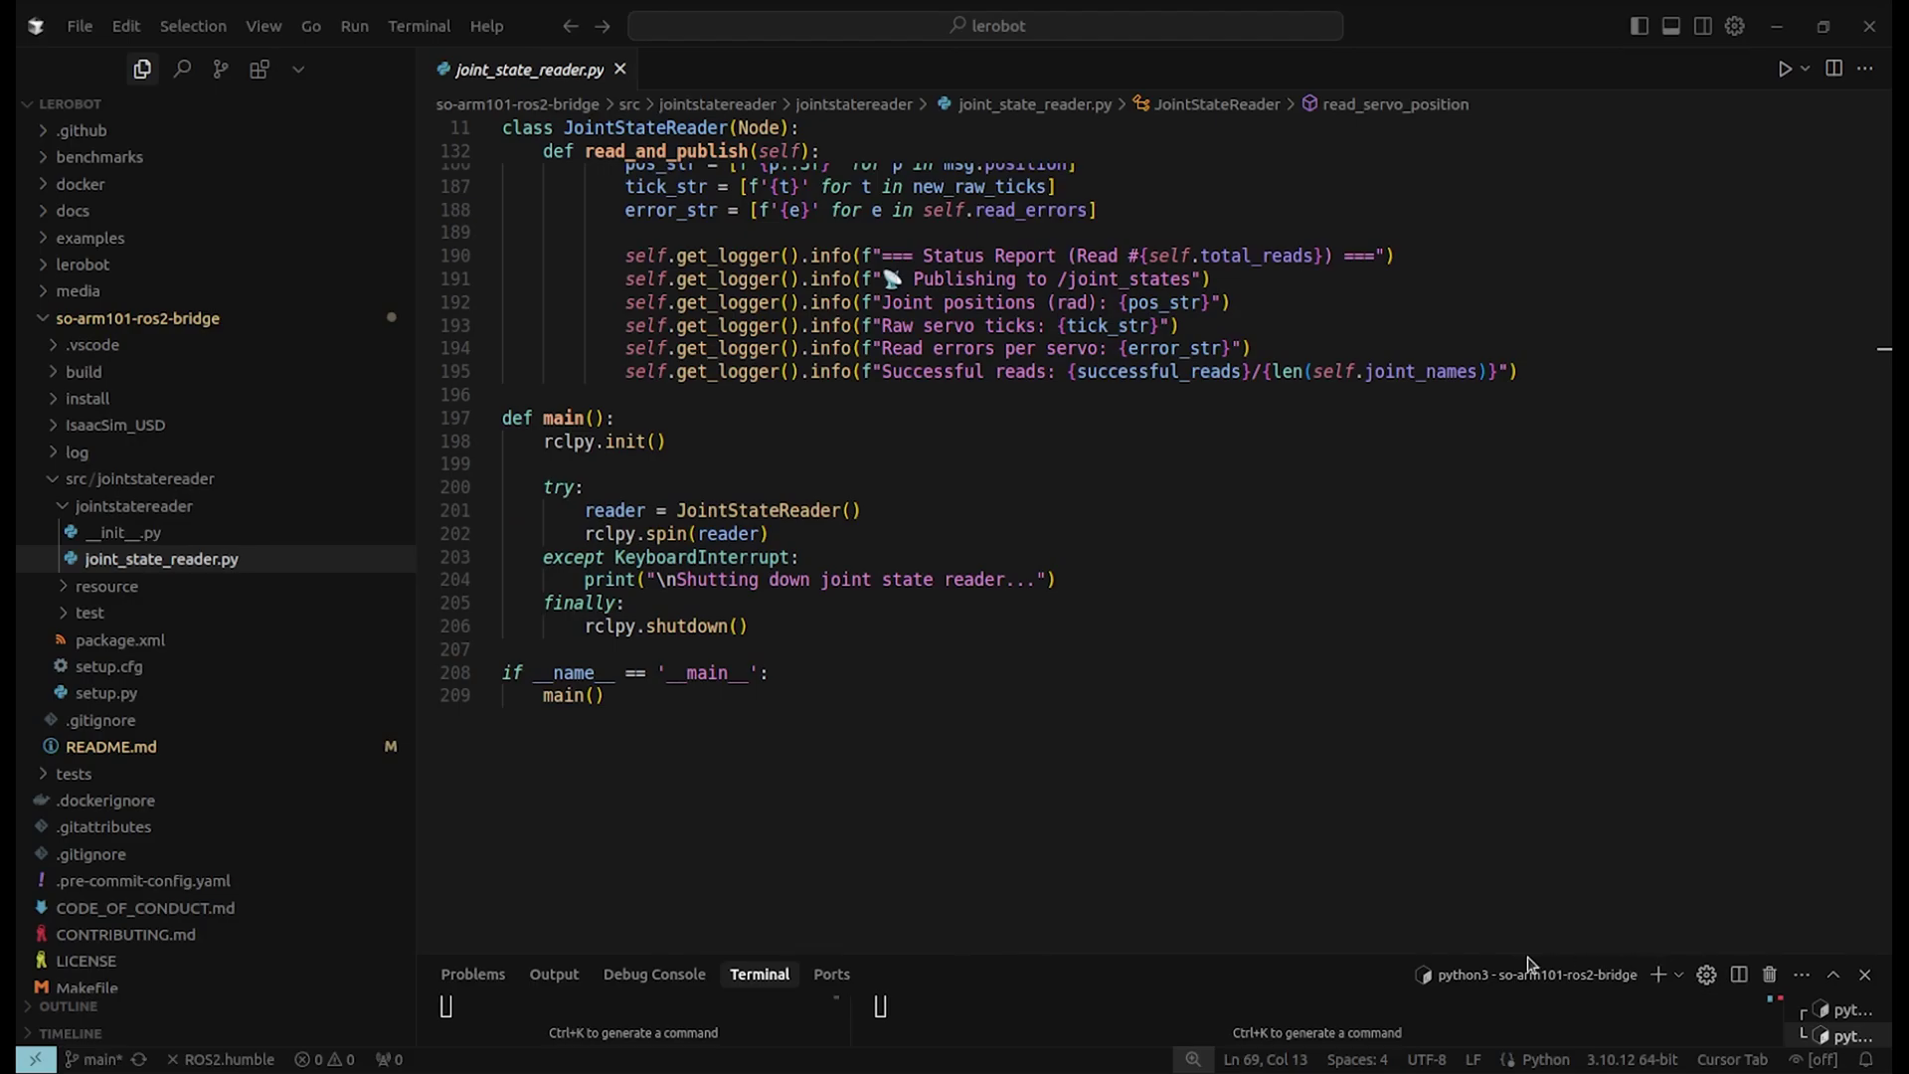
scroll(859, 800, "down", 1)
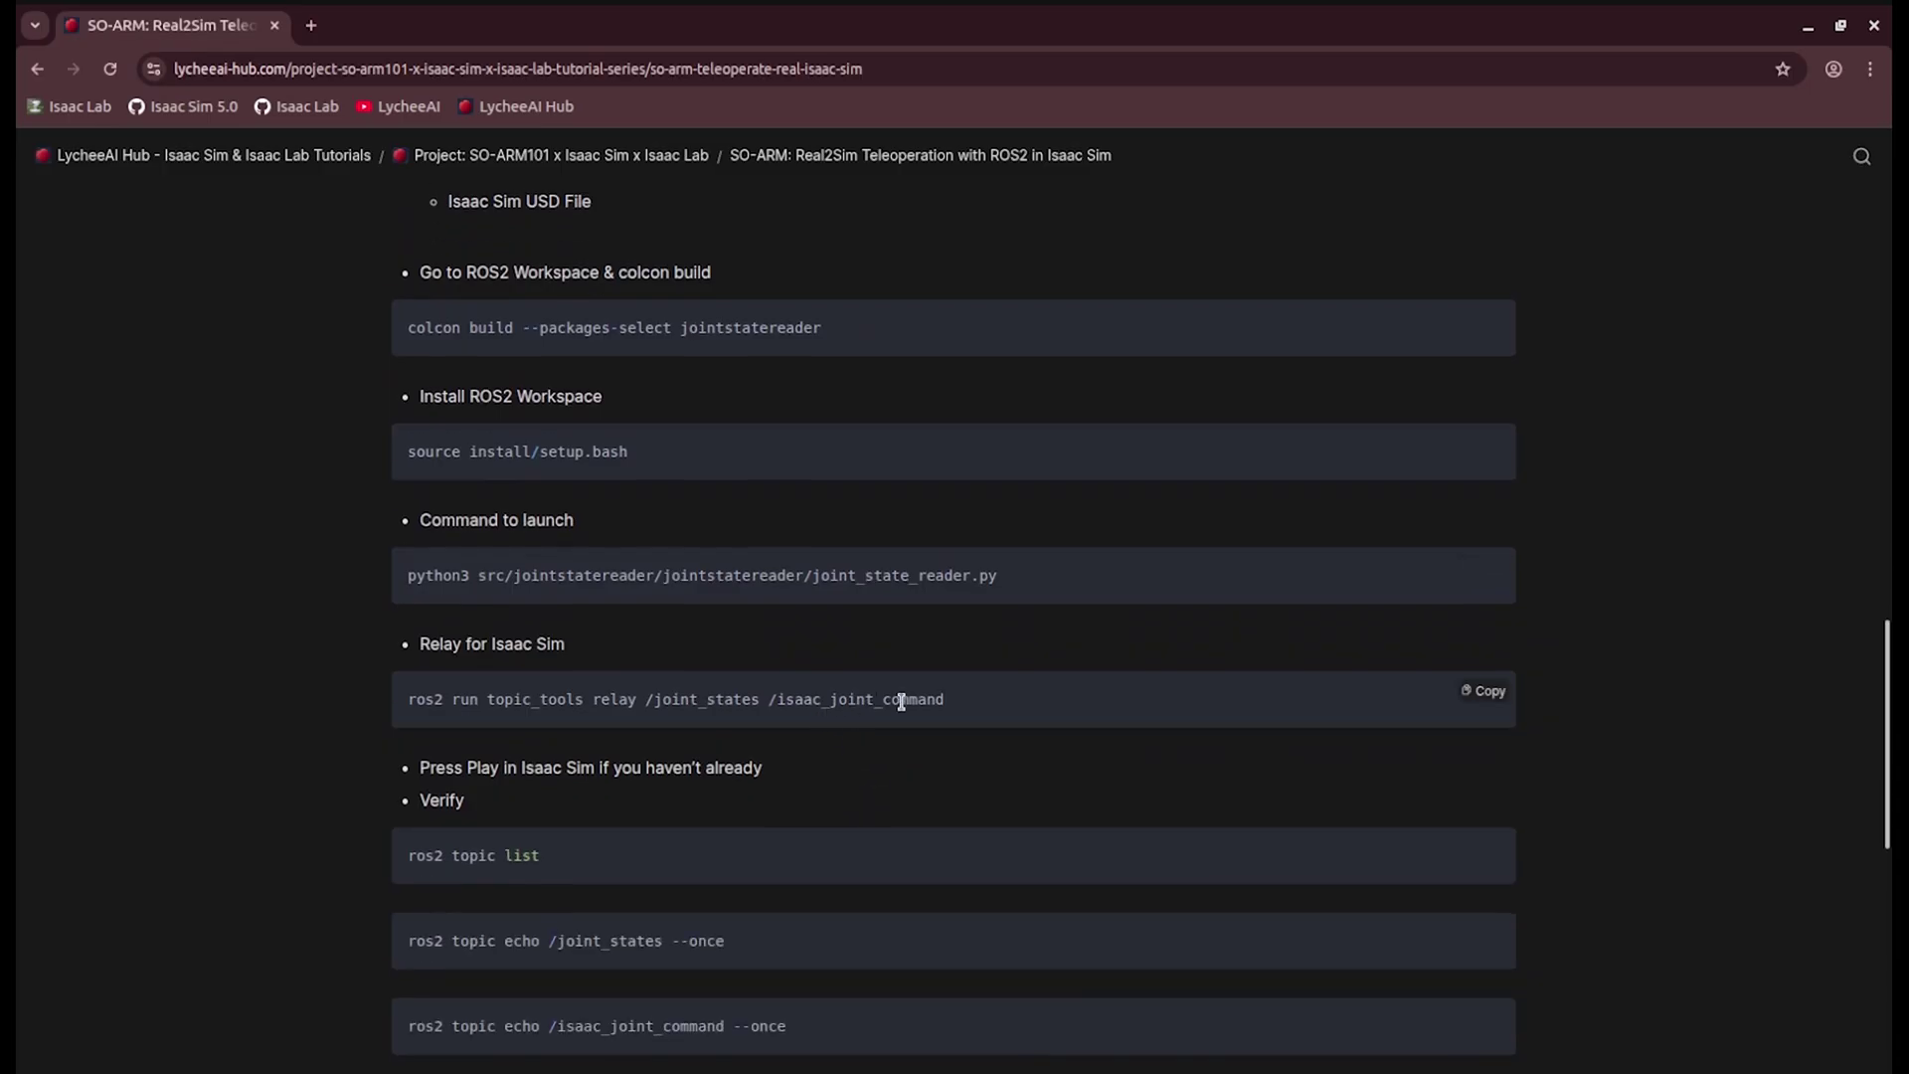
left_click(1483, 700)
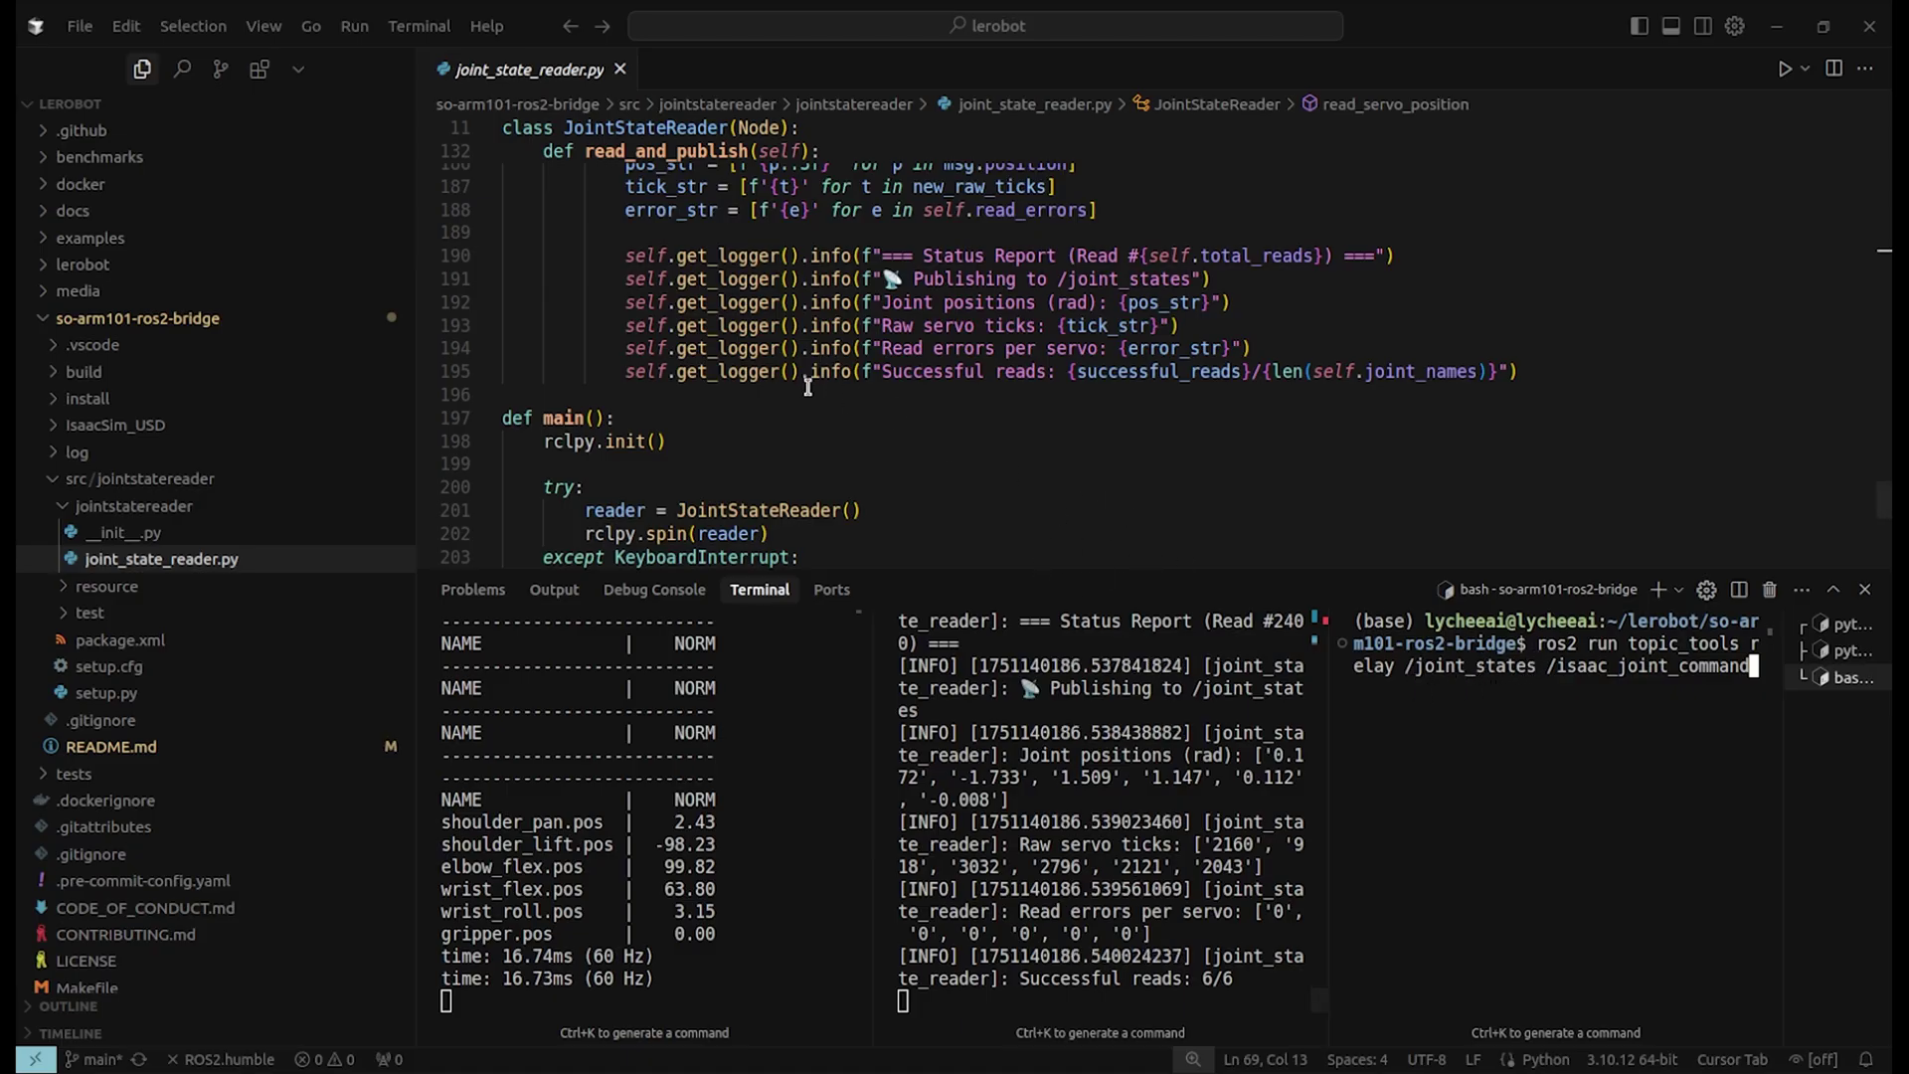
double_click(1730, 665)
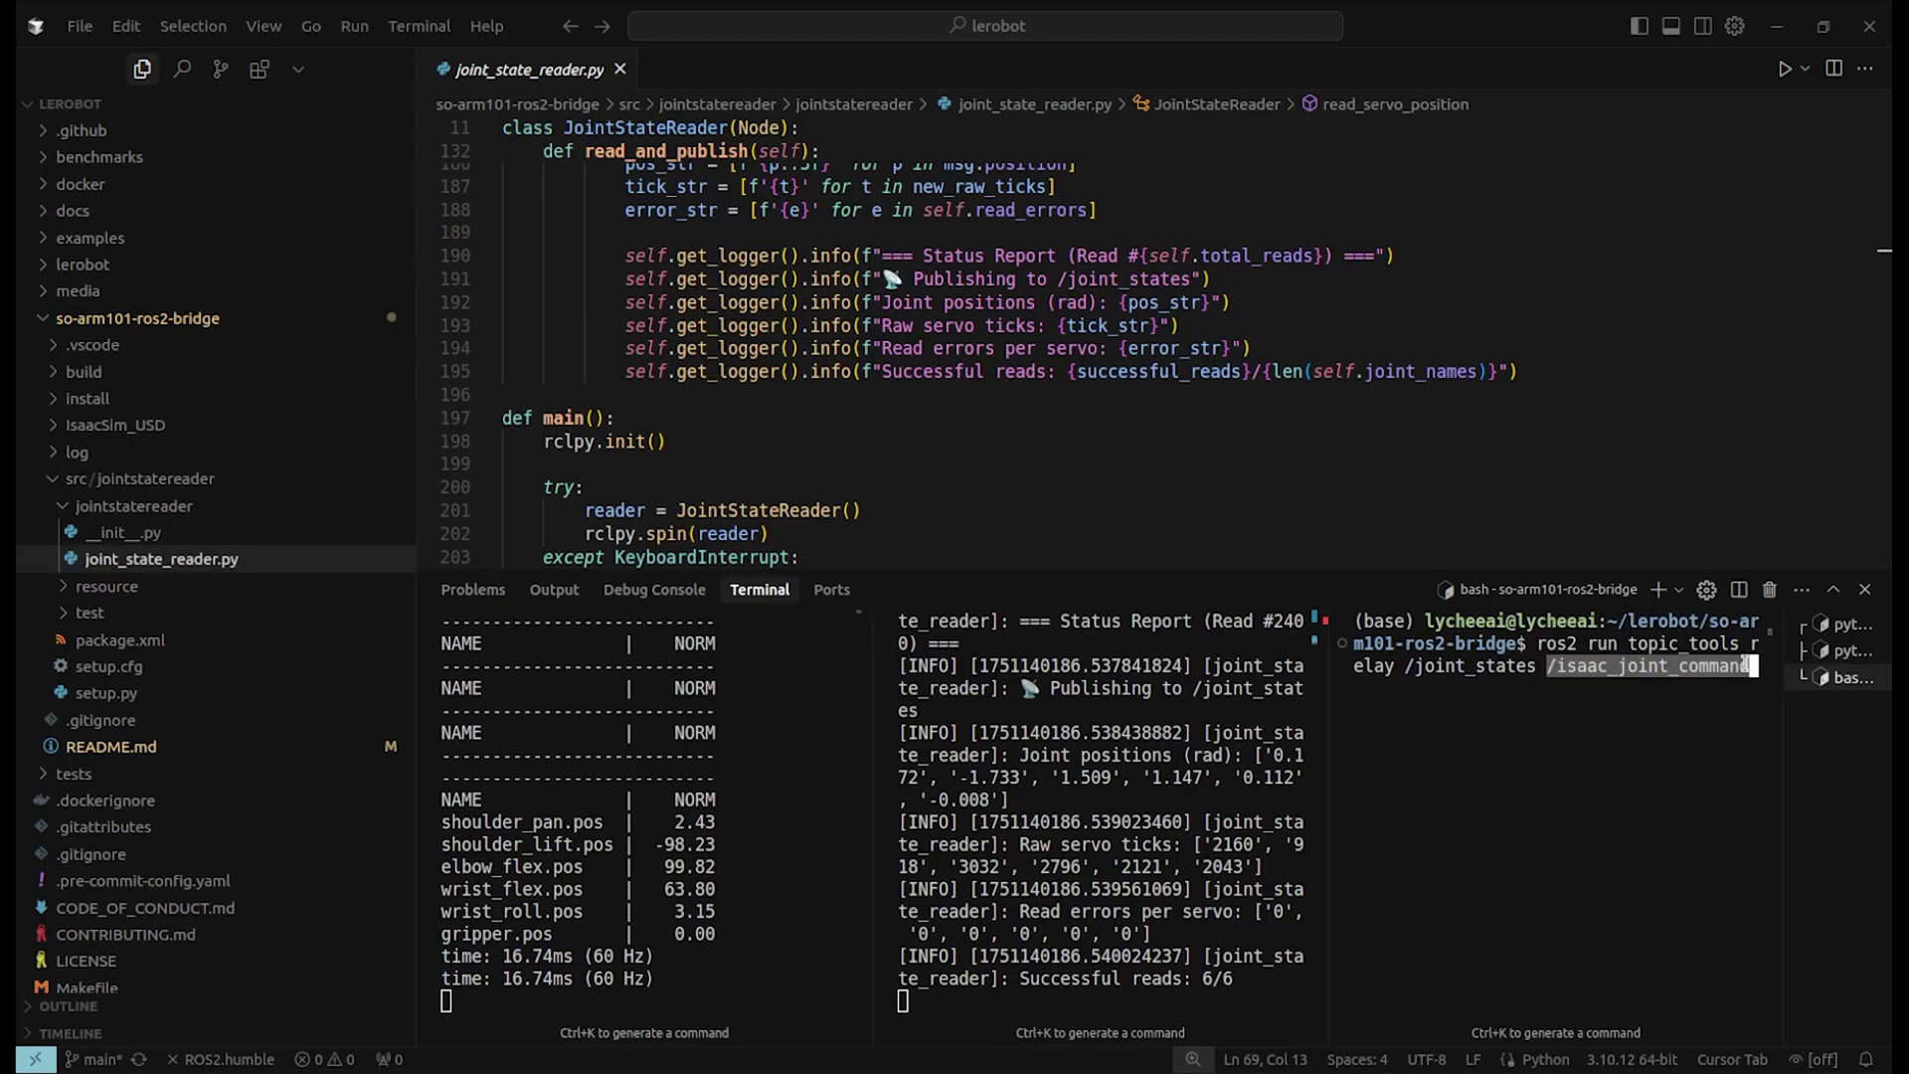
left_click(1738, 691)
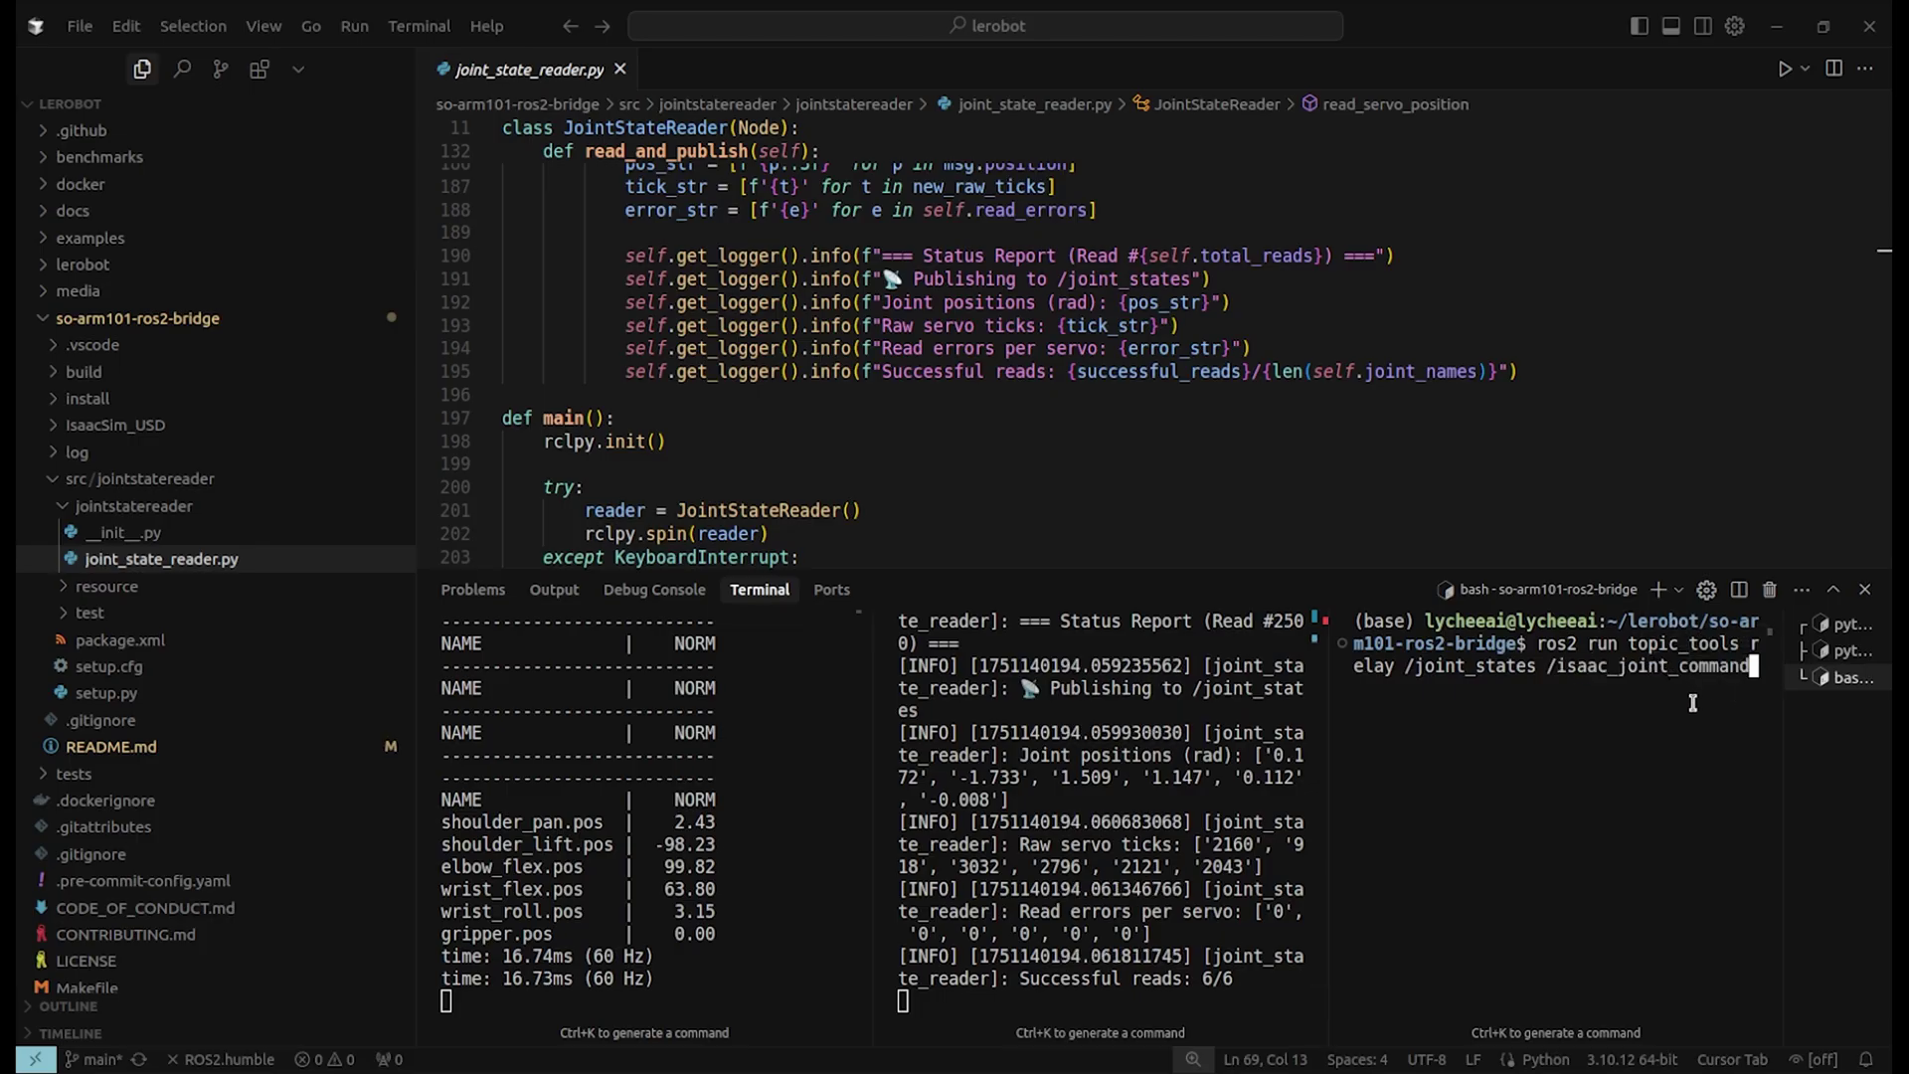
key("Return")
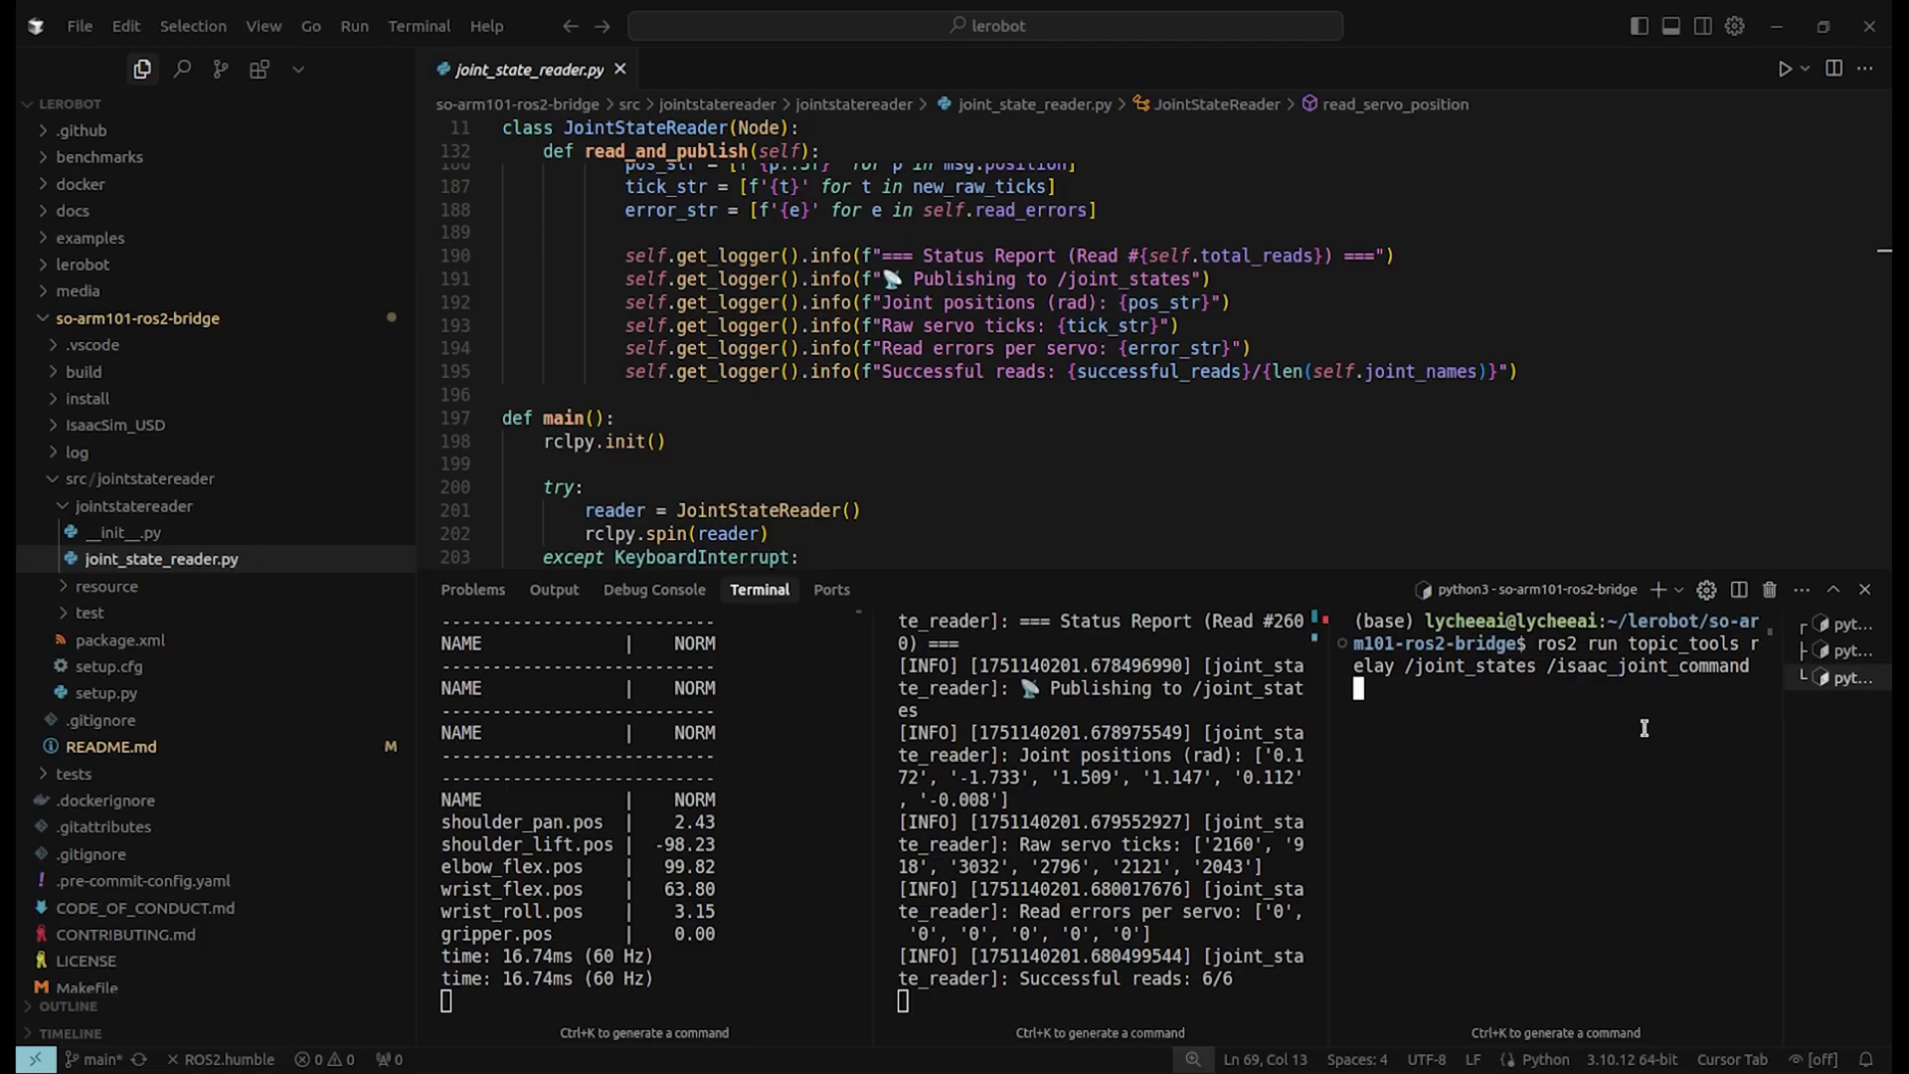
Split off another terminal and look up the three ros2 topic verification commands on the tutorial page
left_click(1739, 591)
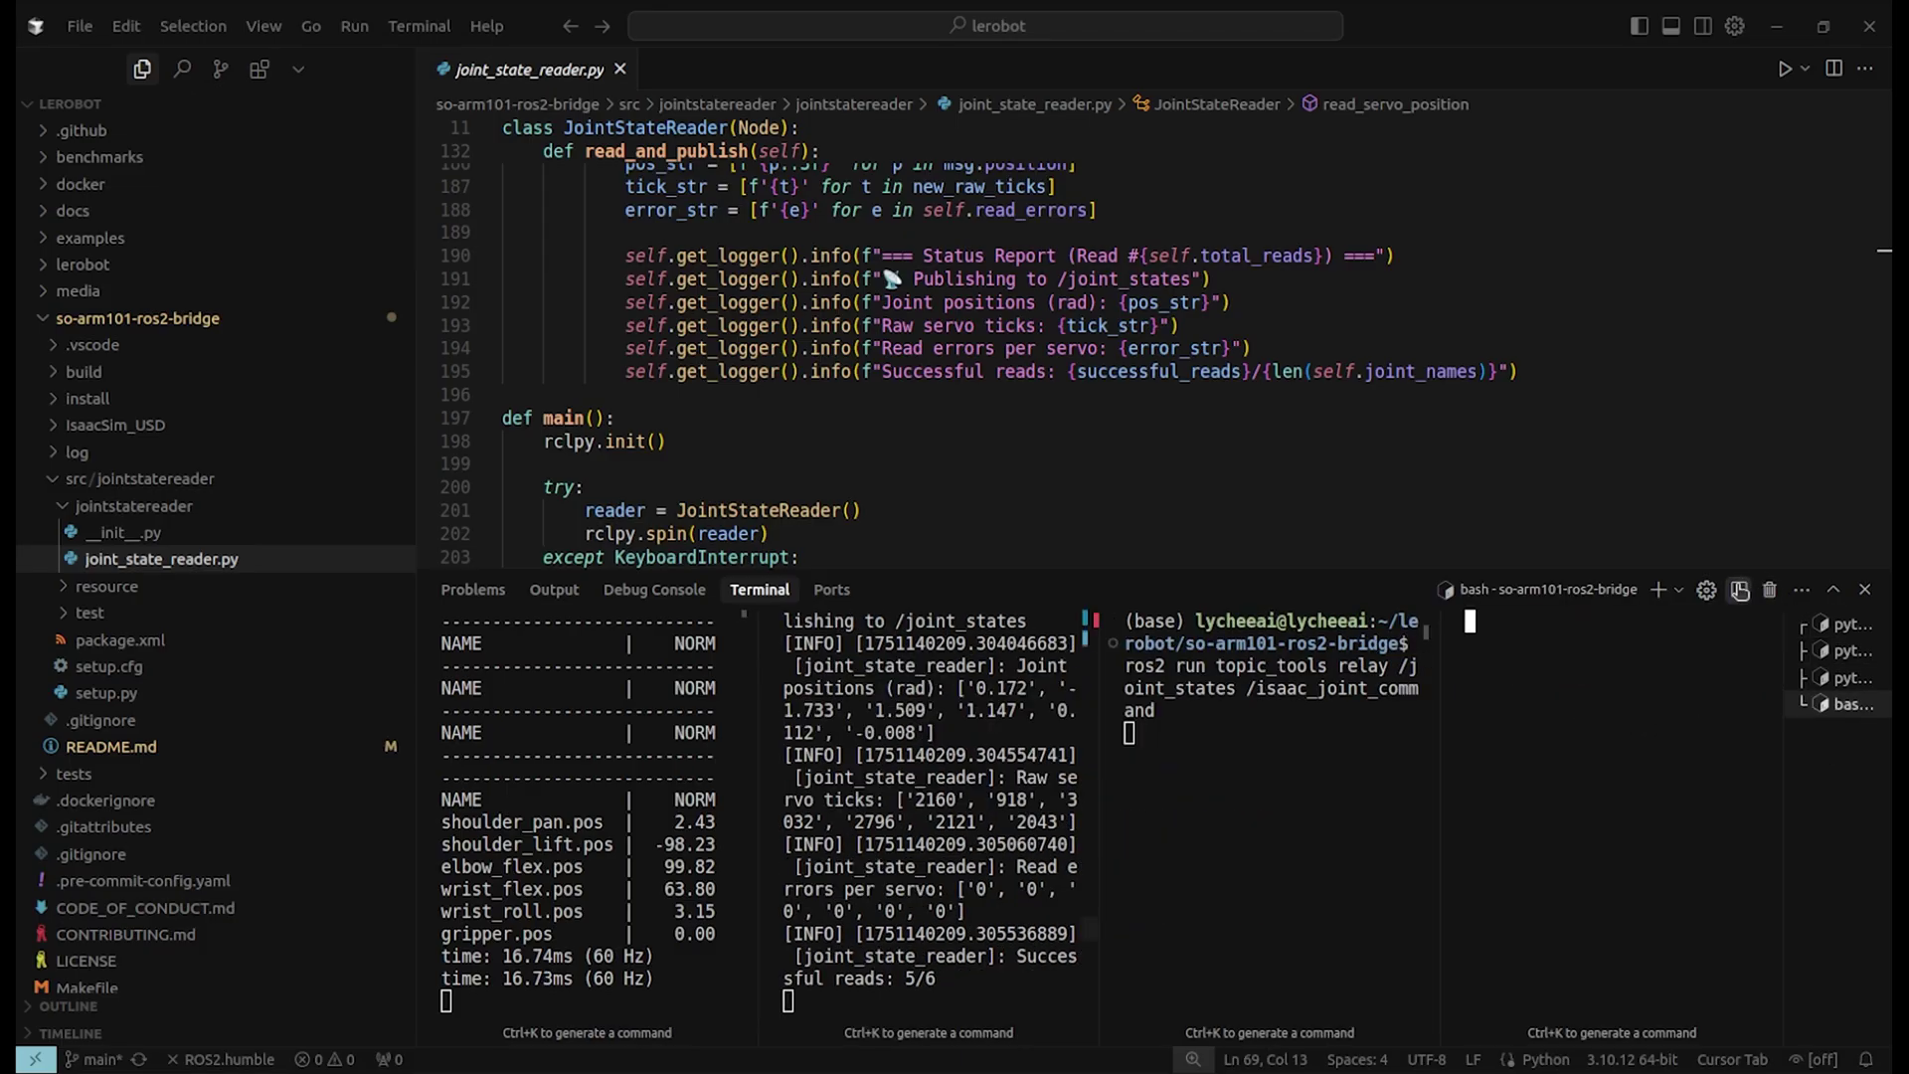
key("alt+Tab")
left_click_drag(397, 555, 845, 795)
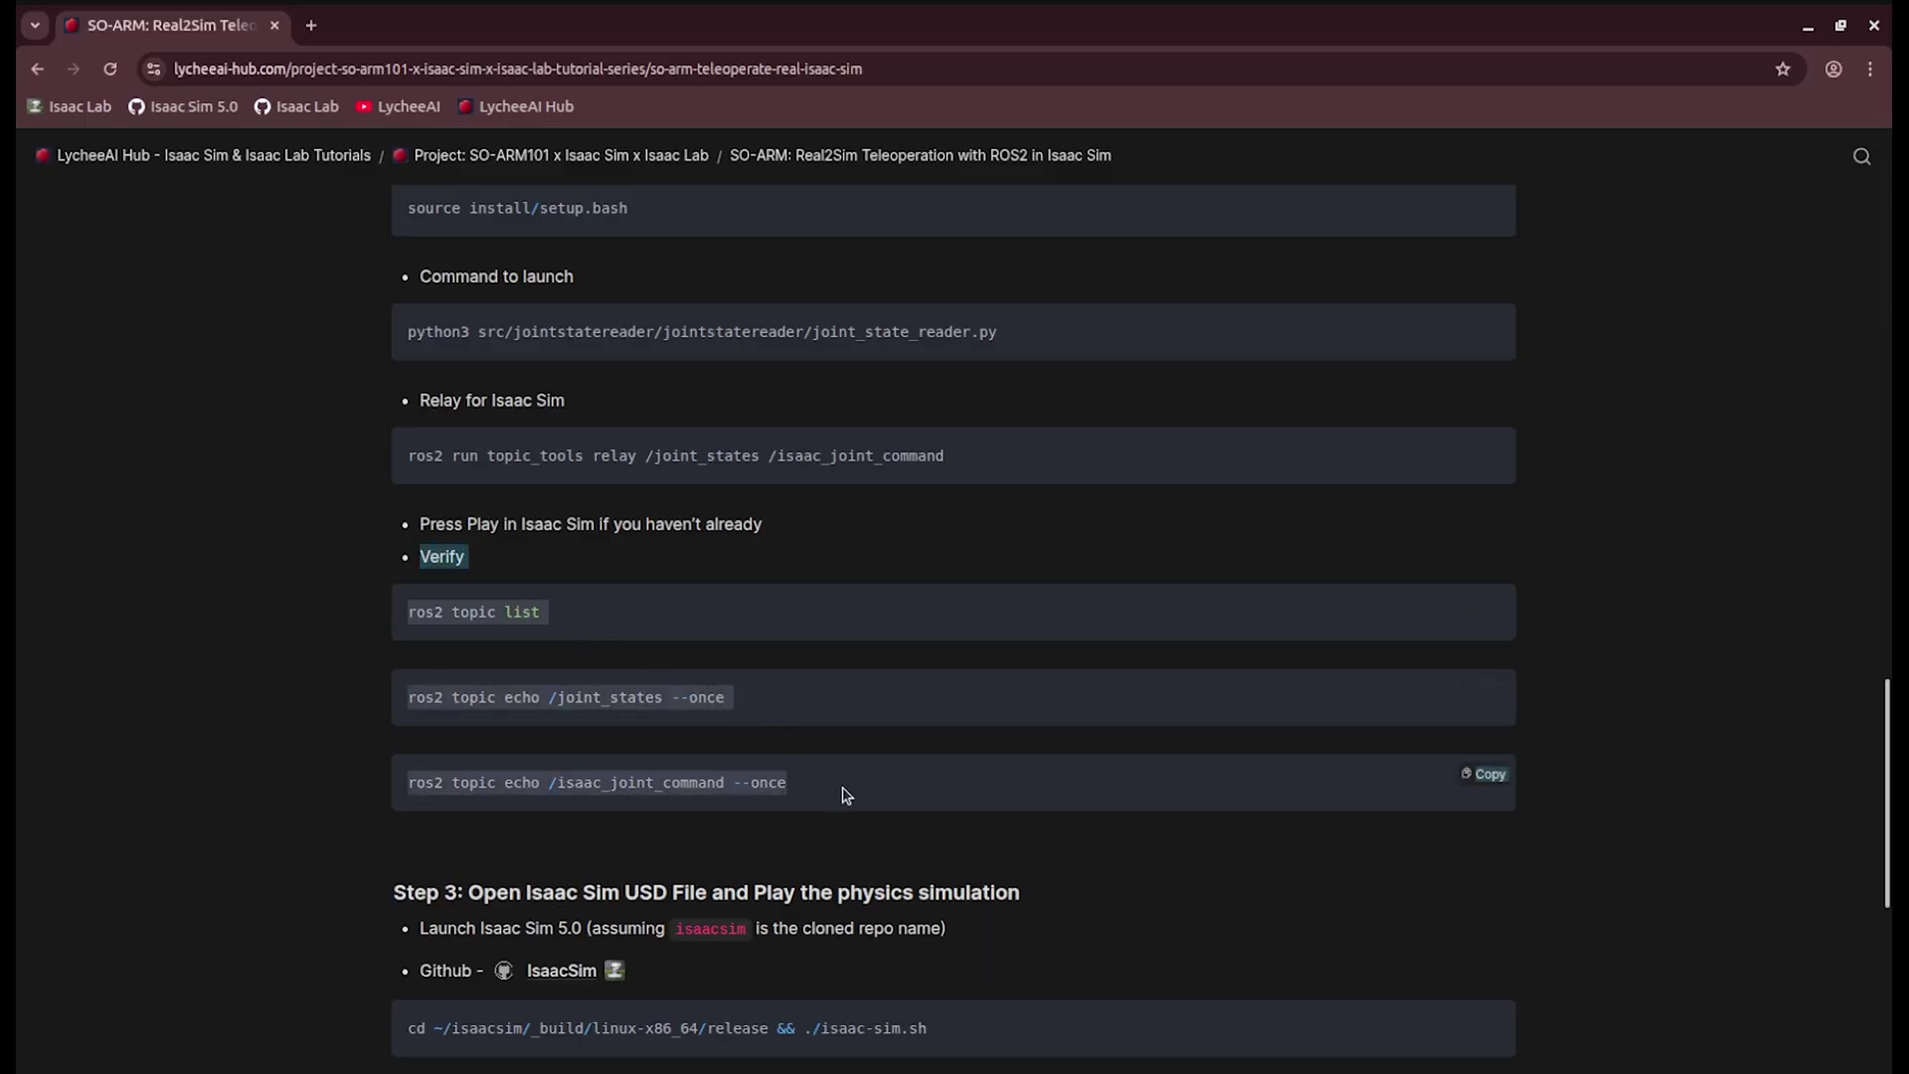
left_click(761, 789)
Copy the Isaac Sim 5.0 launch command from Step 3 of the tutorial page and launch Isaac Sim with it
scroll(503, 683, "down", 4)
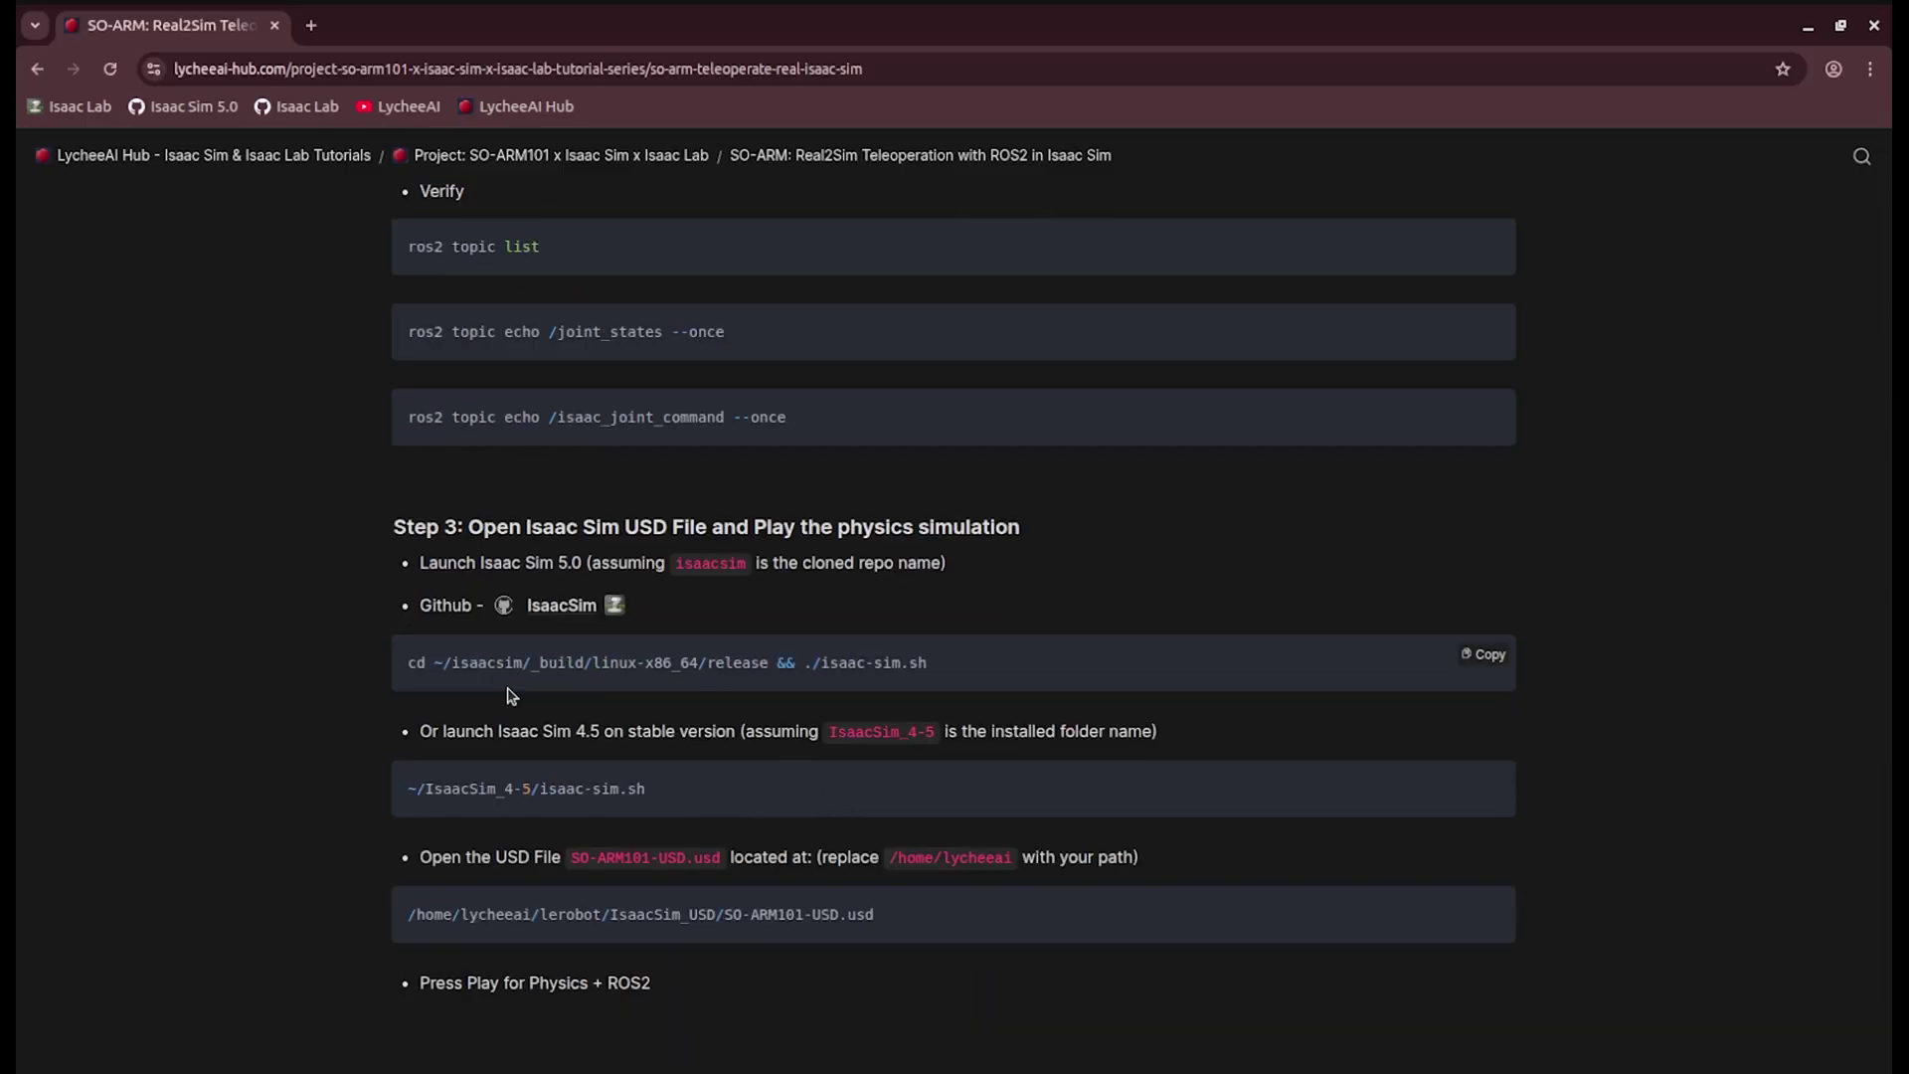
scroll(512, 696, "down", 1)
scroll(510, 425, "up", 1)
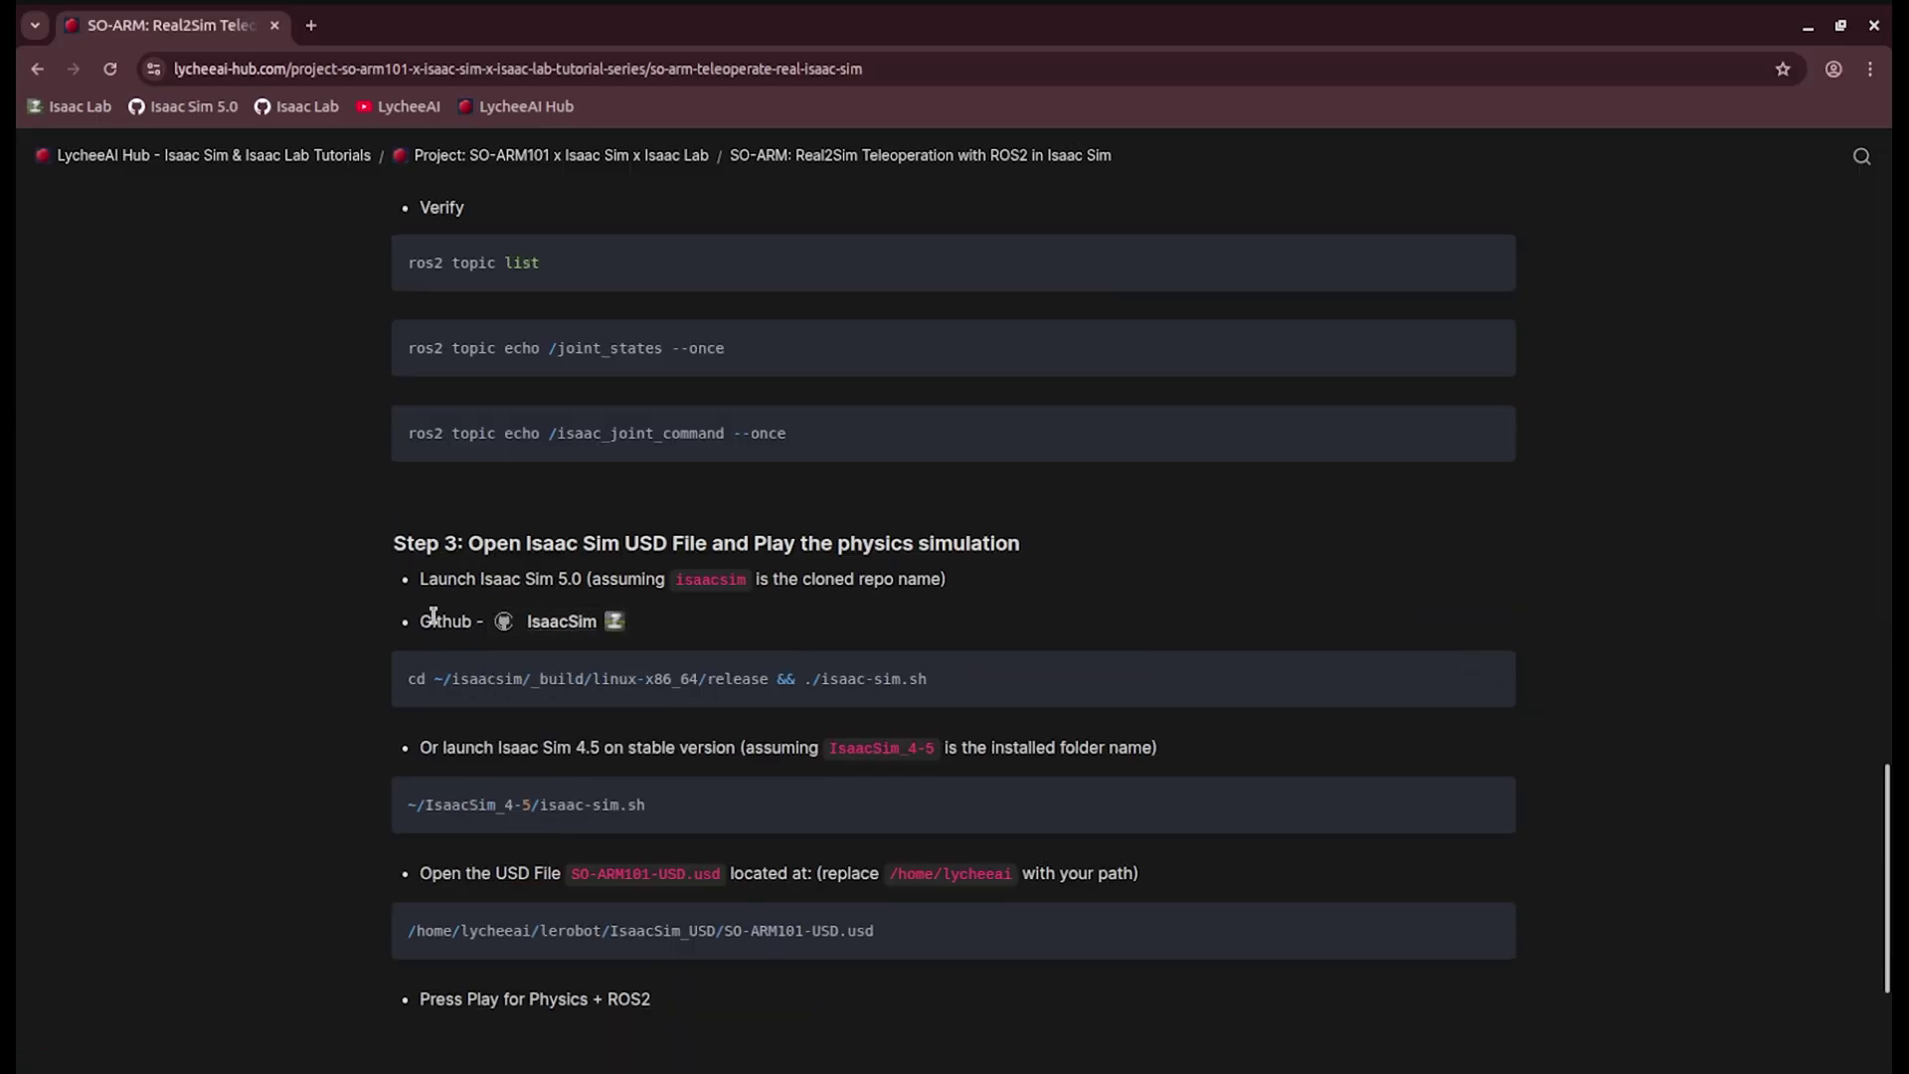
mouse_move(582, 631)
left_click_drag(810, 678, 965, 684)
left_click(991, 692)
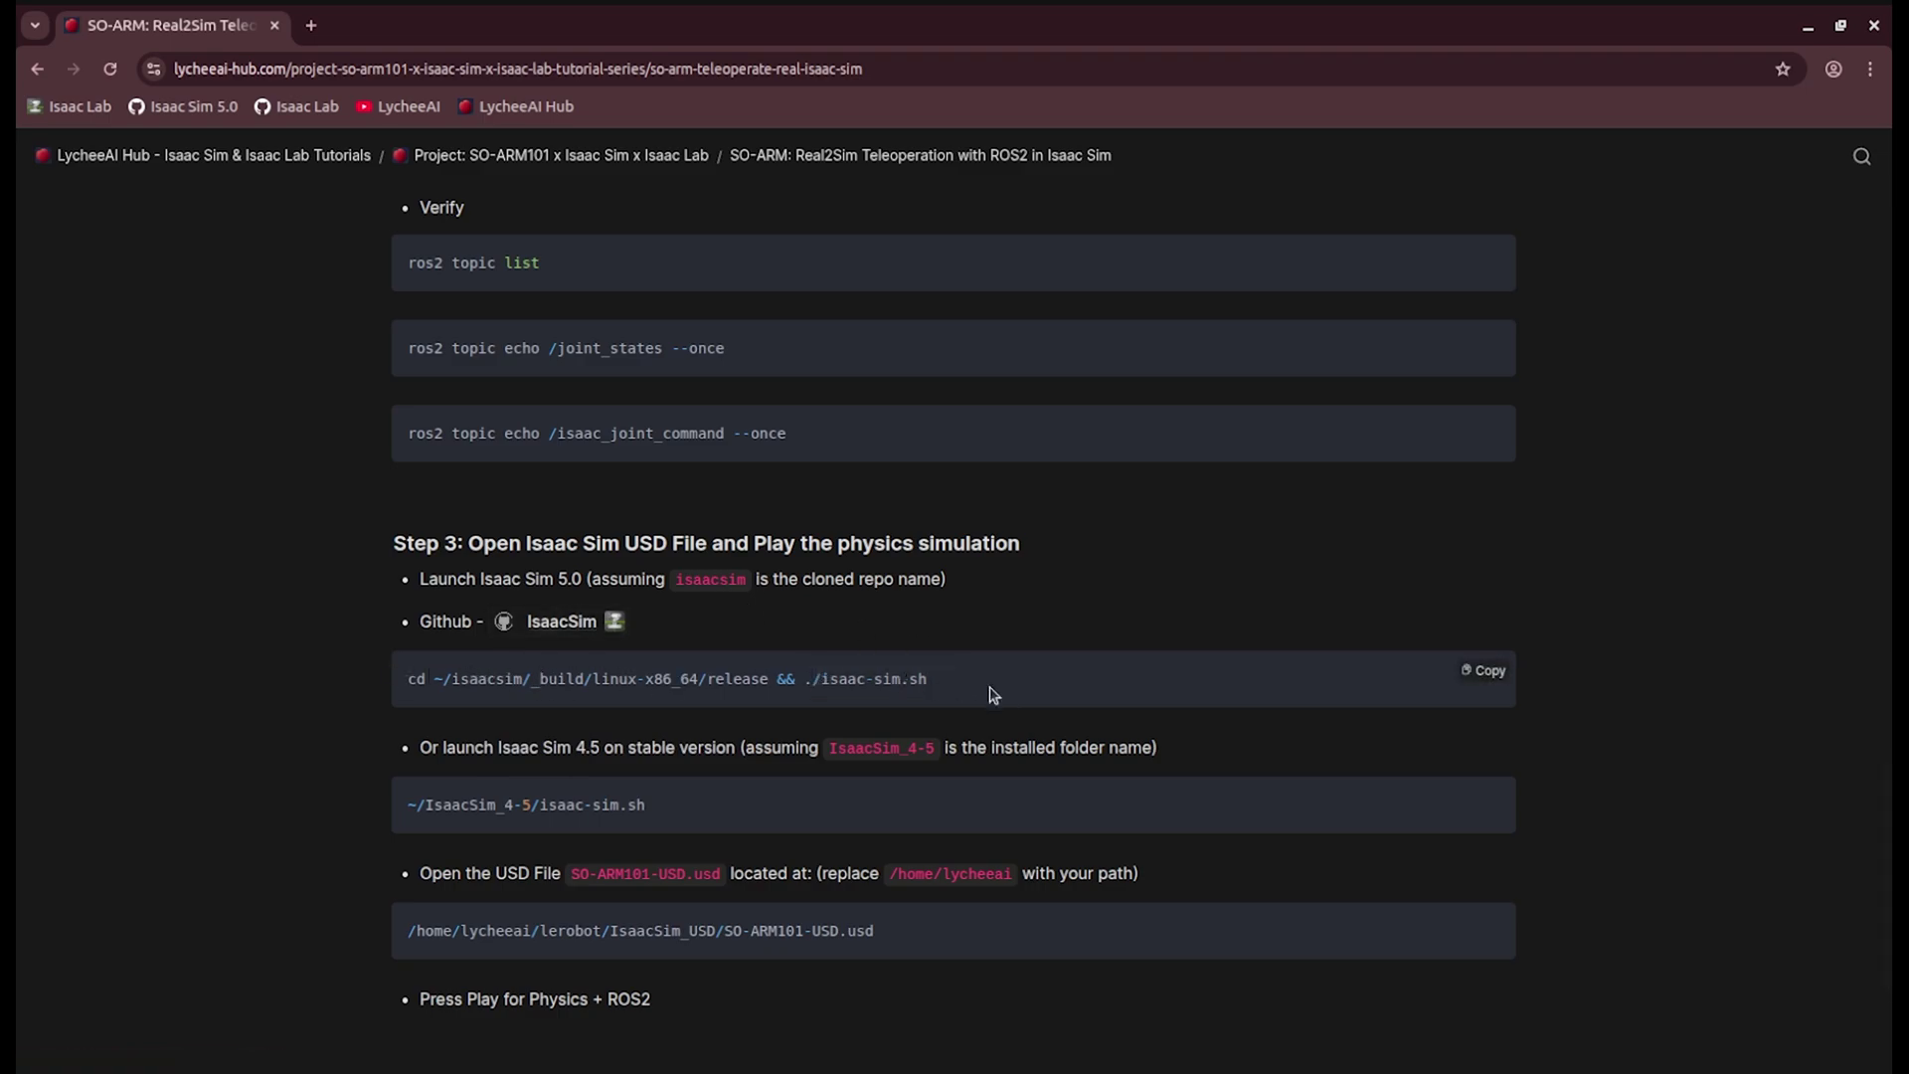
left_click_drag(769, 680, 717, 681)
left_click(1476, 671)
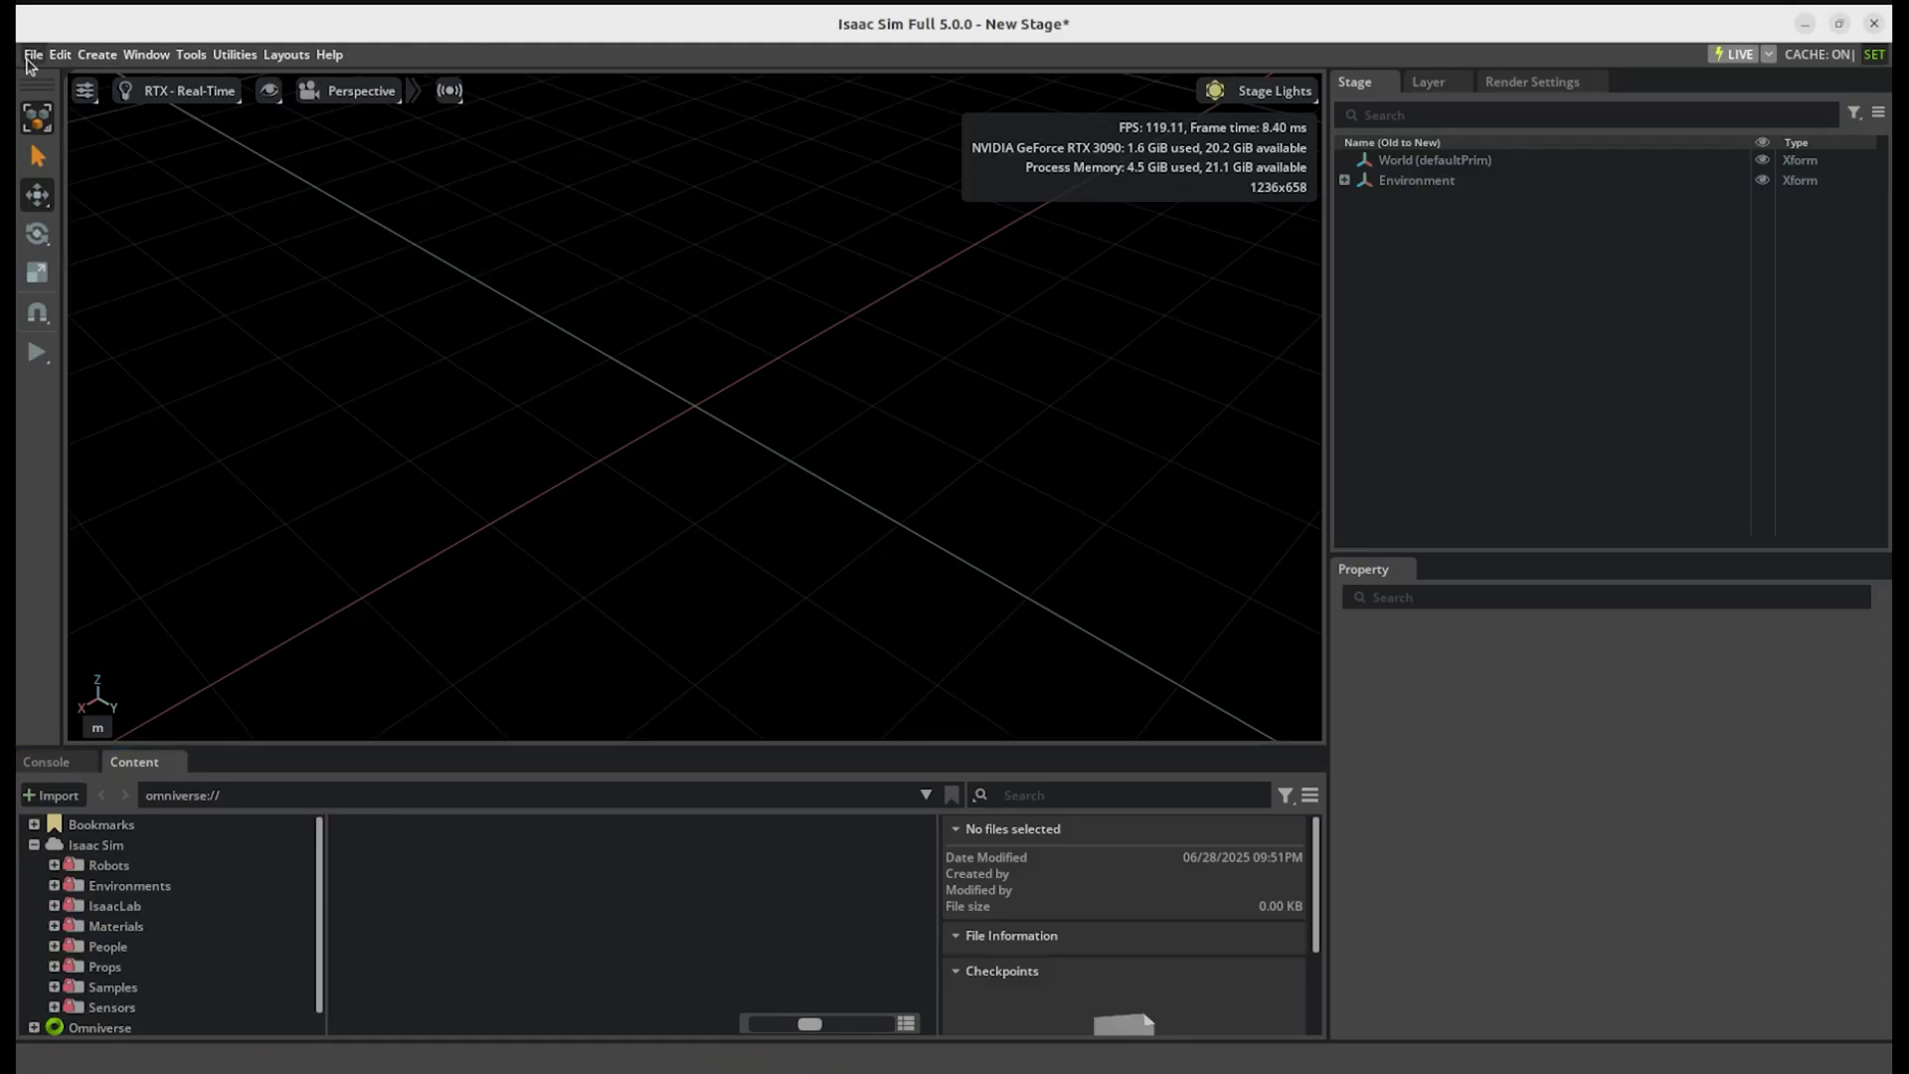
Open SO-ARM101-USD.usd from the so-arm101-ros2-bridge/IsaacSim_USD folder
left_click(33, 54)
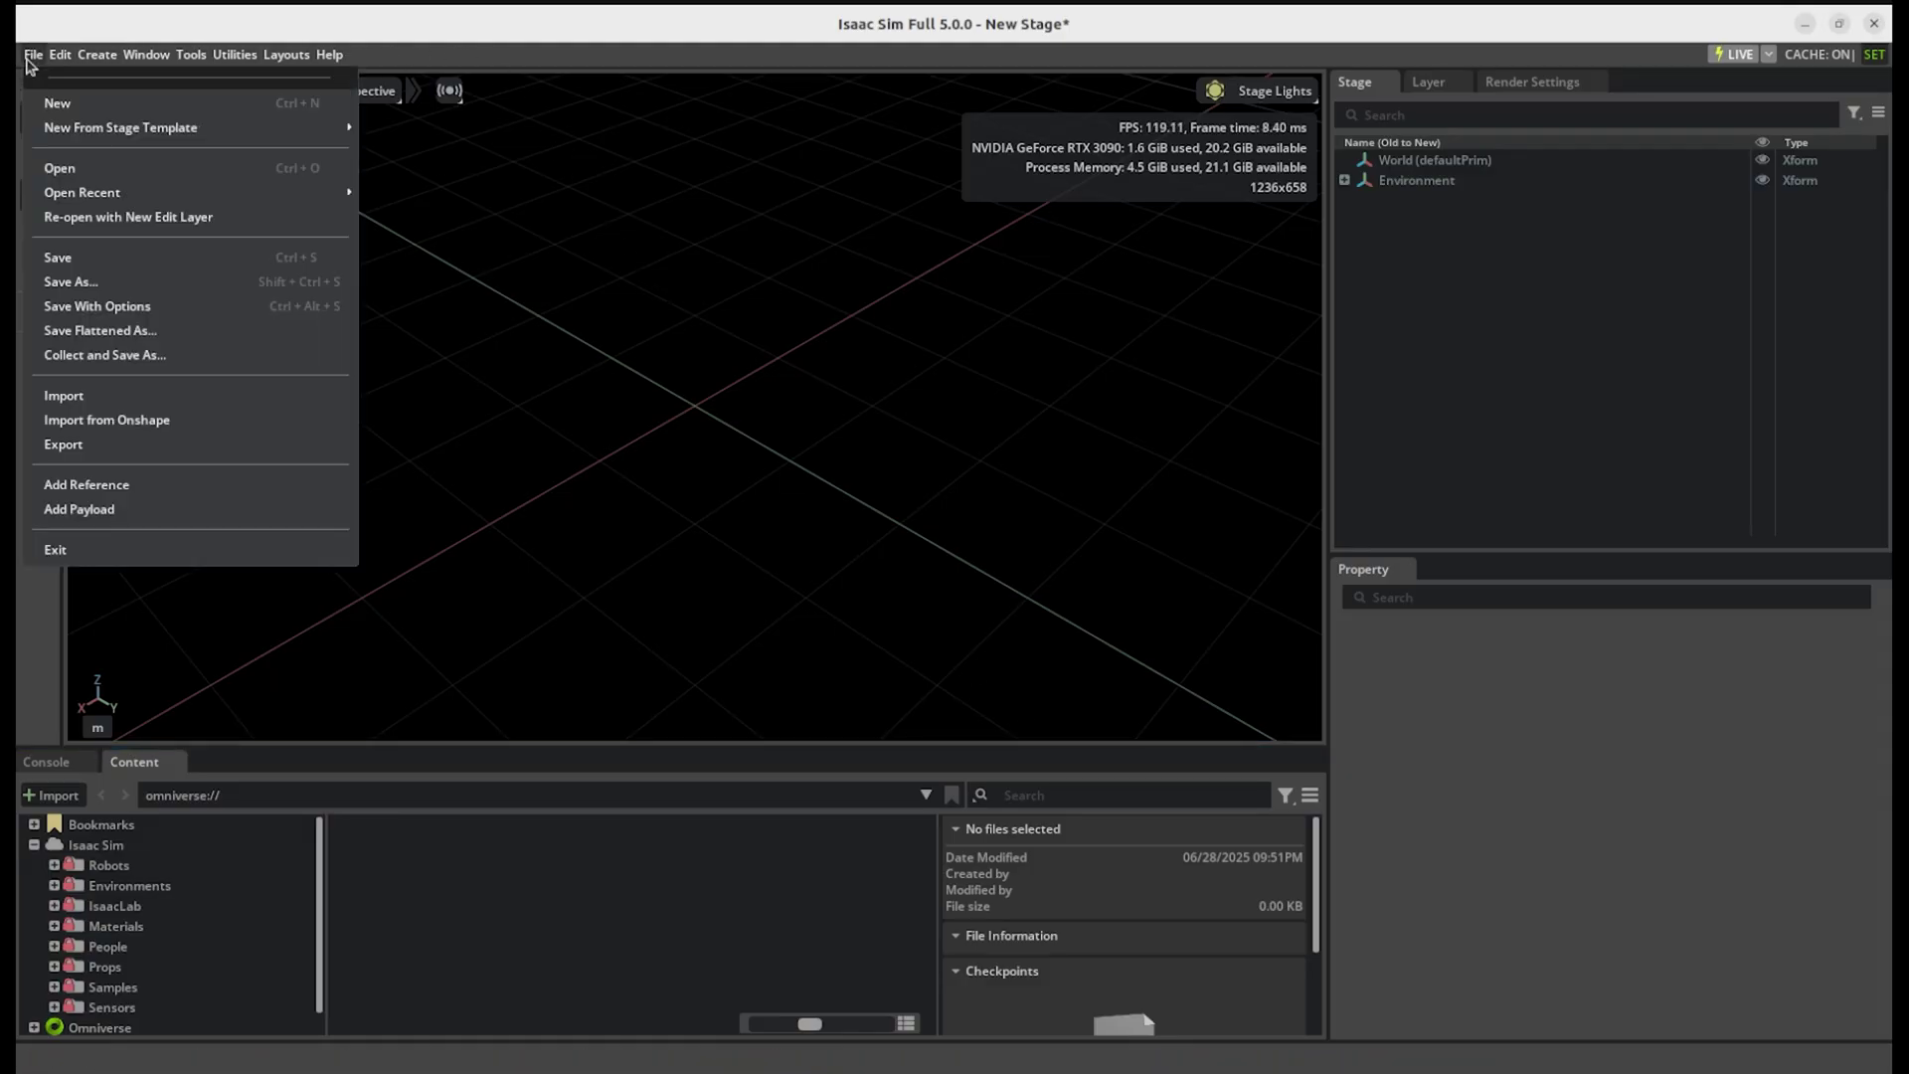
left_click(145, 175)
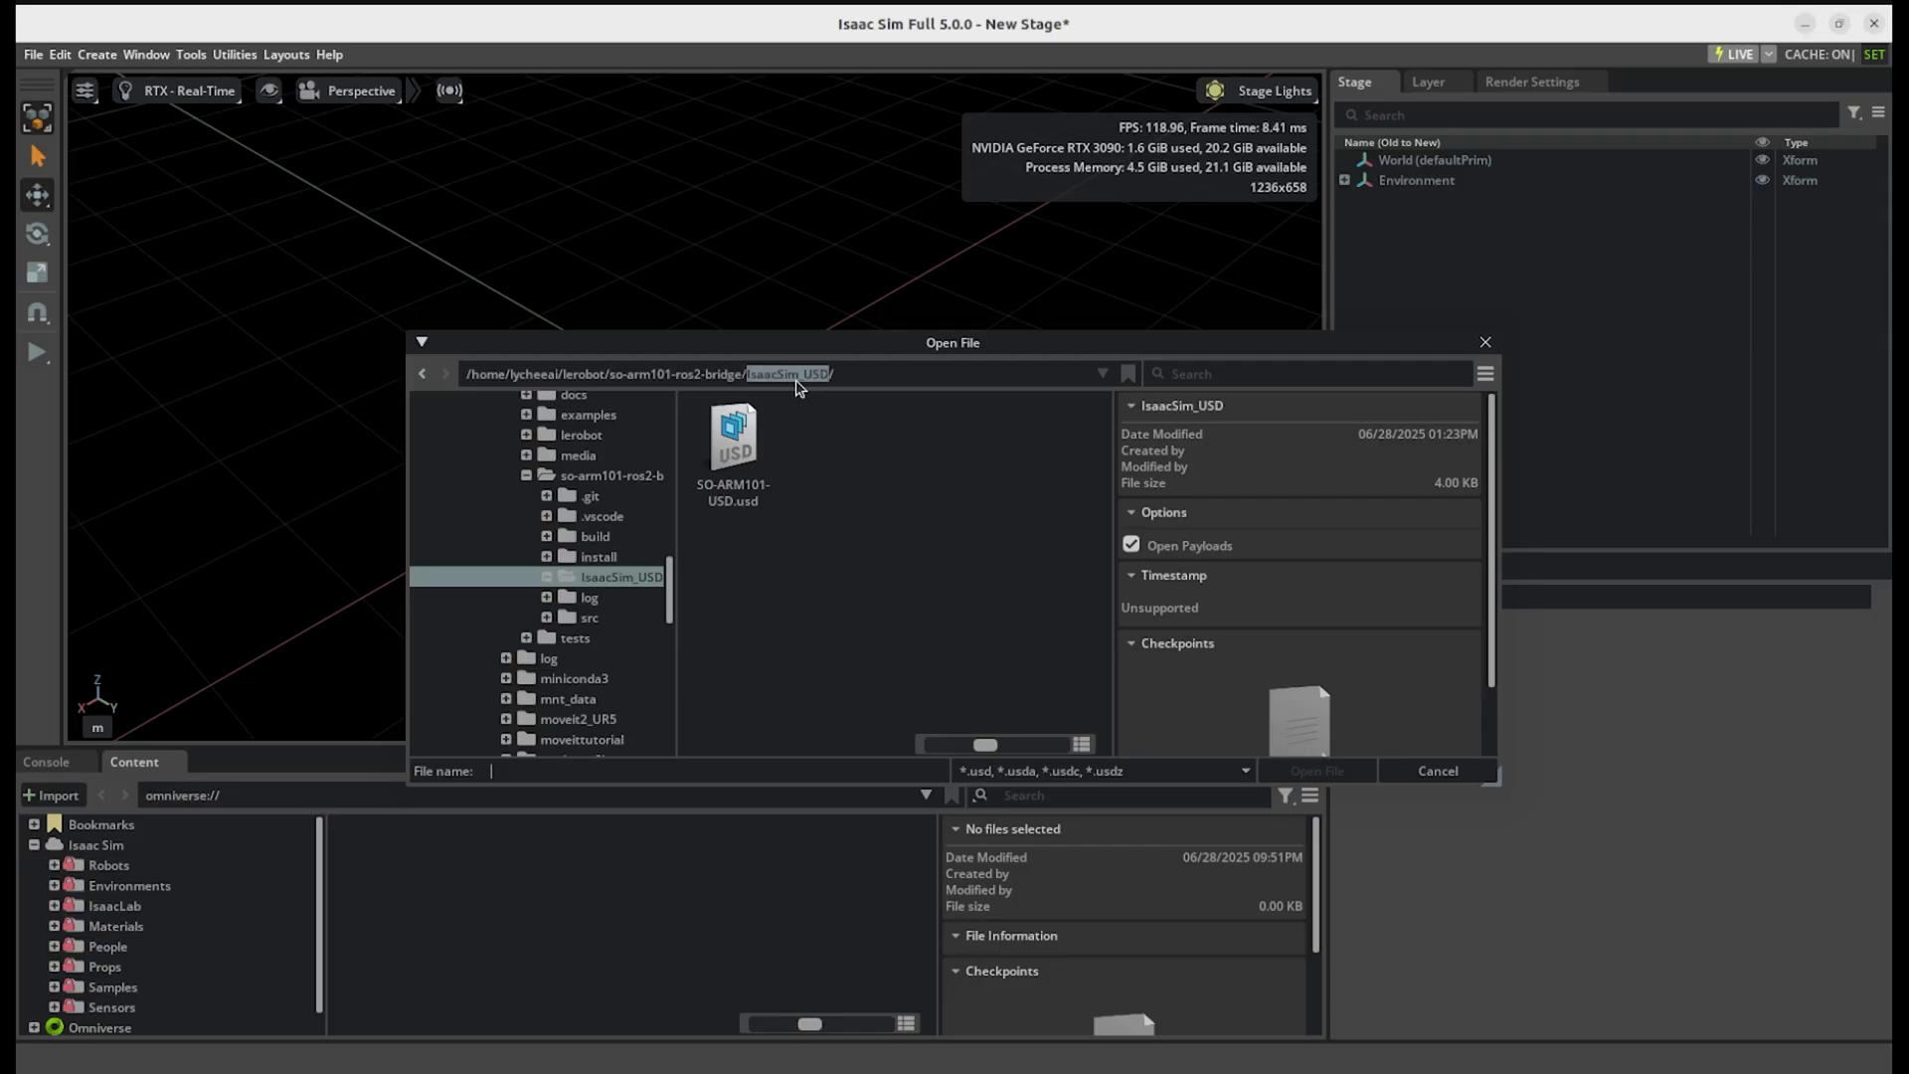
double_click(737, 443)
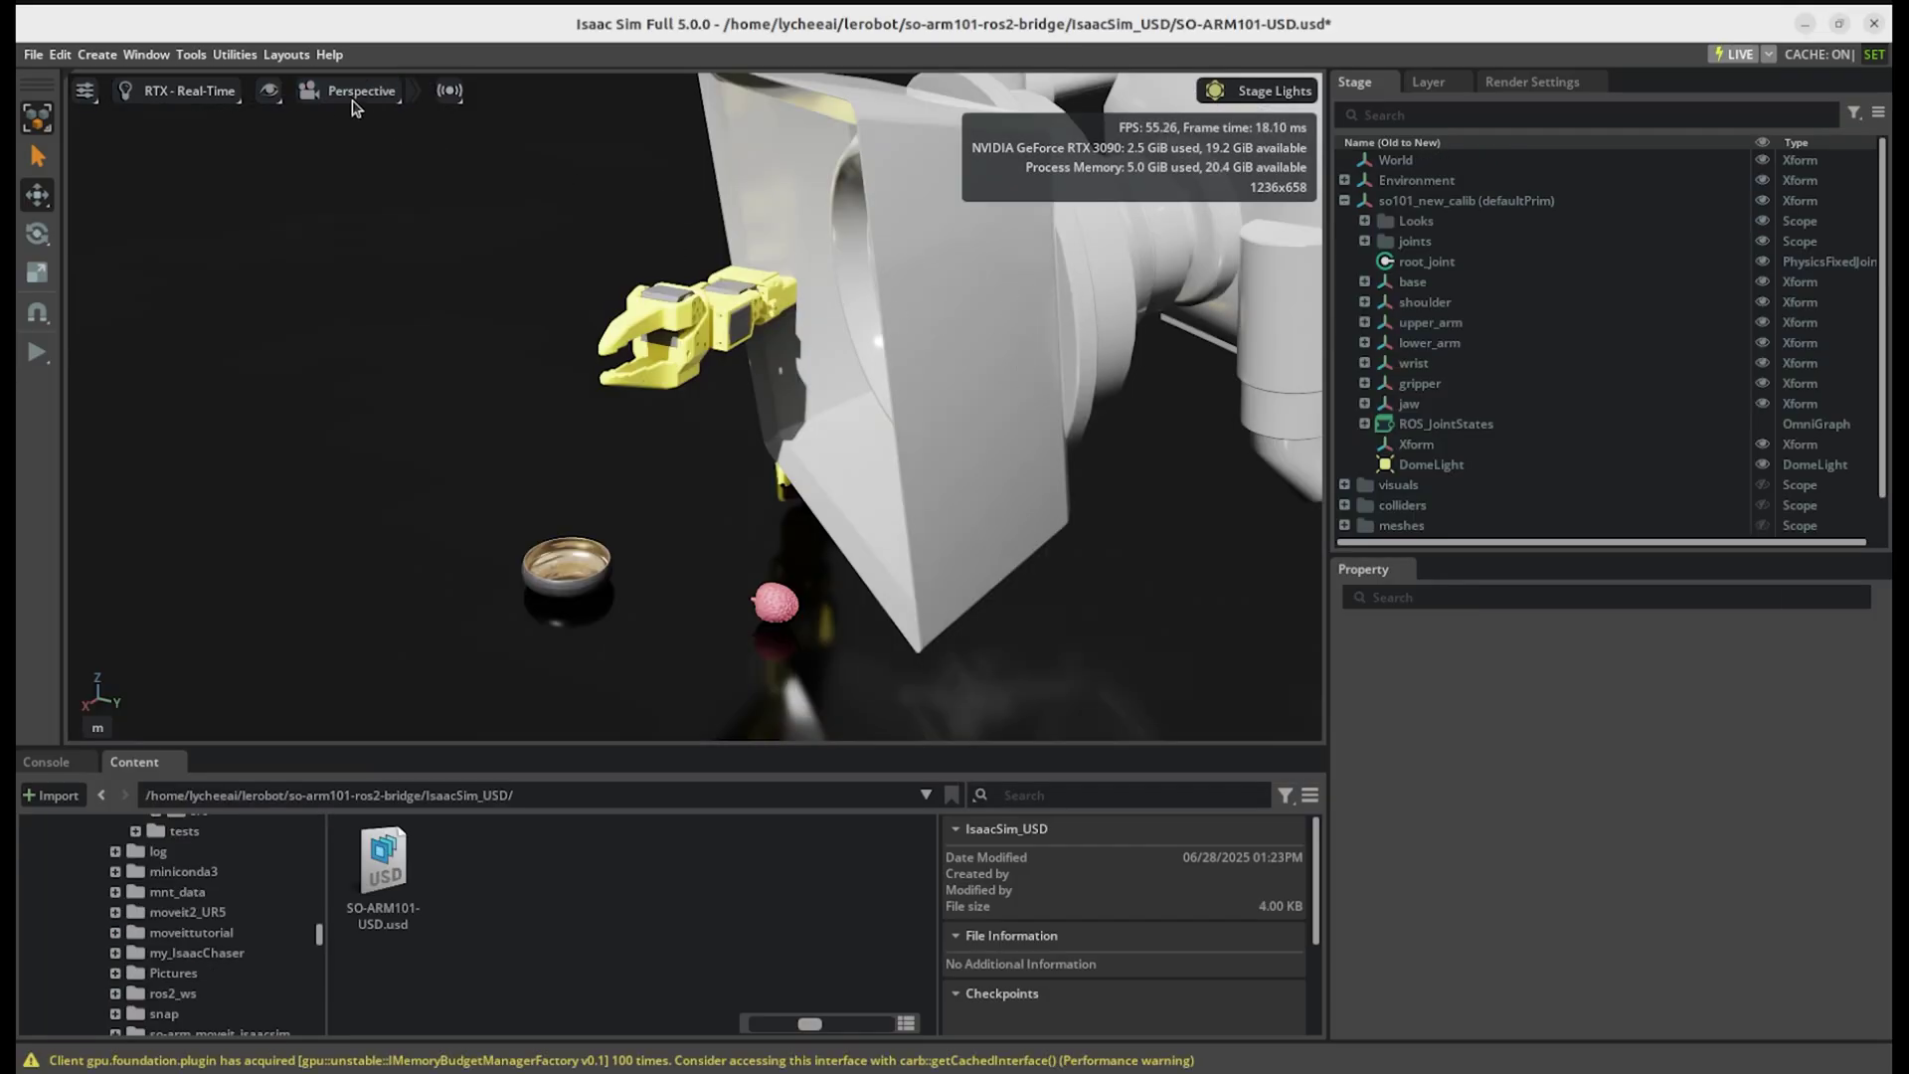
Hide the camera models in the viewport
left_click(269, 92)
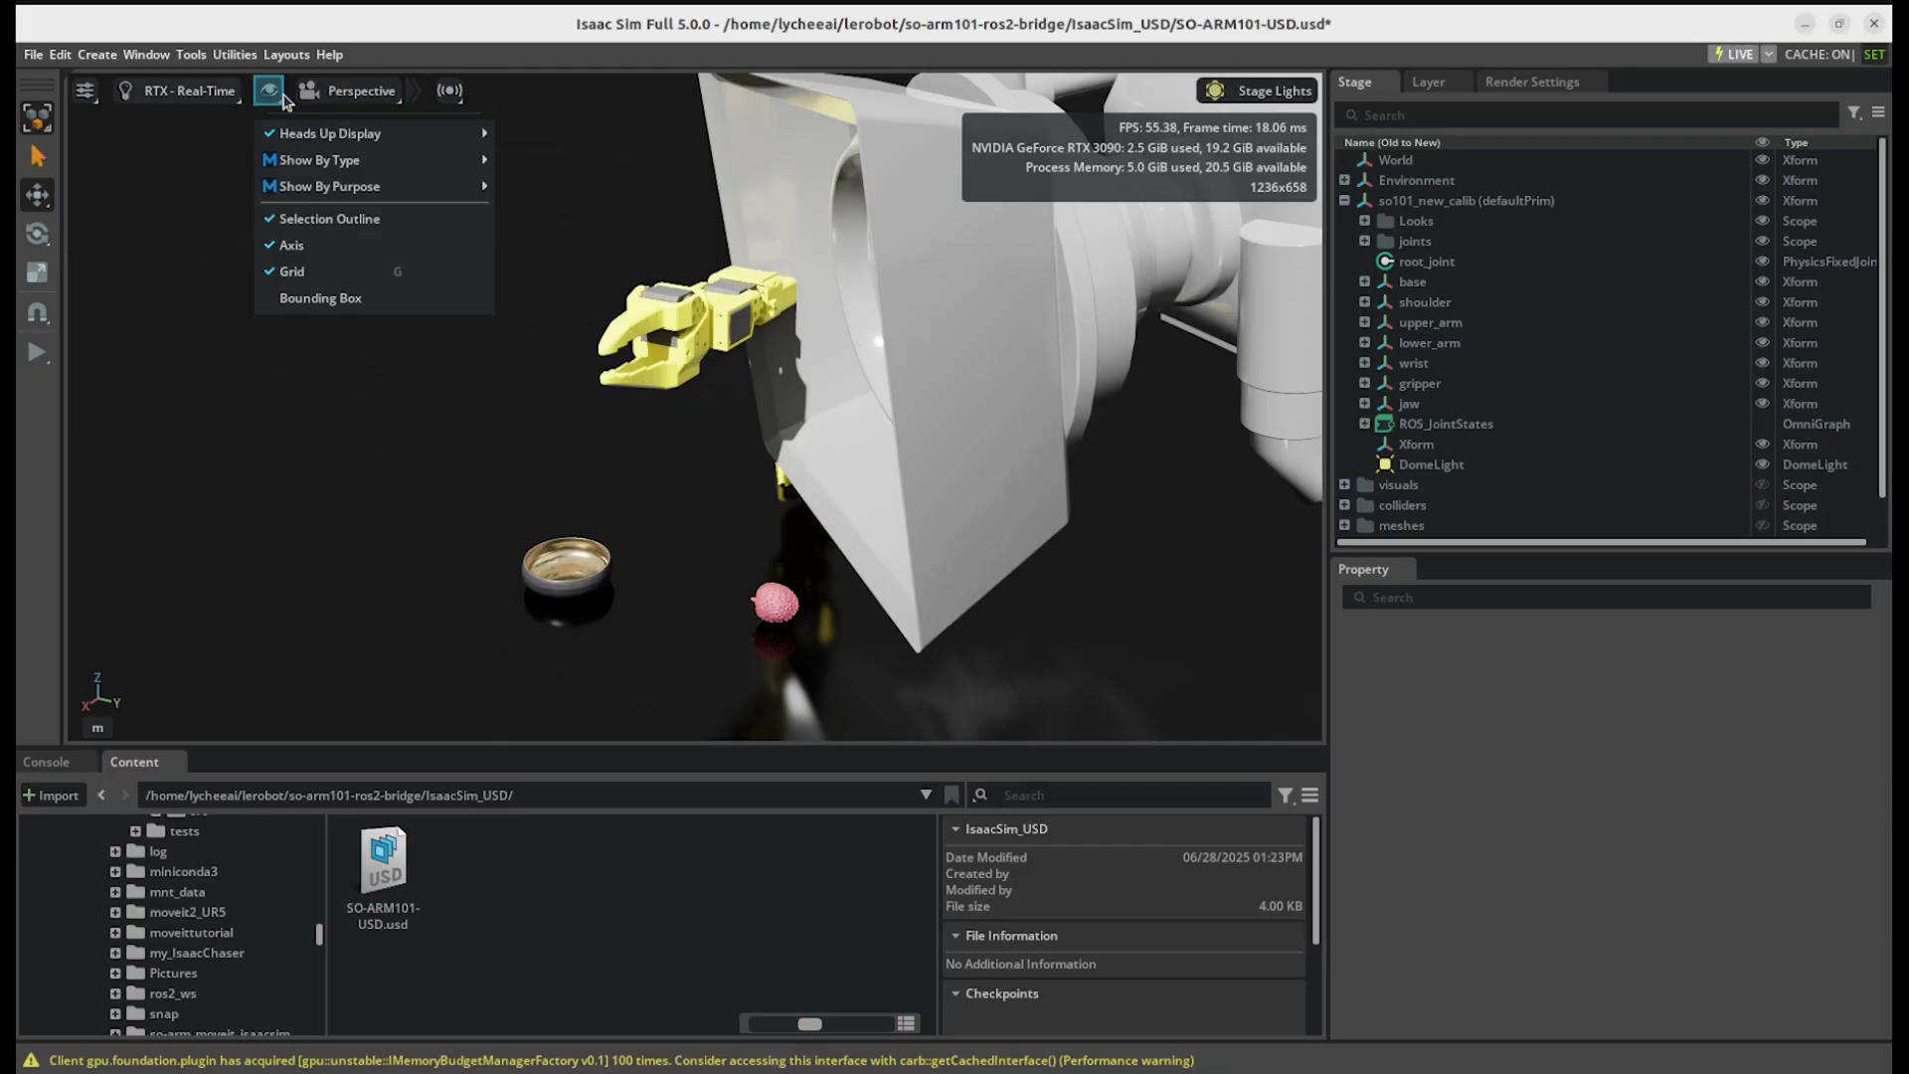
mouse_move(342, 165)
left_click(560, 159)
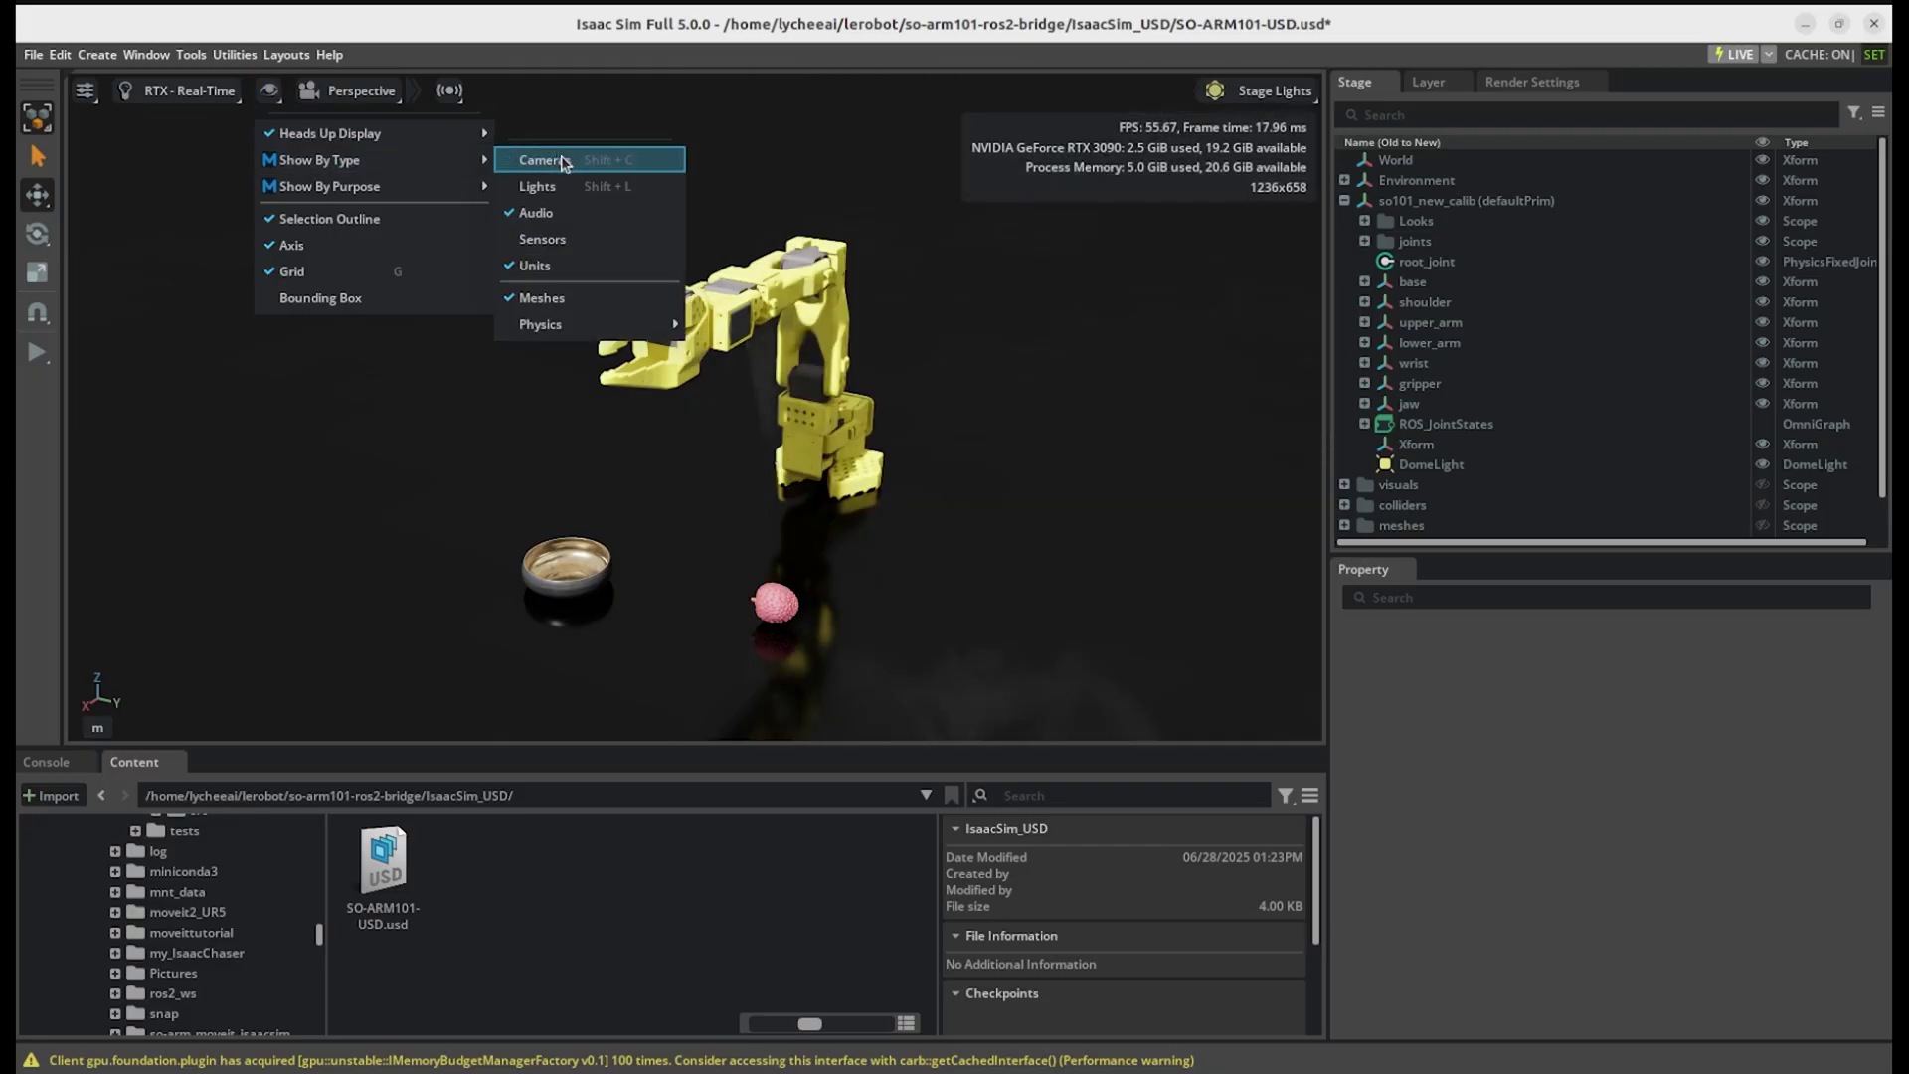
left_click(1468, 692)
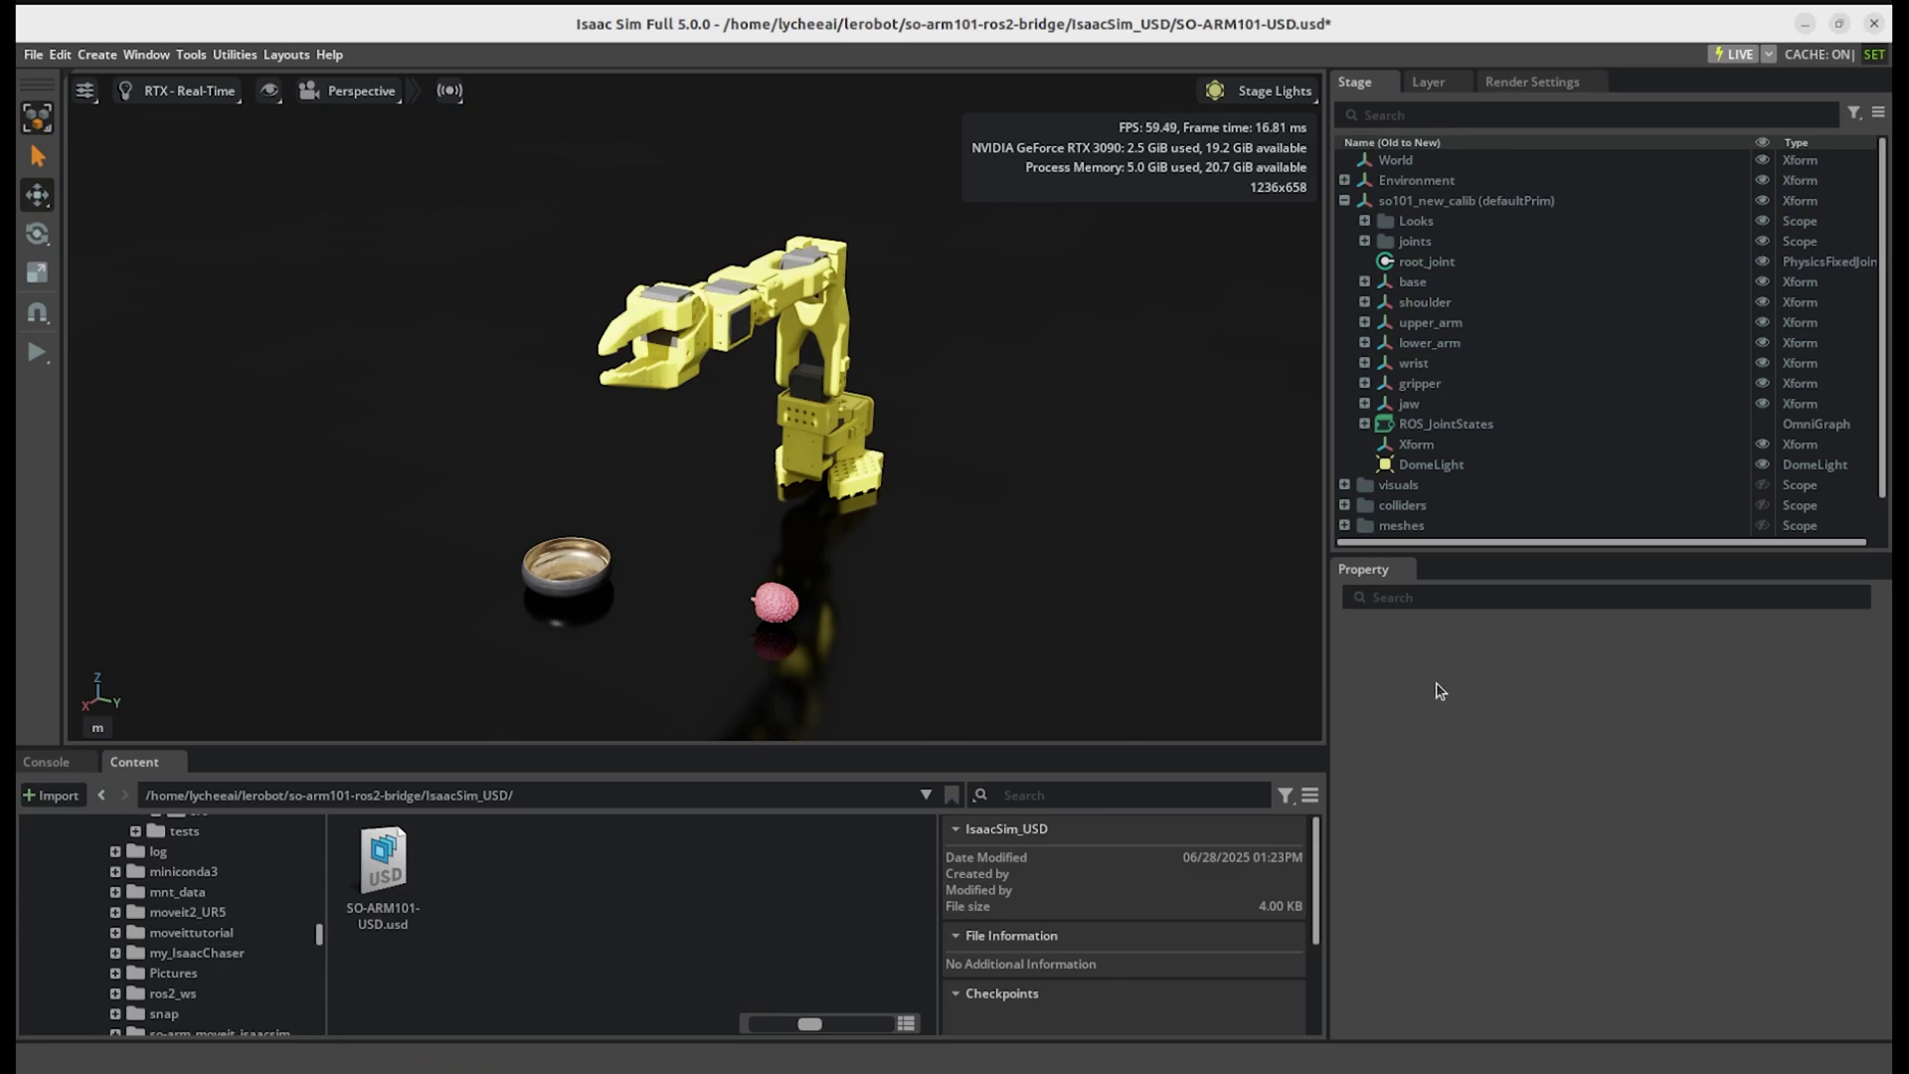
Inspect the so101_new_calib robot prim and select its ROS_JointStates action graph in the stage
left_click(1344, 199)
left_click(1354, 200)
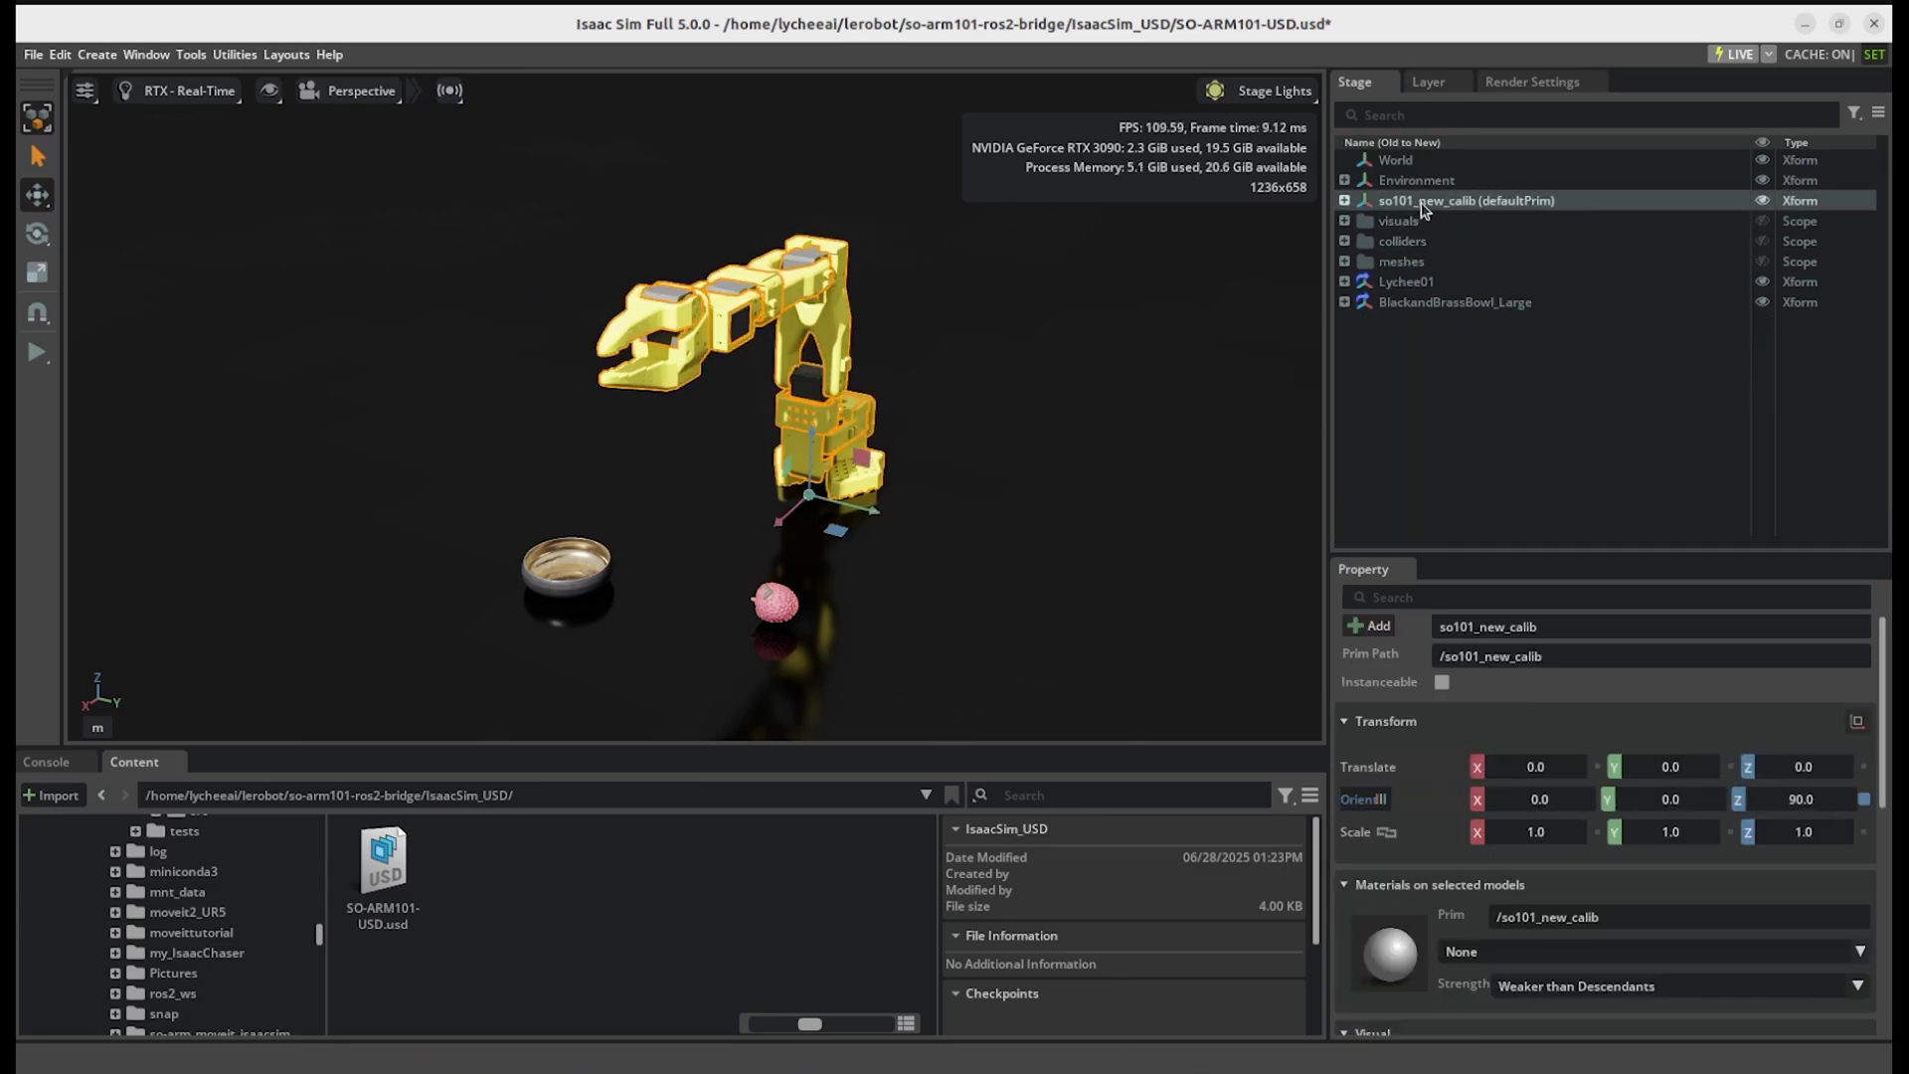
left_click(1344, 201)
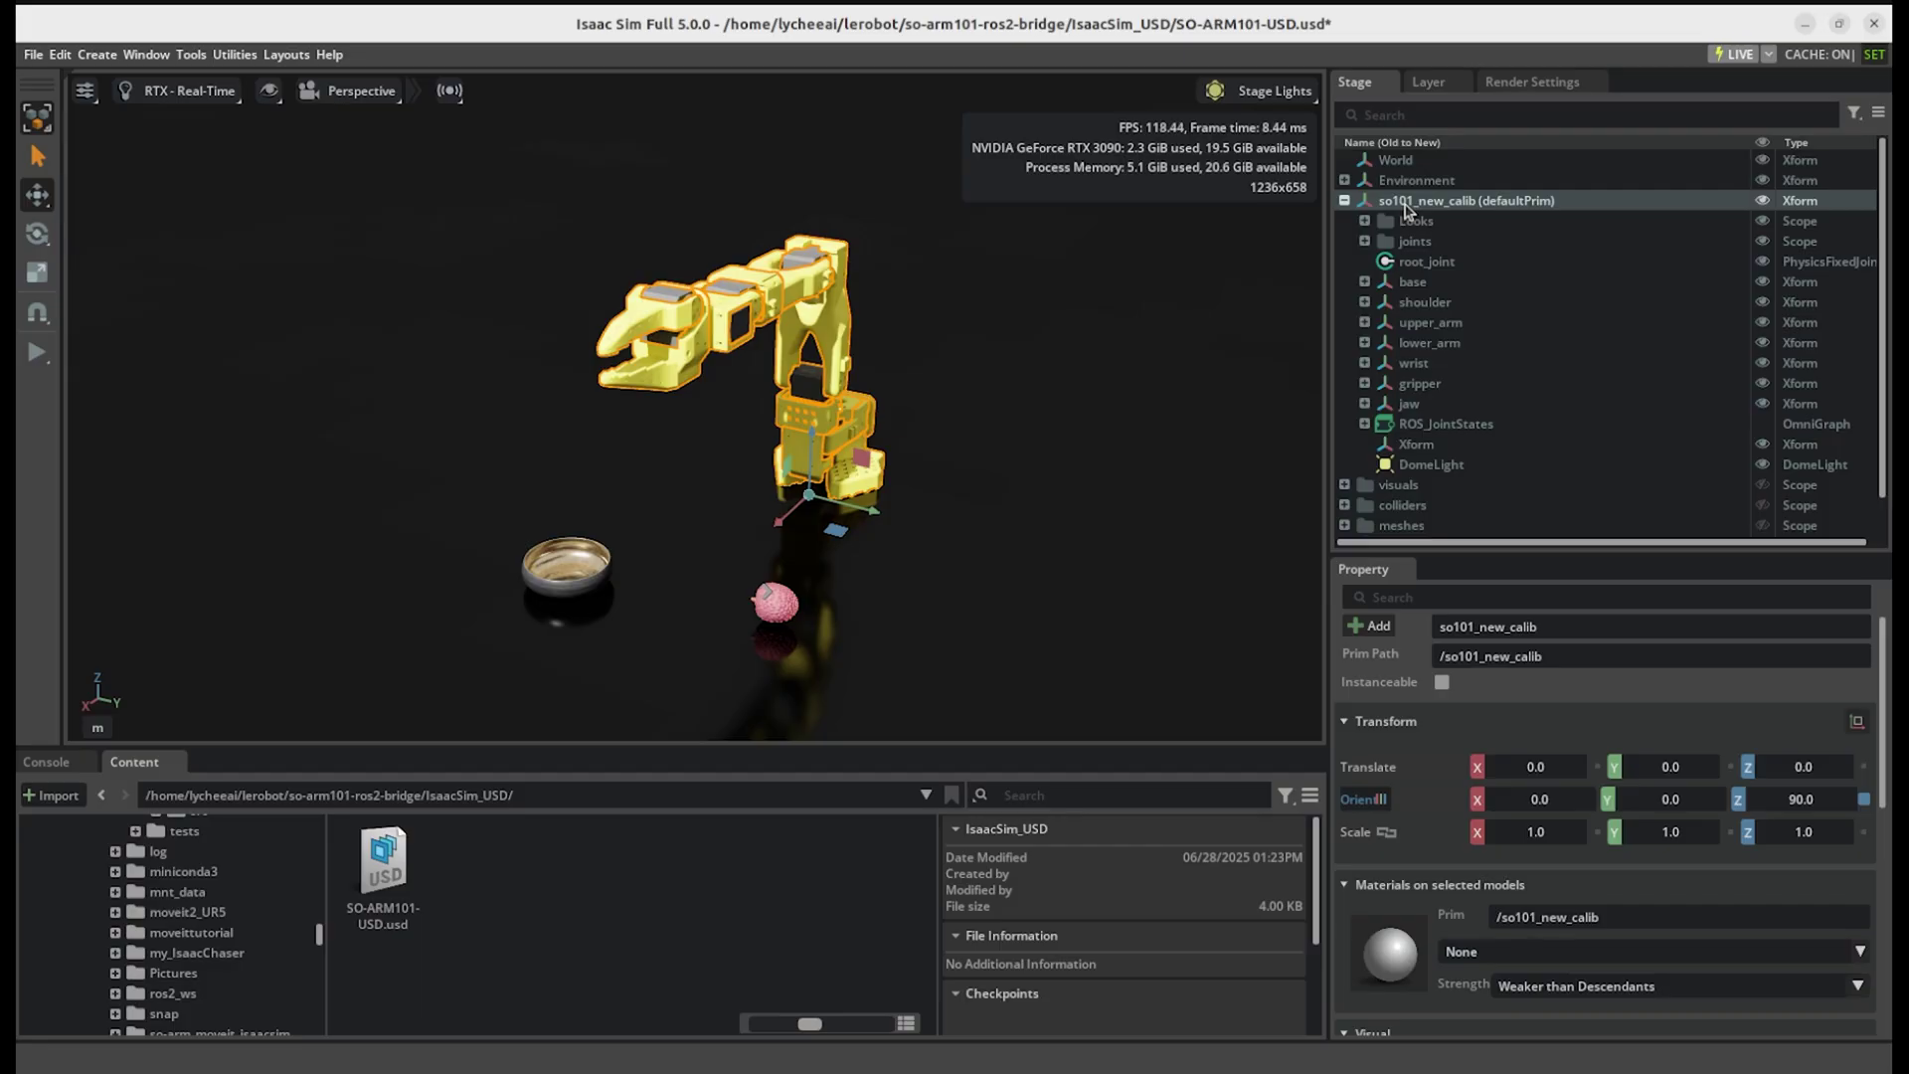
left_click(1370, 427)
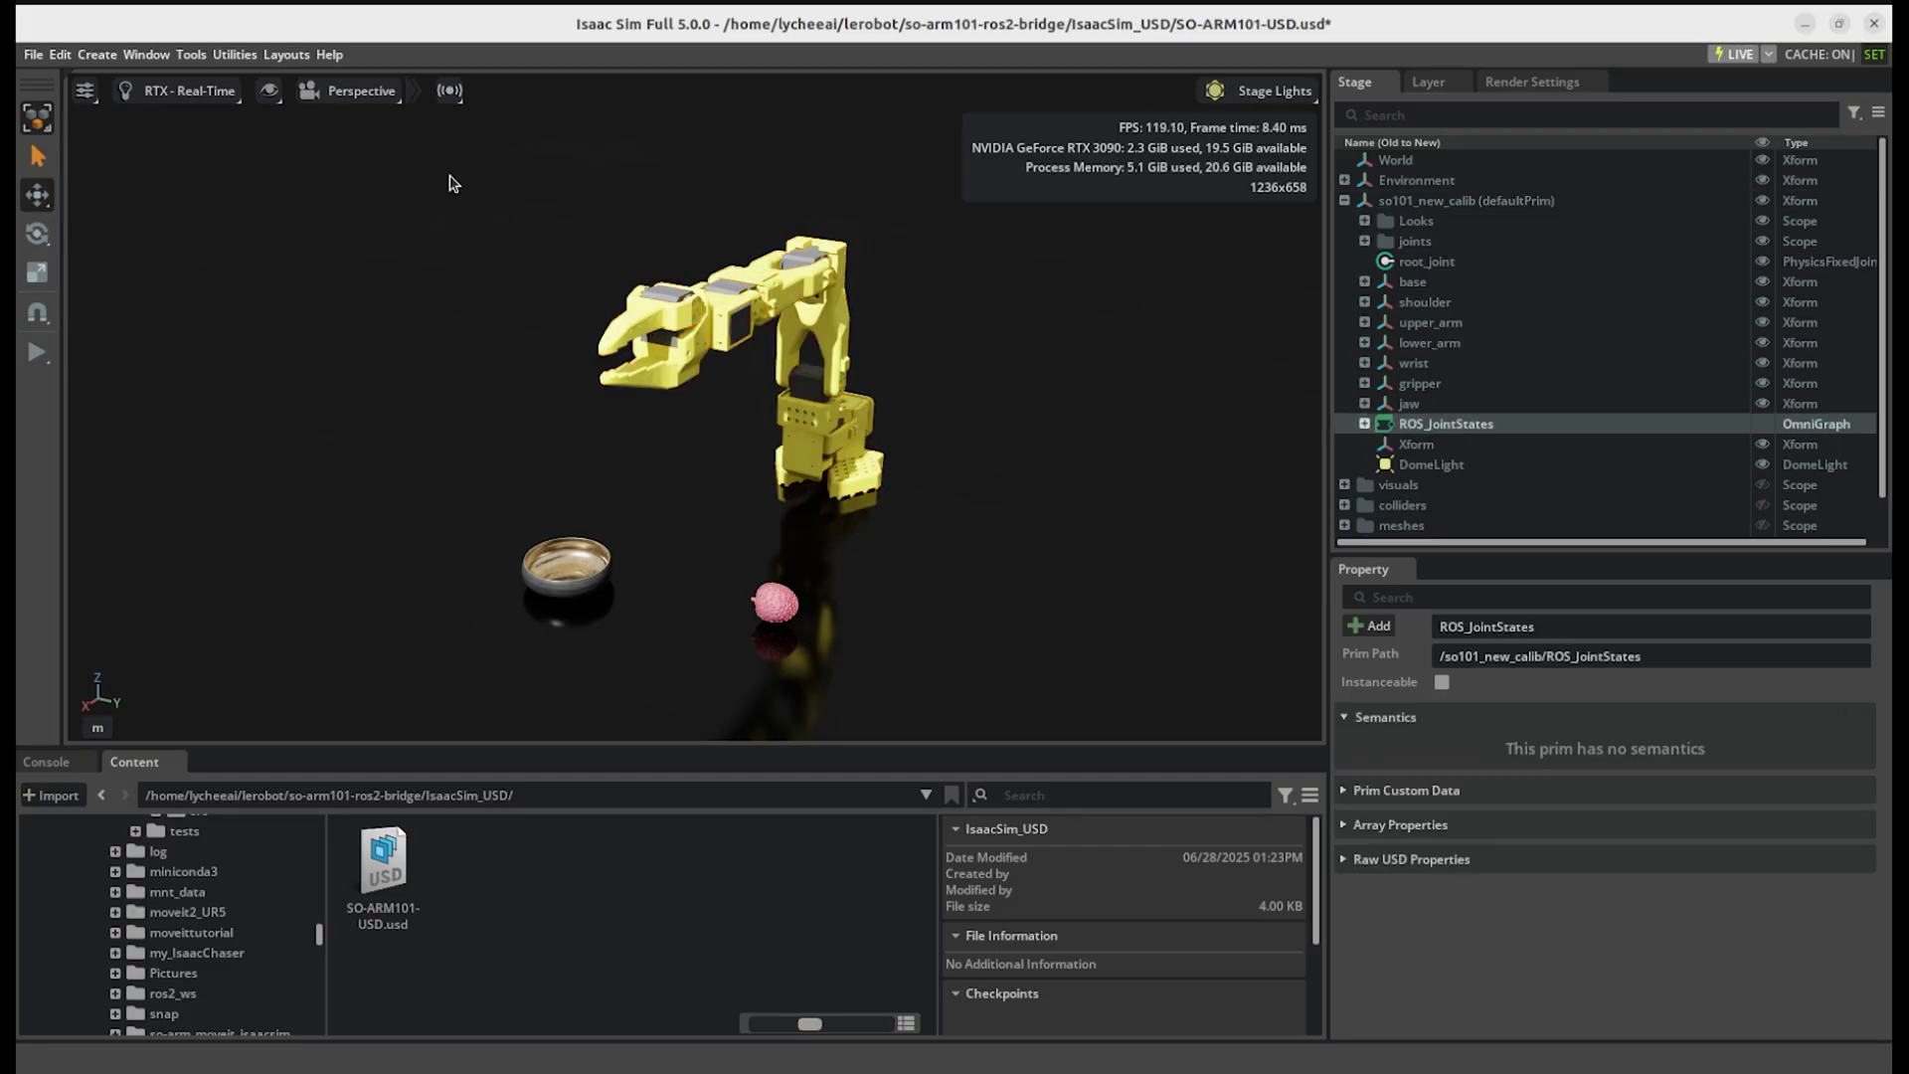
Start a ROS 2 Joint States OmniGraph and set its articulation root to /so101_new_calib/base
left_click(190, 60)
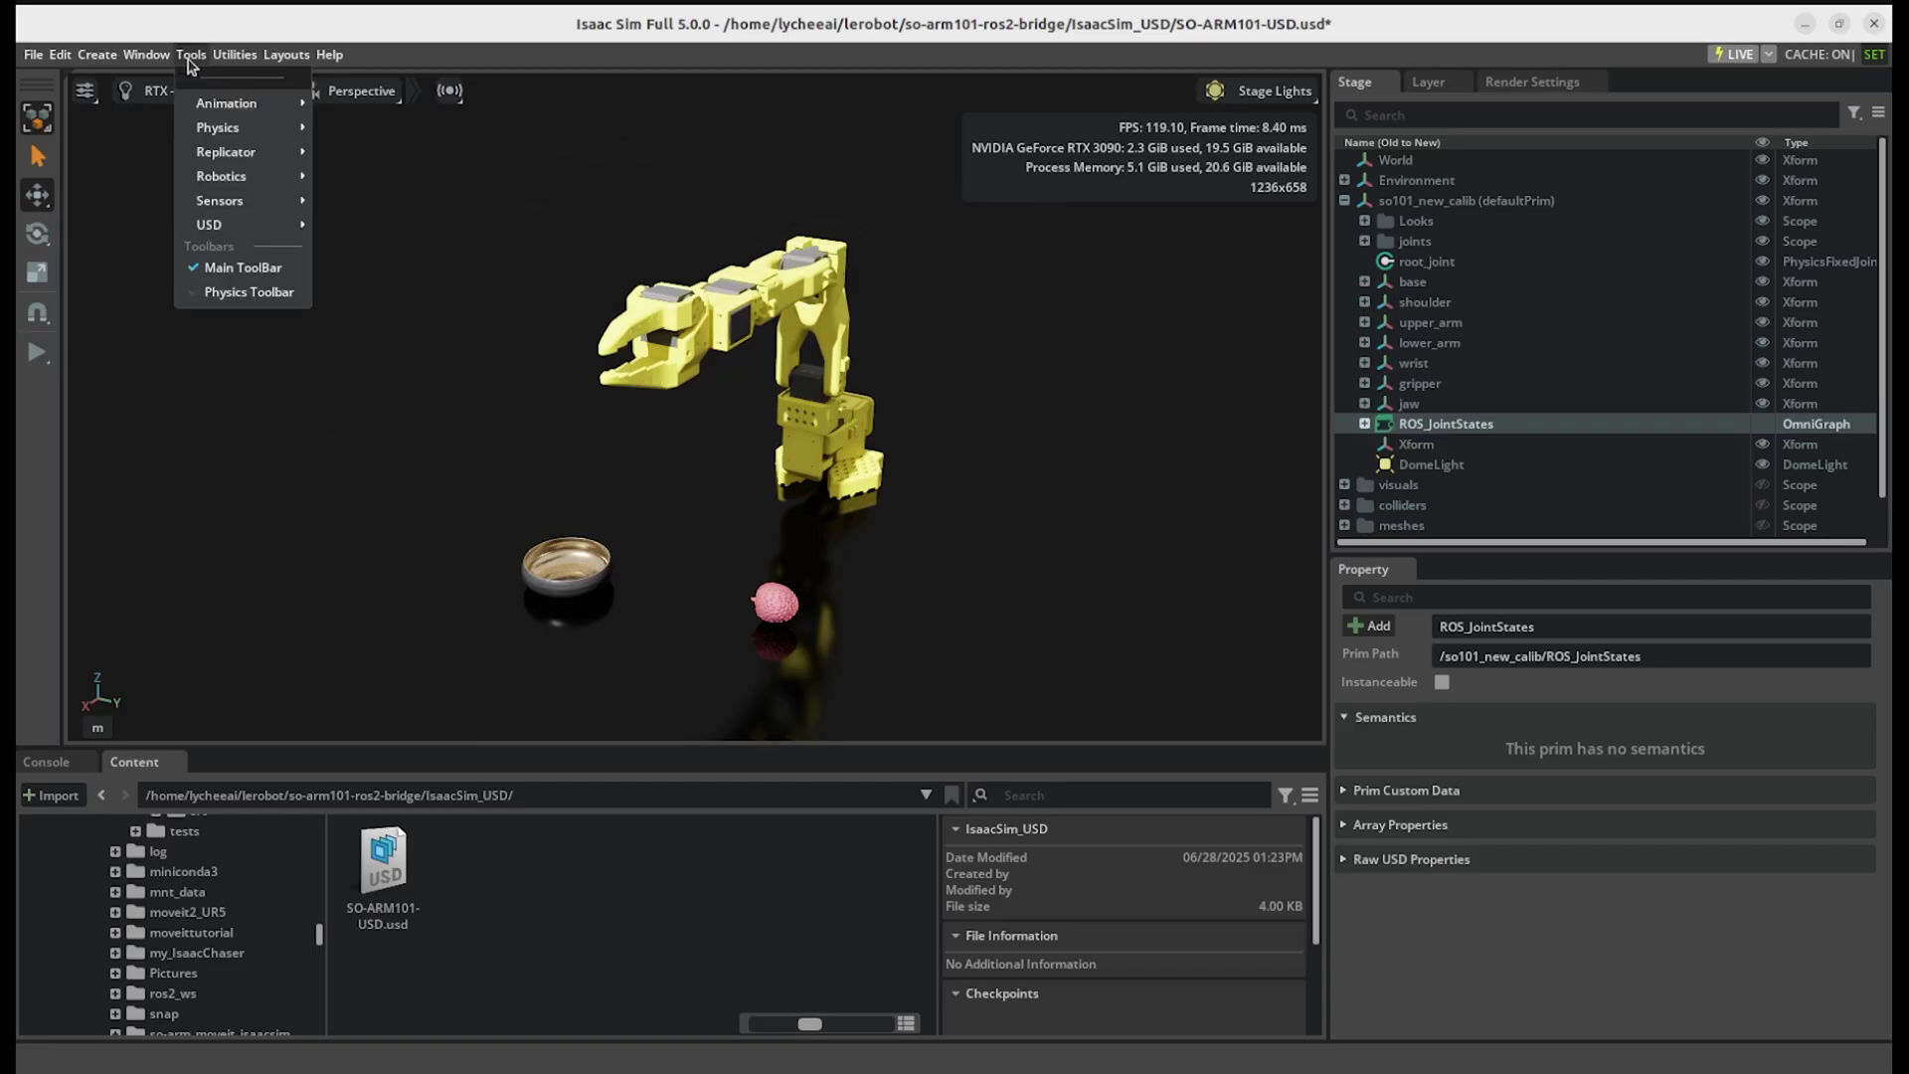
mouse_move(257, 185)
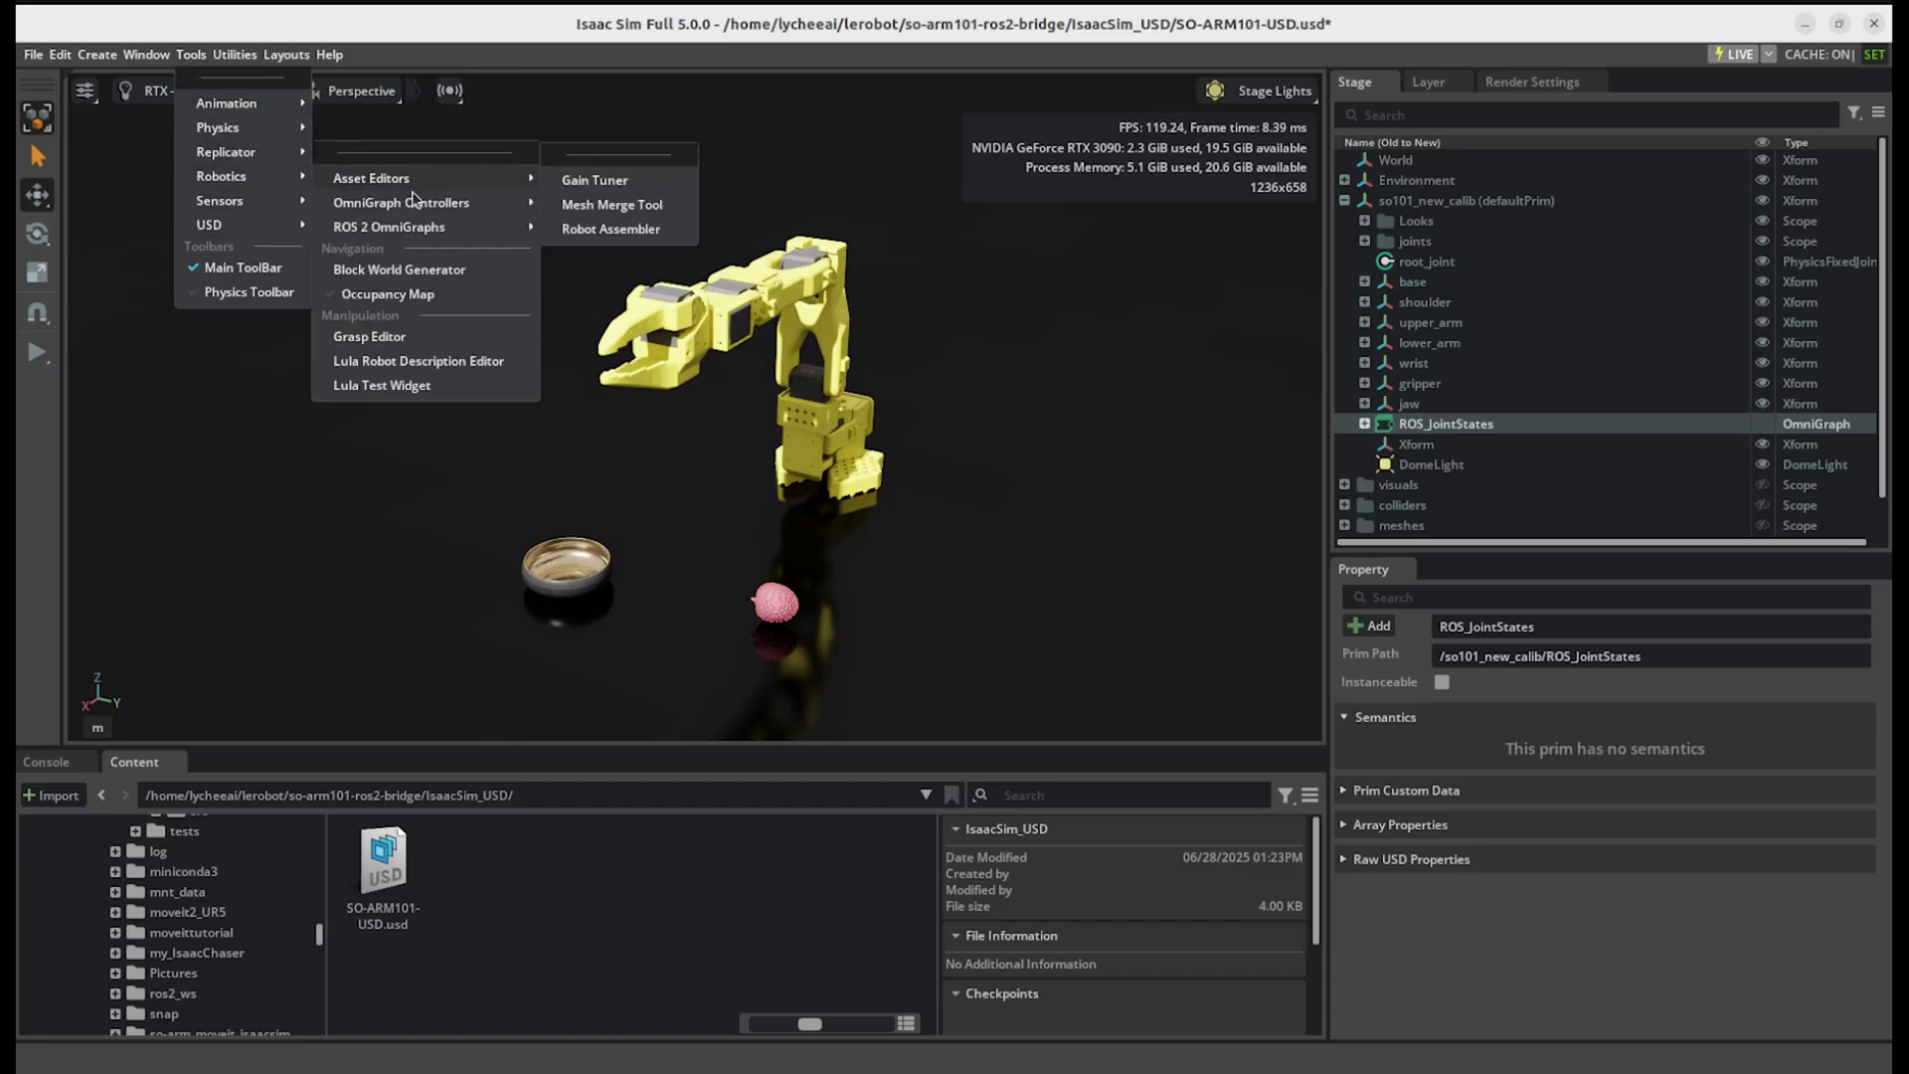
mouse_move(418, 228)
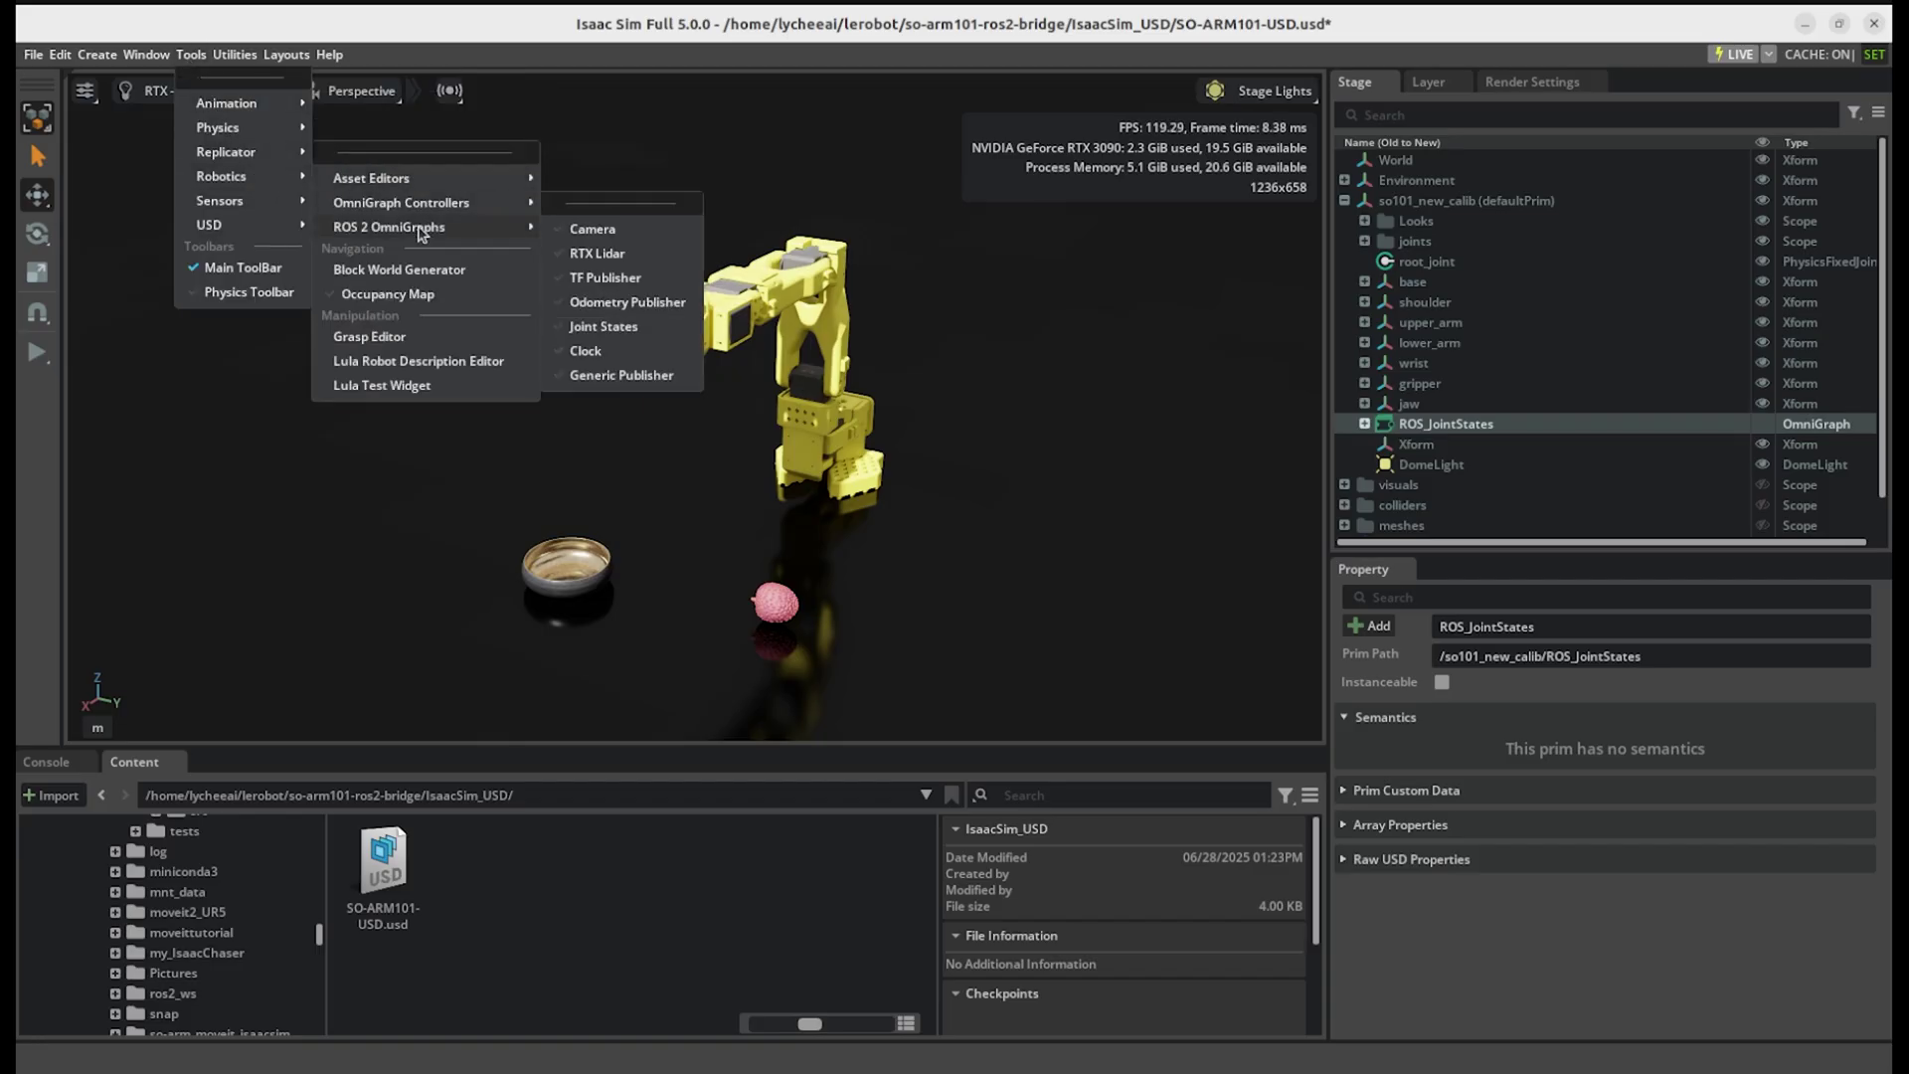
left_click(624, 338)
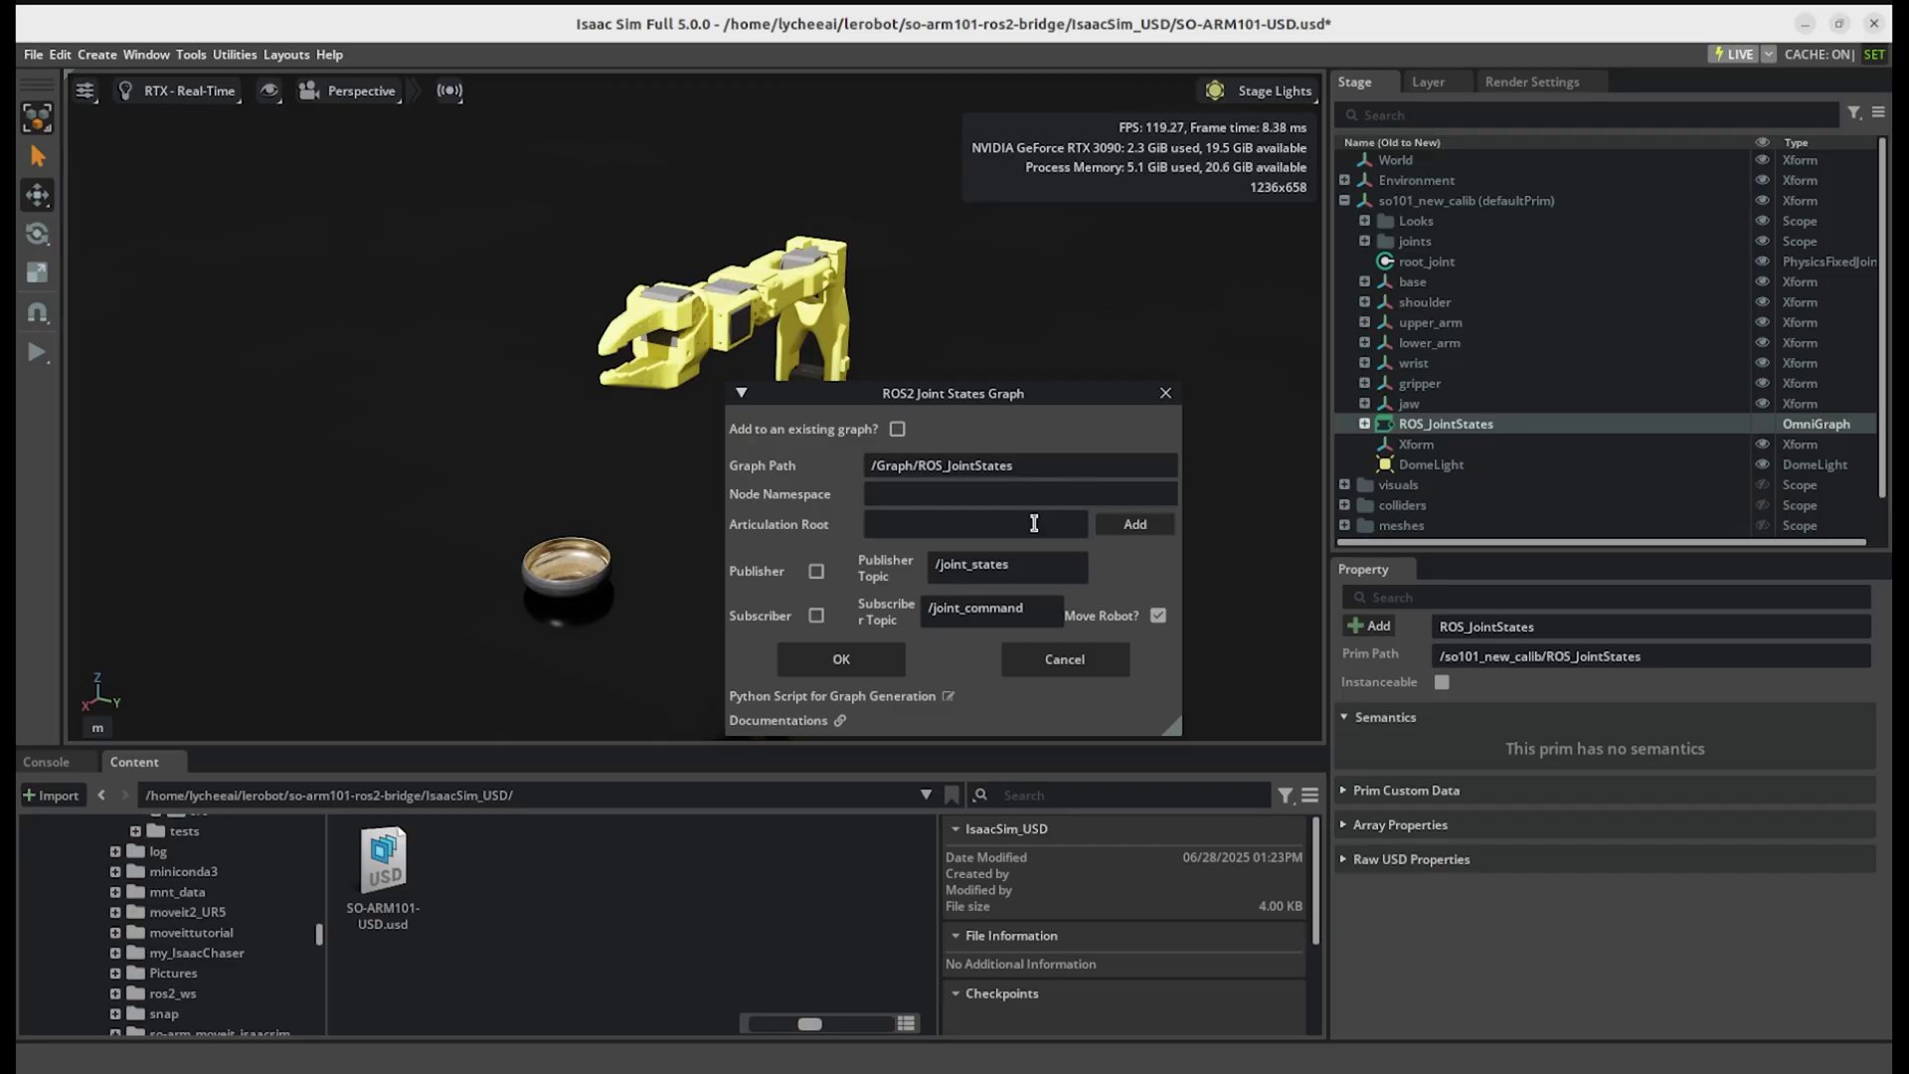
left_click(1131, 539)
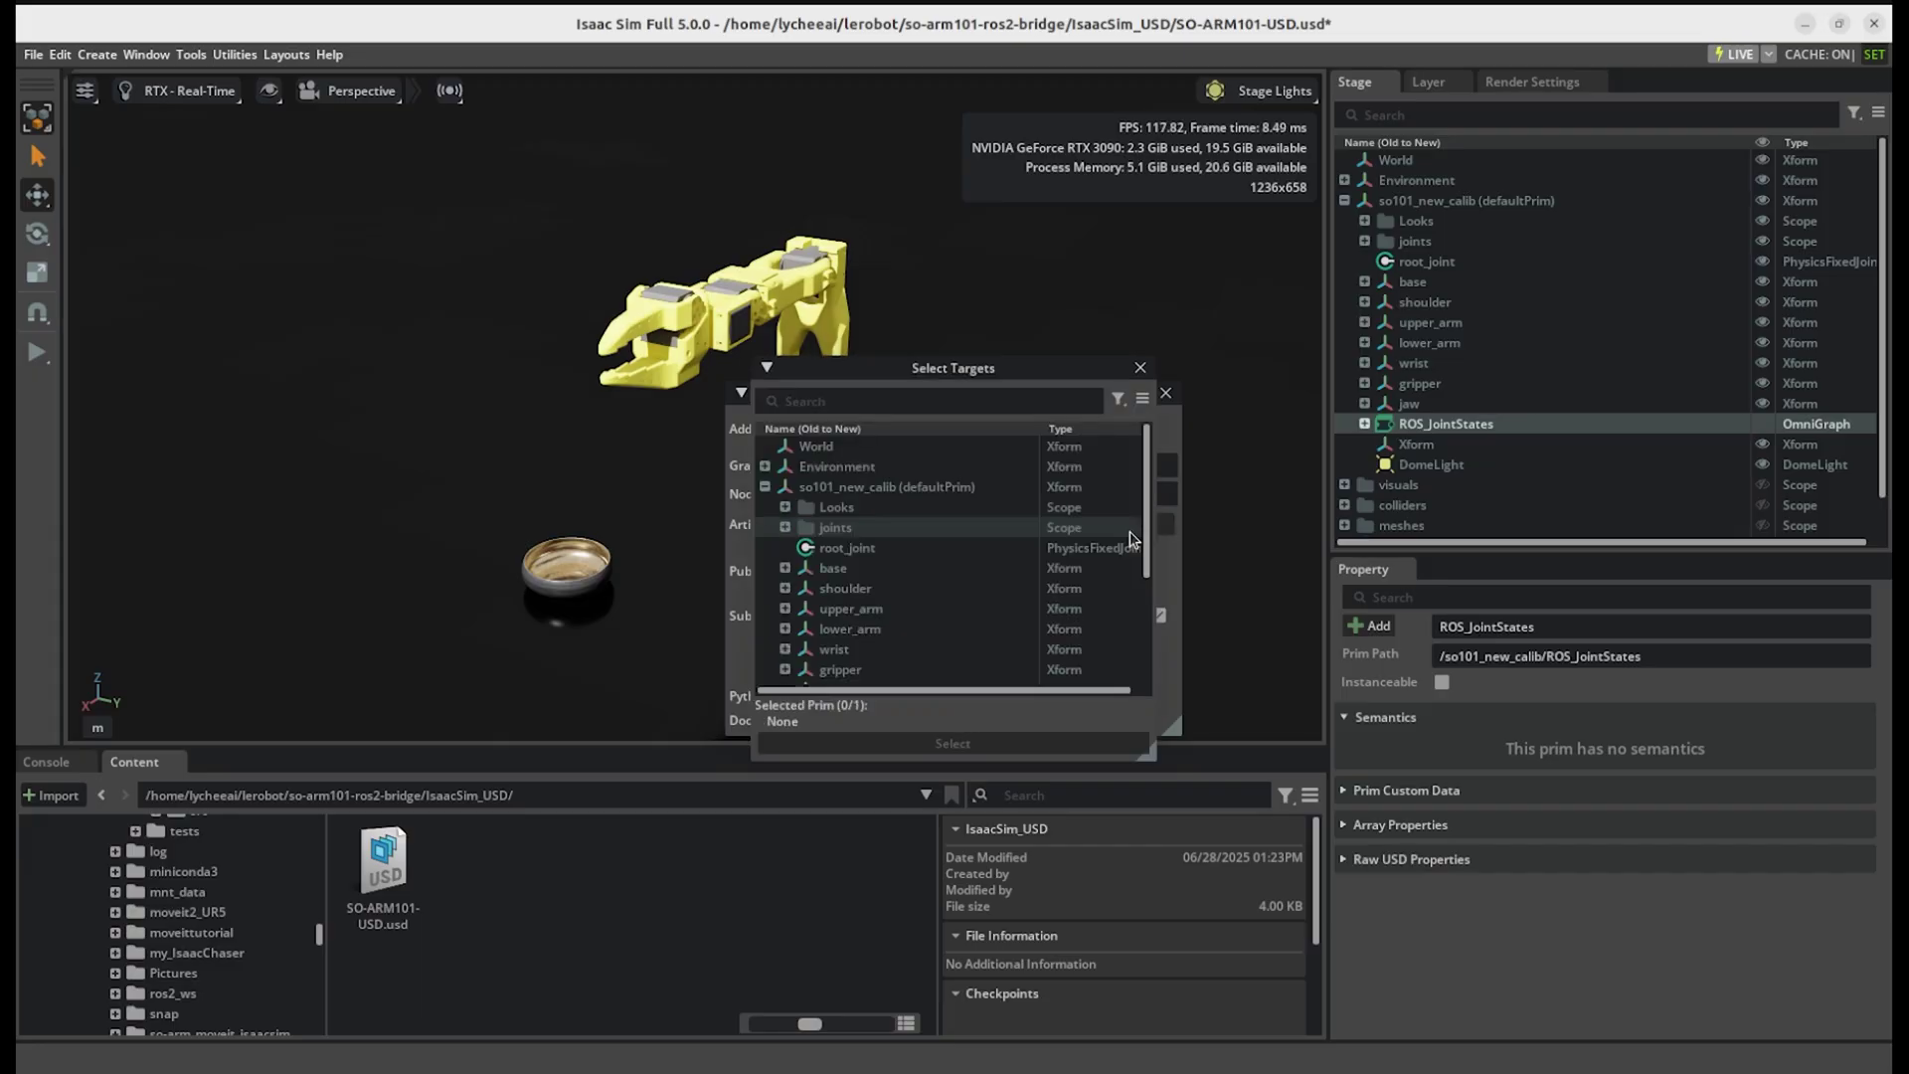
left_click(867, 570)
left_click(946, 744)
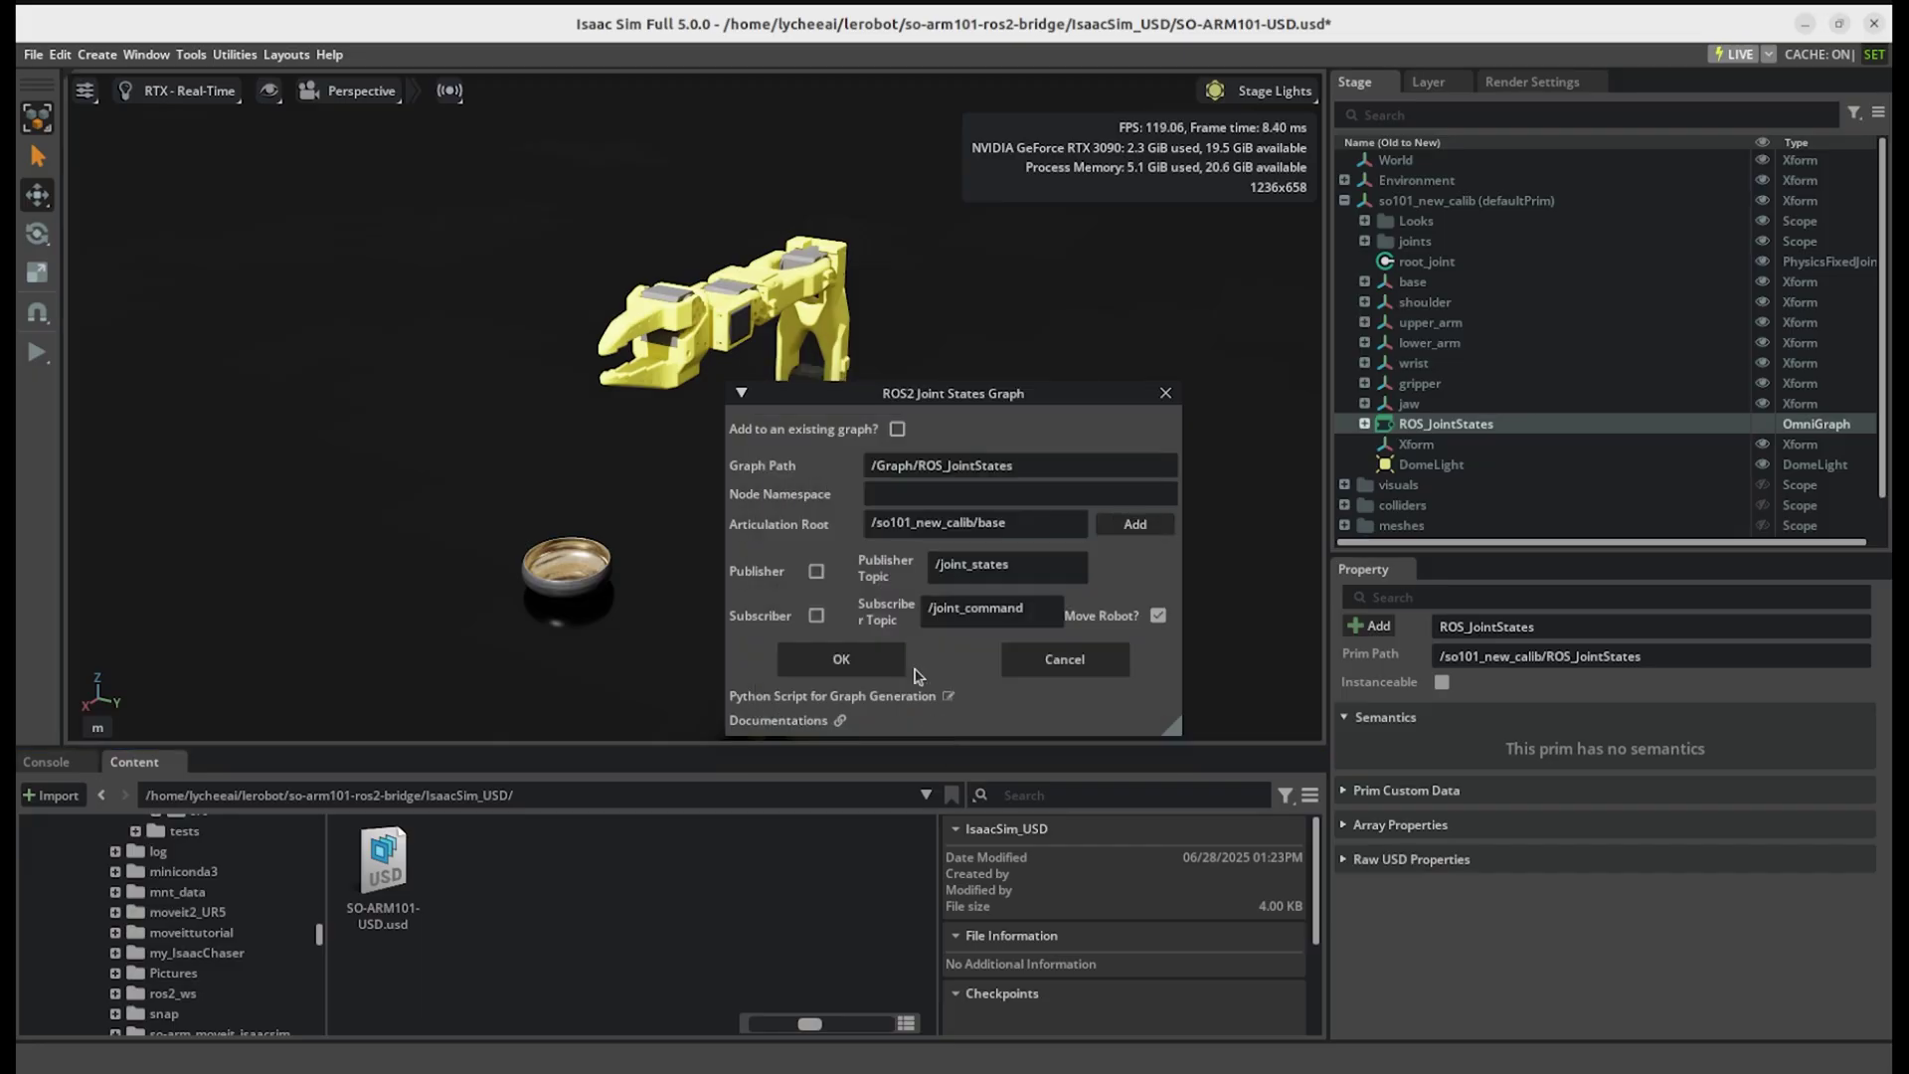
Enable publisher and subscriber with topics /isaac_joint_states and /isaac_joint_command, and close the graph dialog without creating the graph
left_click(816, 572)
left_click(816, 616)
left_click(939, 564)
type("isaac_")
left_click(931, 607)
type("isaac_")
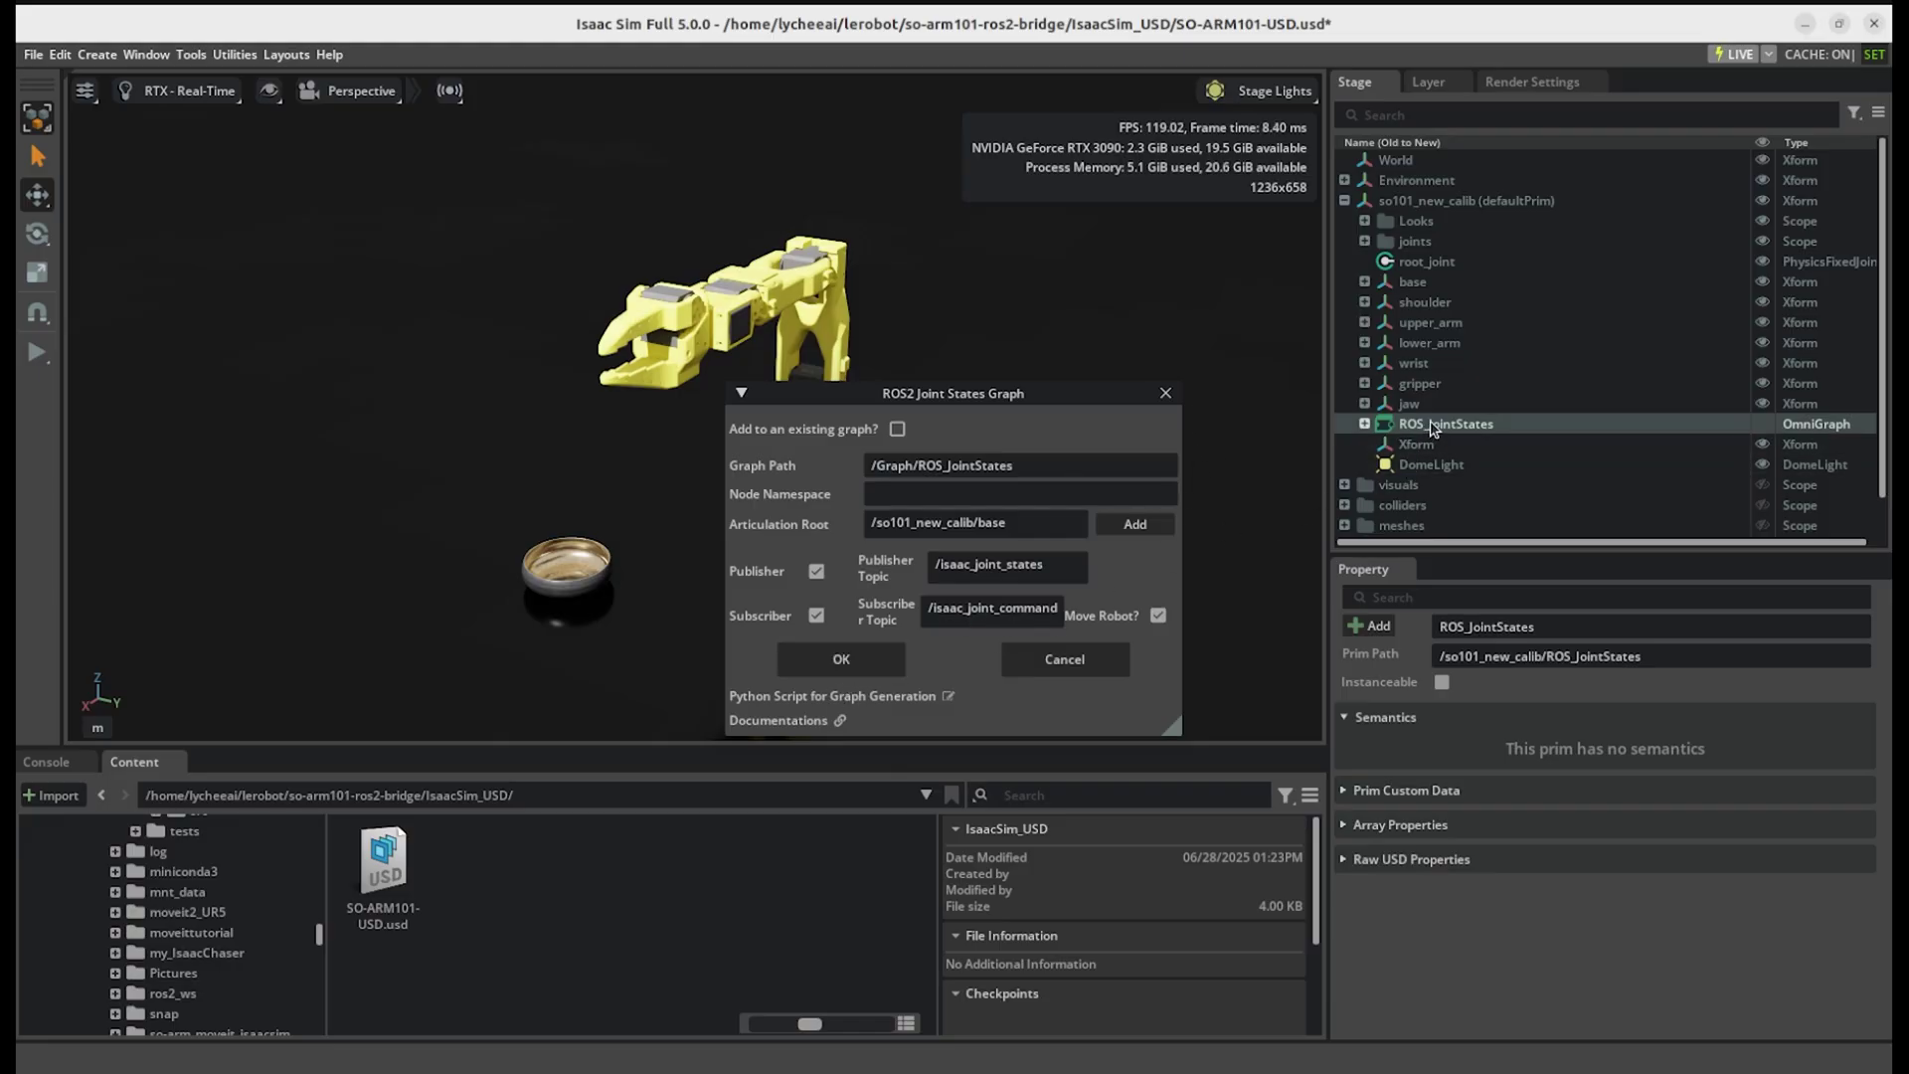
left_click(1166, 393)
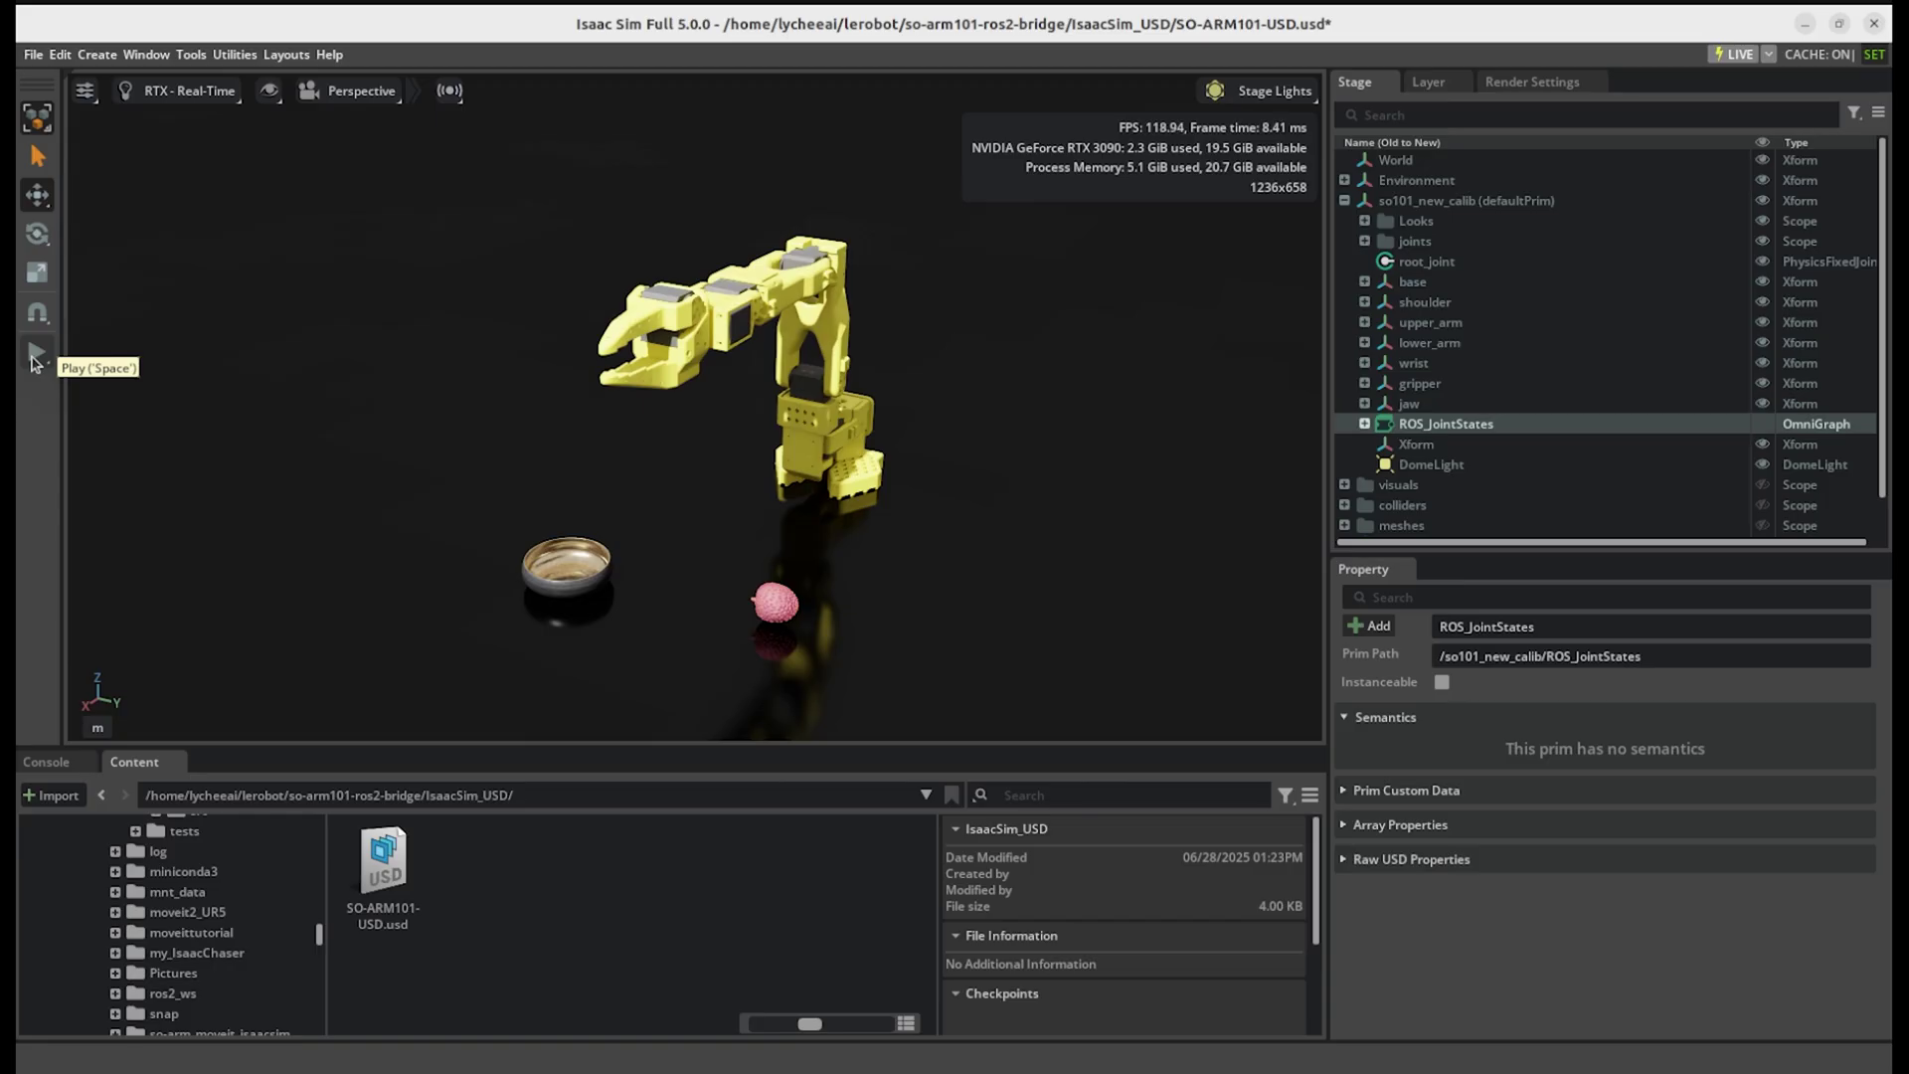
Start playing the physics simulation so the arm follows the ROS2 joint commands
left_click(35, 356)
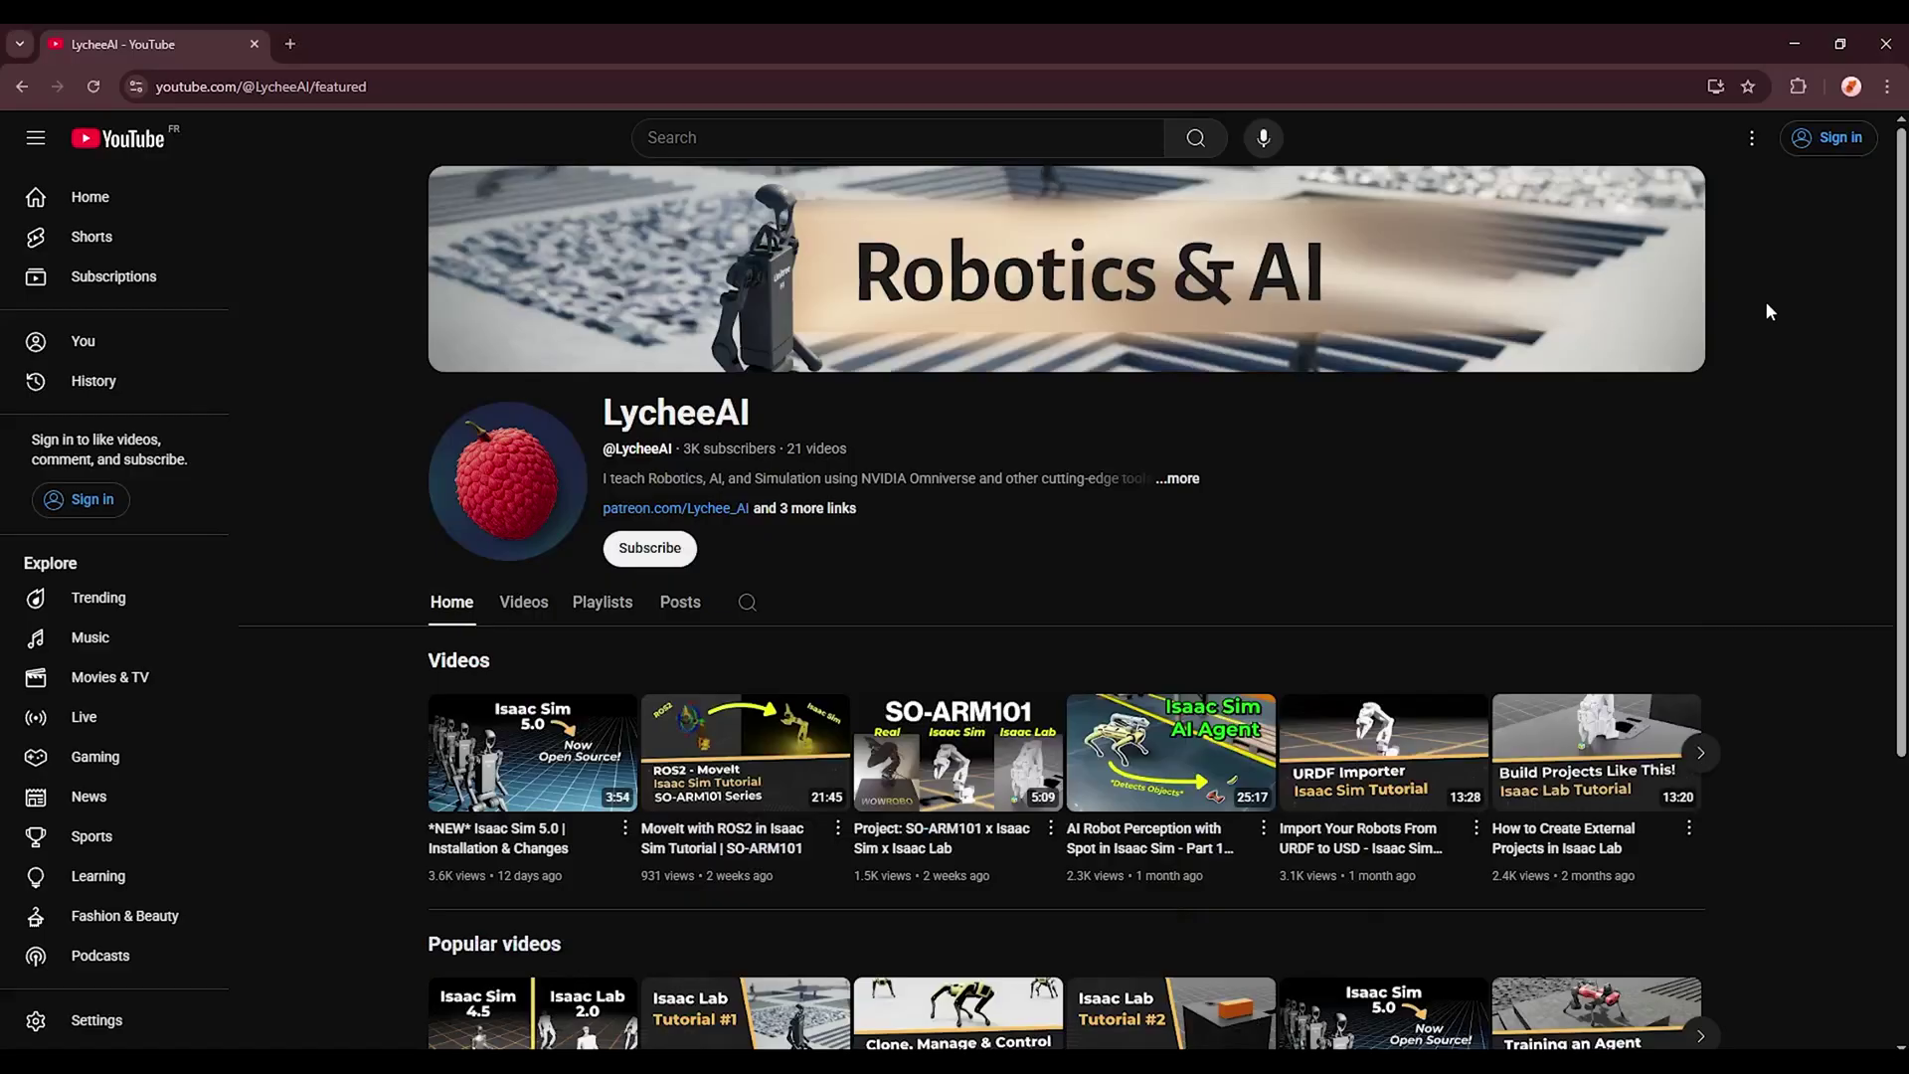
Browse the LycheeAI YouTube channel's video list and return to the channel's home page
left_click(537, 607)
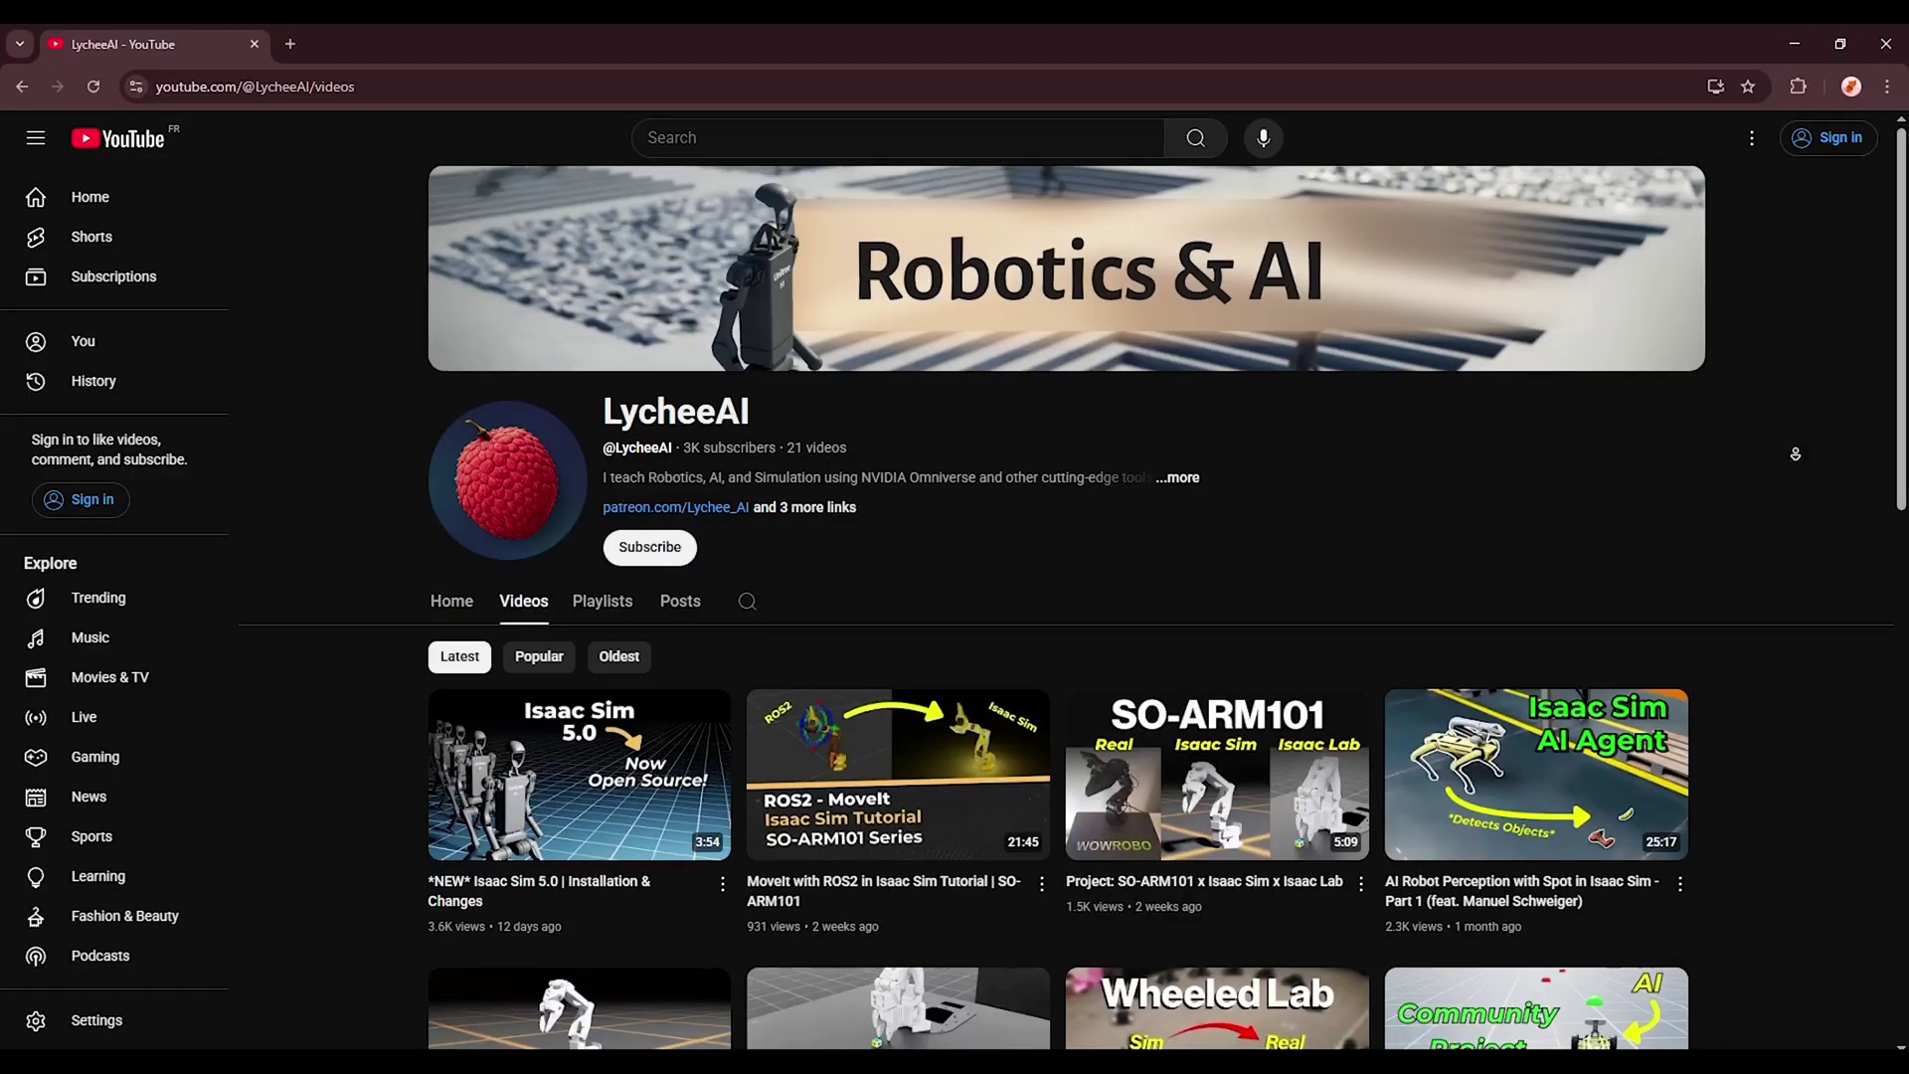
scroll(1781, 481, "down", 5)
scroll(1787, 485, "down", 3)
key("alt+Left")
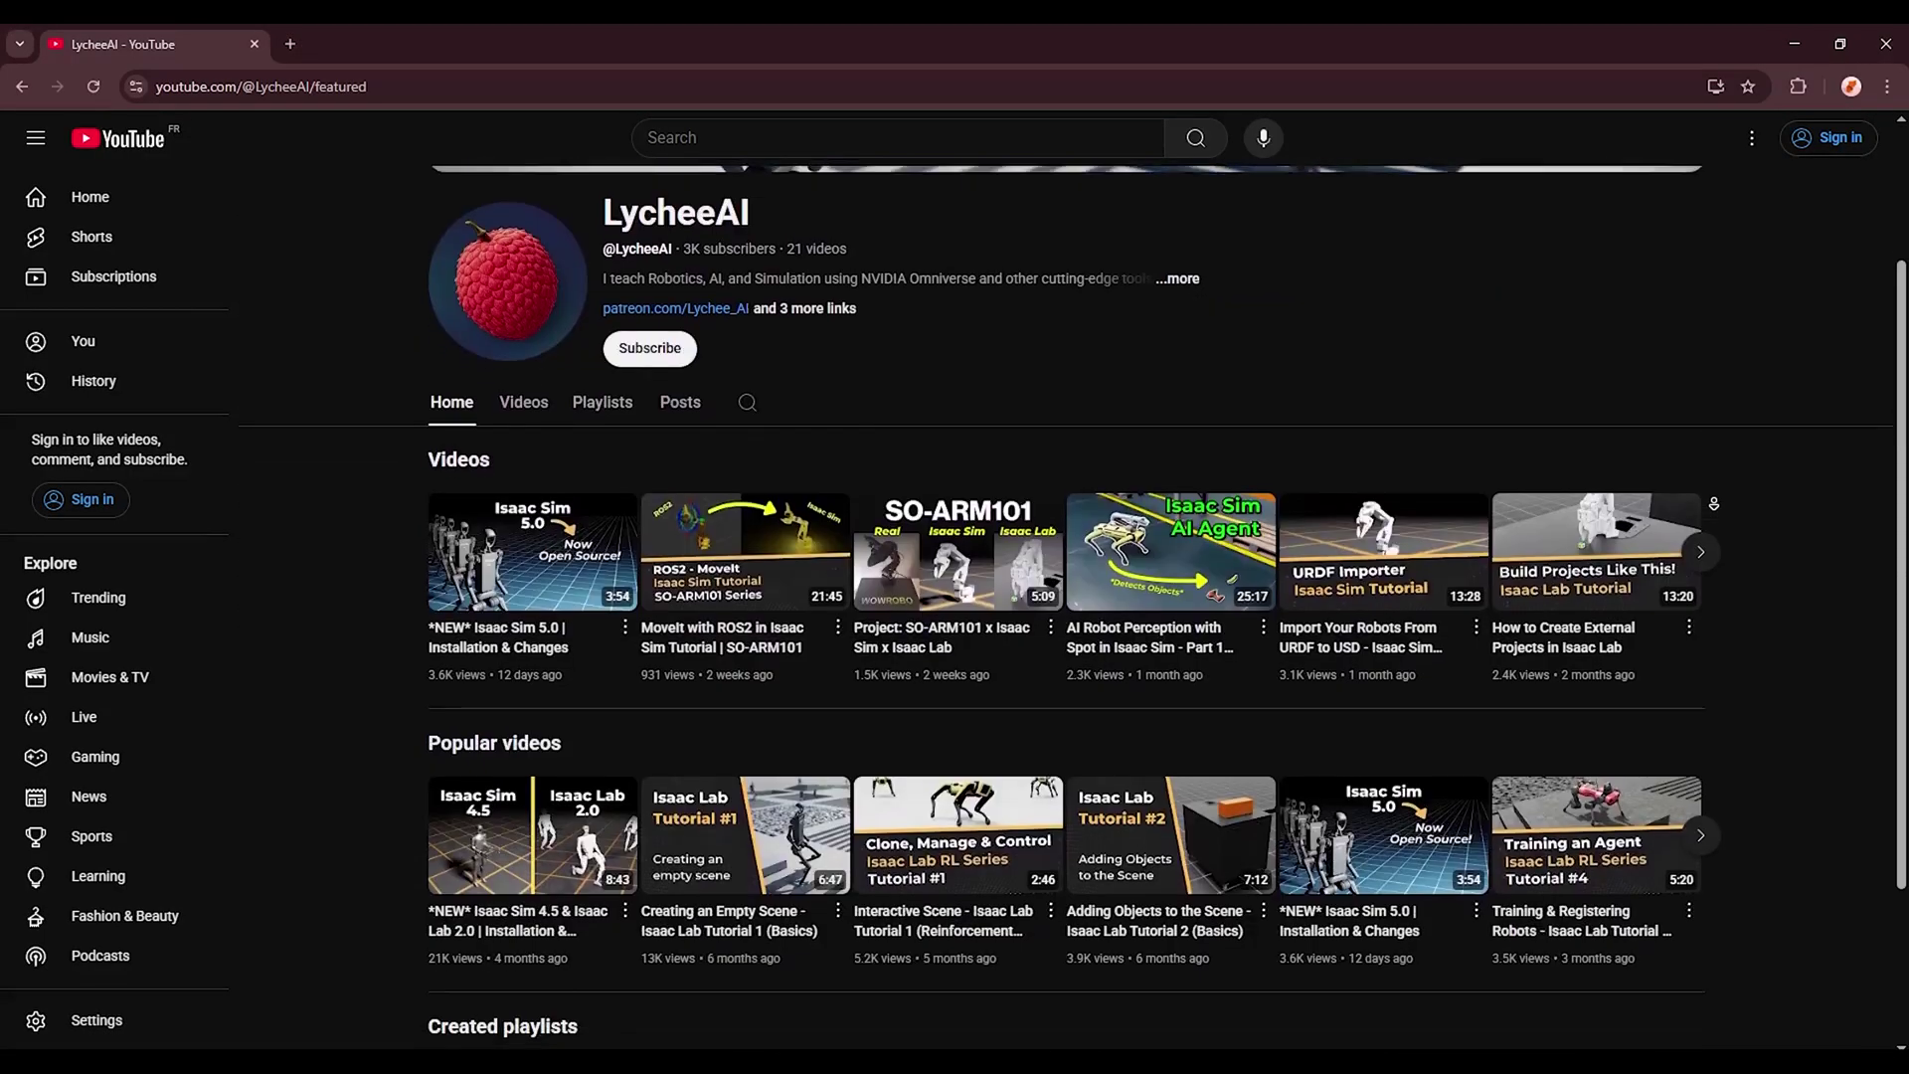
Open LycheeAI's Patreon page from the channel description and view its membership options
left_click(668, 314)
scroll(1297, 597, "down", 5)
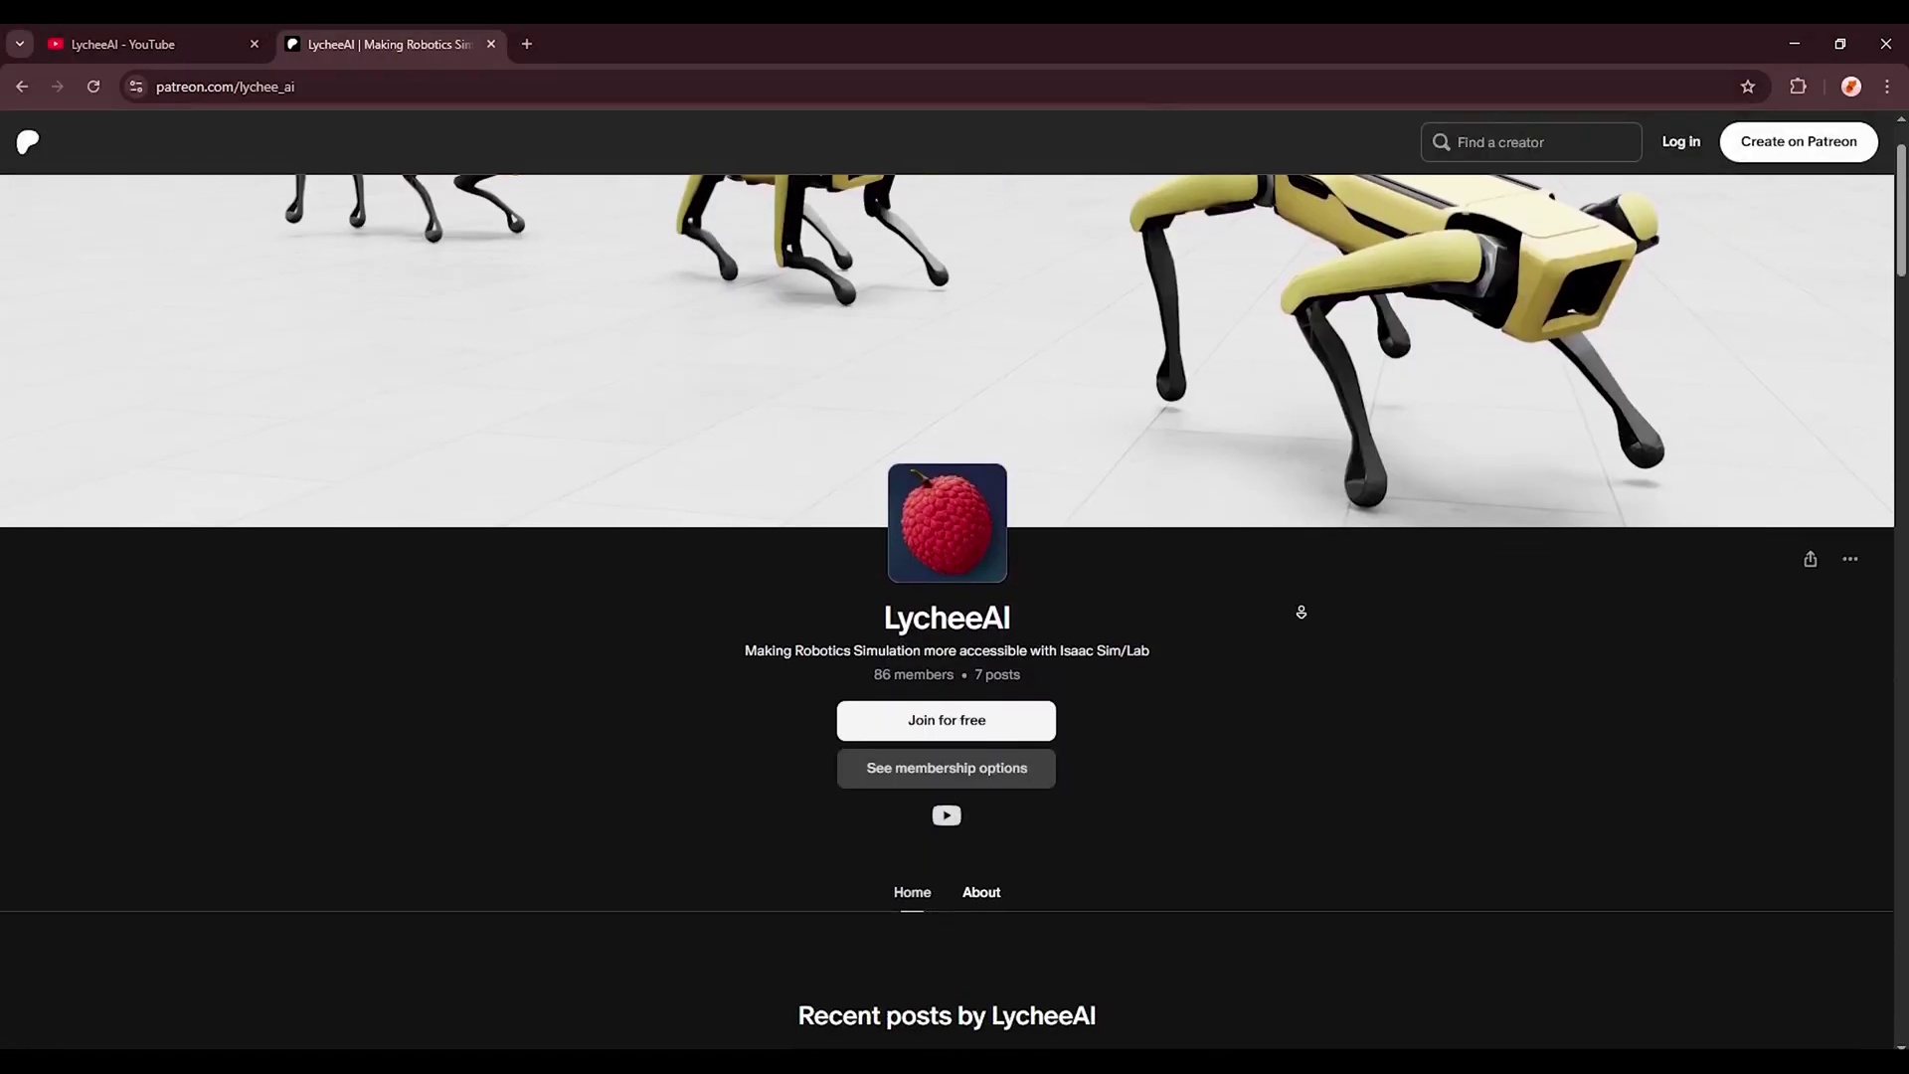
left_click(915, 328)
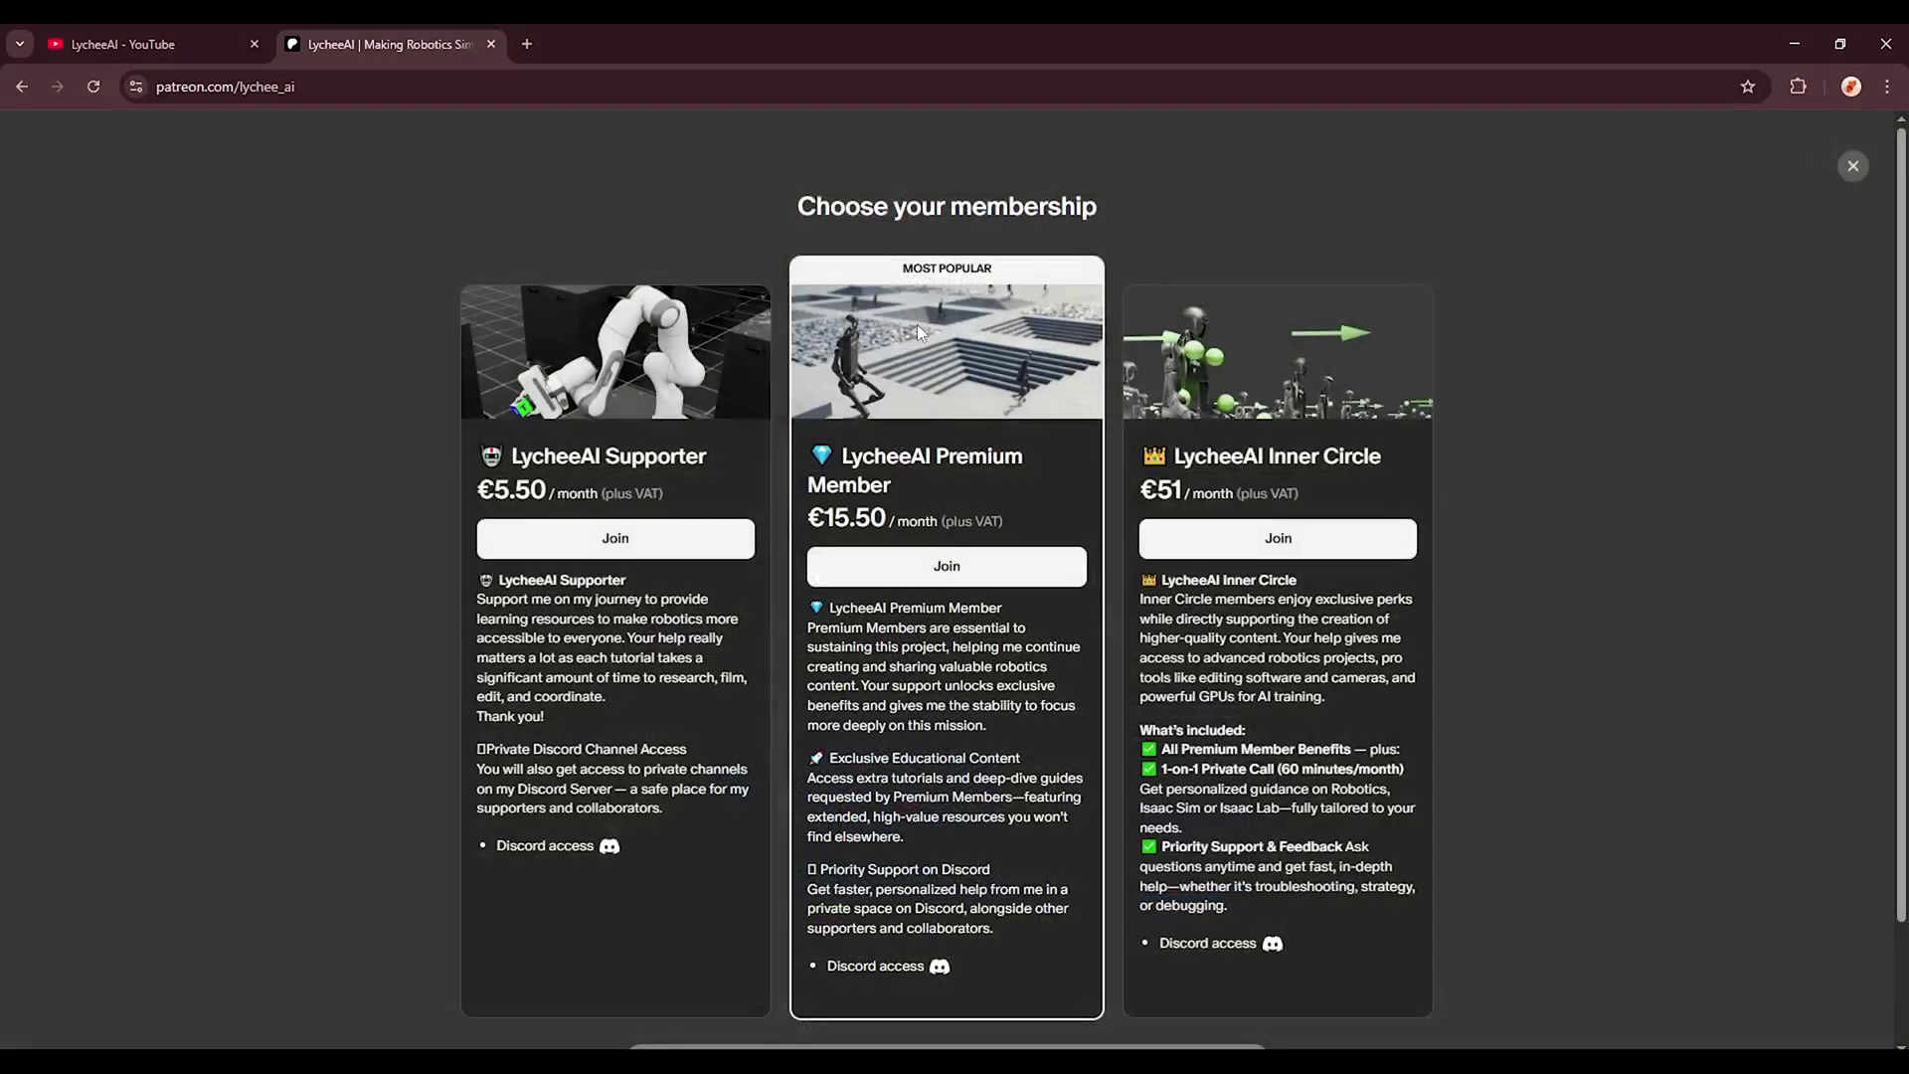